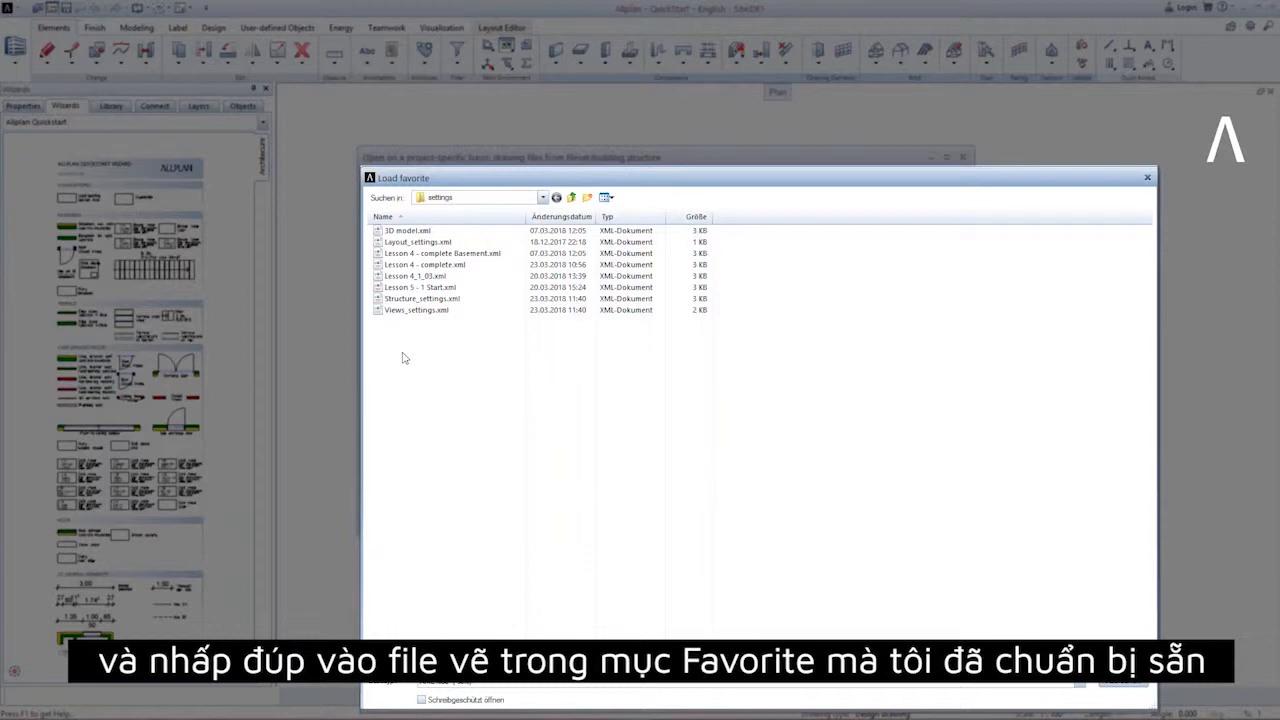
Step: Load the favorite "Lesson 5 - 1 Start.xml" into the building structure and close the structure dialog
left_click(400, 288)
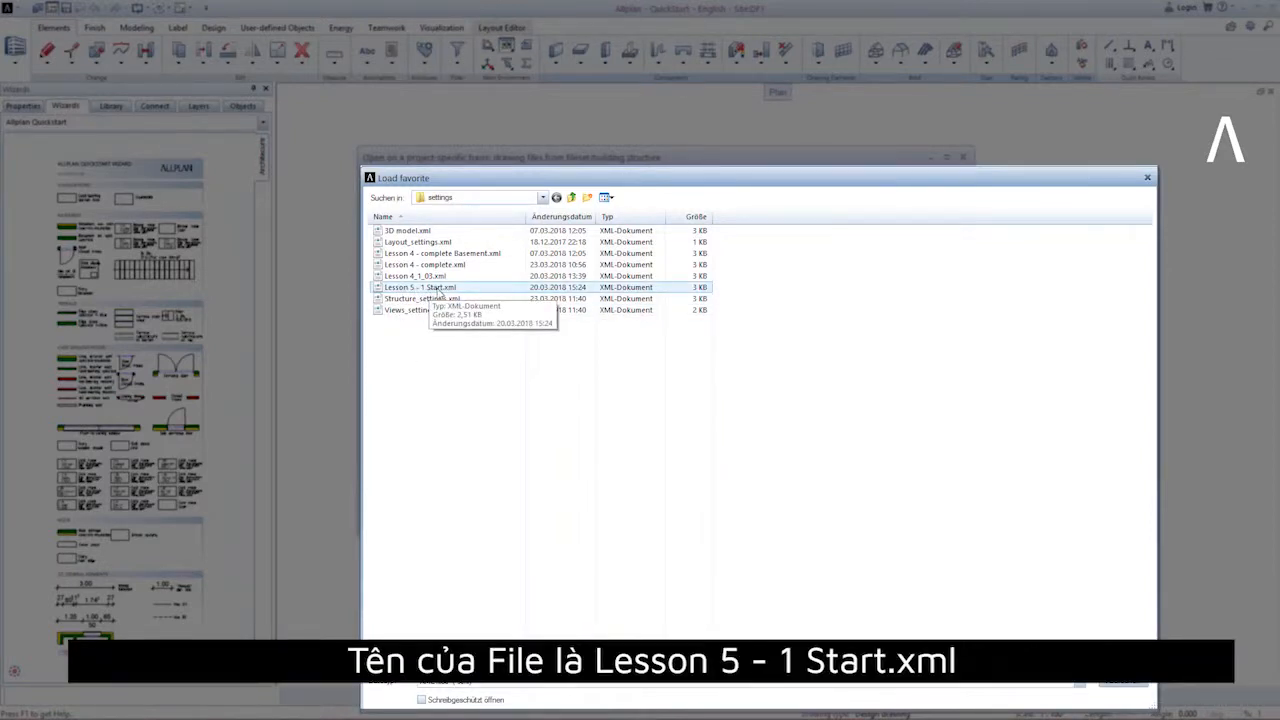
double_click(438, 289)
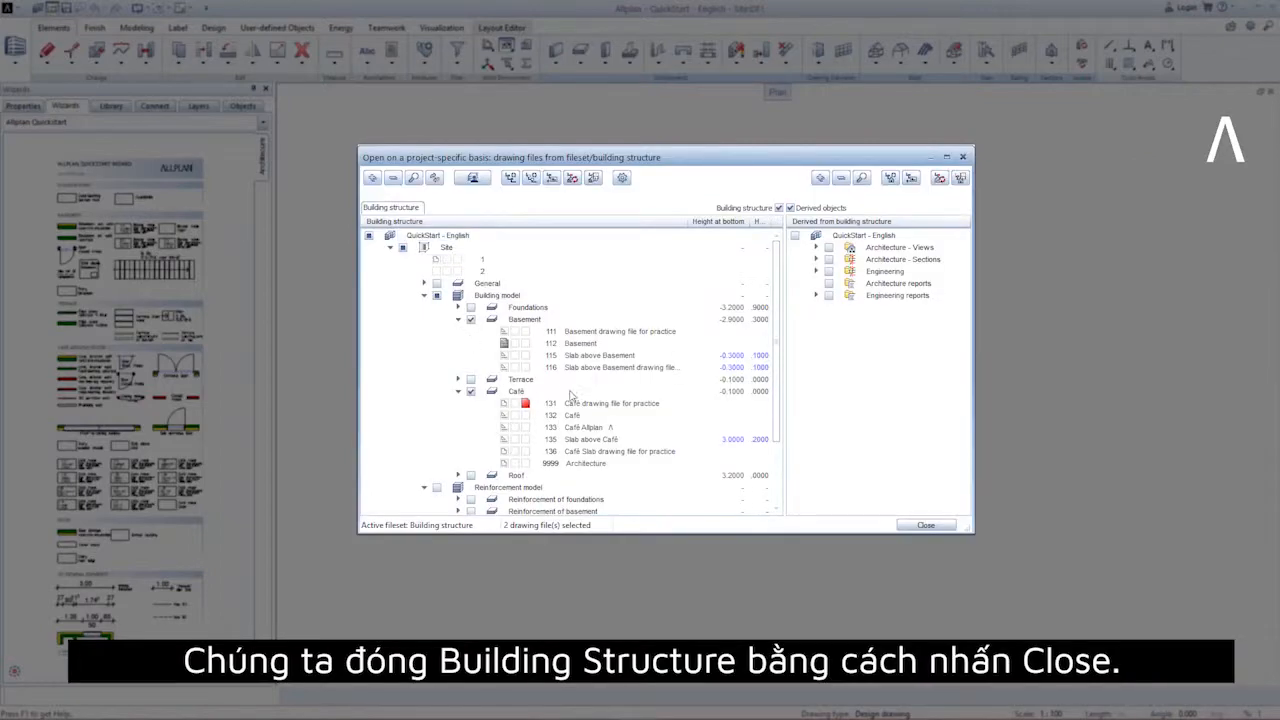
left_click(910, 527)
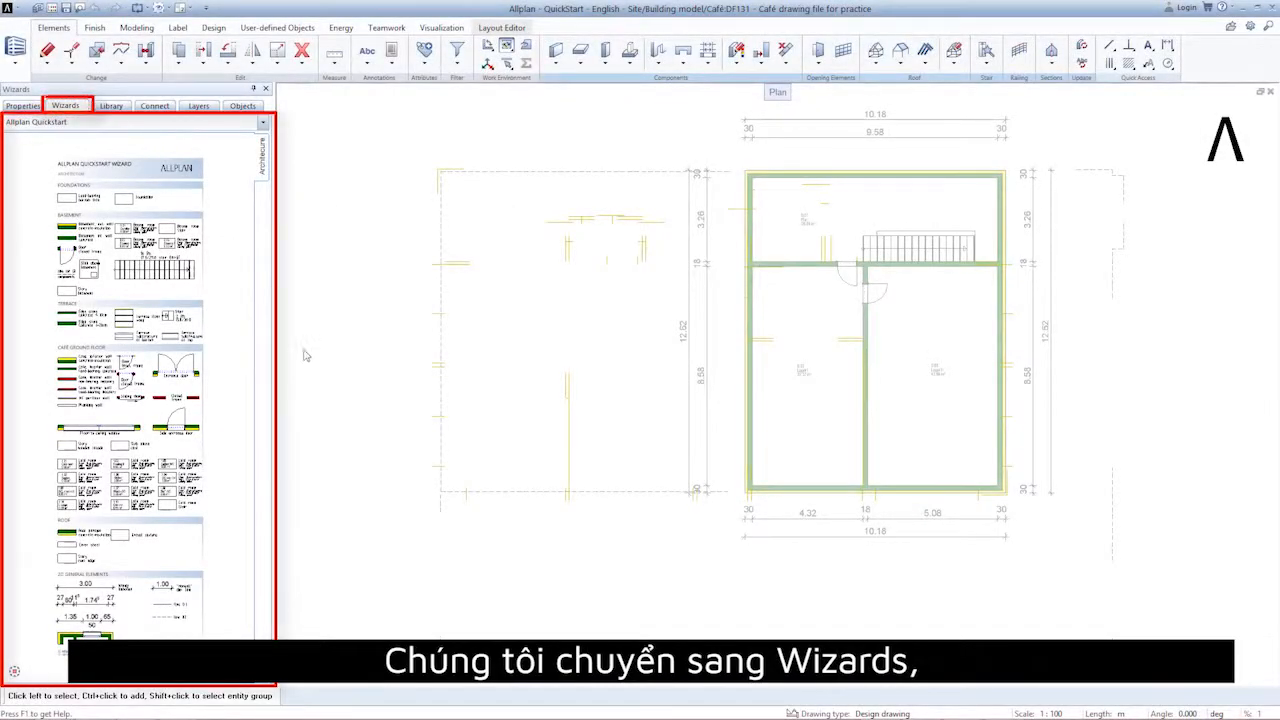
Step: Draw the café's outer walls as a rectangular component between diagonal corners of the plan outline, using the "Café, exterior wall concrete+insulation" wizard element
scroll(72, 382, "up", 5)
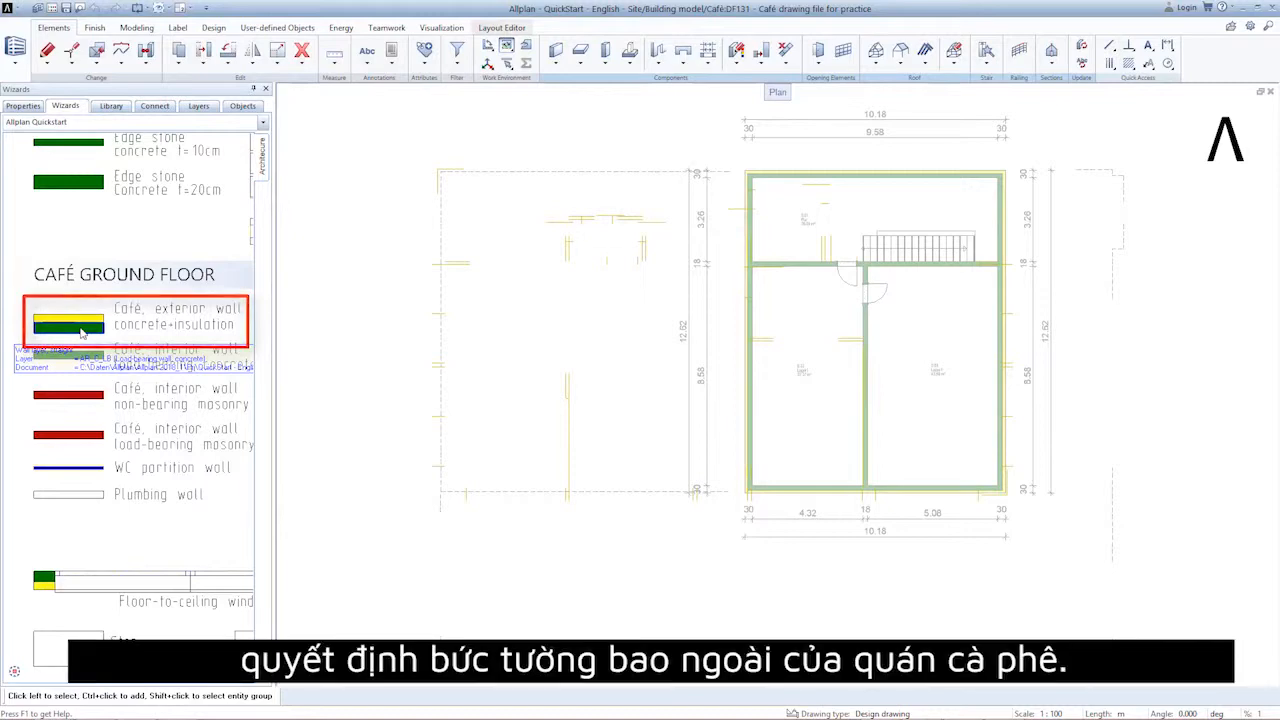
left_click(82, 333)
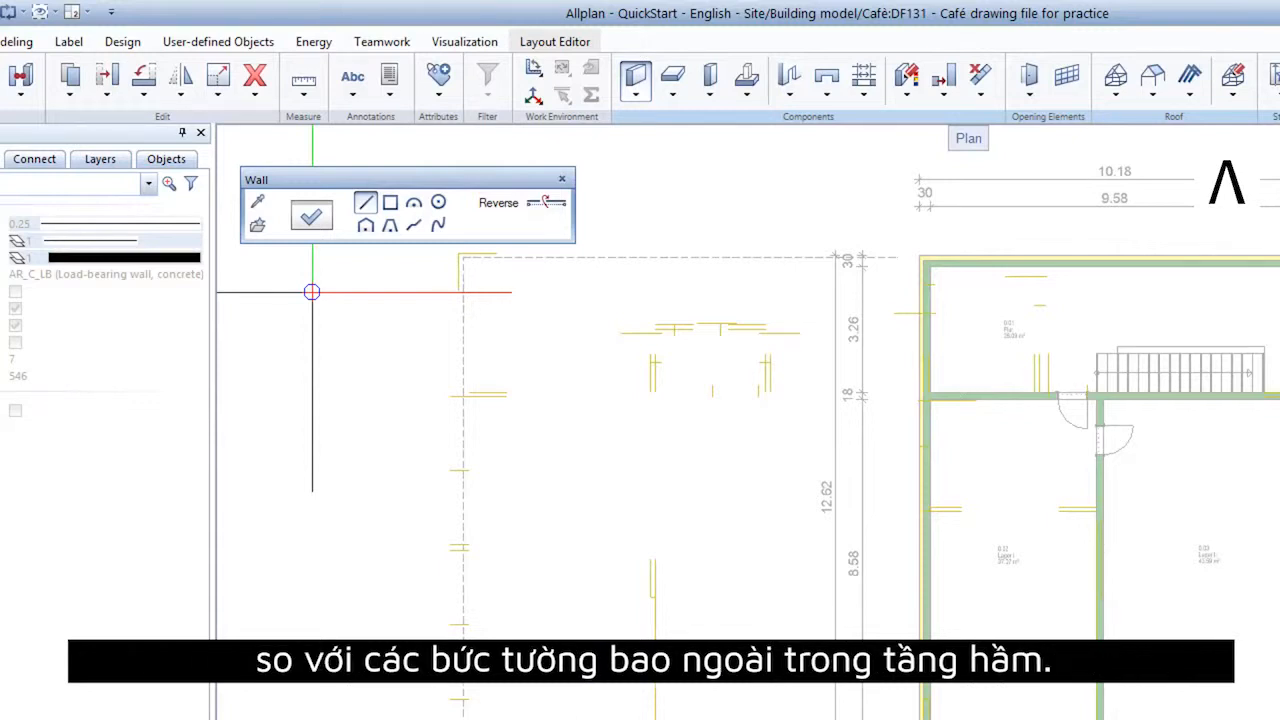
left_click(391, 205)
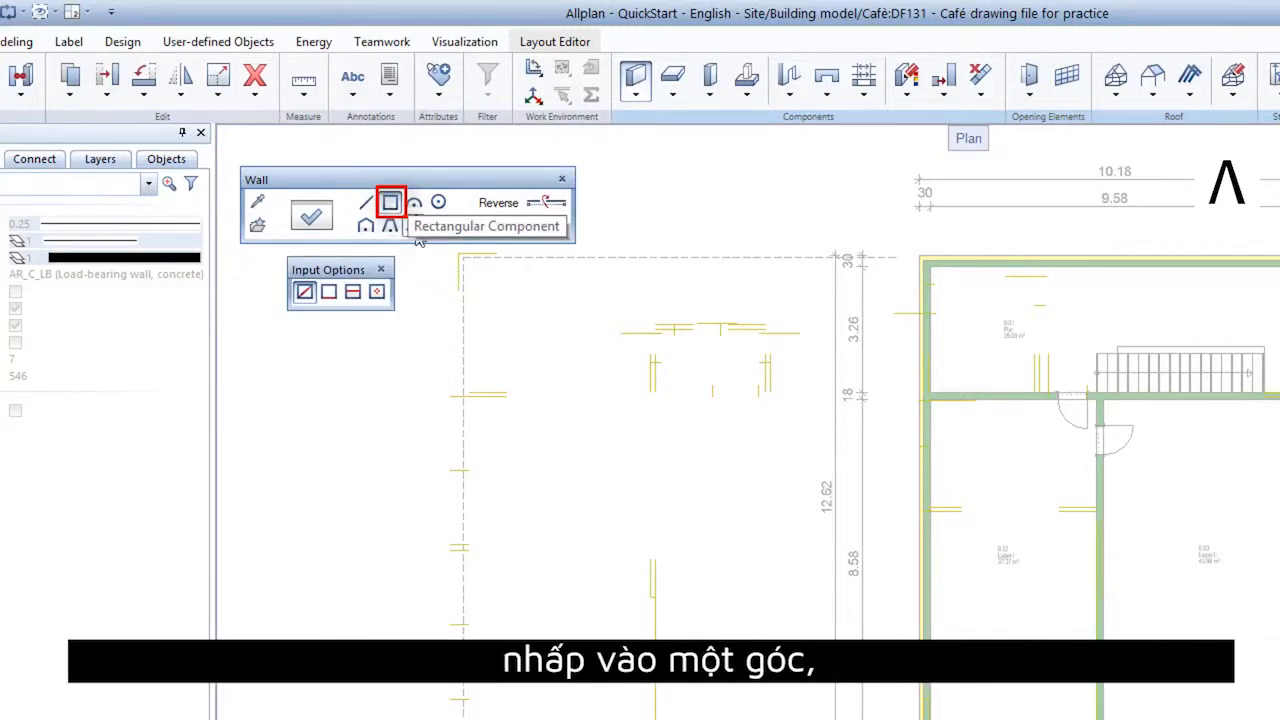
left_click(460, 254)
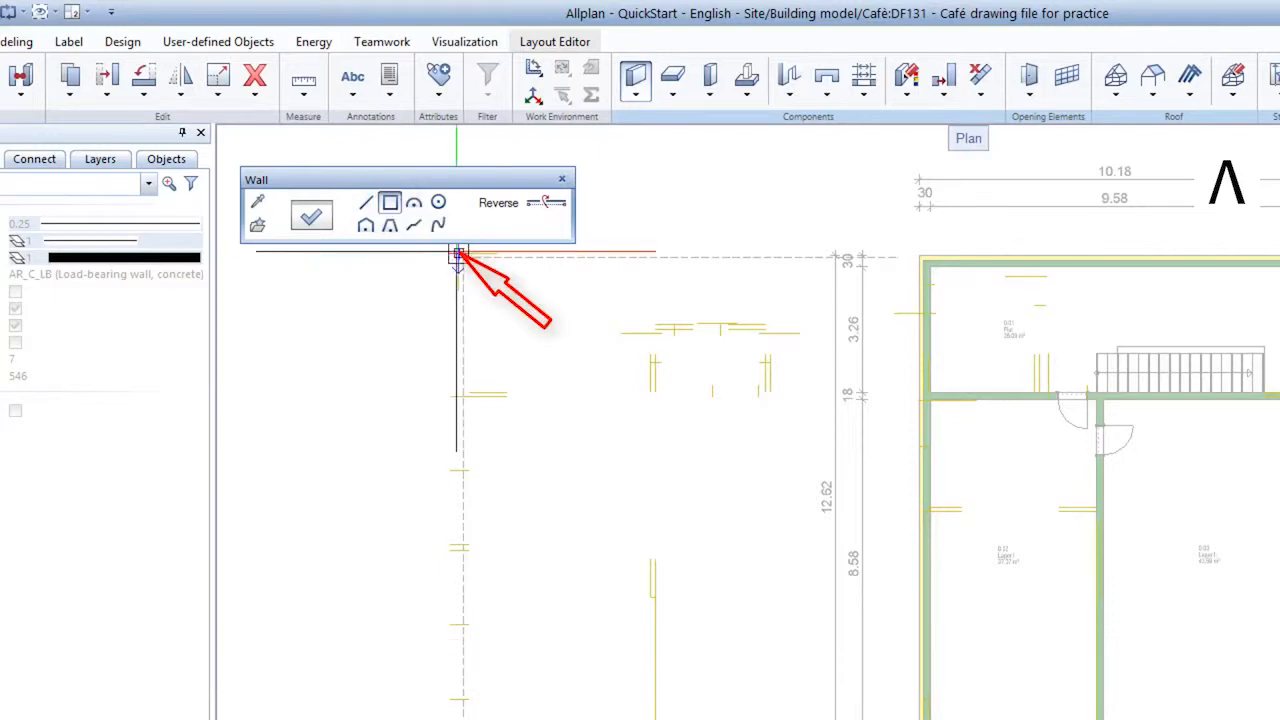
left_click(558, 205)
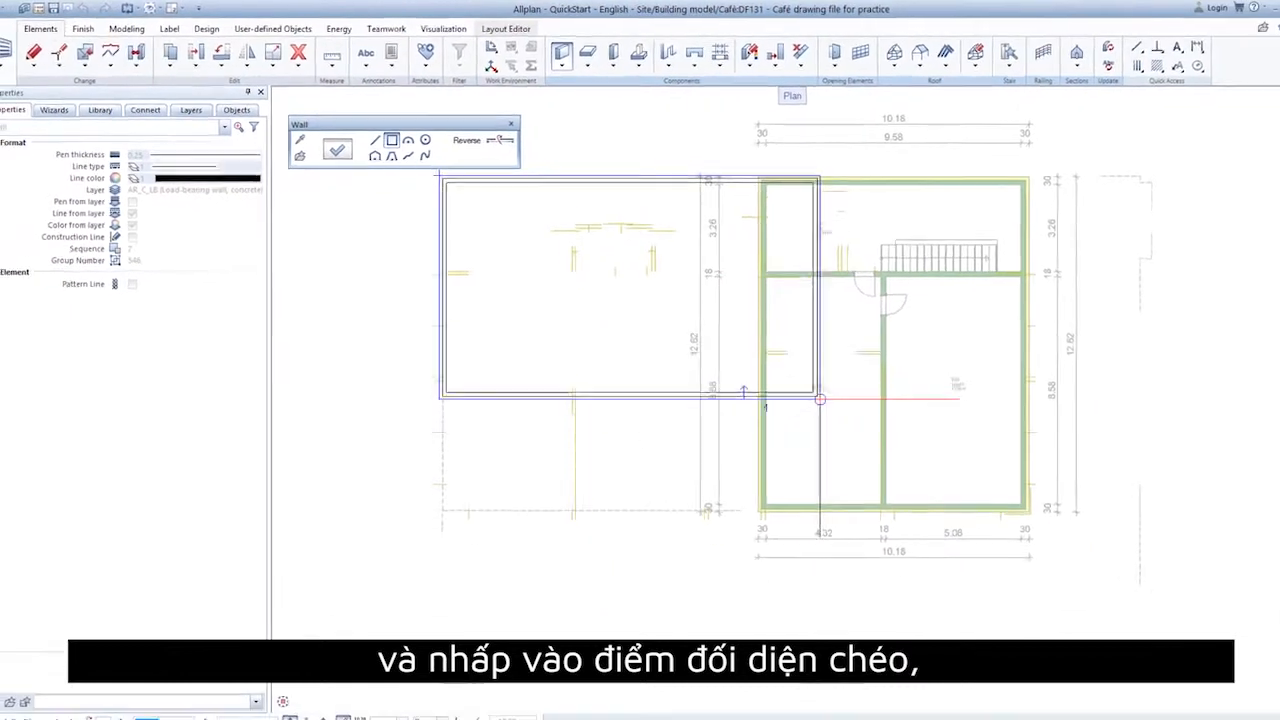
scroll(1001, 512, "up", 6)
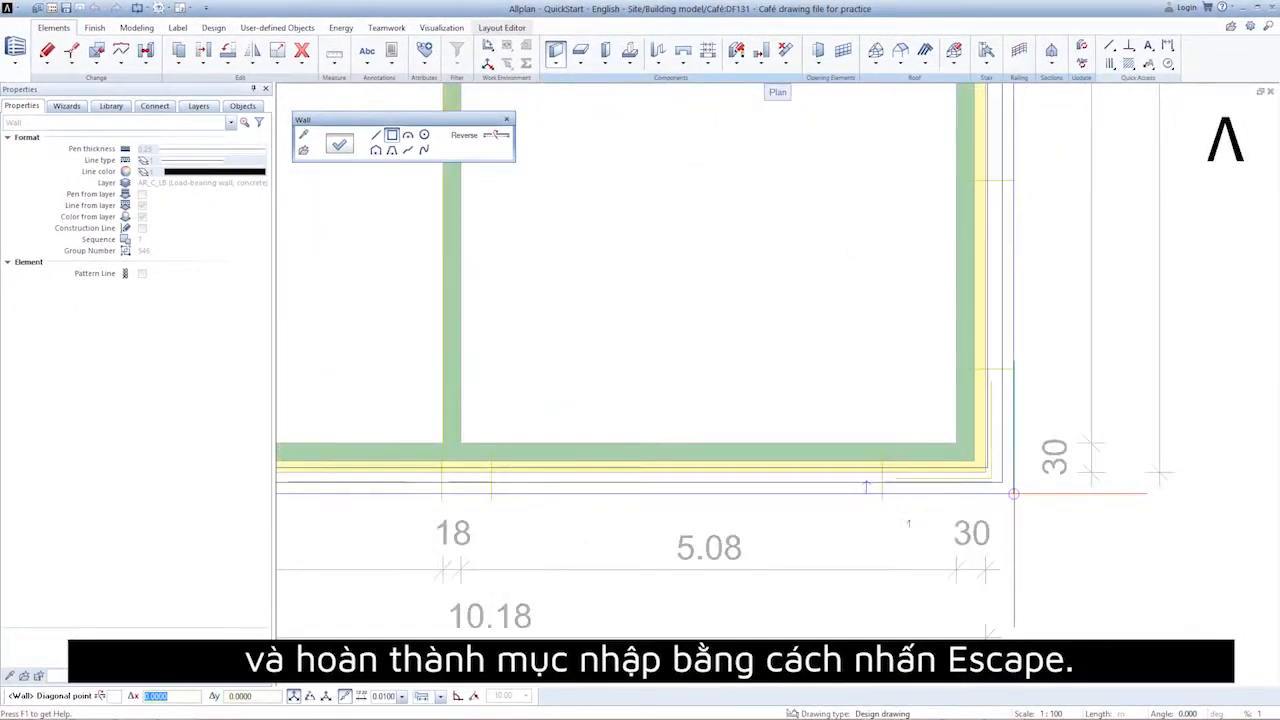
left_click(970, 466)
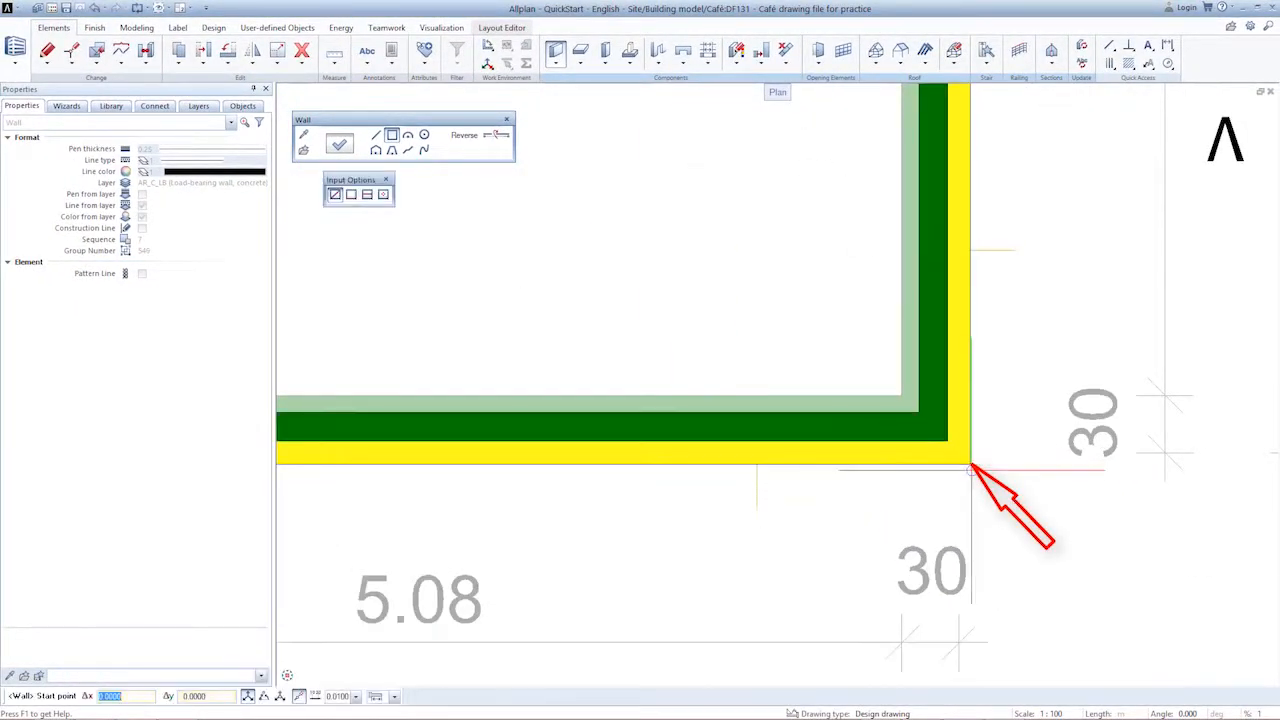
key("Escape")
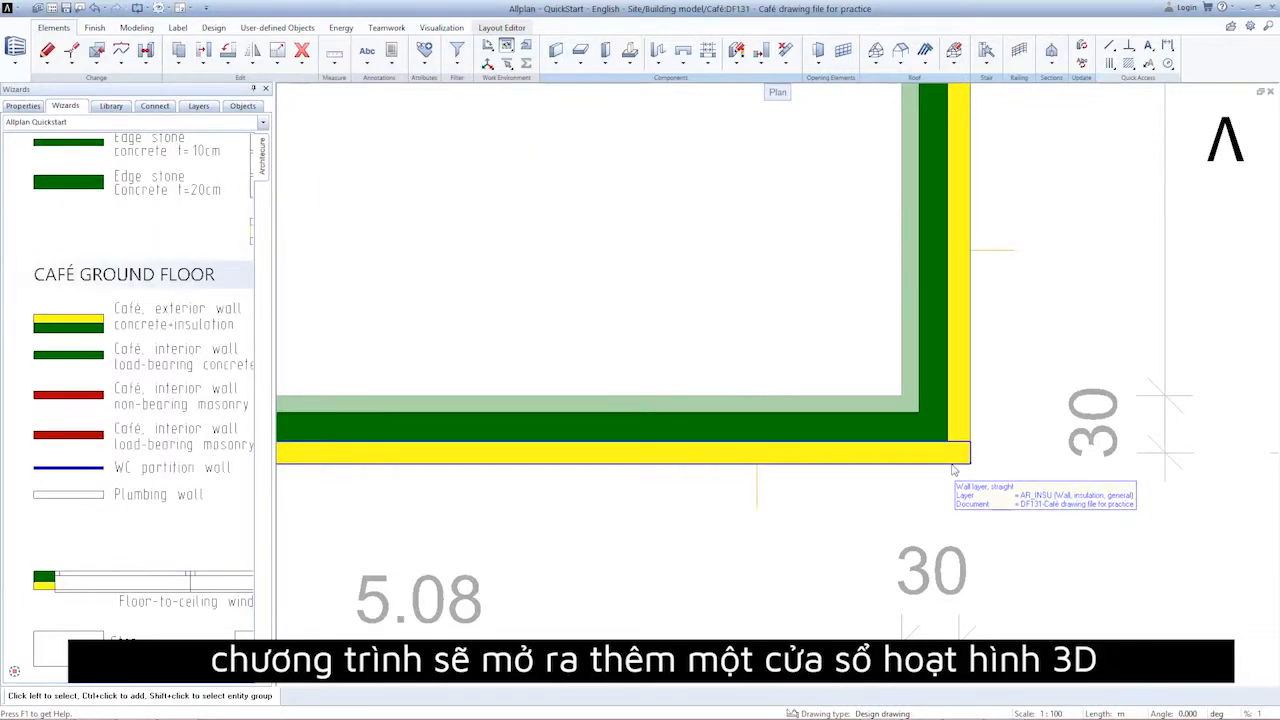
Step: Open a 3D perspective view beside the plan, inspect the exterior walls from several angles, and fit the whole plan in its viewport
key("F4")
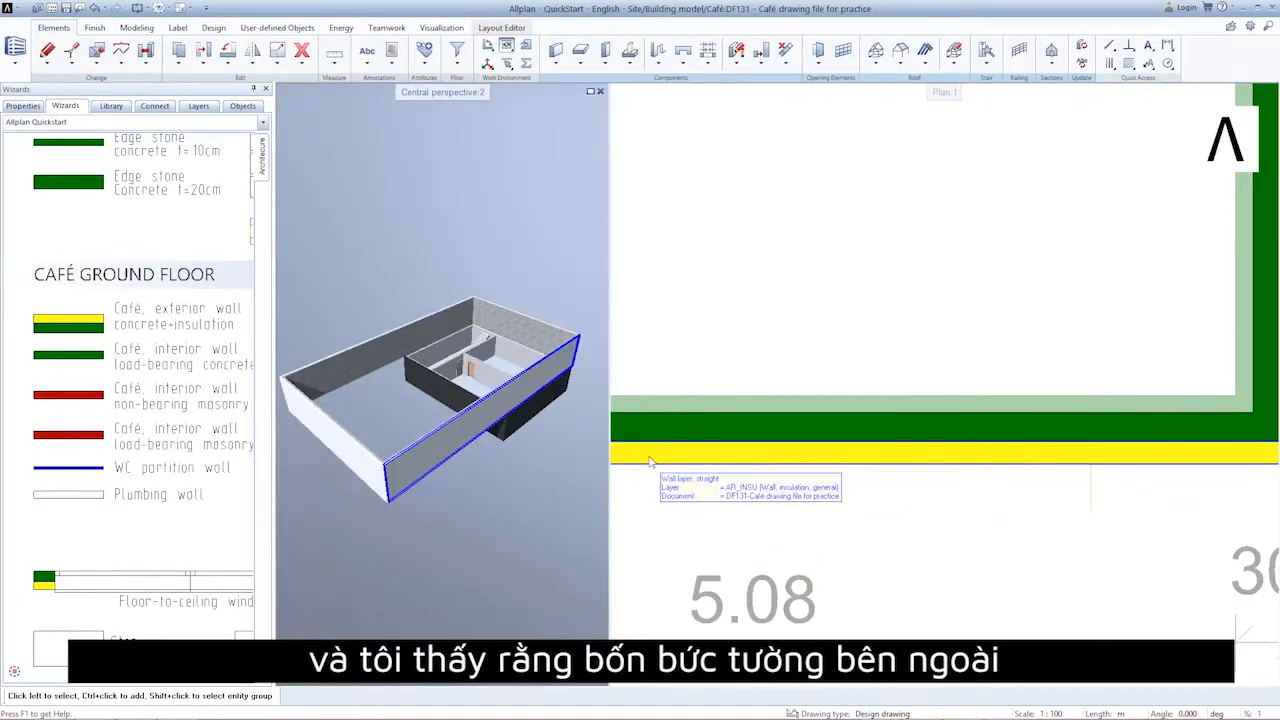
left_click_drag(481, 496, 534, 567)
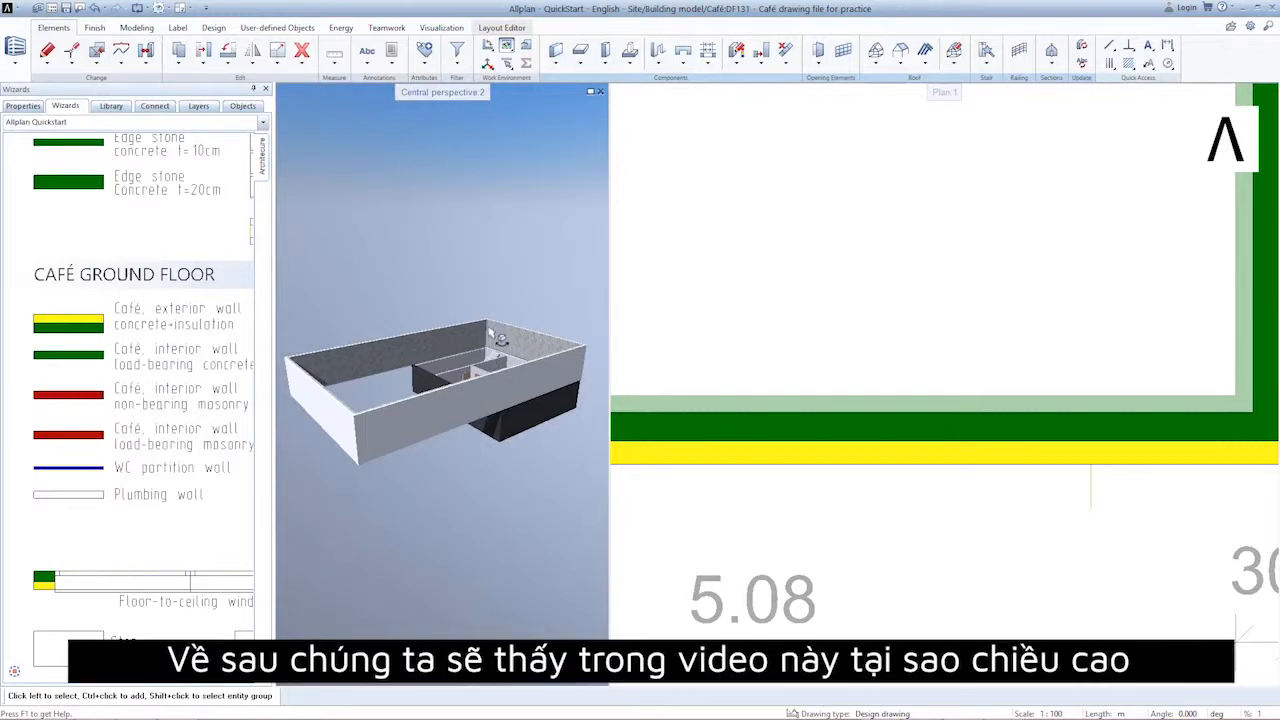
left_click_drag(449, 488, 359, 527)
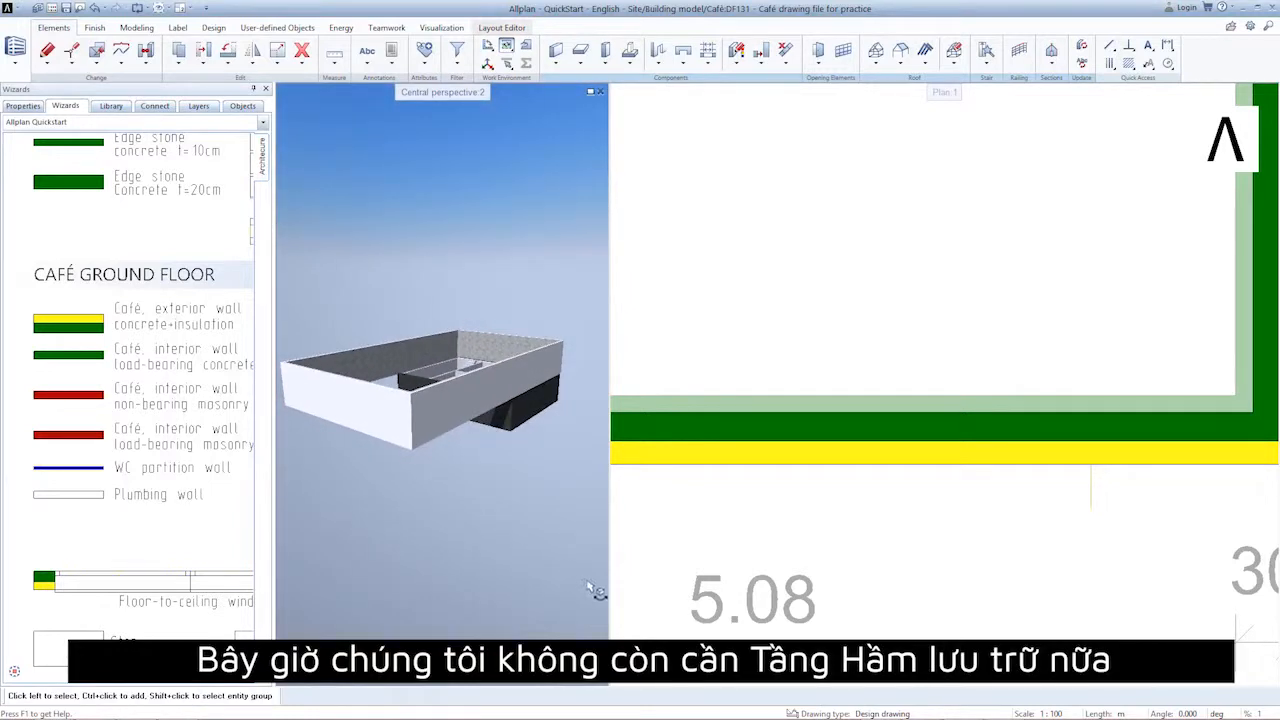
left_click(634, 675)
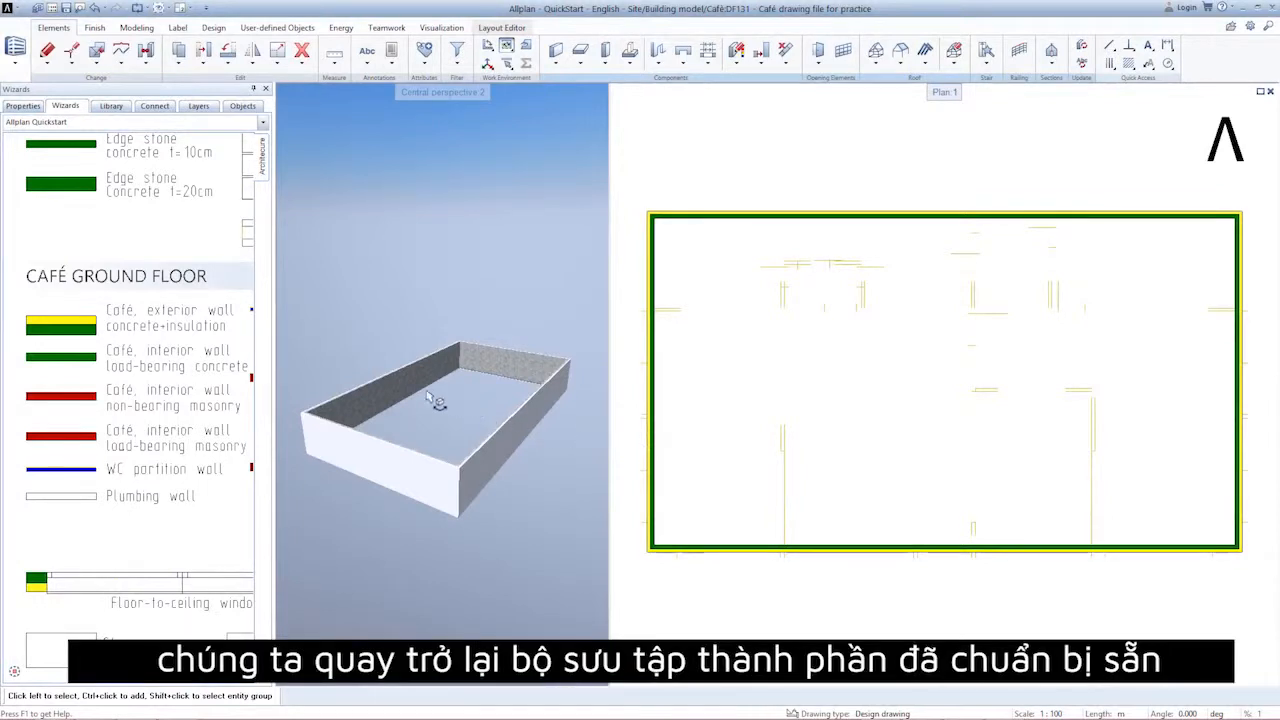
Step: Draw a "Café, interior wall load-bearing masonry" wall along the extension lines, spanning the full building length between the two short exterior walls
left_click(67, 440)
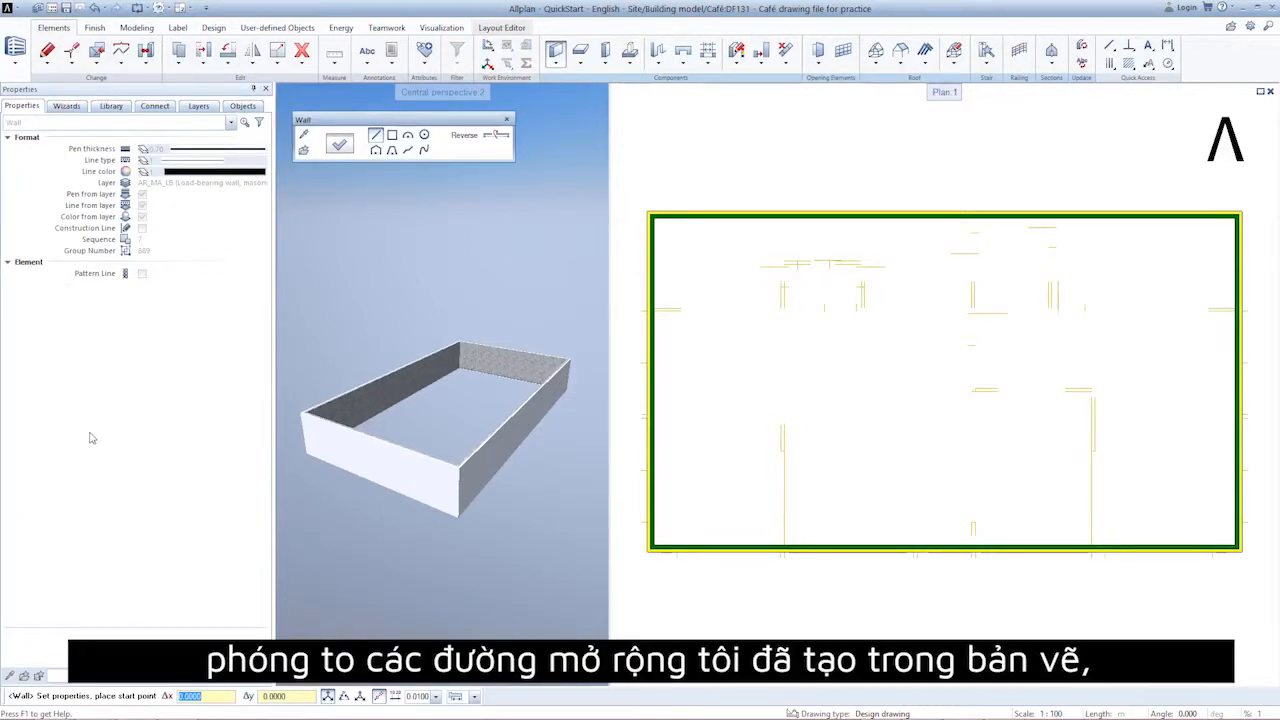
scroll(666, 320, "up", 5)
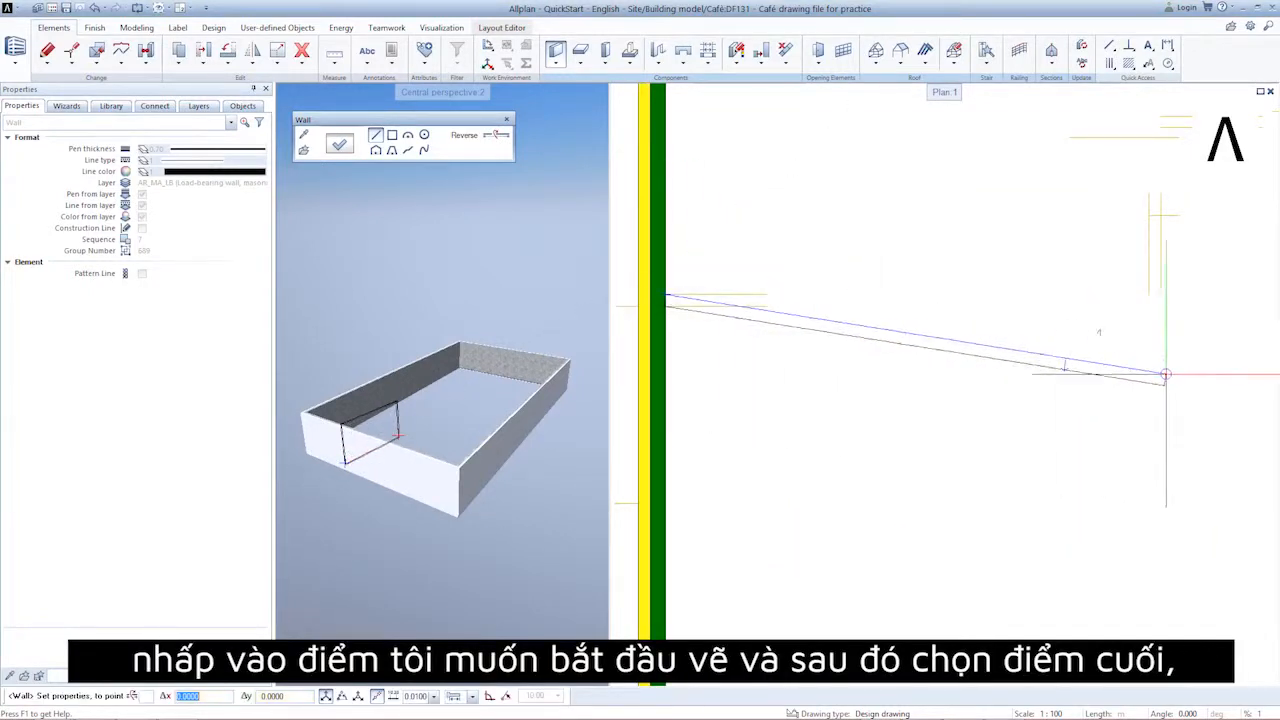
scroll(1180, 374, "down", 5)
middle_click_drag(1199, 374, 743, 380)
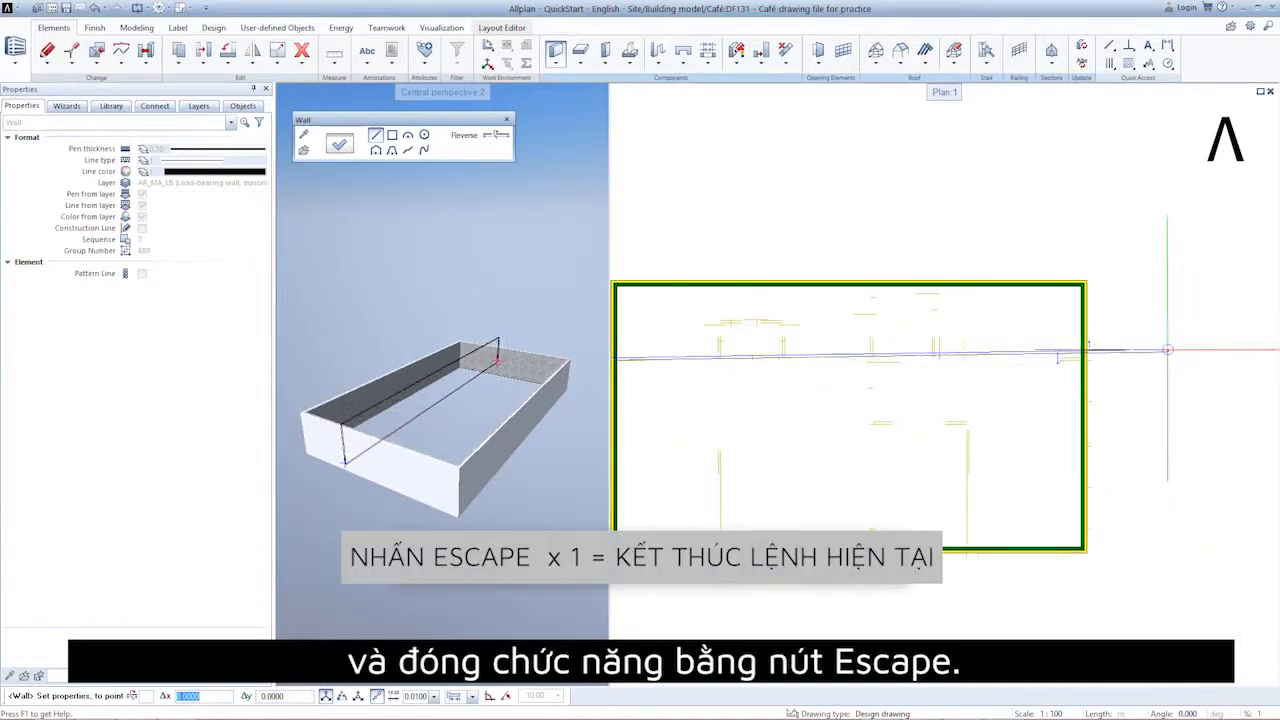
scroll(1112, 348, "up", 5)
left_click(1001, 378)
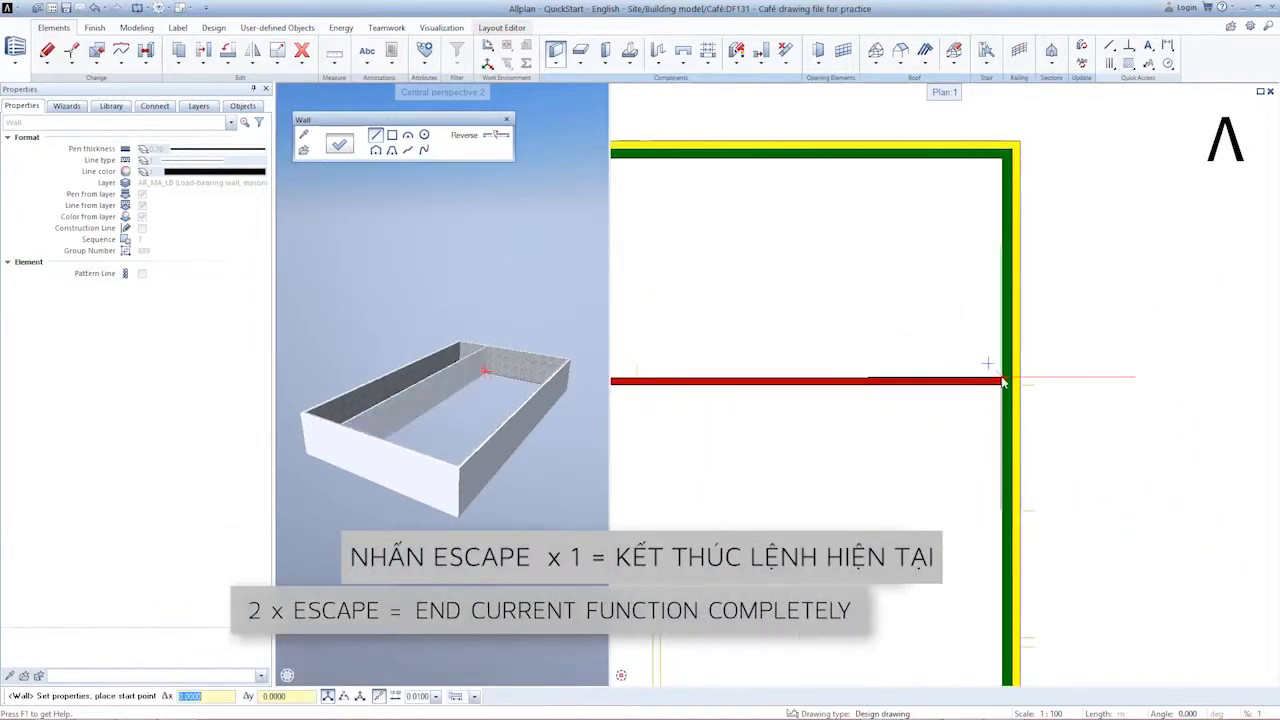
key("Escape")
key("Escape")
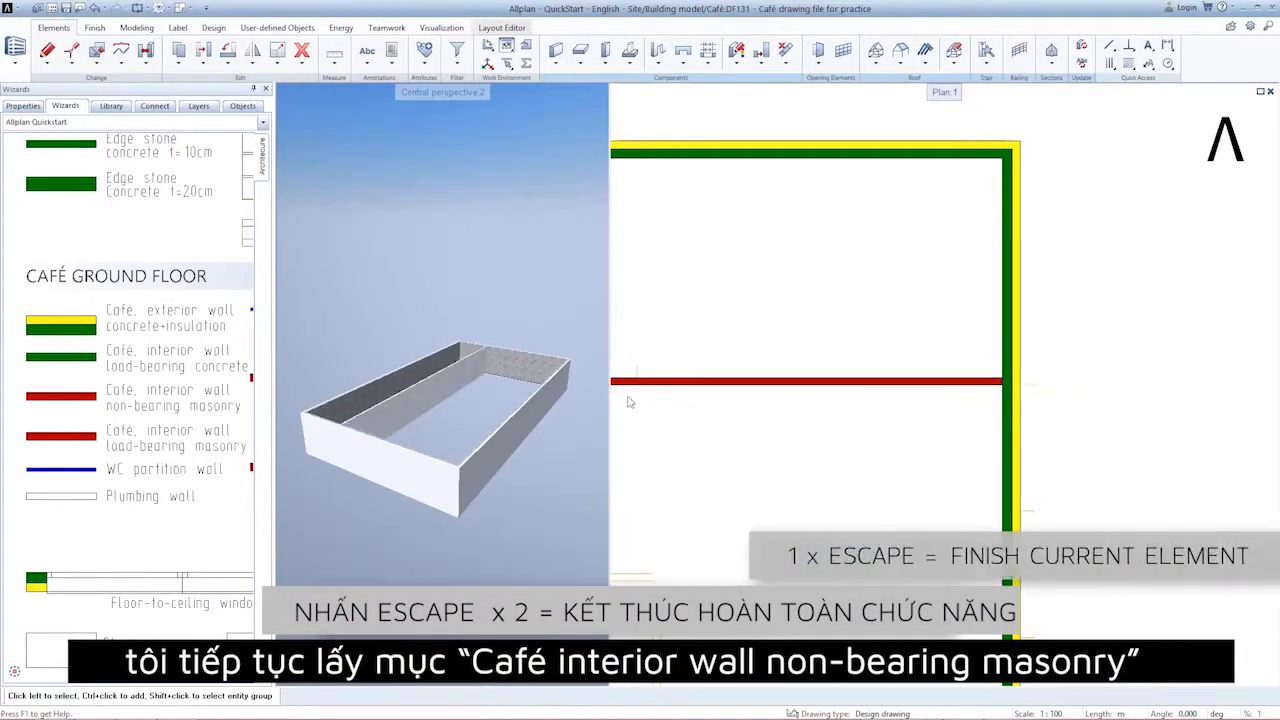
Step: Draw the first "Café, interior wall non-bearing masonry" cross wall from the leftmost extension line on the long interior wall to the upper exterior wall
left_click(82, 398)
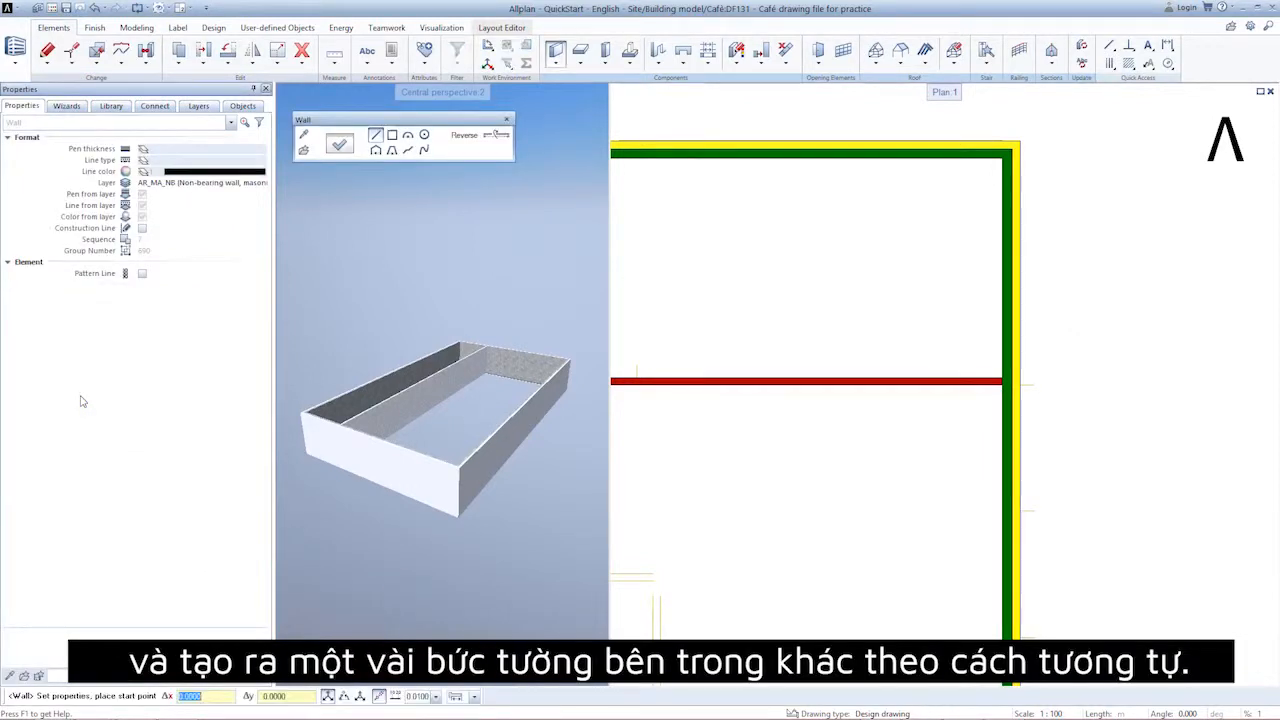
scroll(615, 425, "down", 5)
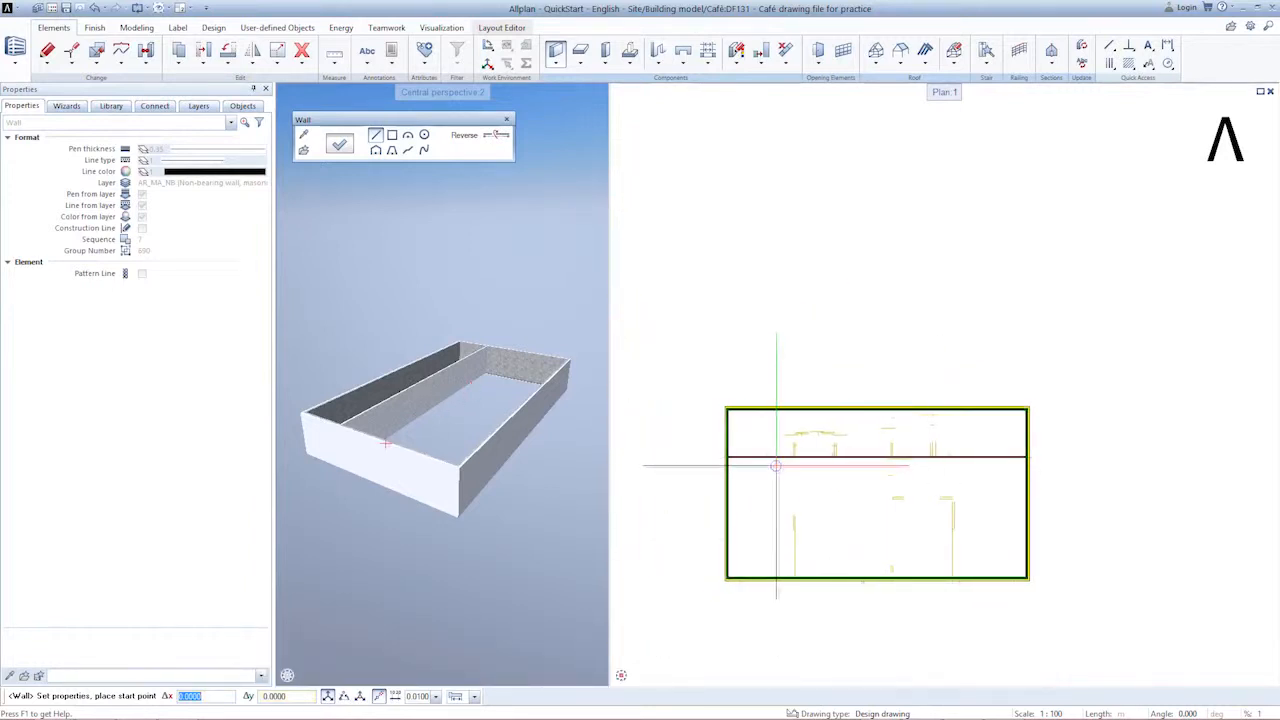
scroll(805, 455, "up", 6)
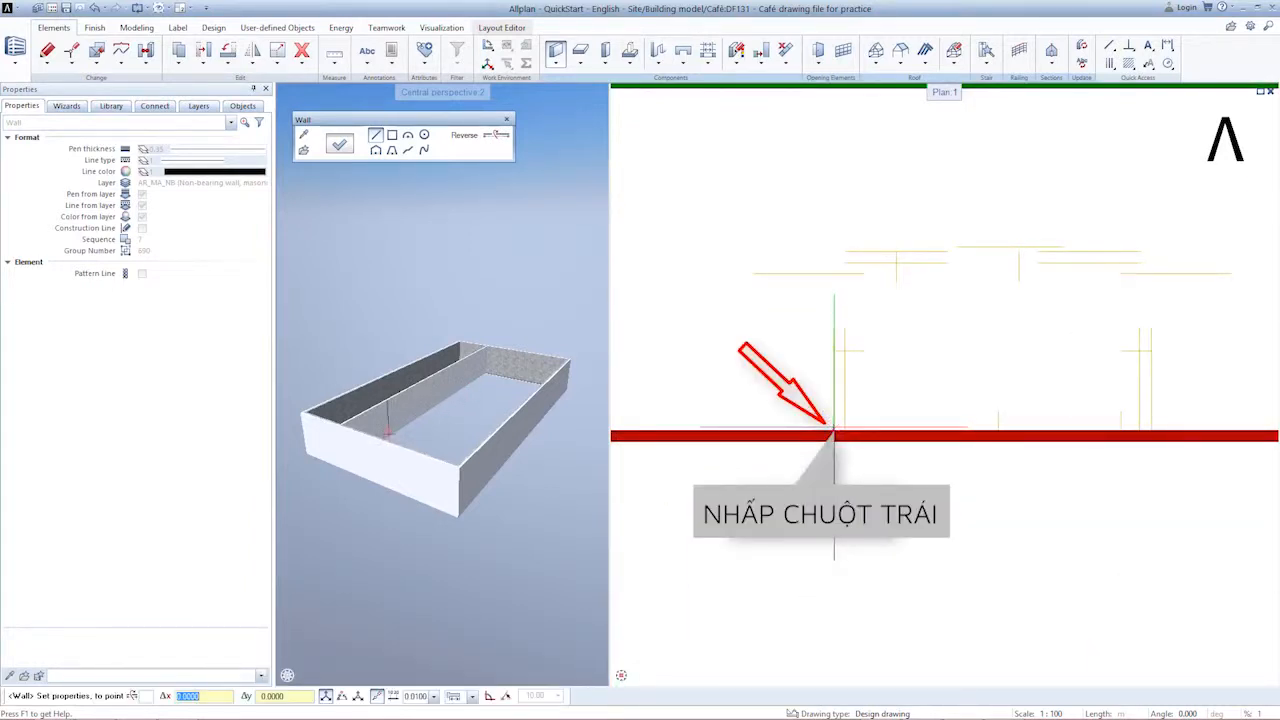
scroll(836, 309, "down", 3)
middle_click_drag(837, 312, 811, 444)
left_click(808, 332)
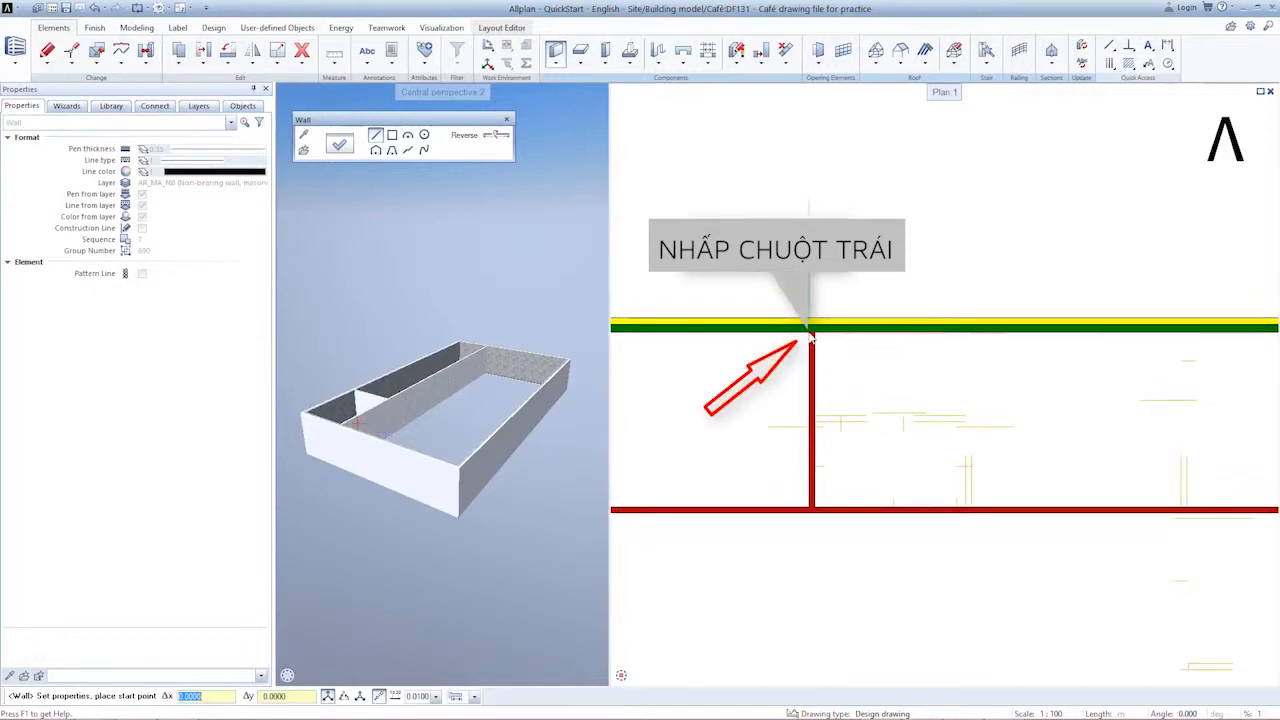
Step: Add two more non-bearing masonry cross walls at the next two extension-line positions, from the long interior wall to the upper exterior wall
scroll(892, 491, "up", 2)
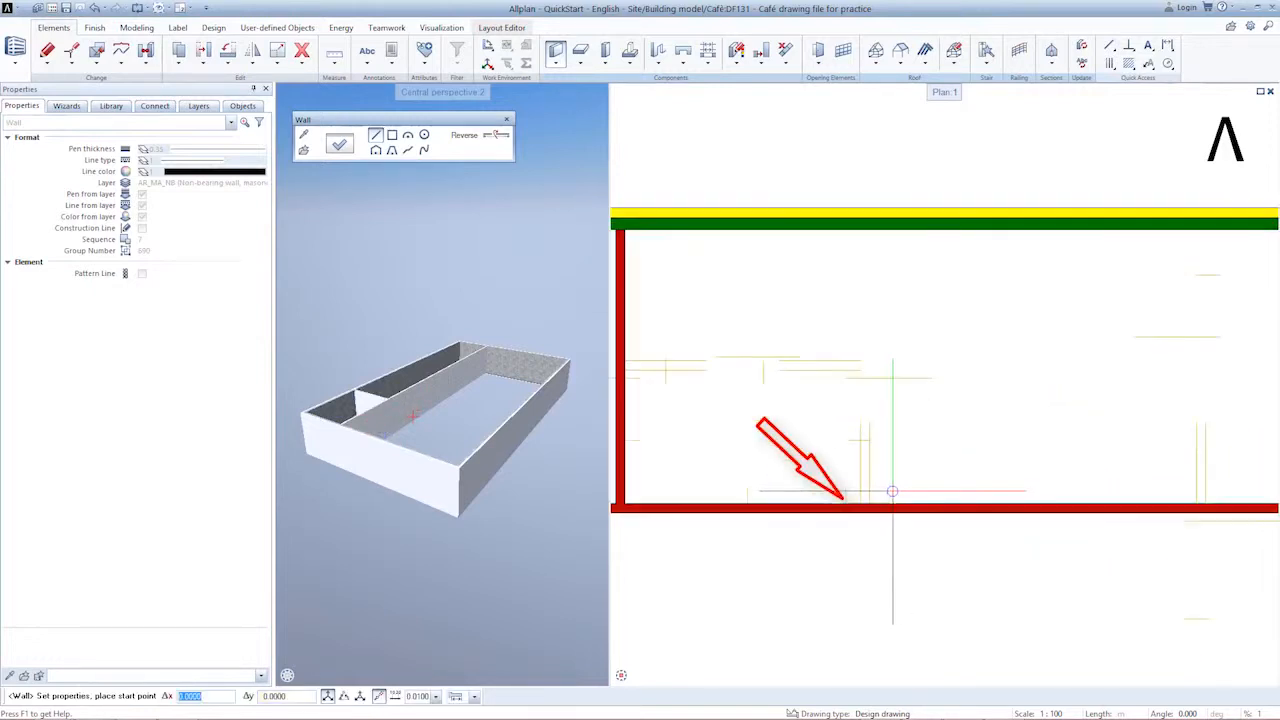
scroll(892, 491, "up", 1)
left_click(856, 511)
left_click(857, 164)
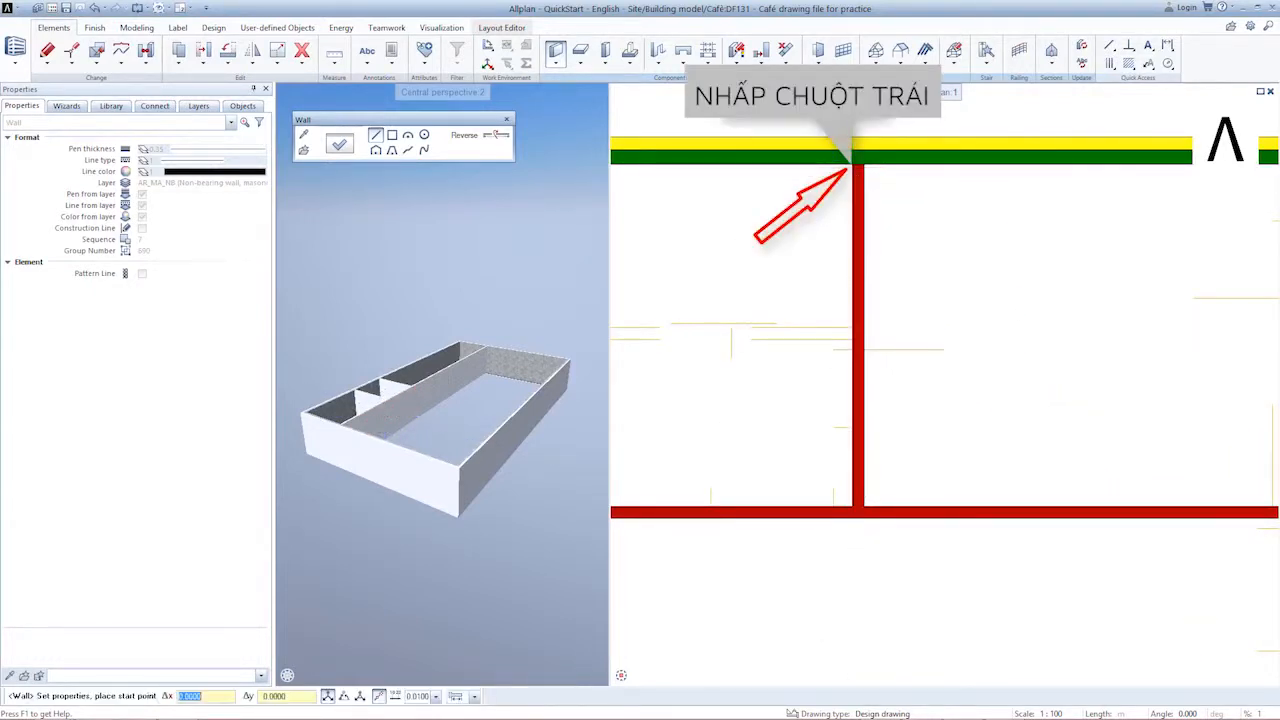
scroll(1016, 313, "down", 2)
middle_click_drag(1017, 314, 795, 337)
left_click(961, 456)
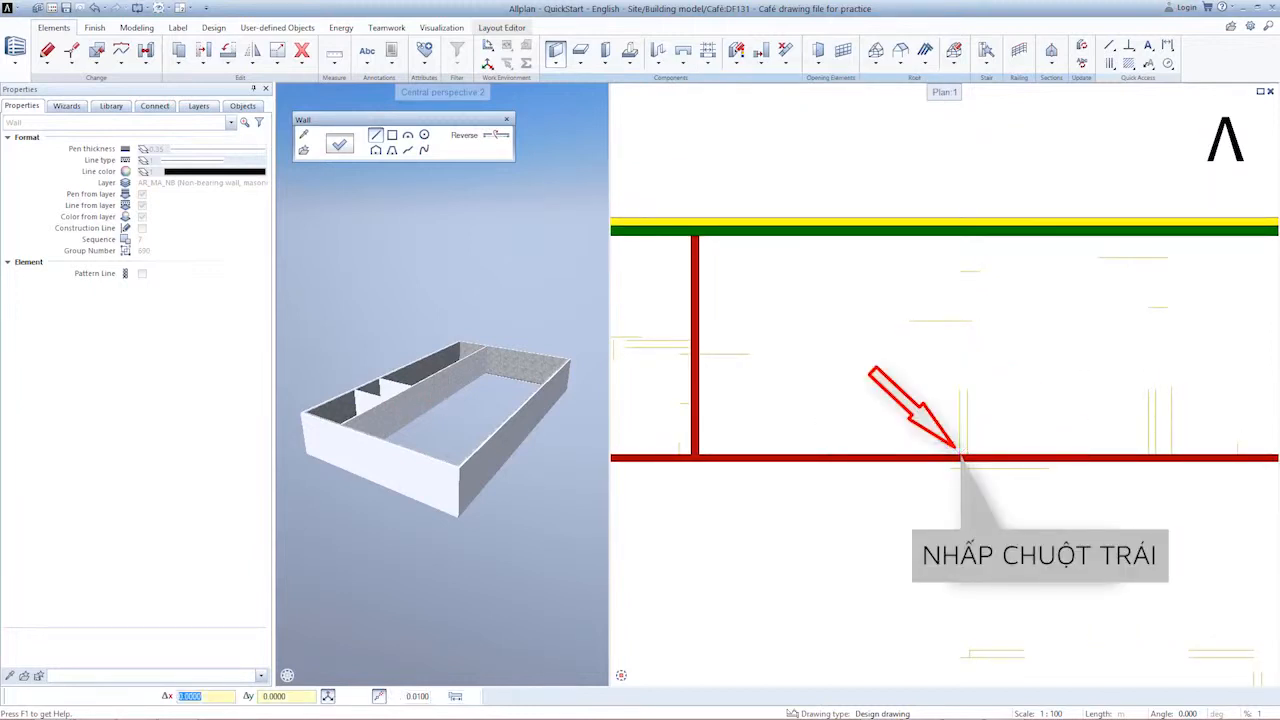
left_click(962, 233)
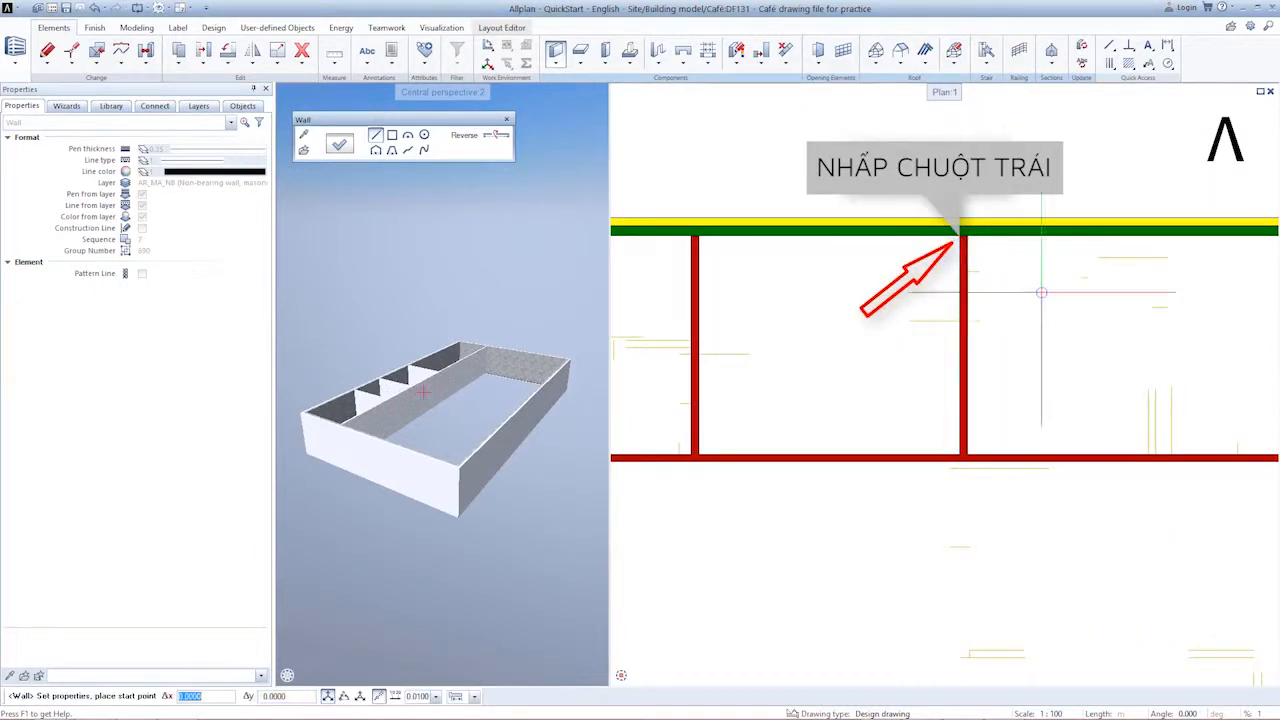
Step: Draw the fourth, rightmost non-bearing masonry cross wall from the long interior wall up to the inner face of the upper exterior wall
scroll(1098, 323, "down", 2)
middle_click_drag(1108, 323, 915, 327)
scroll(934, 436, "up", 4)
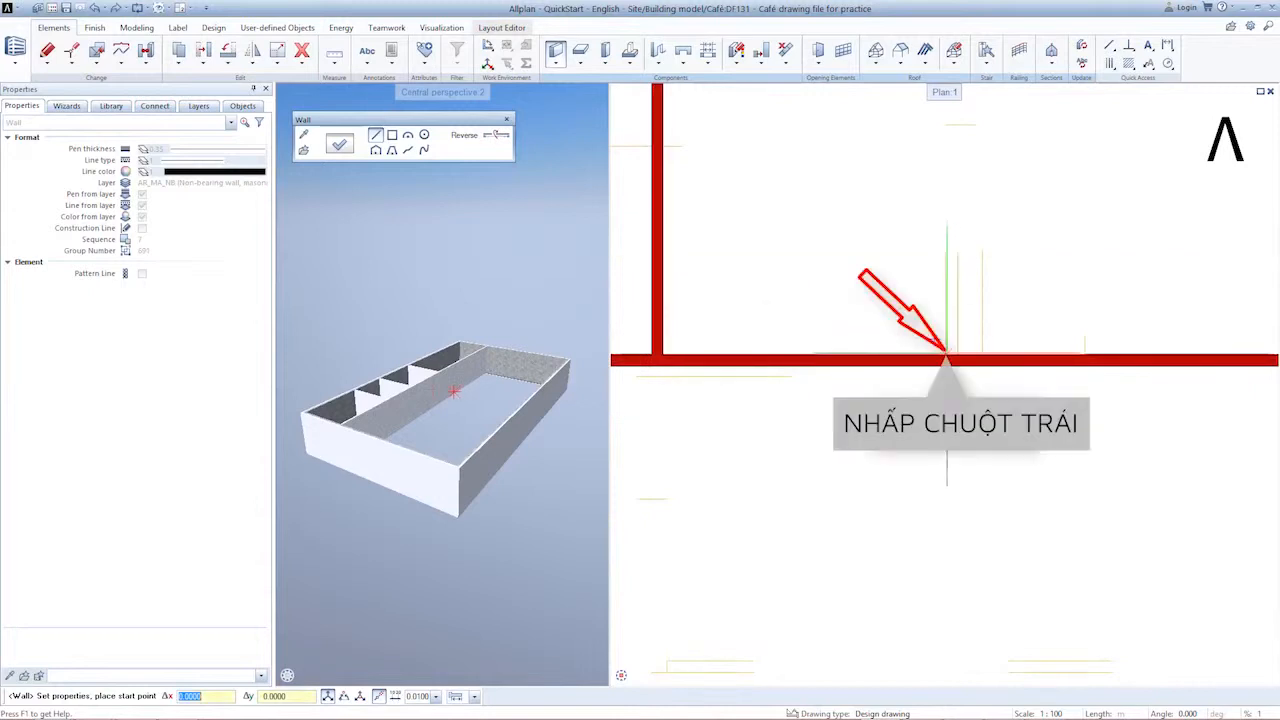
left_click(947, 353)
scroll(951, 250, "down", 5)
middle_click_drag(949, 203, 918, 364)
scroll(917, 346, "up", 4)
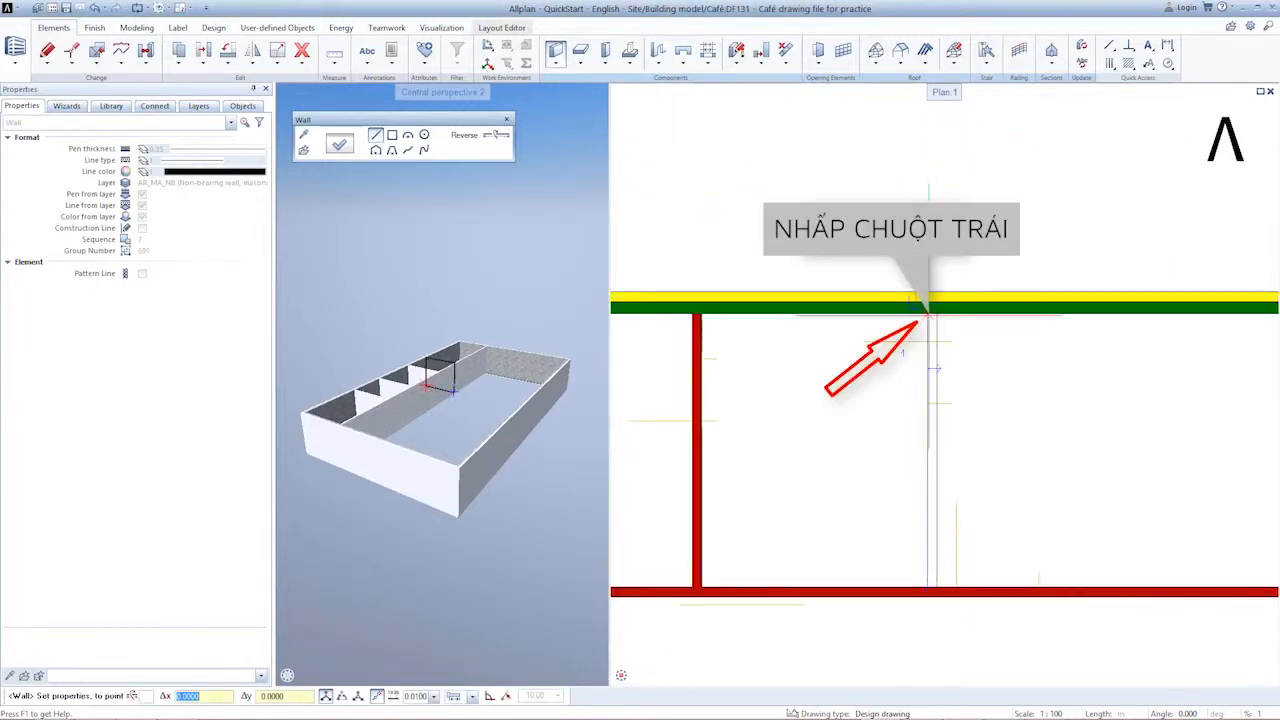
left_click(928, 315)
key("Escape")
Step: Connect the two leftmost cross walls with a horizontal non-bearing masonry wall along the extension line, and show the whole plan
scroll(808, 400, "down", 7)
middle_click_drag(794, 398, 906, 432)
scroll(800, 463, "up", 5)
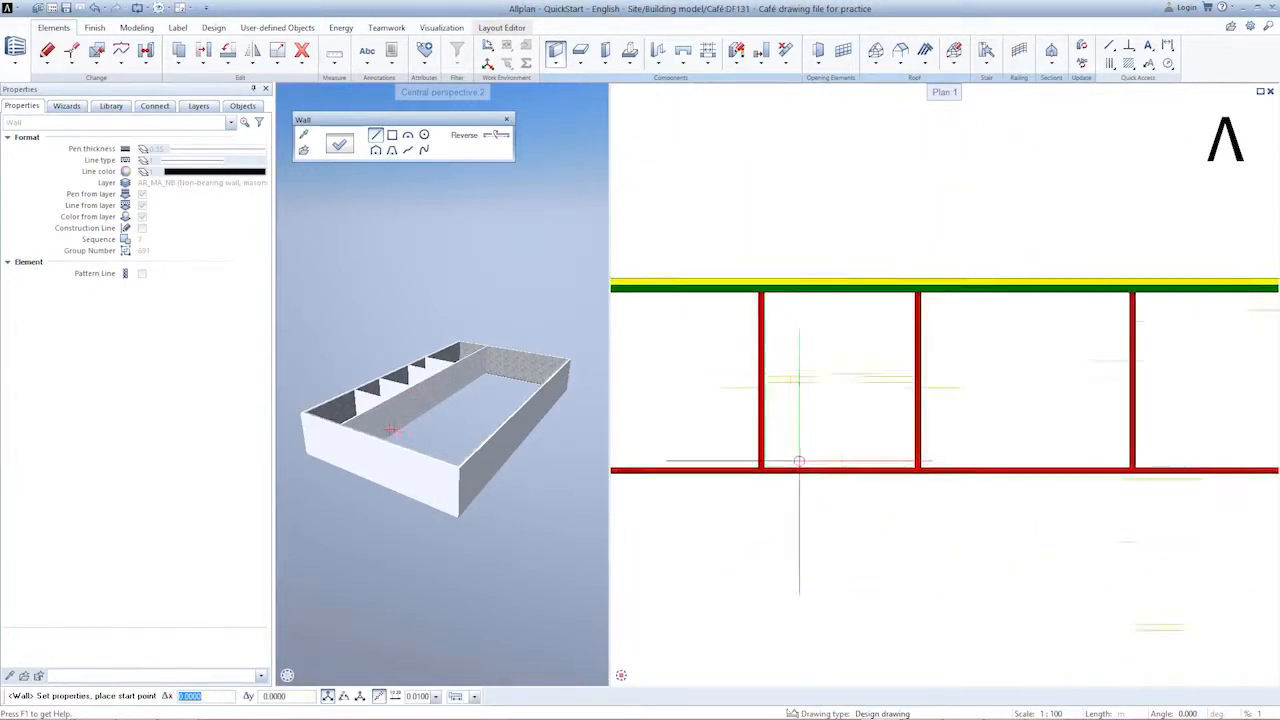
scroll(799, 462, "up", 2)
left_click(748, 338)
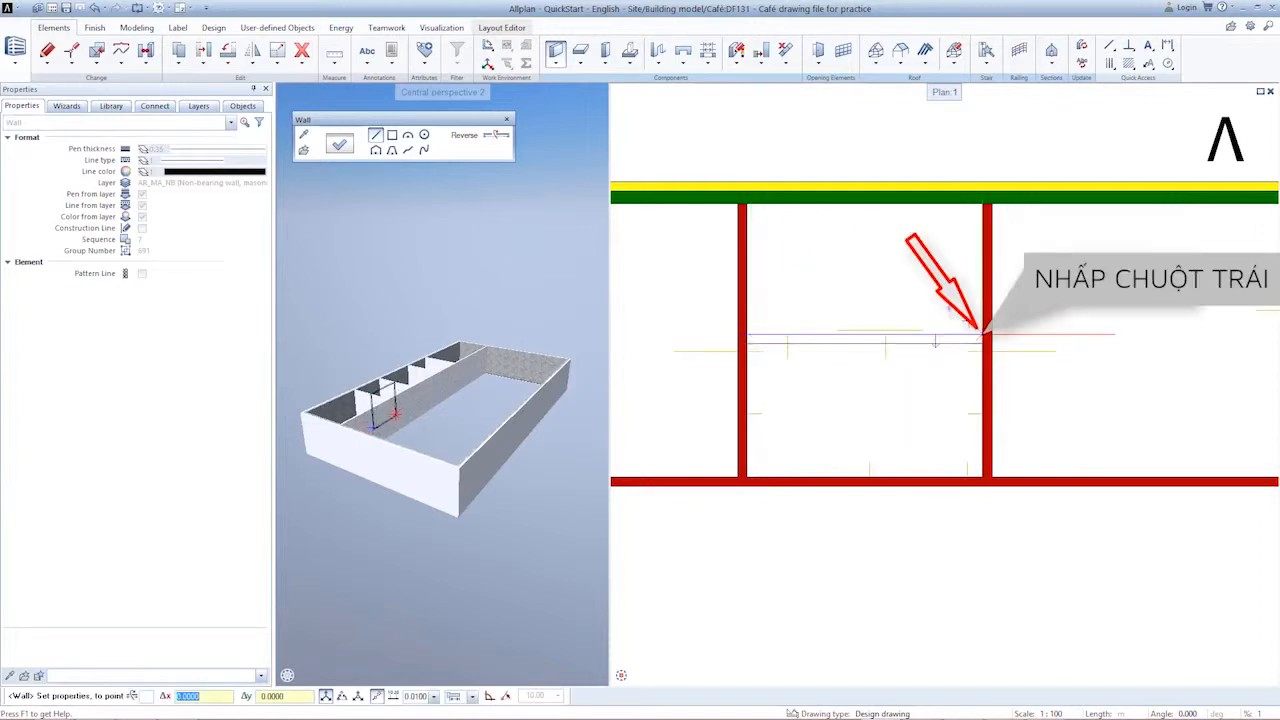
left_click(984, 338)
key("Escape")
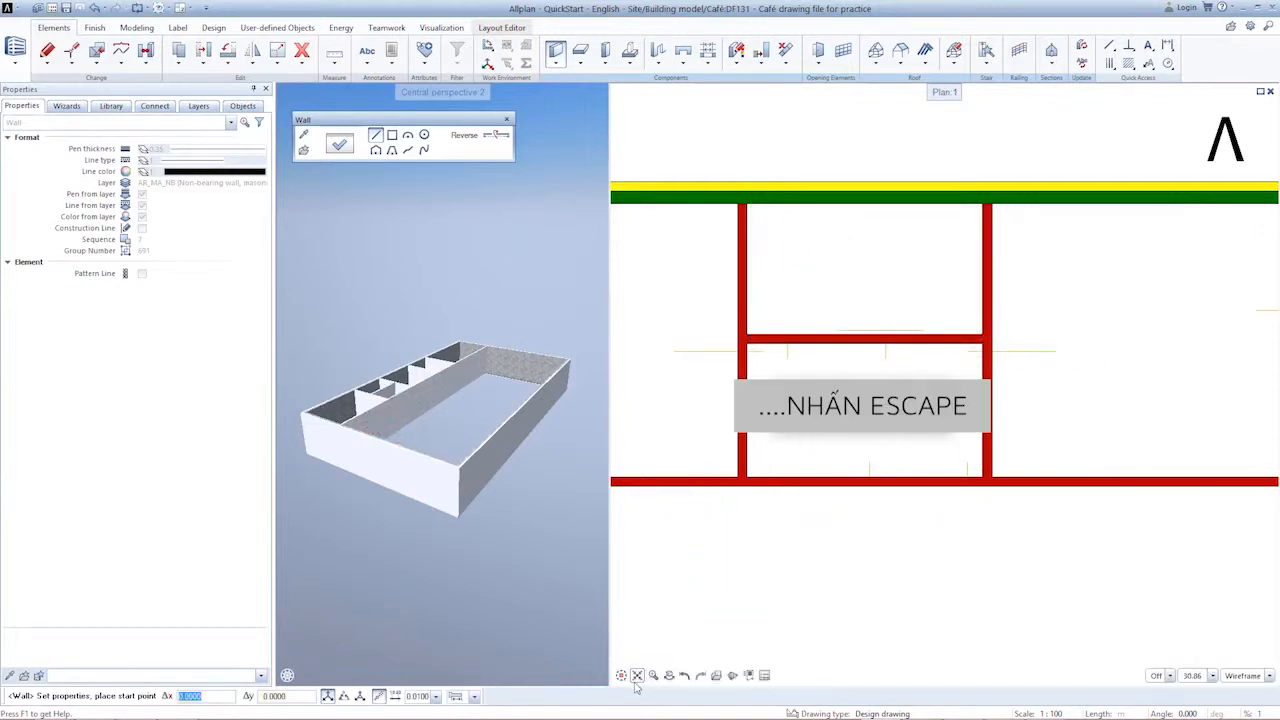
left_click(637, 676)
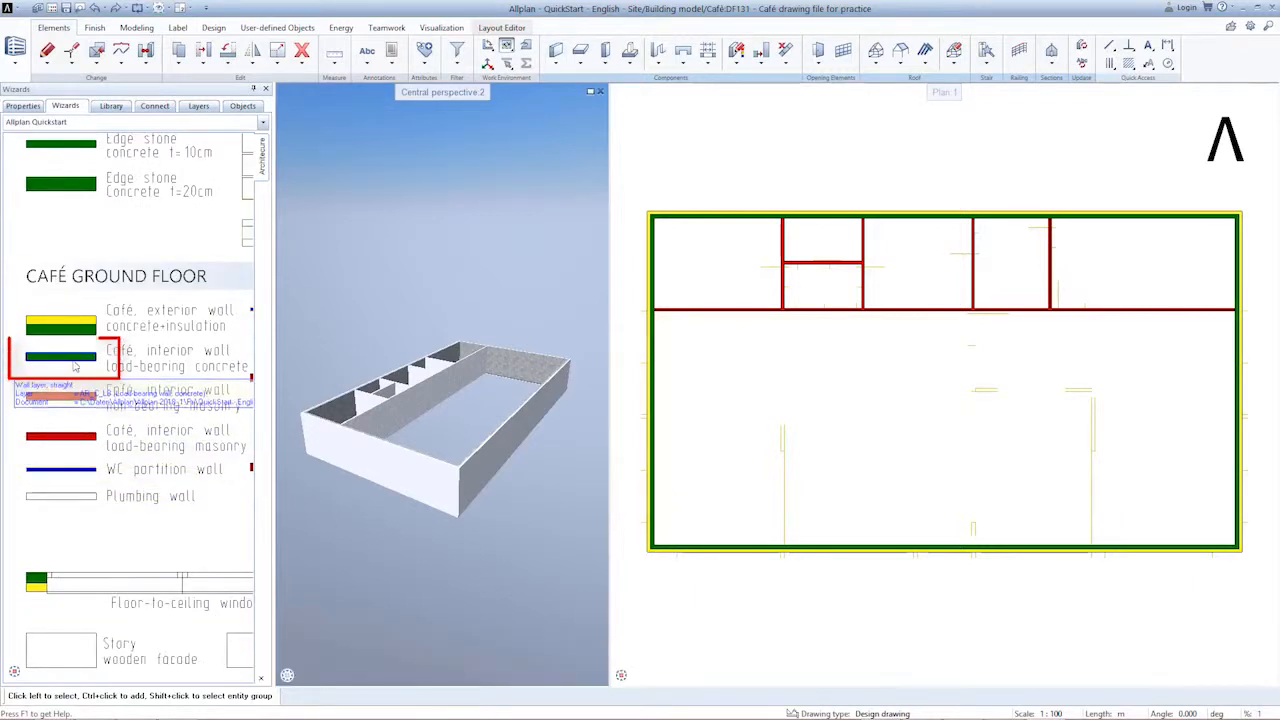
Step: Draw a "Café, interior wall load-bearing concrete" wall from the lower end of the leftmost lower extension line up to the long interior wall
double_click(74, 366)
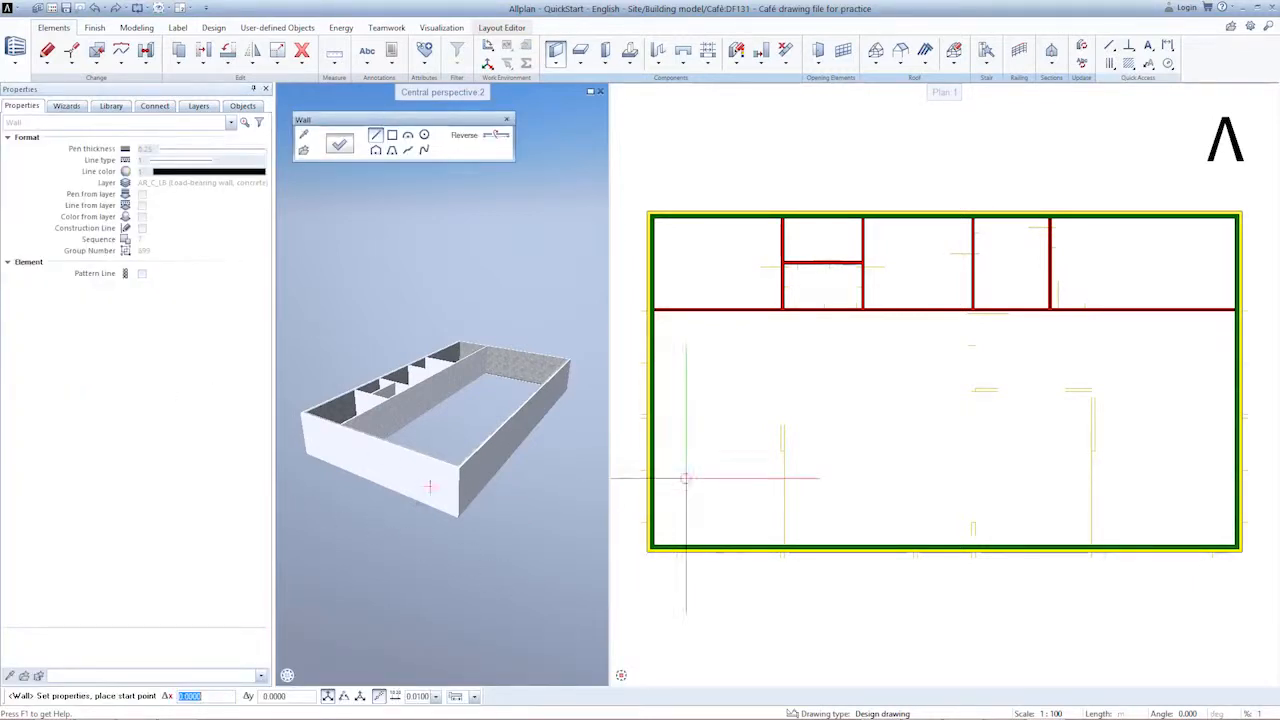
scroll(783, 465, "up", 3)
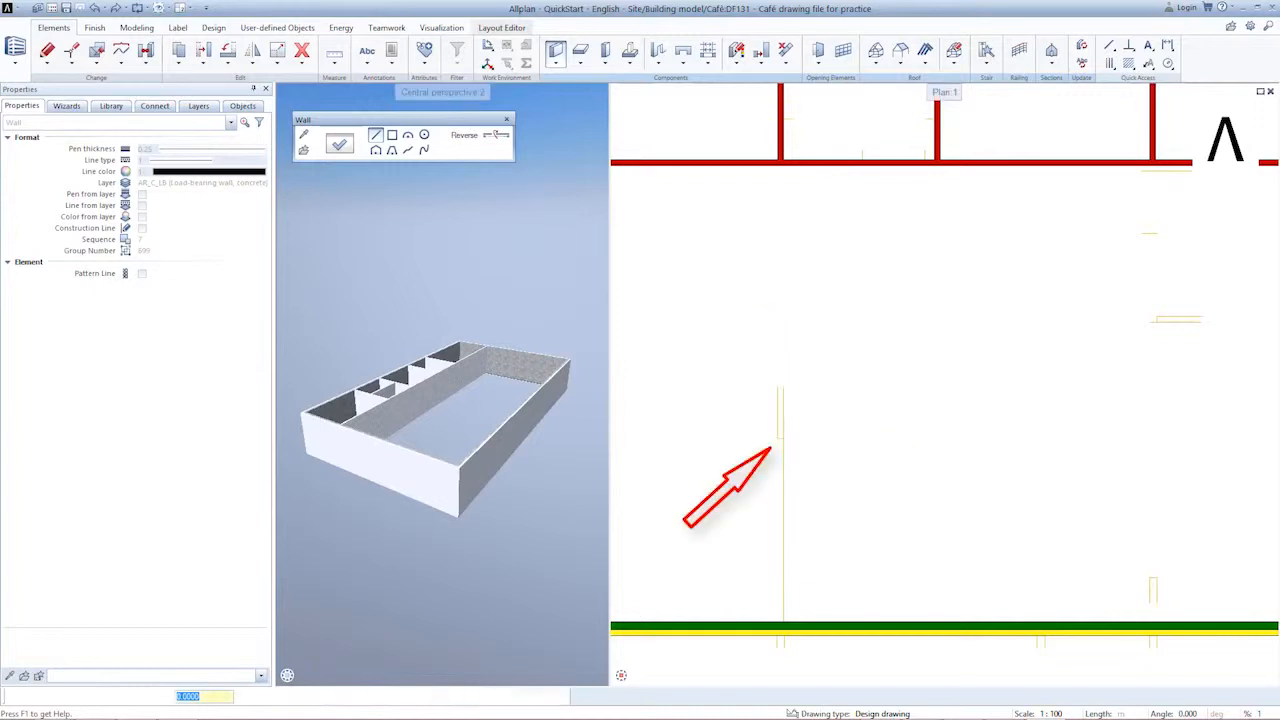
left_click(778, 437)
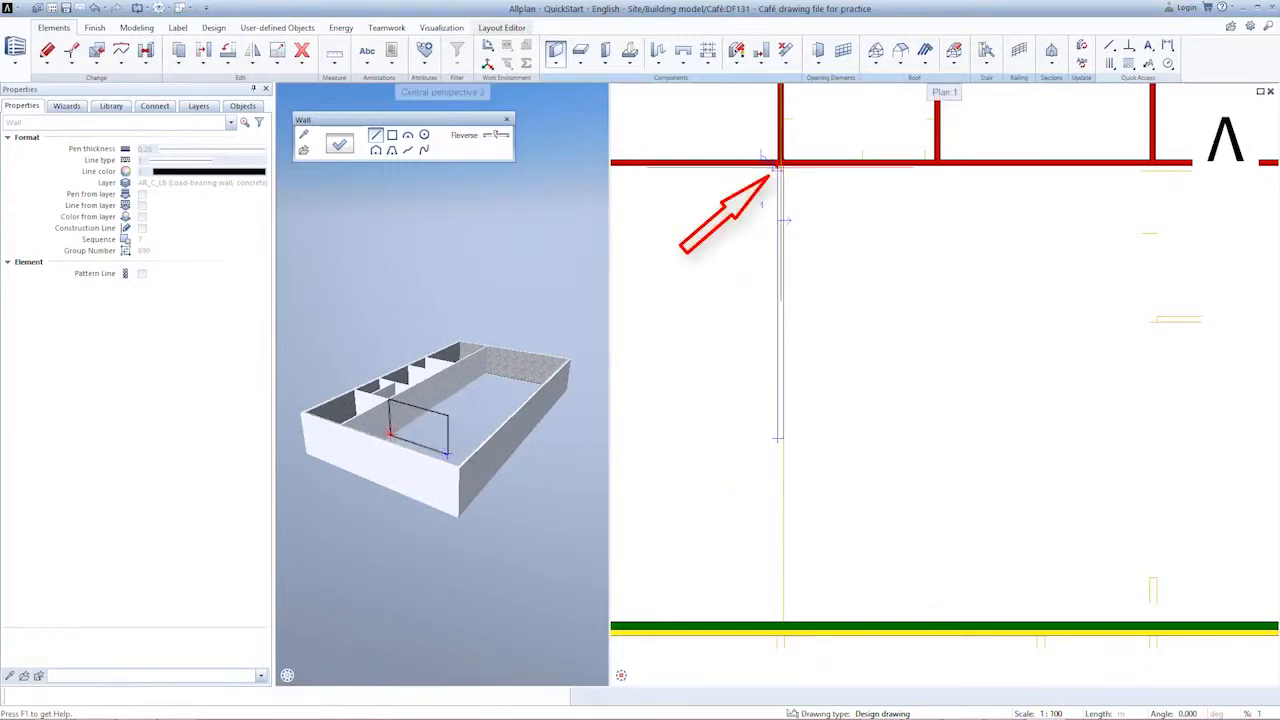
left_click(780, 163)
key("Escape")
Step: Add a second load-bearing concrete wall from the lower end of the rightmost extension line up to the long interior wall
scroll(926, 360, "down", 3)
scroll(930, 404, "up", 4)
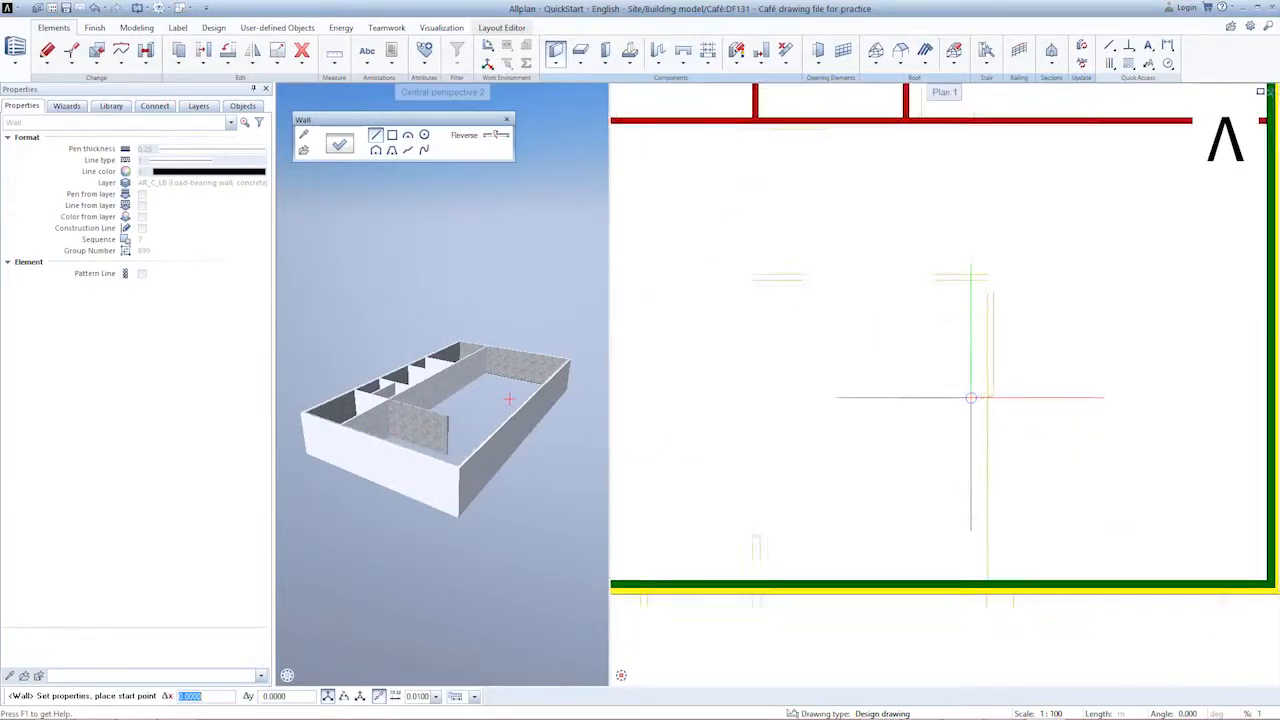
left_click(990, 396)
scroll(990, 272, "down", 4)
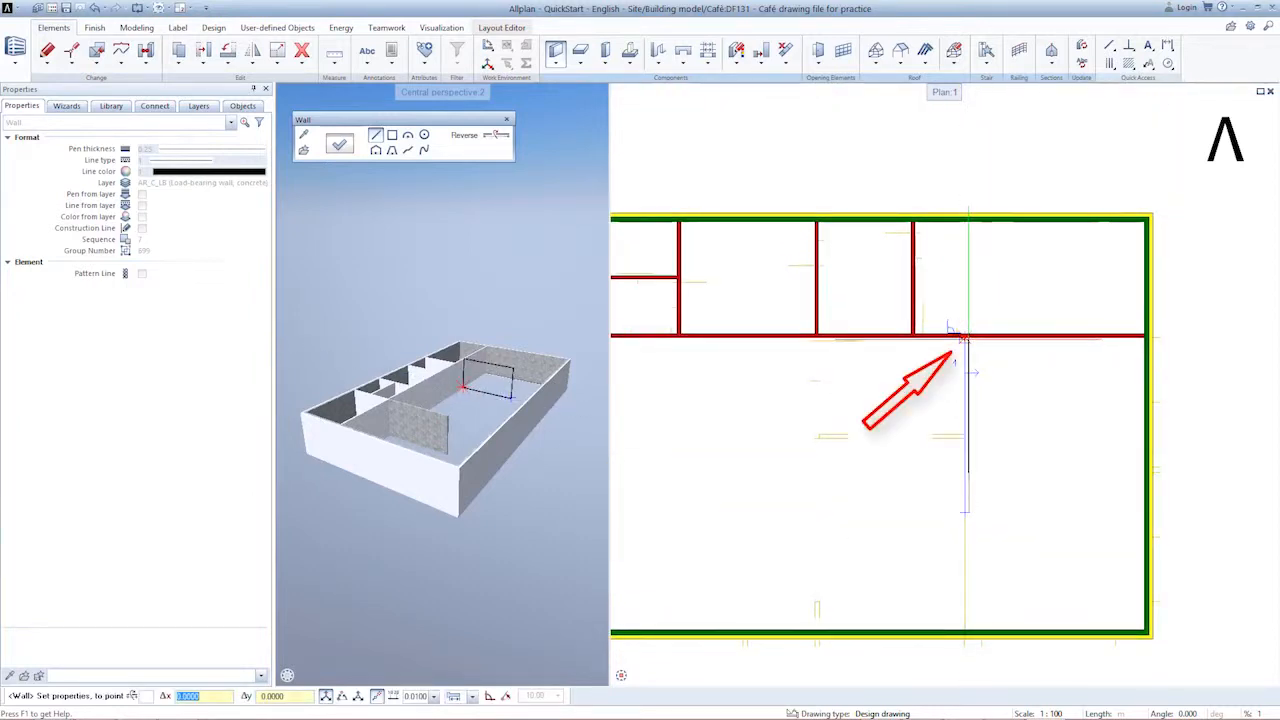
left_click(963, 338)
key("Escape")
Step: Draw a horizontal load-bearing concrete wall from the right concrete wall along the extension lines to the inner room's lower-left corner
scroll(970, 430, "up", 4)
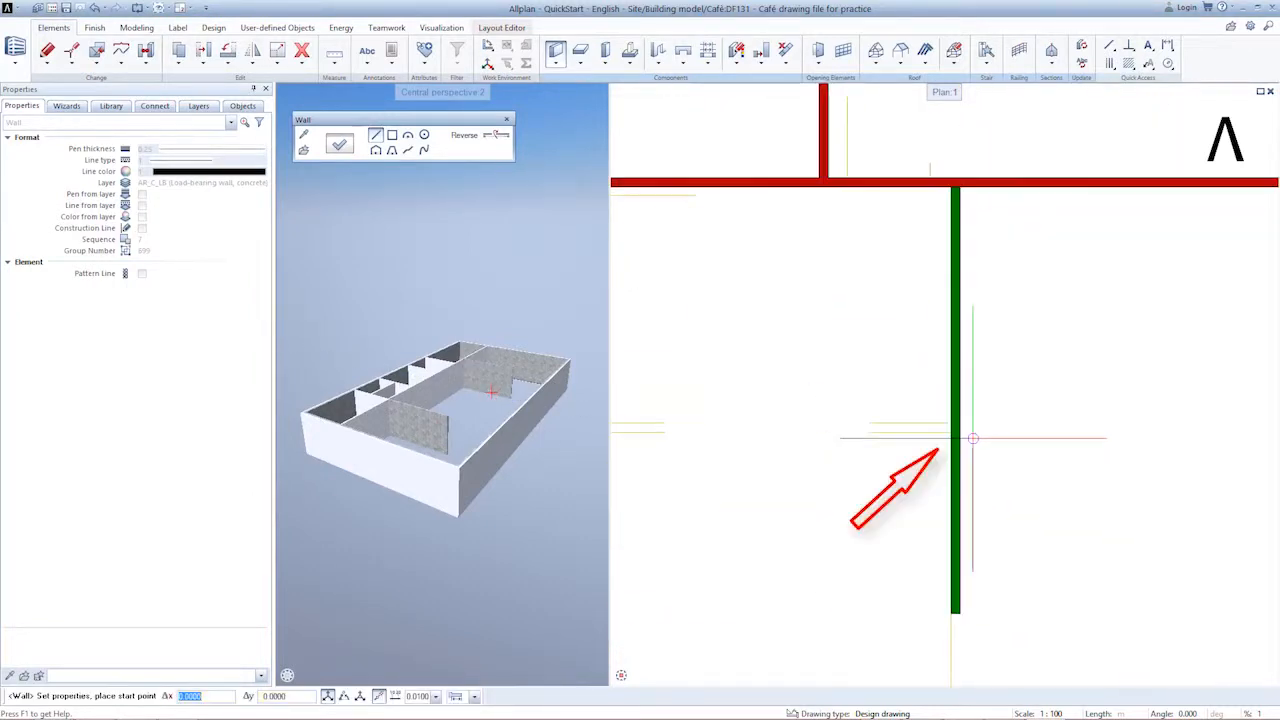
left_click(952, 434)
scroll(830, 432, "down", 3)
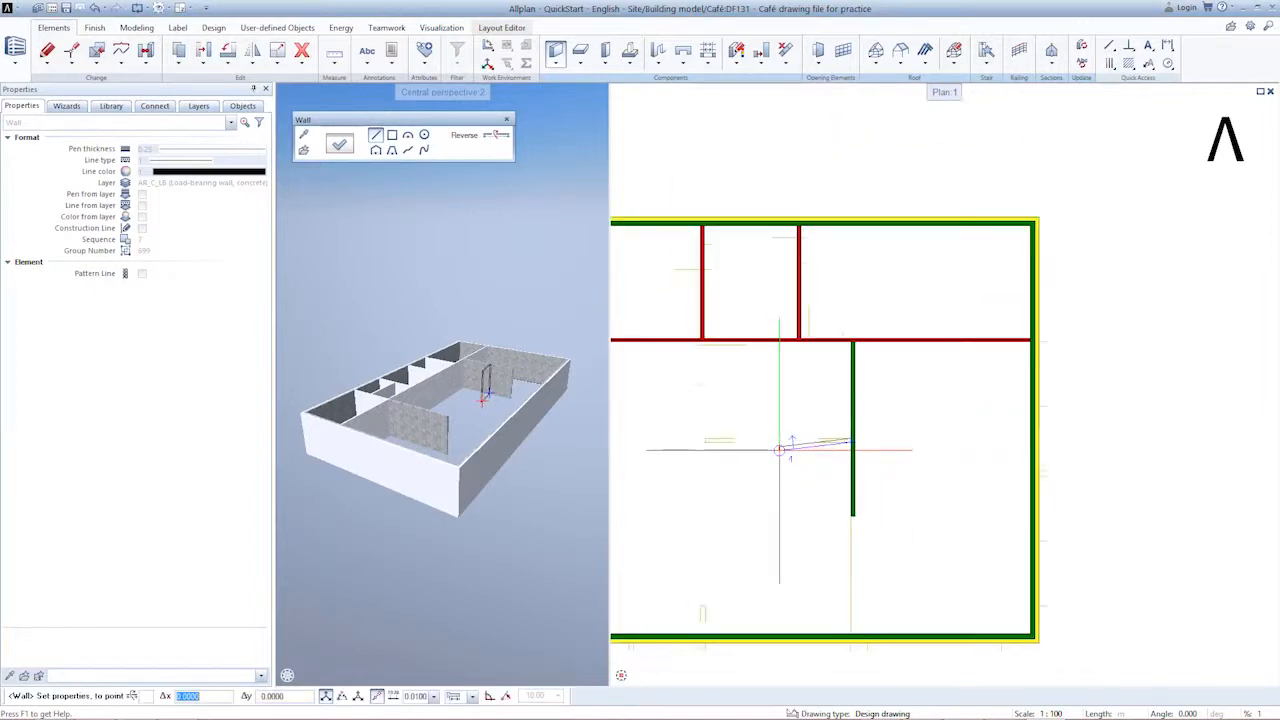
scroll(843, 457, "up", 3)
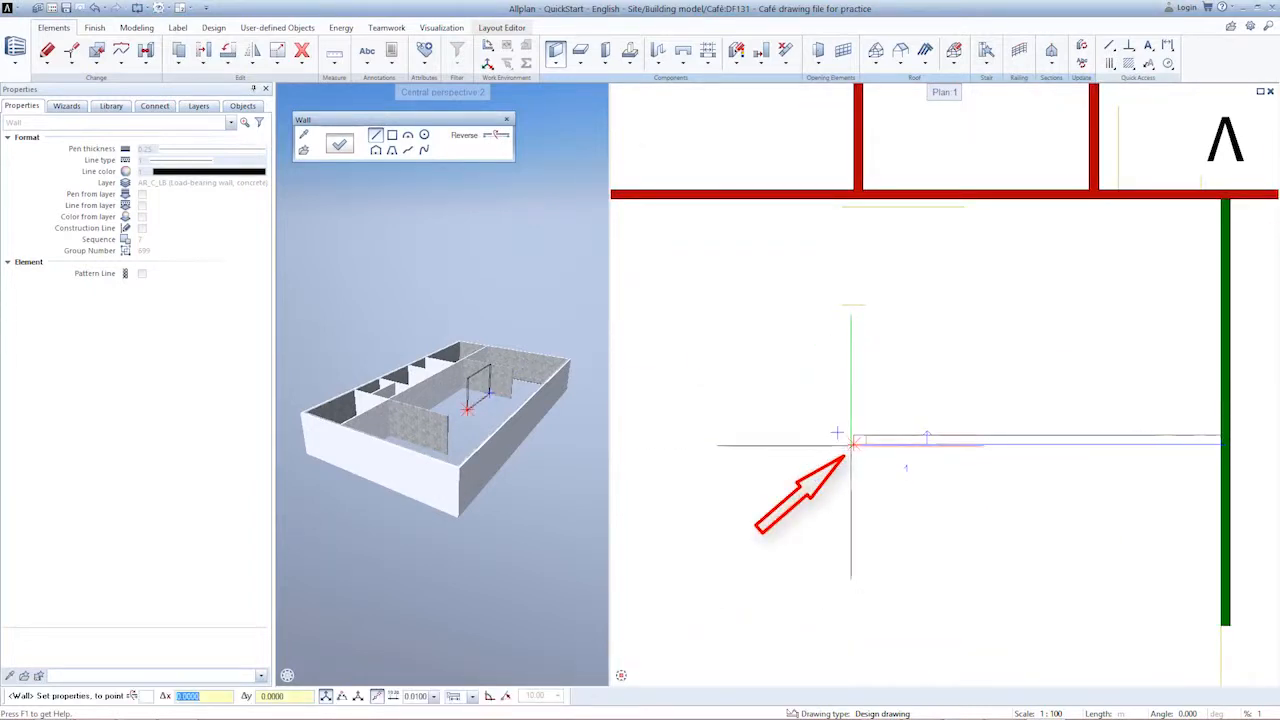
left_click(850, 438)
key("Escape")
Step: Close the inner room with a vertical load-bearing concrete wall between the long interior wall and the horizontal wall's left end
left_click(857, 200)
left_click(857, 440)
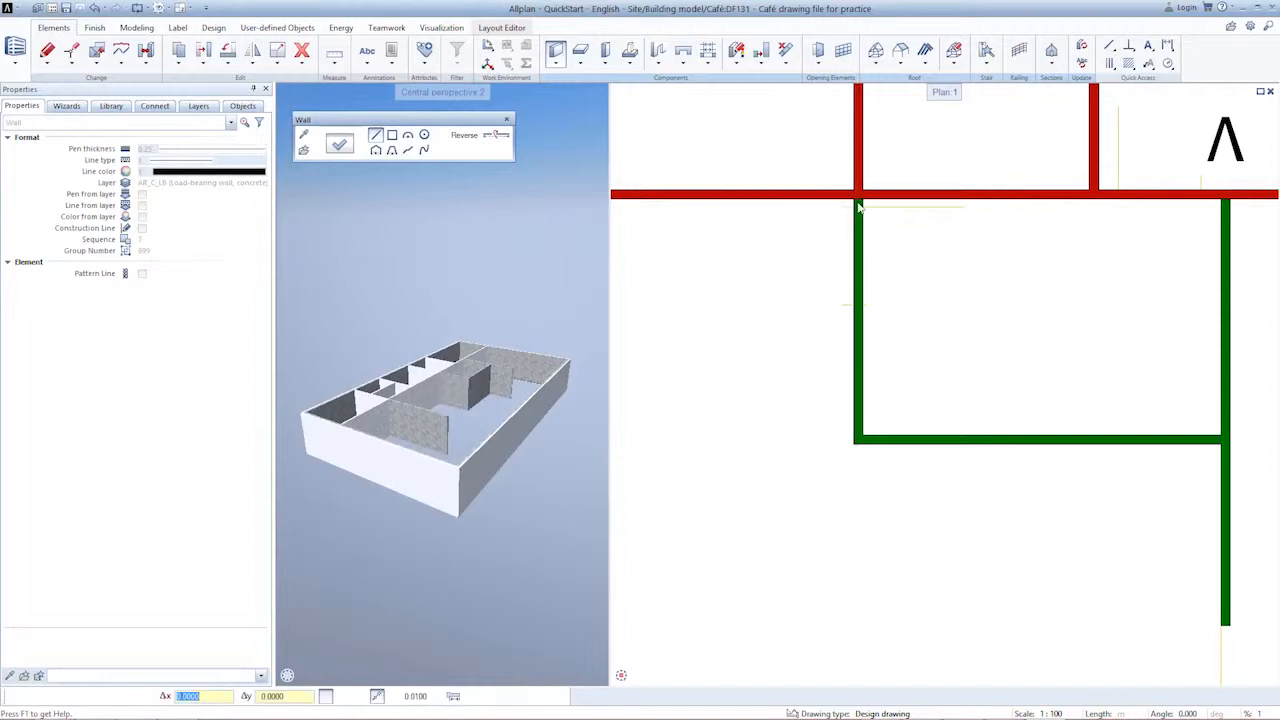
key("Escape")
Step: Draw a short load-bearing concrete wall stub along the extension line at the lower exterior wall, below the inner room's left wall
scroll(747, 479, "down", 3)
scroll(748, 449, "up", 3)
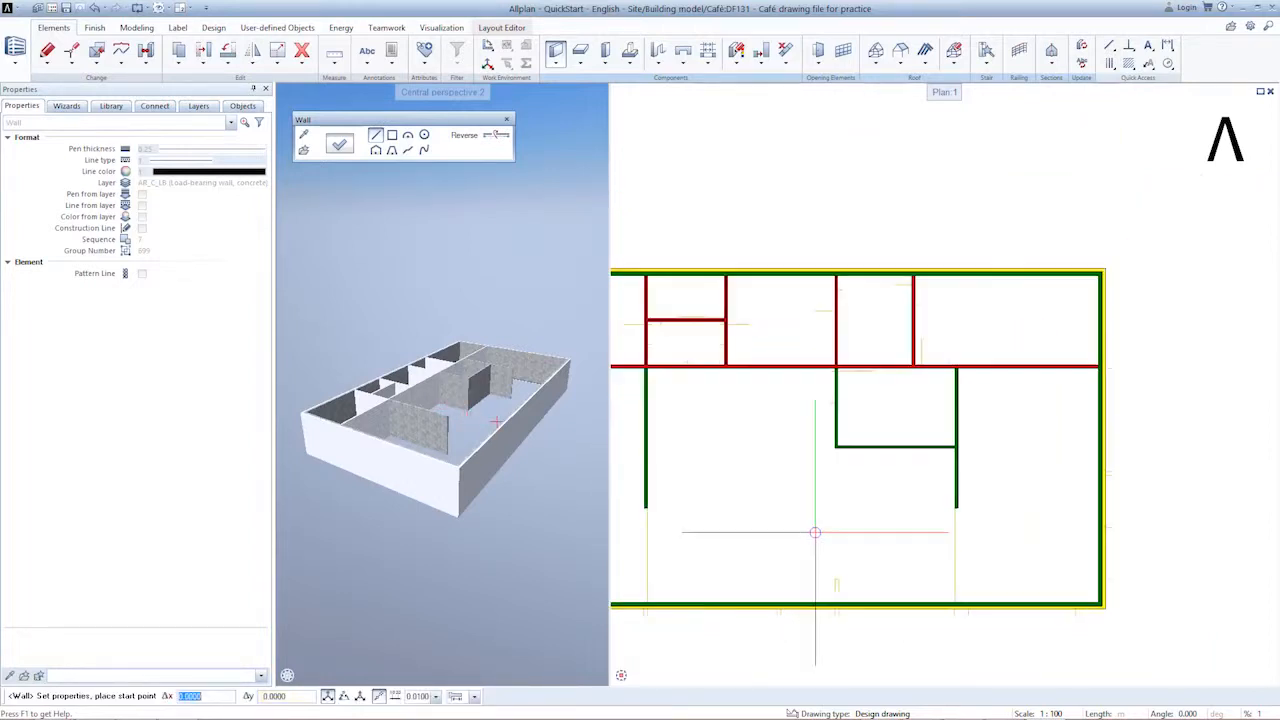
left_click(845, 606)
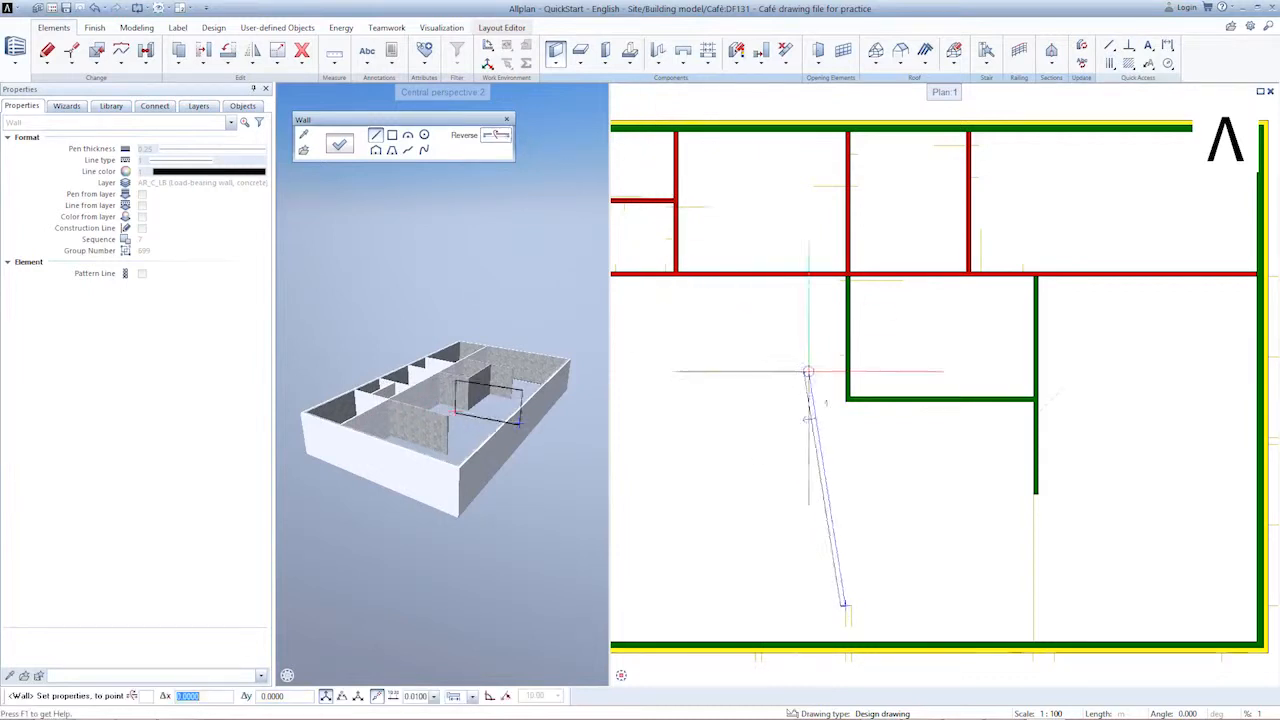
left_click(845, 632)
key("Escape")
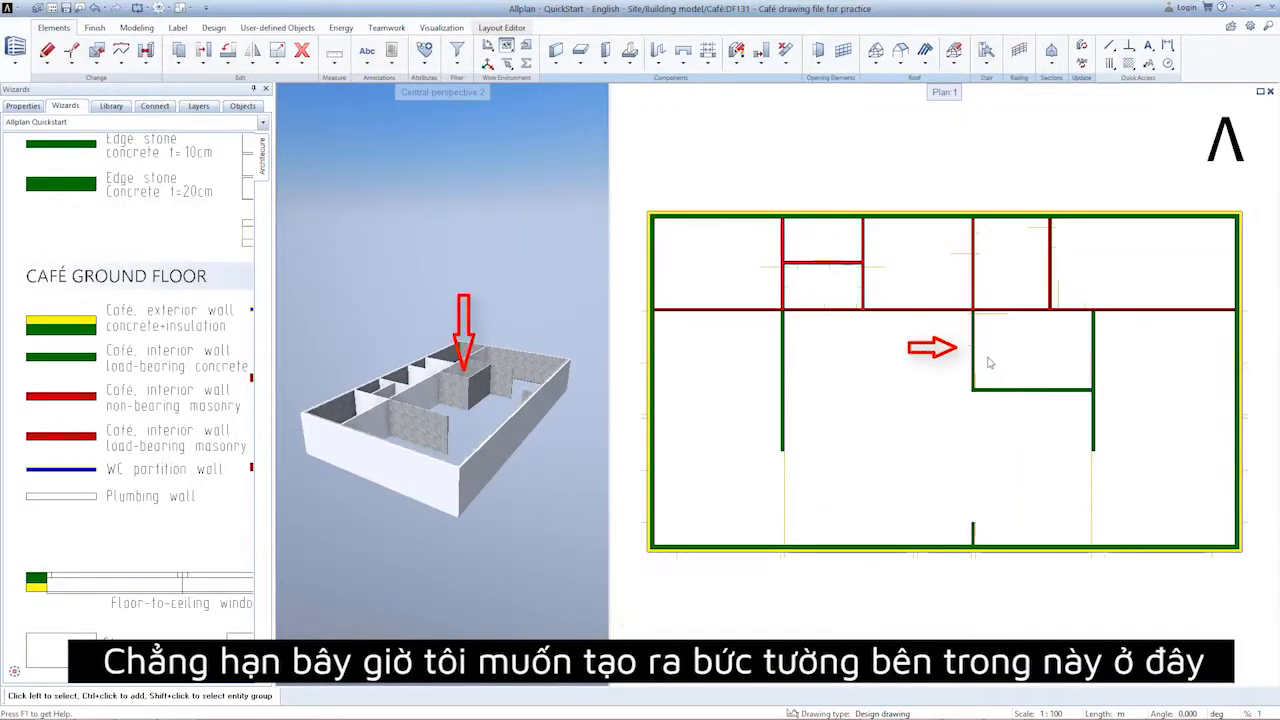
Step: Set the thickness of the inner room's left concrete wall to 0.1500
scroll(986, 360, "up", 5)
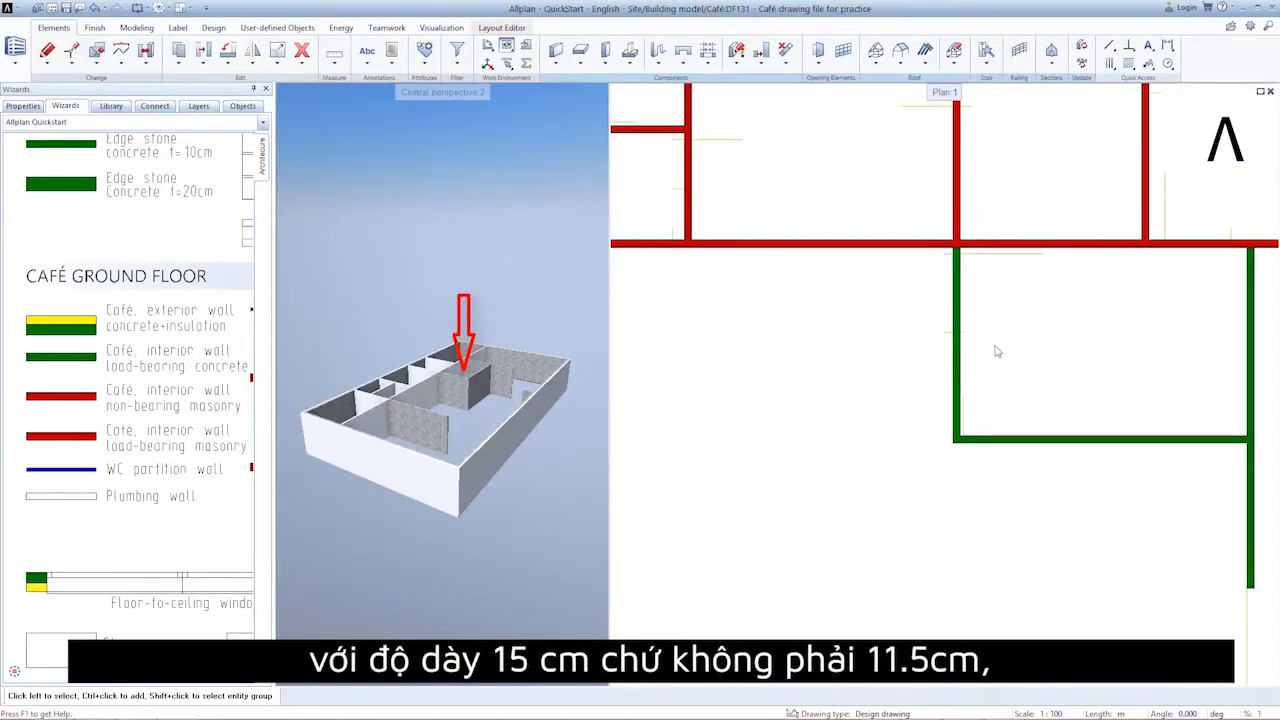
scroll(963, 391, "up", 2)
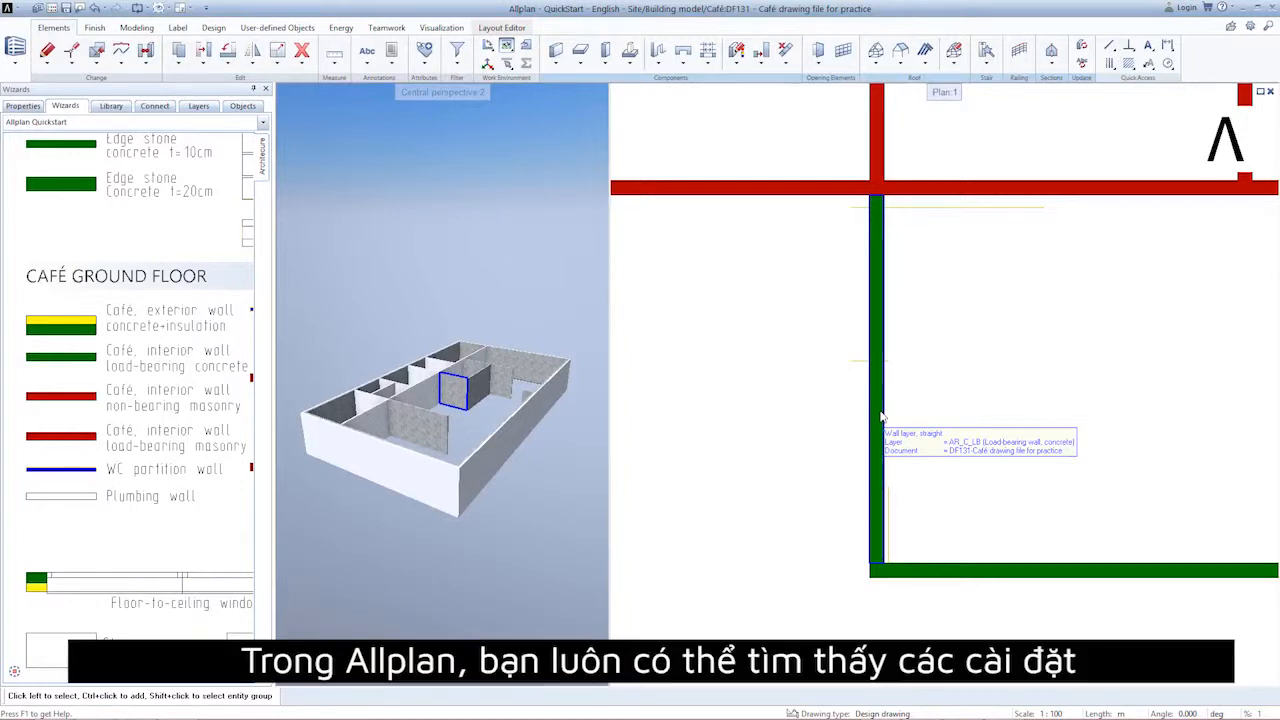
double_click(881, 416)
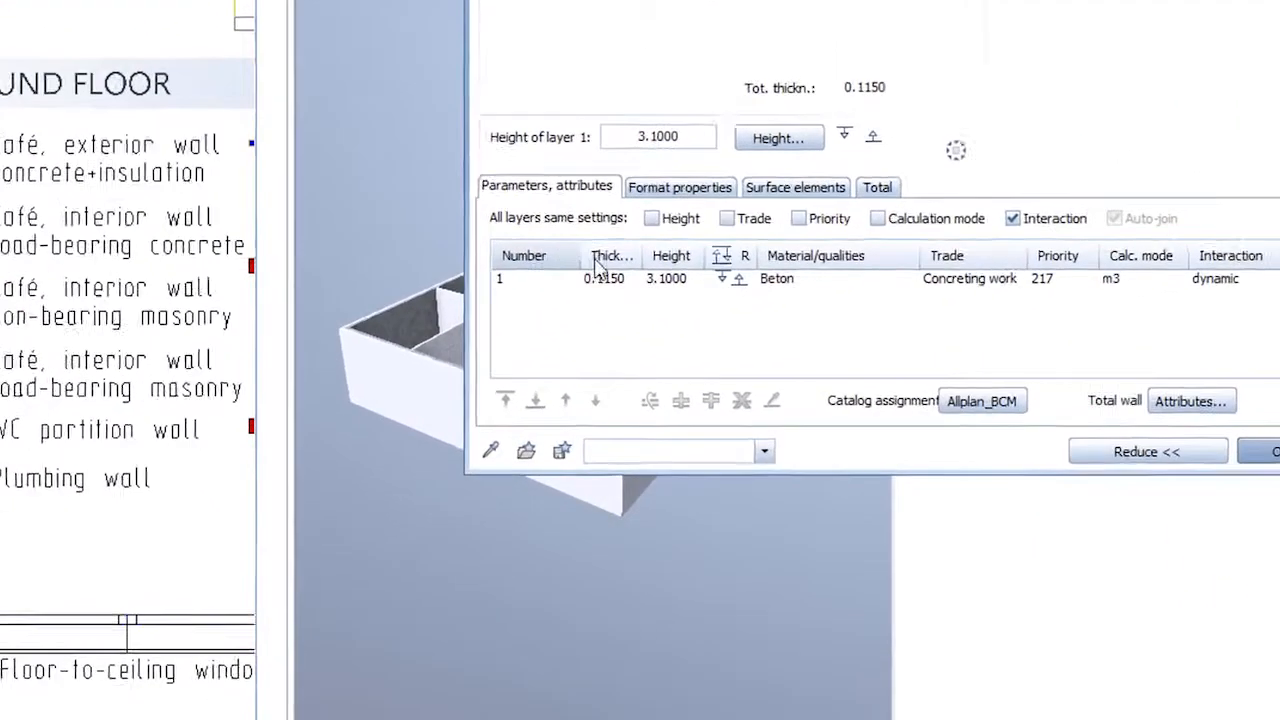
left_click(605, 278)
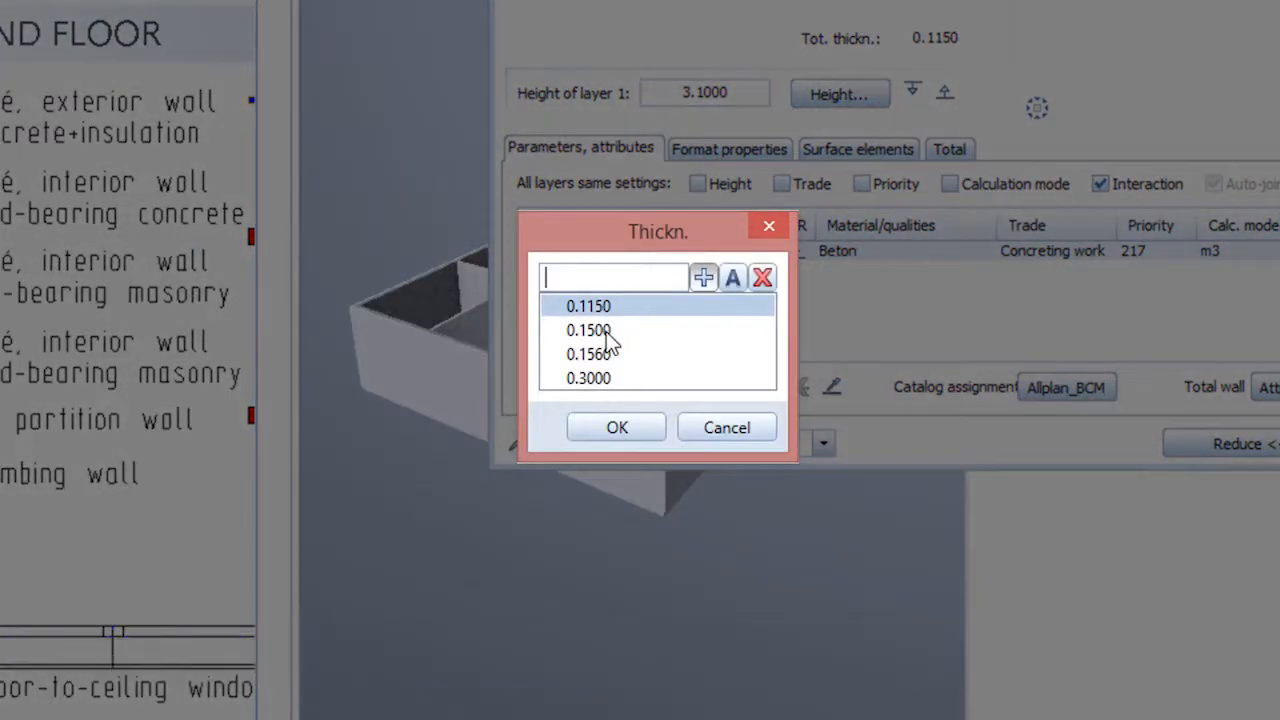
double_click(614, 331)
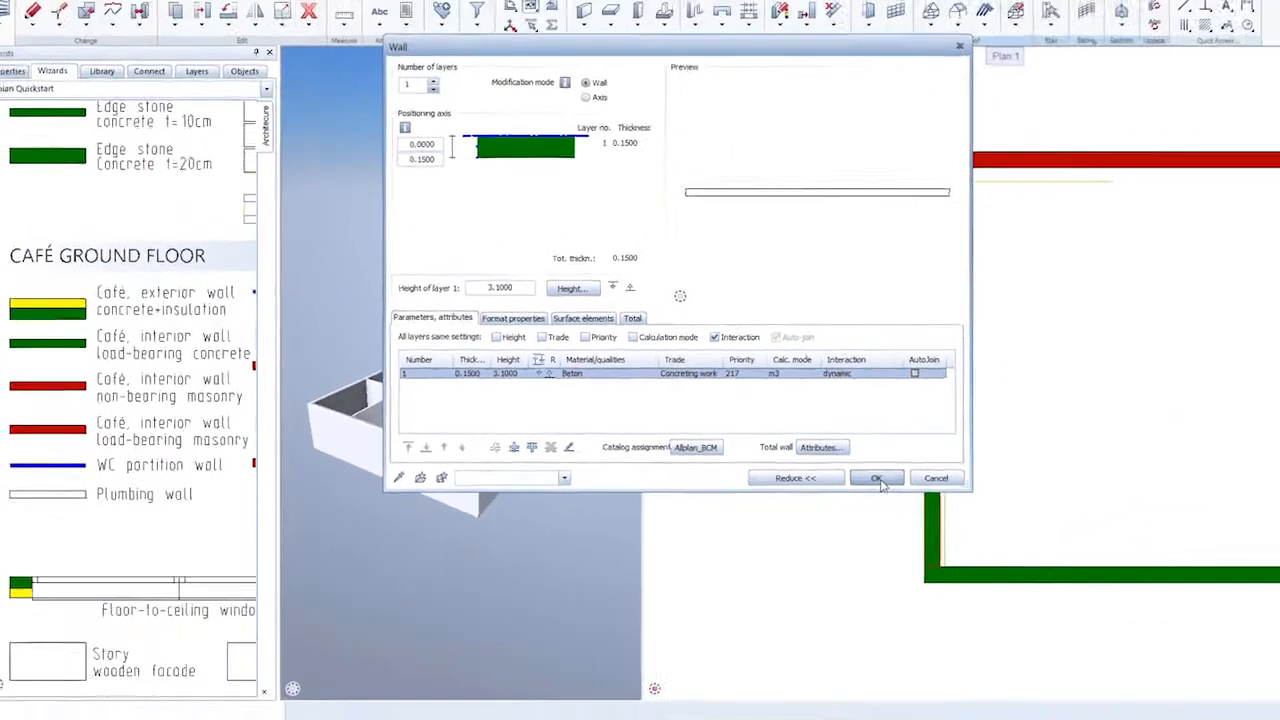
left_click(840, 480)
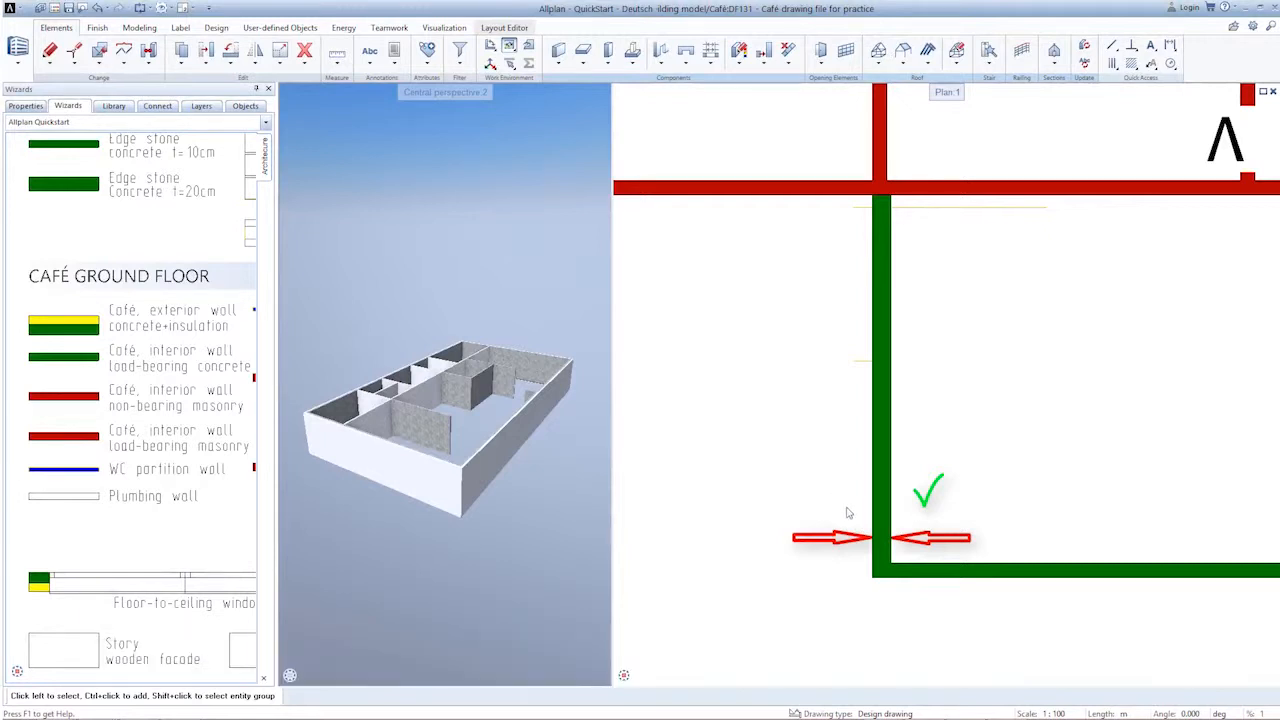
Step: Set the thickness of the short concrete wall stub at the lower exterior wall to 0.1500, and show the whole plan
scroll(849, 518, "down", 3)
scroll(921, 623, "down", 1)
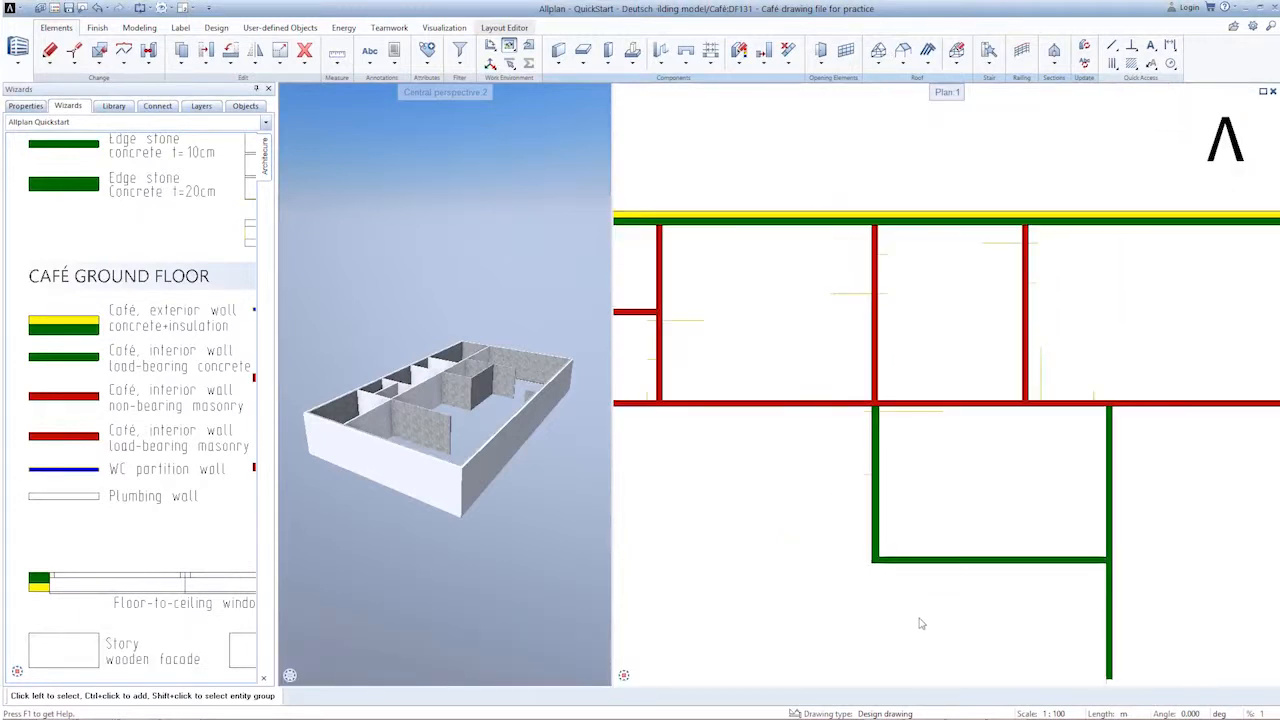
middle_click_drag(894, 631, 897, 404)
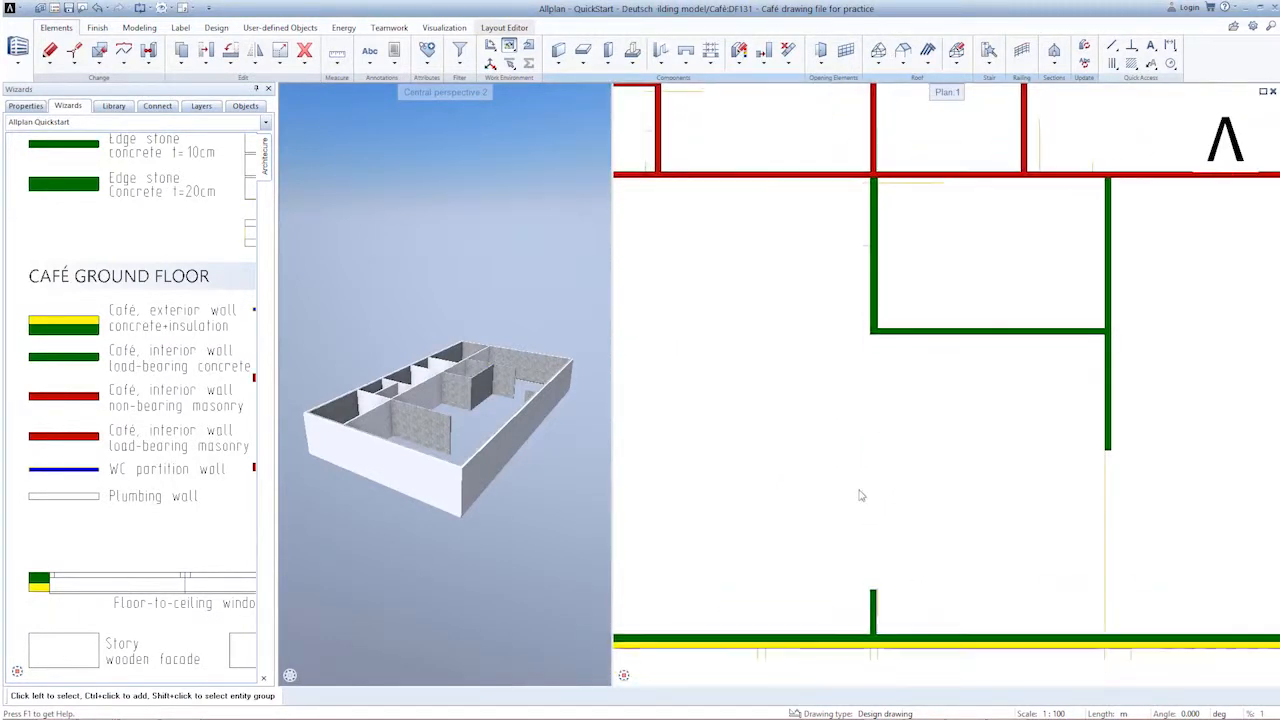
double_click(873, 612)
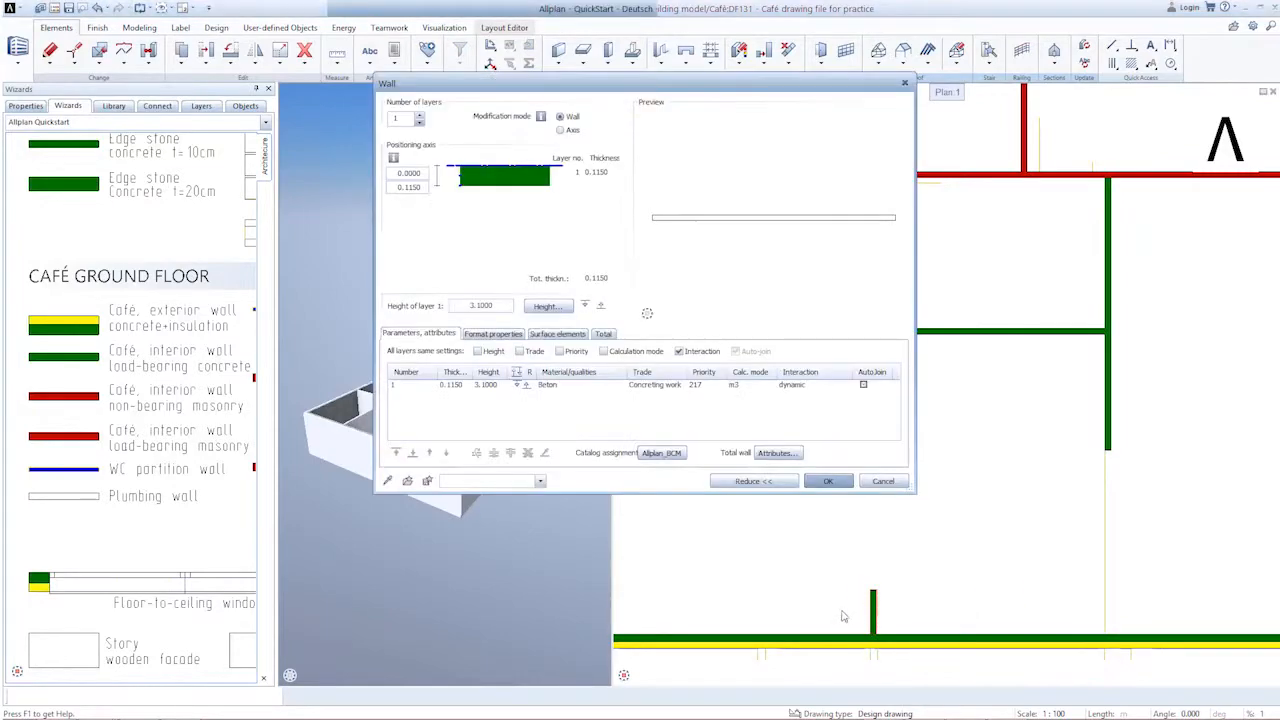
left_click(451, 384)
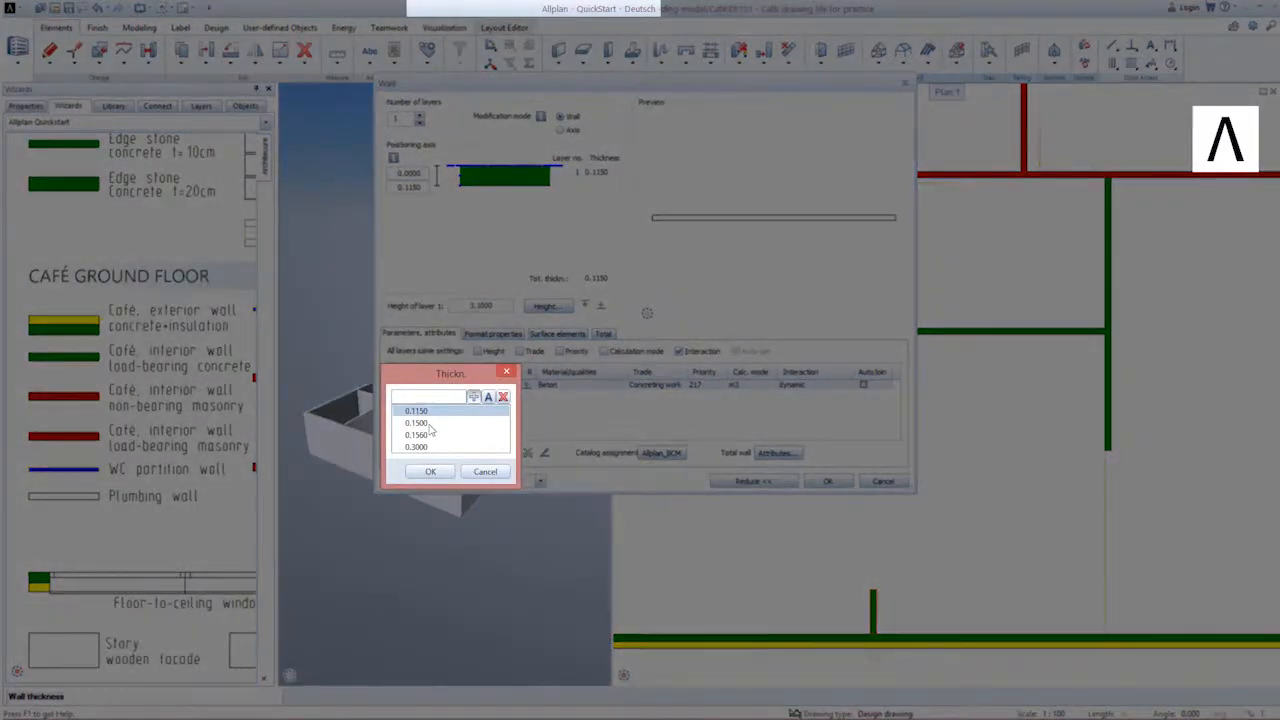
double_click(437, 428)
left_click(828, 482)
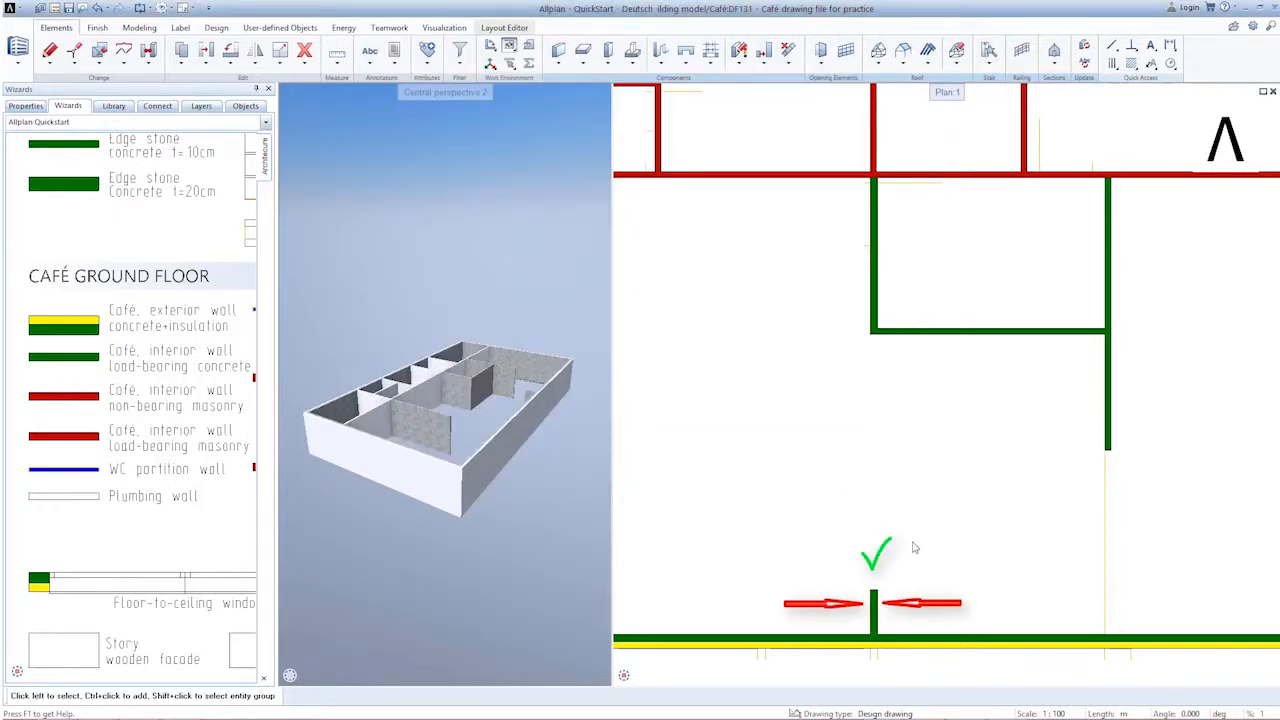
left_click(640, 676)
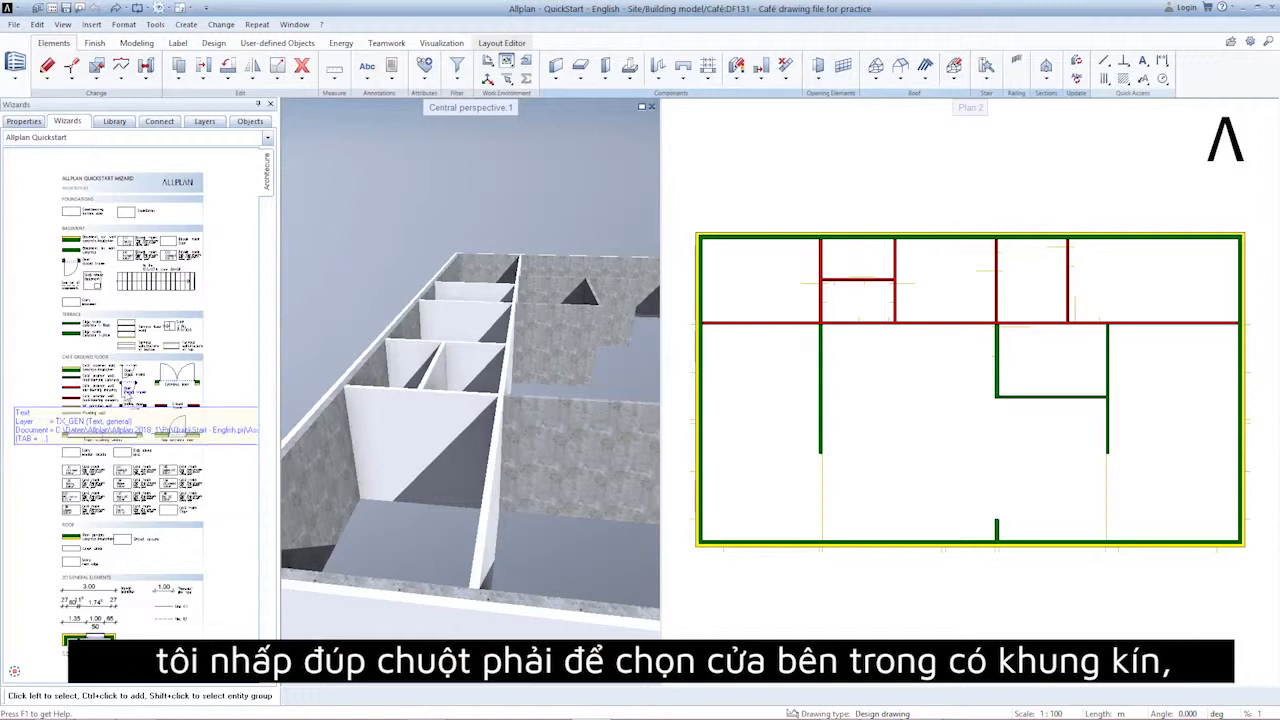
Step: Take the closed-frame door from the café ground floor components and place its opening in the leftmost cross wall near the upper extension line
scroll(120, 402, "up", 3)
scroll(118, 408, "up", 3)
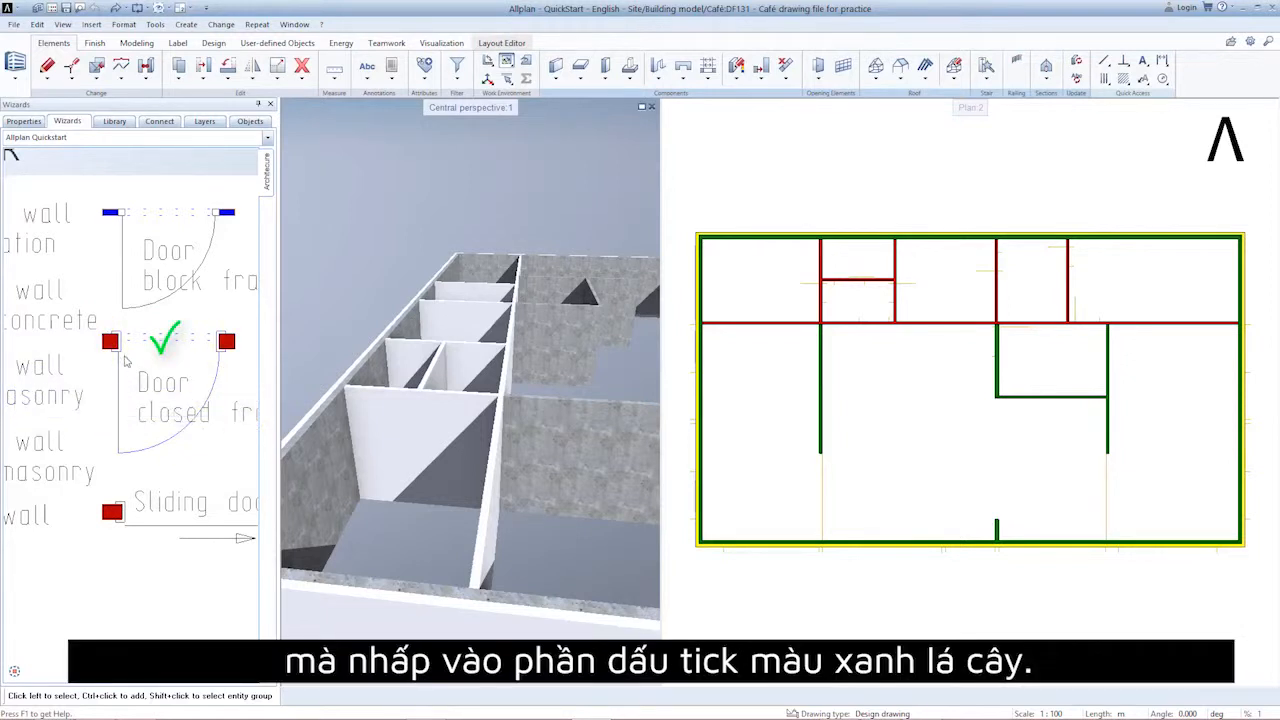
left_click(133, 350)
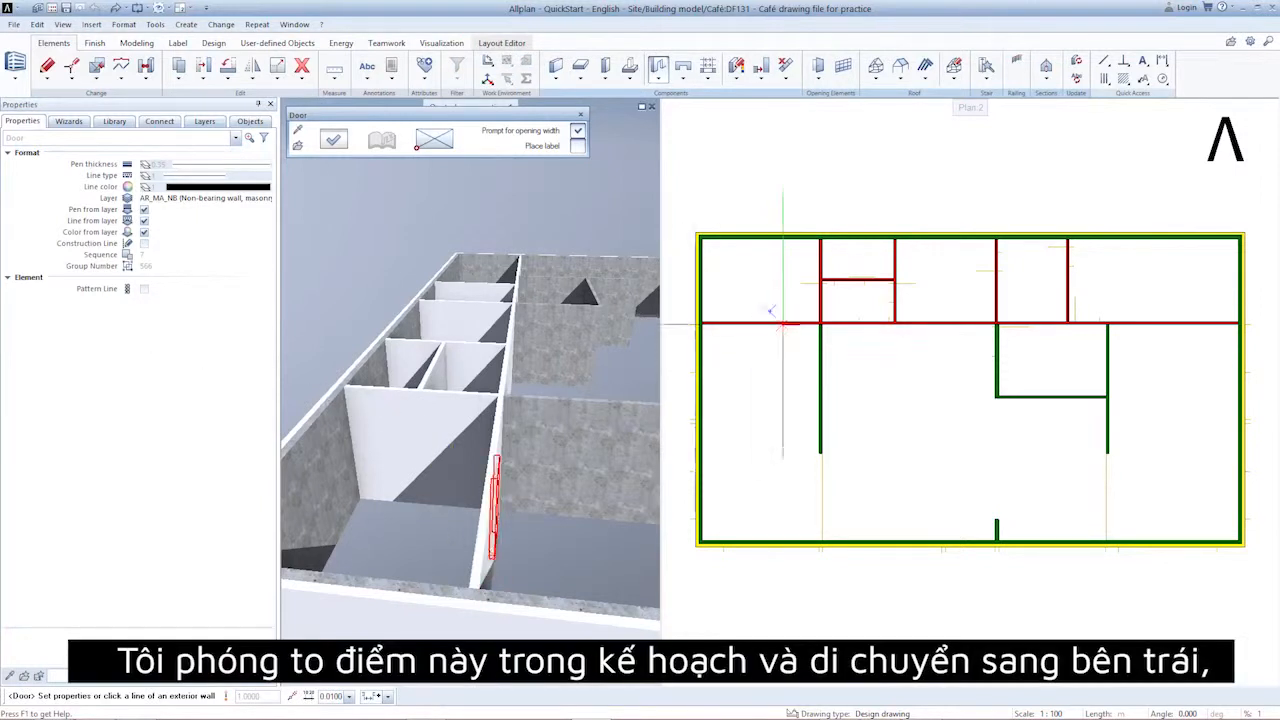
scroll(805, 280, "up", 5)
scroll(805, 275, "up", 1)
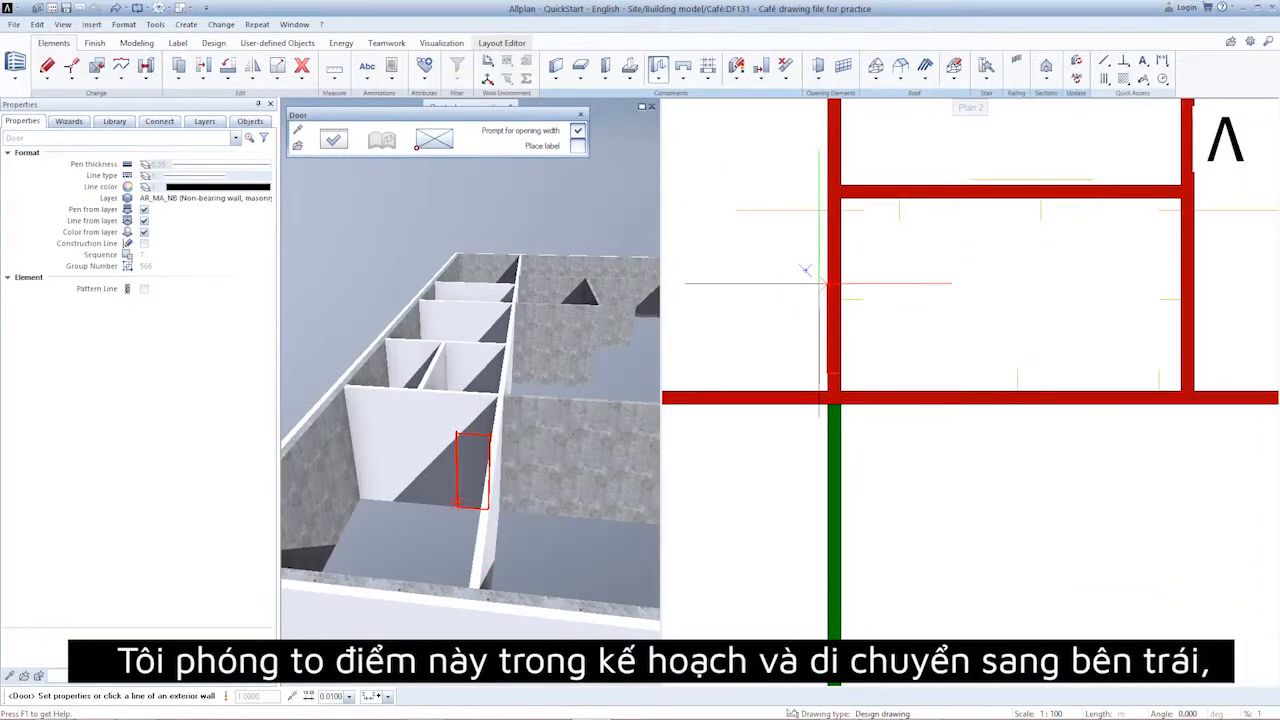
middle_click_drag(805, 278, 792, 343)
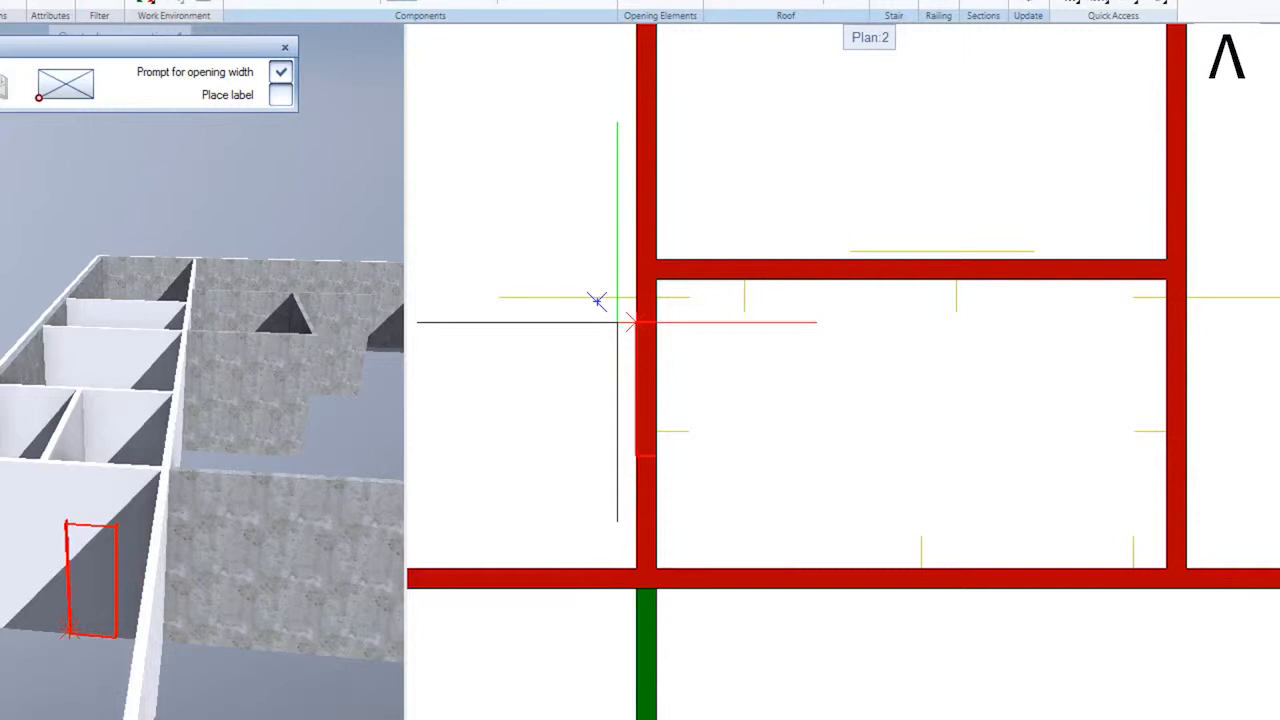
left_click(618, 323)
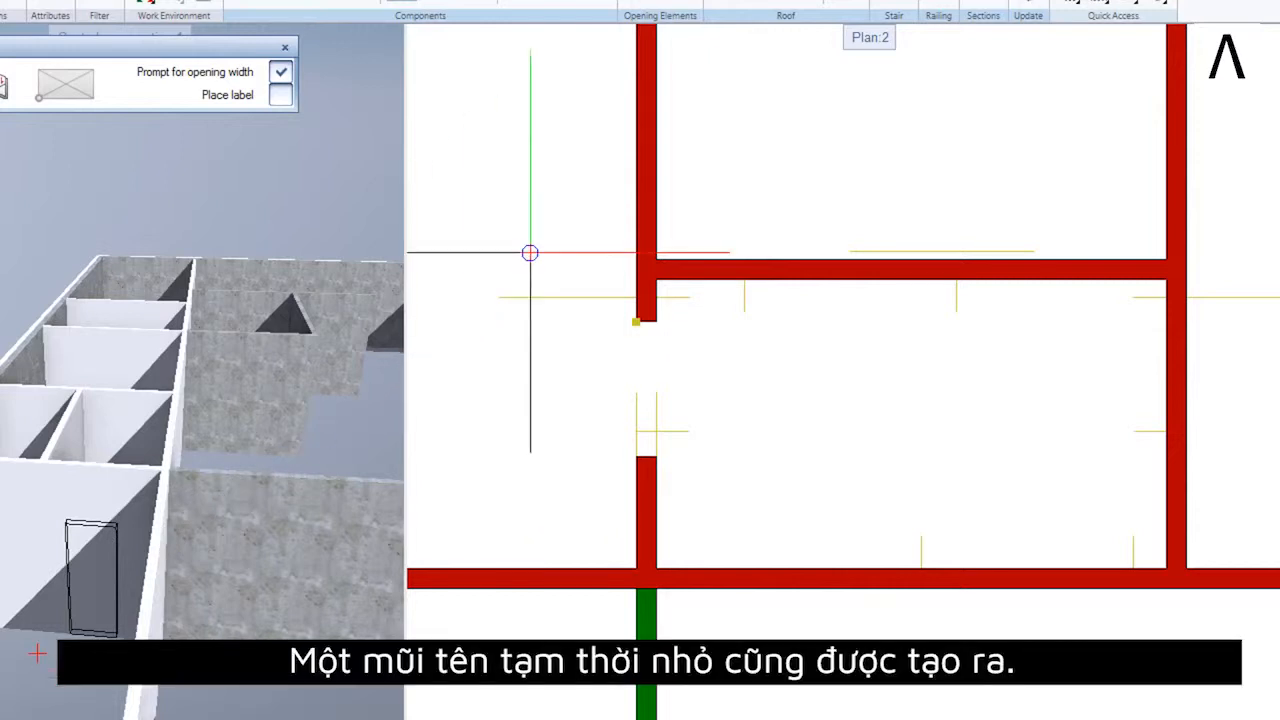
Step: Align the door opening to the upper extension line with offset 0, accept the proposed opening width, and confirm the door symbol's placement
middle_click_drag(531, 251, 531, 388)
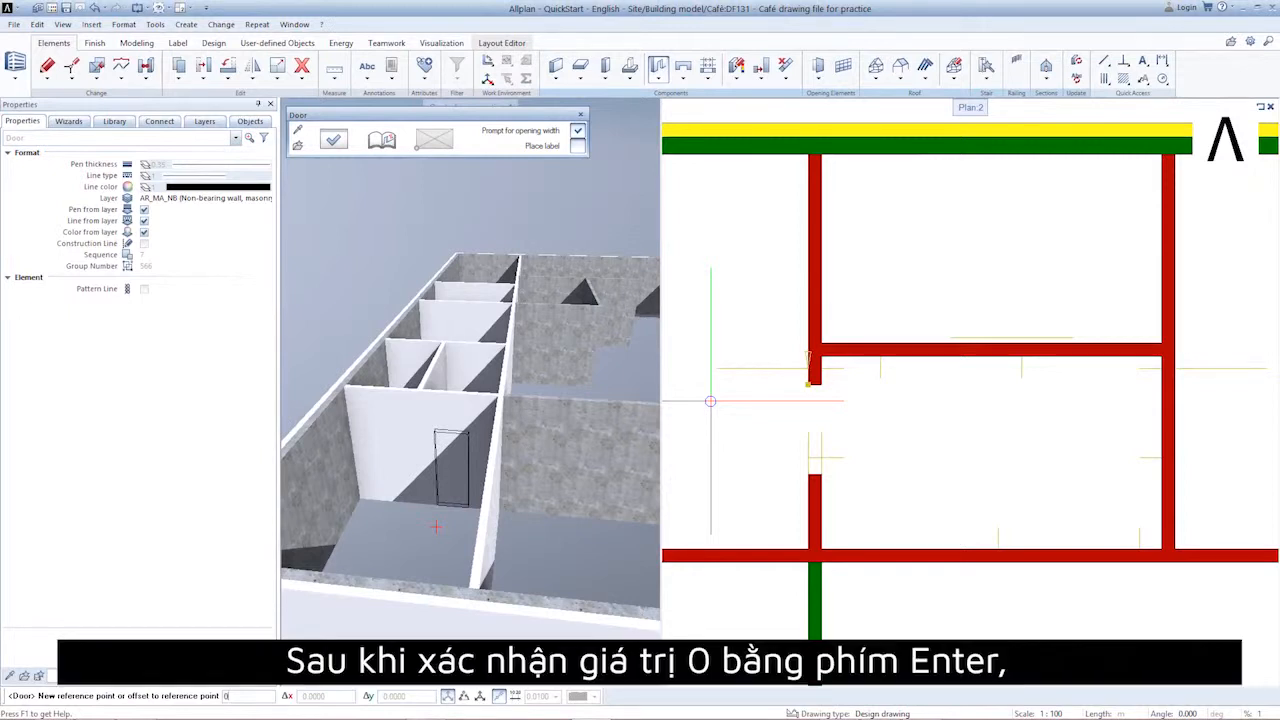
key("Return")
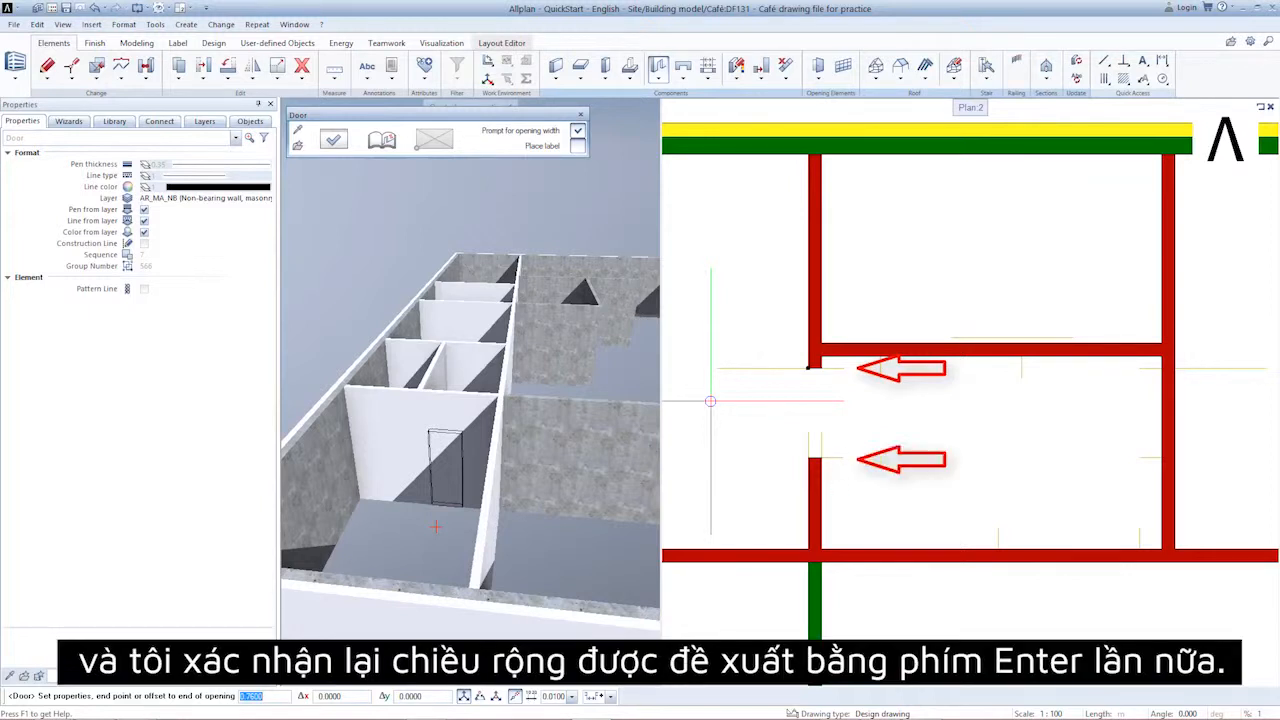
key("Return")
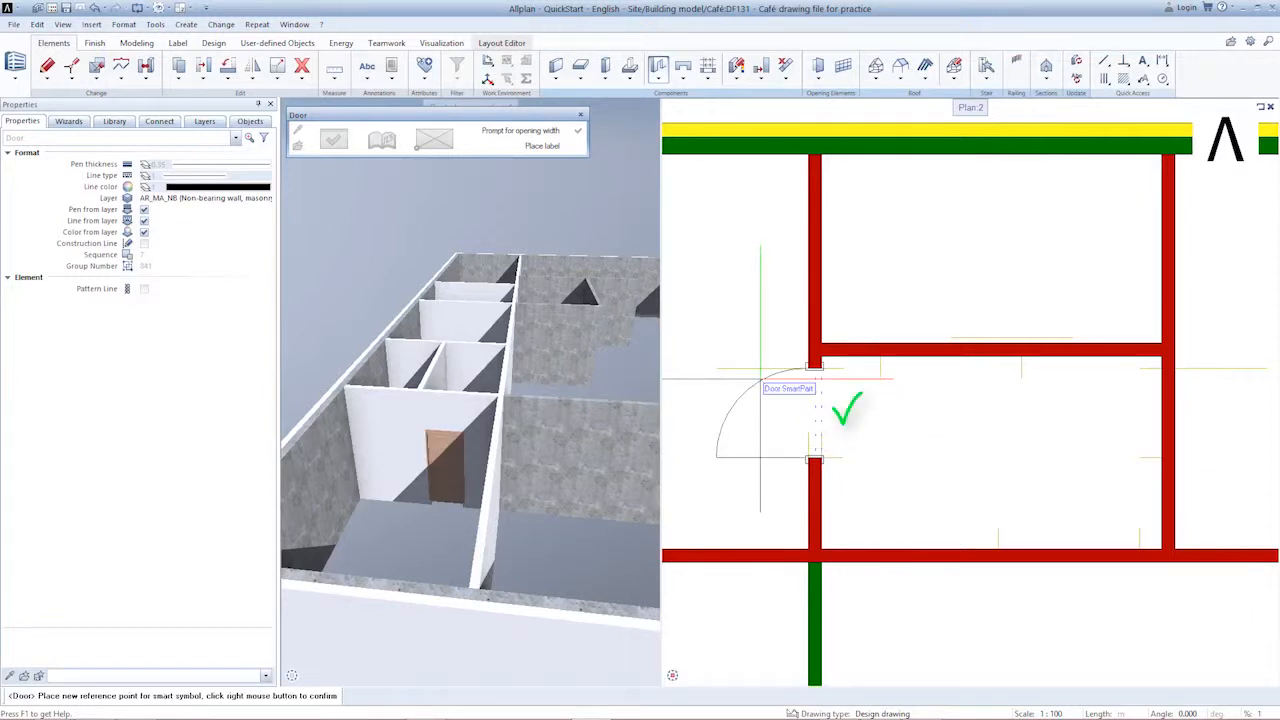
right_click(812, 388)
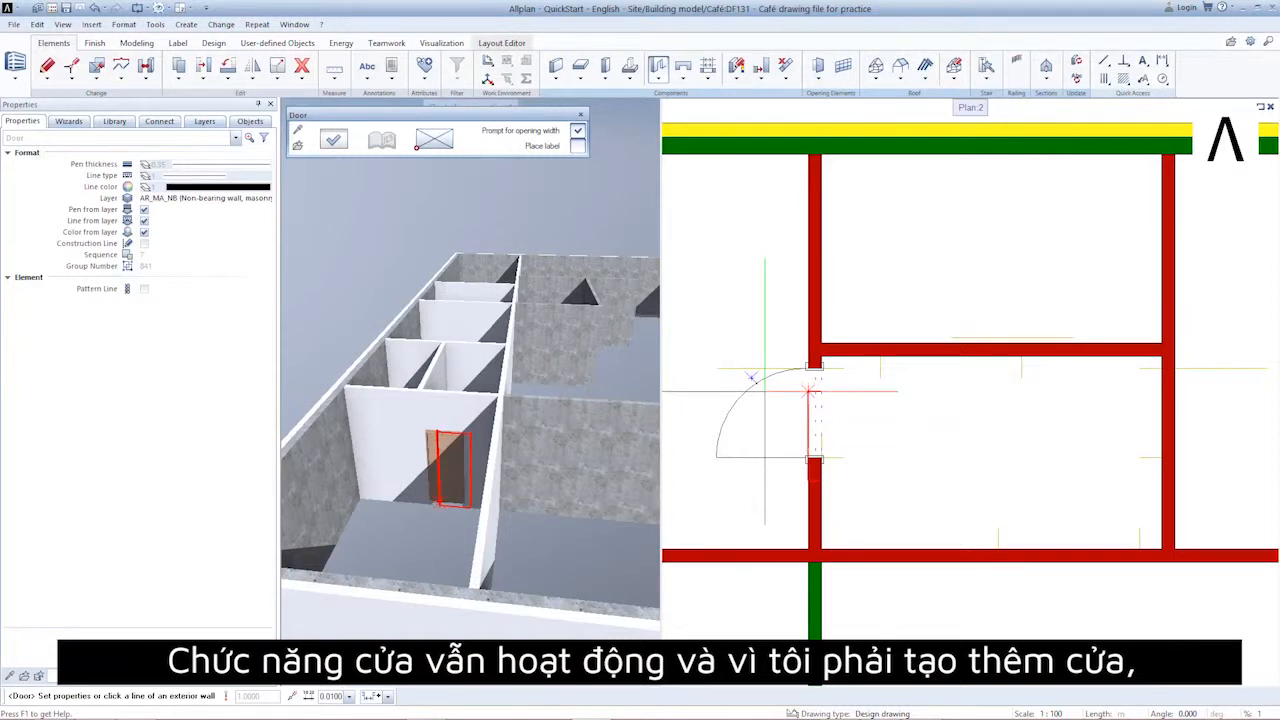
Step: Insert a door between the two extension lines in the small room's right wall, hinged at the upper end and opening right
middle_click_drag(1134, 425, 910, 421)
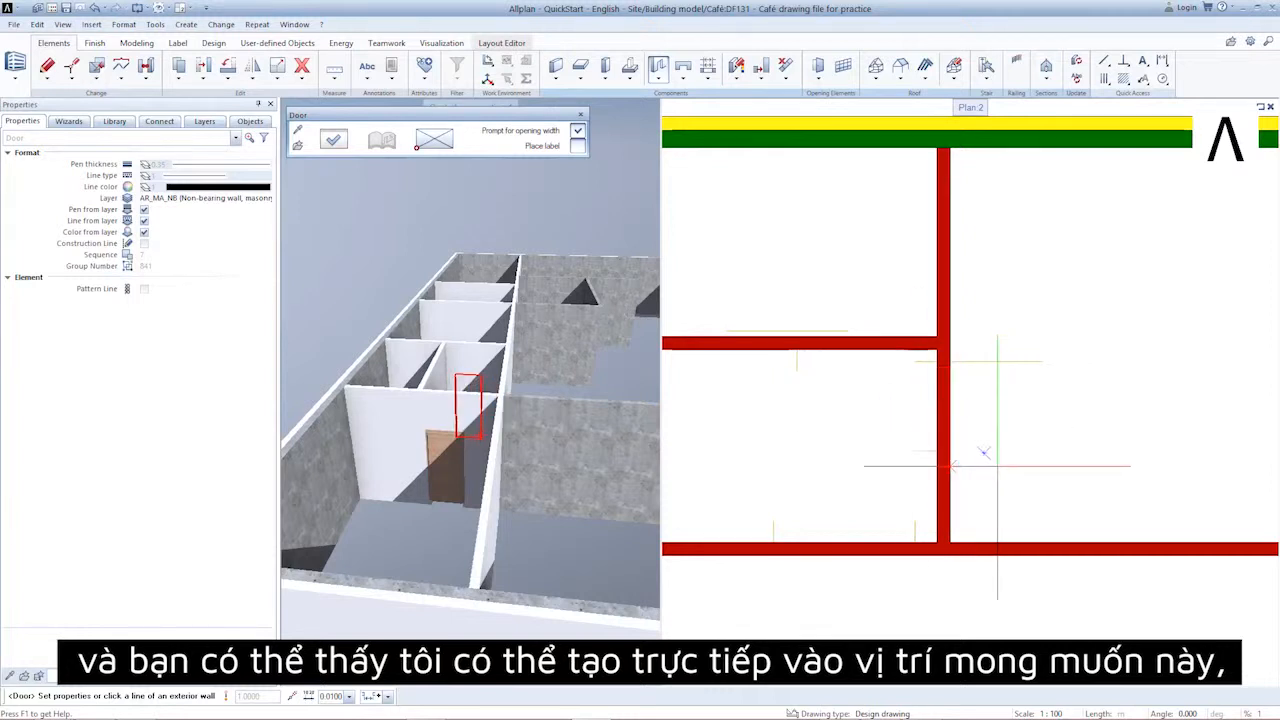
scroll(998, 465, "up", 1)
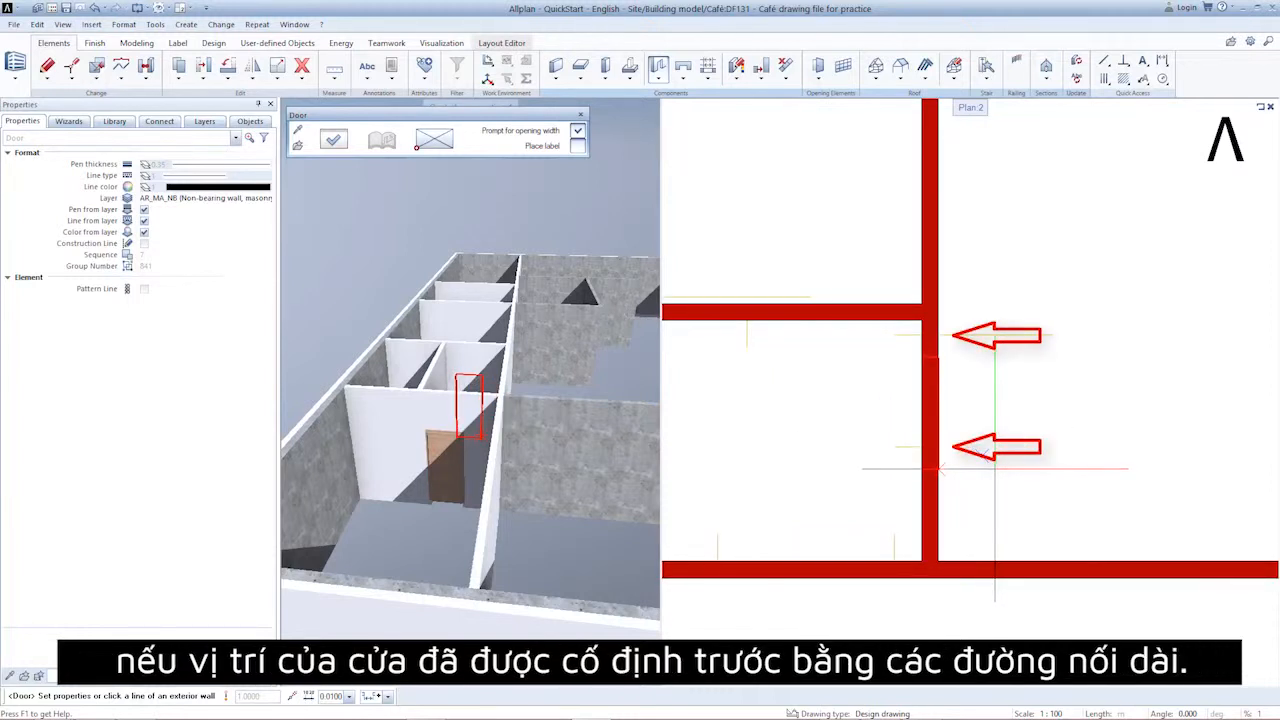
left_click(929, 436)
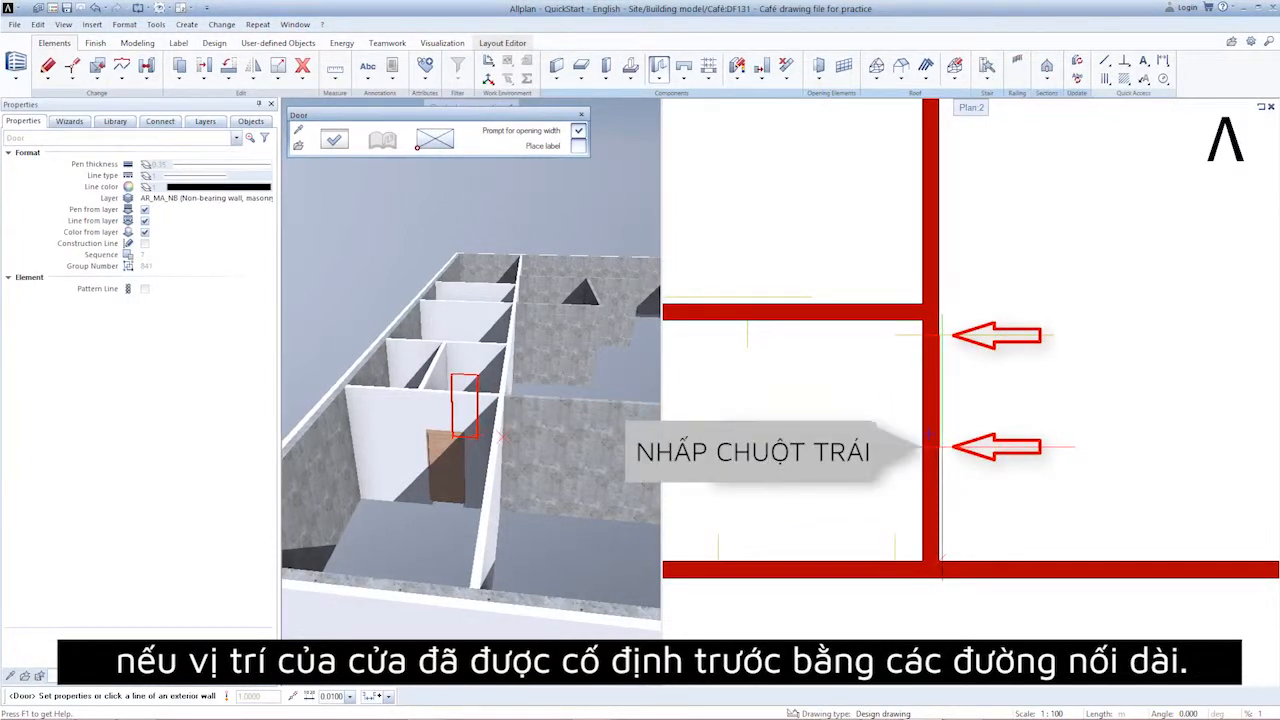
left_click(926, 434)
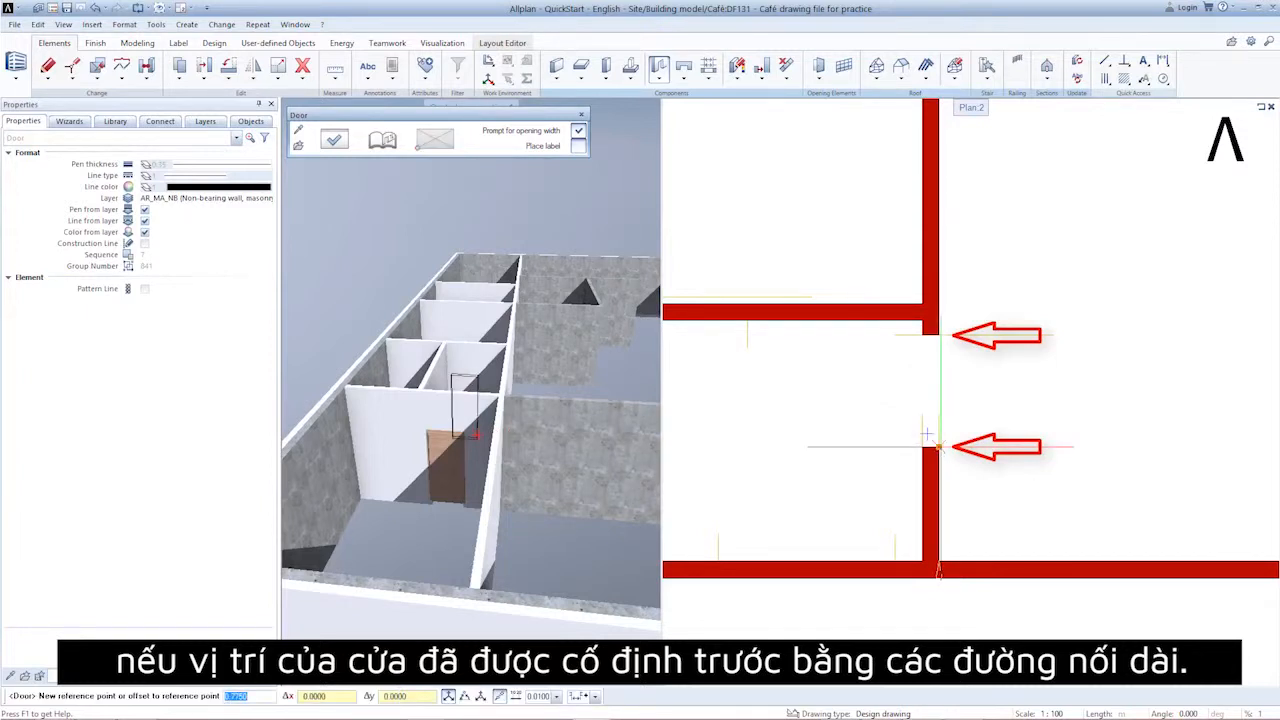
key("Return")
key("Return")
key("Return")
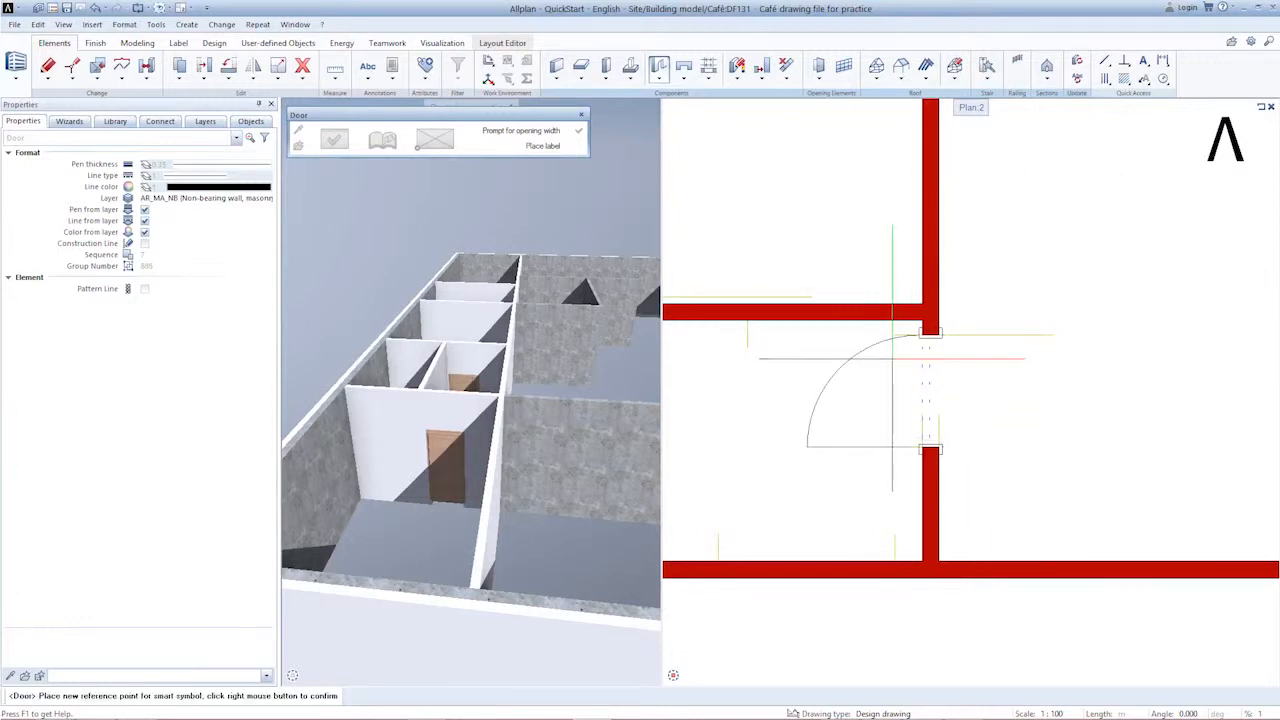
left_click(988, 378)
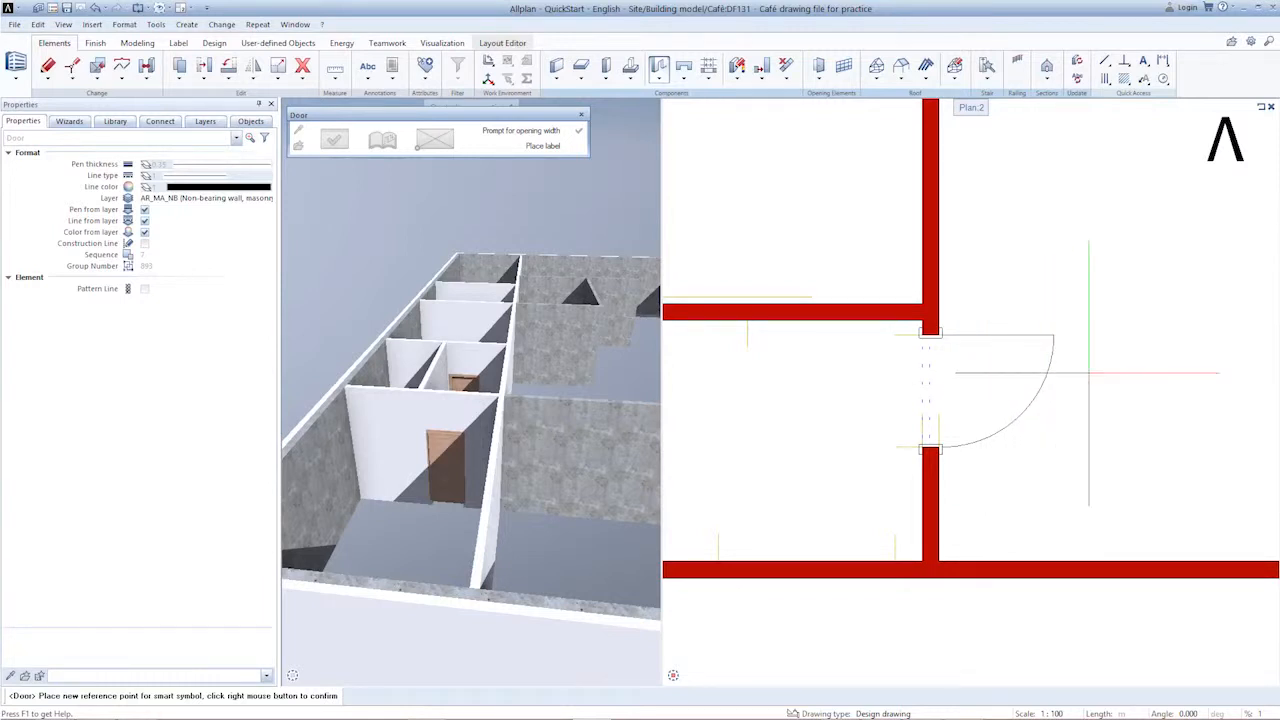
key("Escape")
Step: Insert a door between the extension lines near the upper end of the third cross wall, hinged at the lower end and opening left
middle_click_drag(1194, 308, 678, 457)
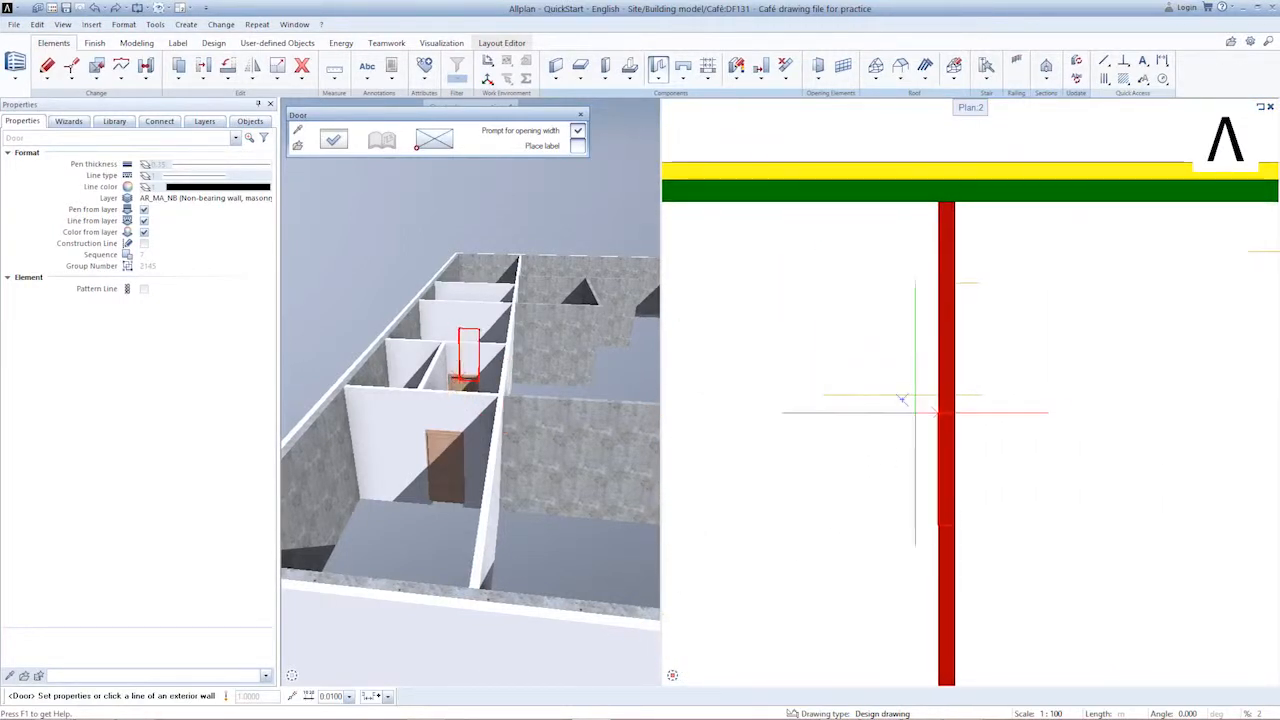
left_click(937, 282)
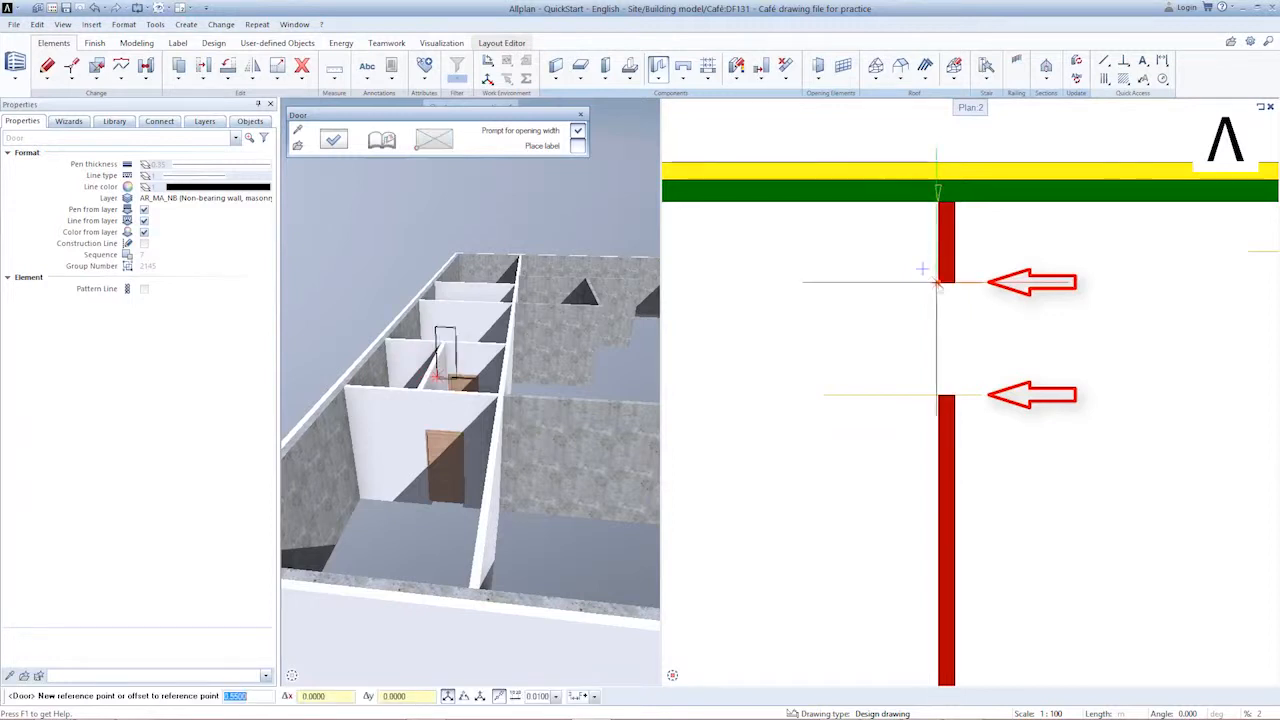
key("Return")
key("Return")
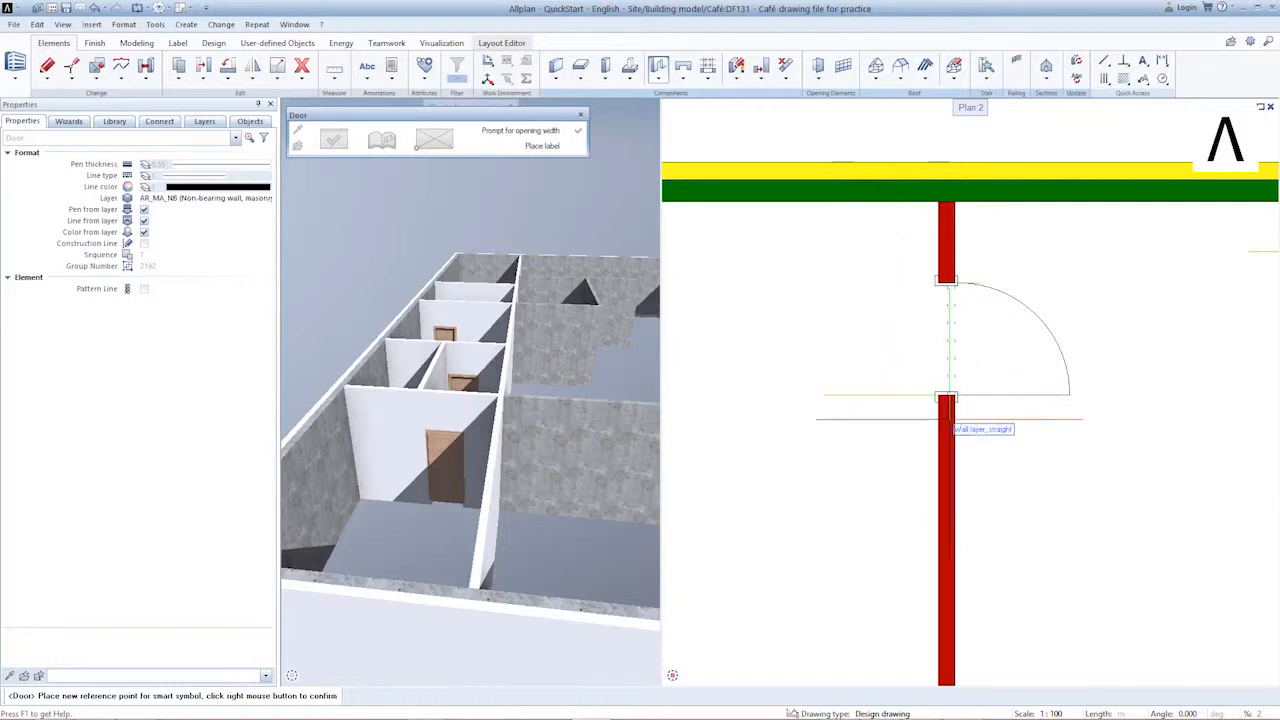
left_click(864, 273)
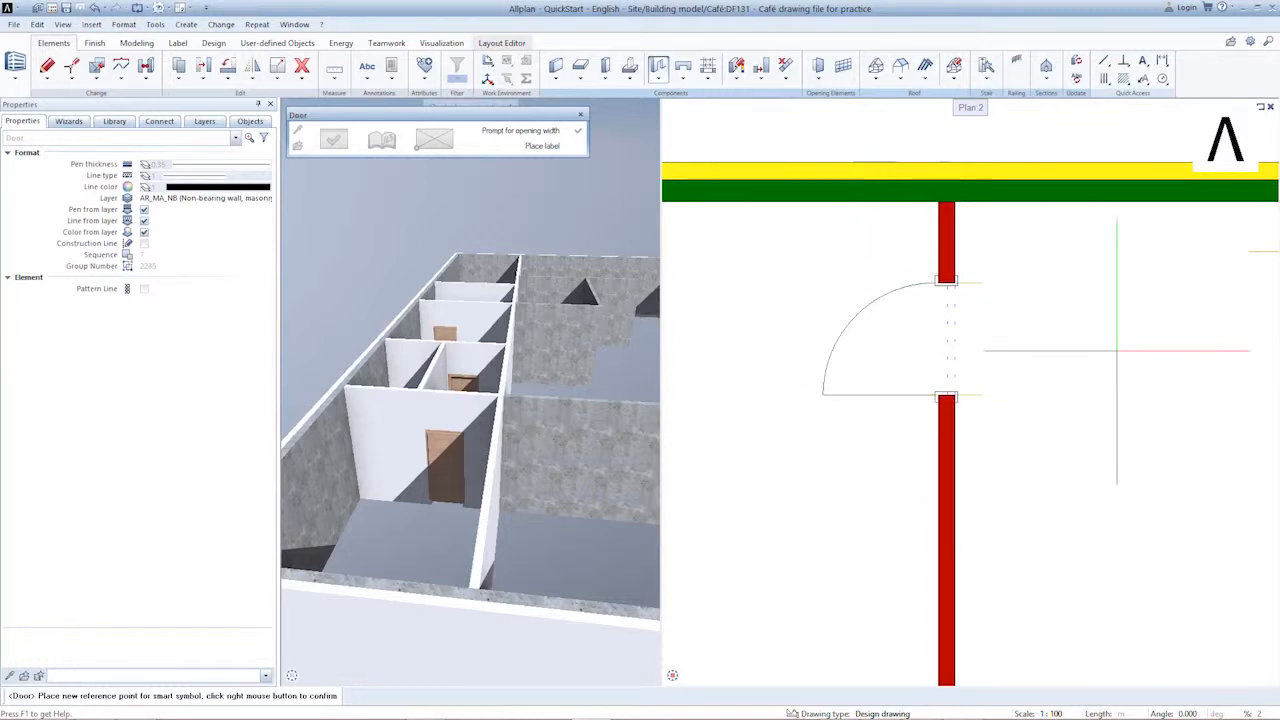
Step: Insert a door between the extension lines near the upper end of the rightmost cross wall, hinged at the upper end and opening left
scroll(1118, 352, "down", 2)
middle_click_drag(1146, 368, 868, 360)
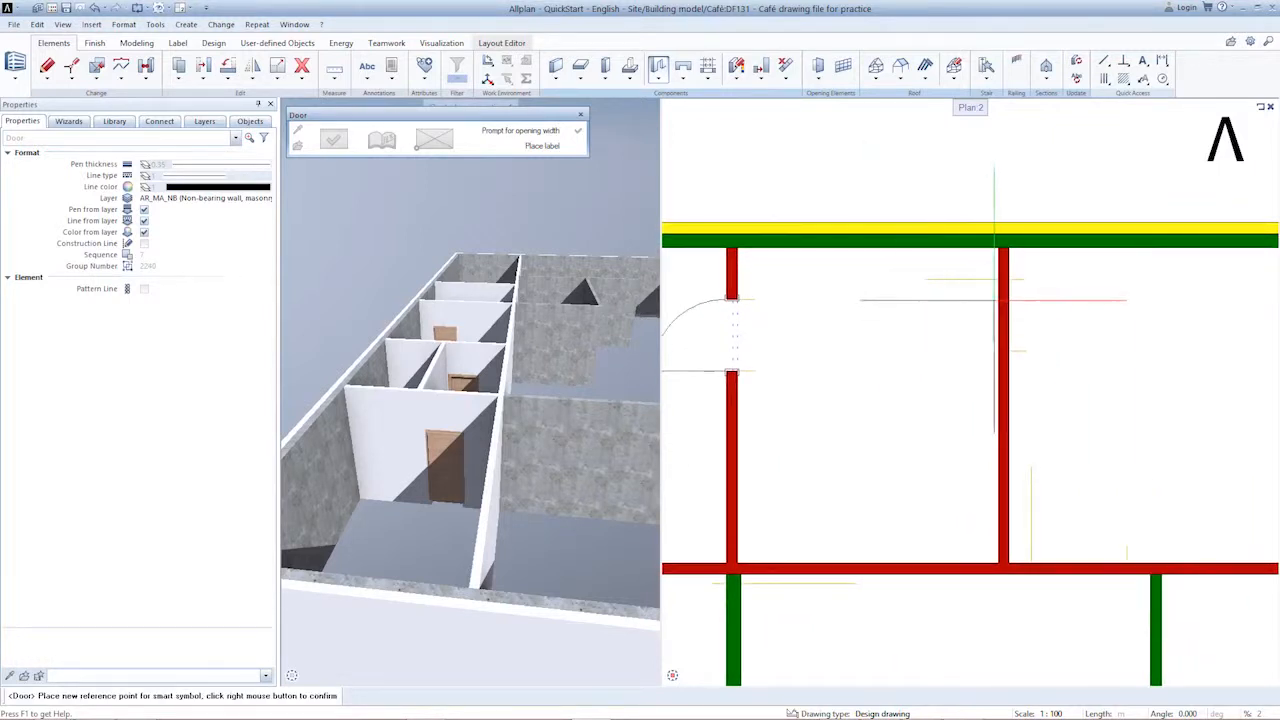
scroll(1005, 290, "up", 2)
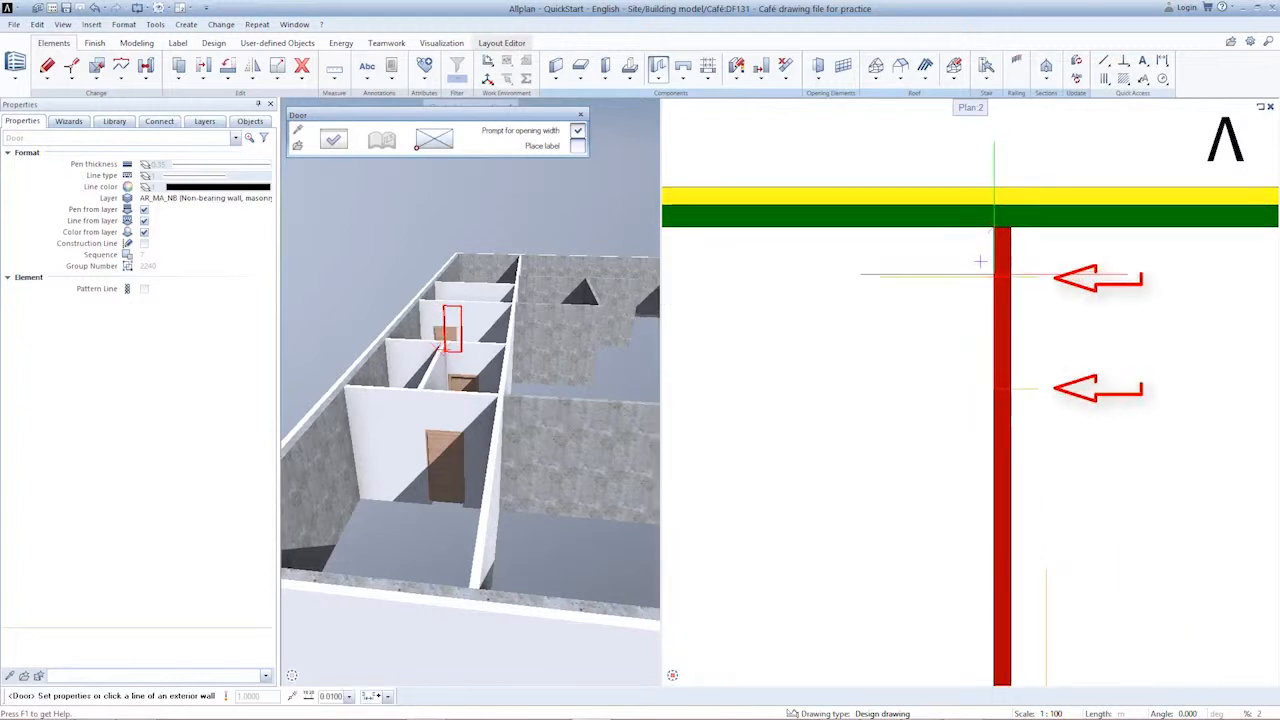
left_click(993, 281)
left_click(993, 280)
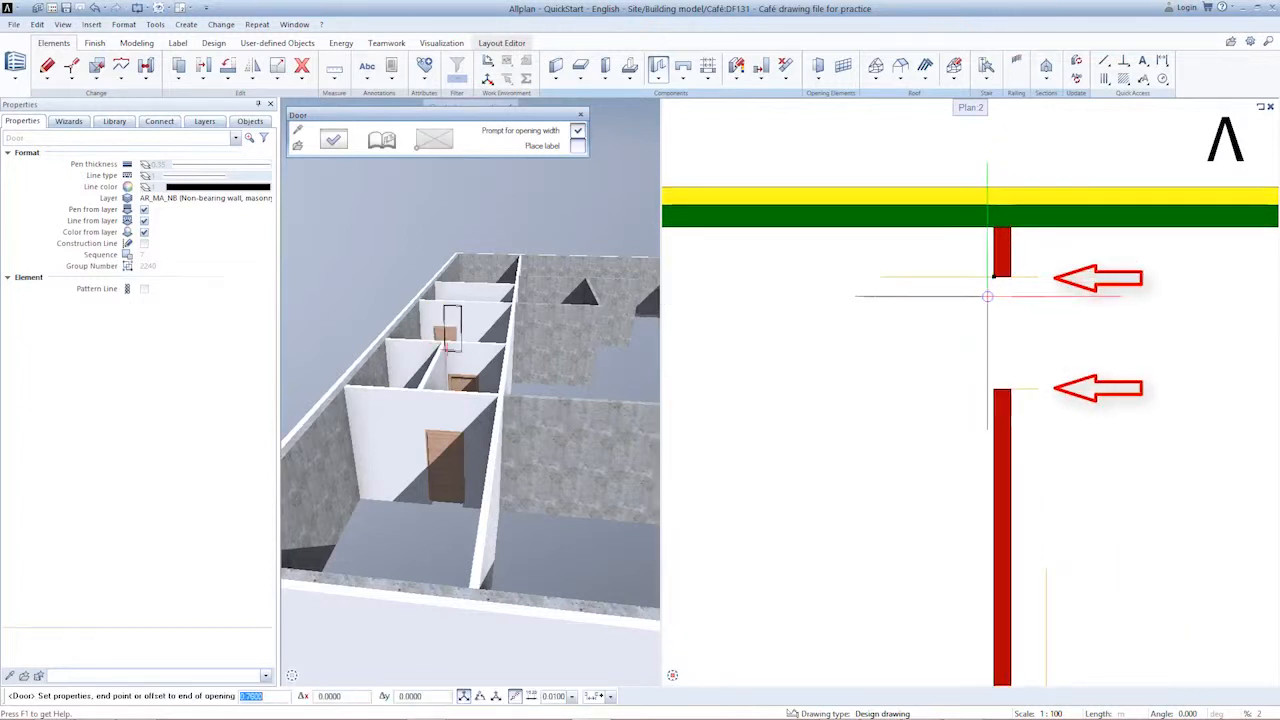
key("Return")
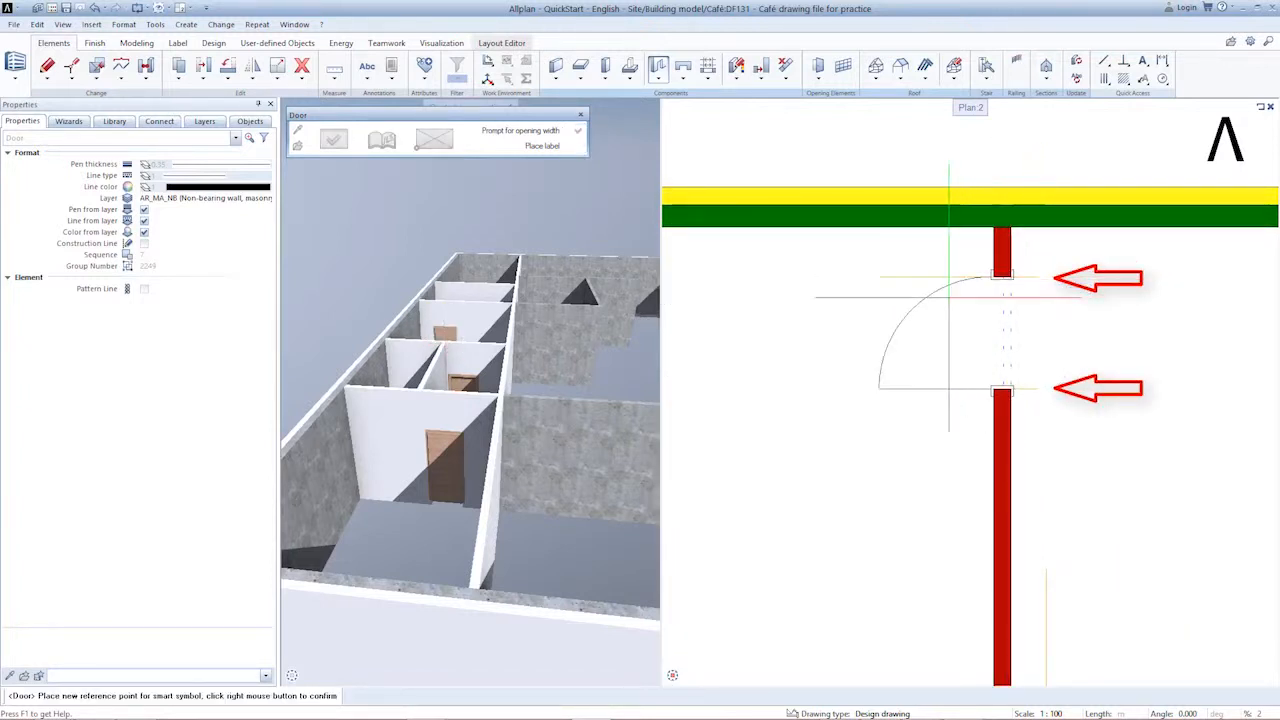
left_click(948, 405)
scroll(996, 468, "down", 3)
middle_click_drag(958, 562, 781, 437)
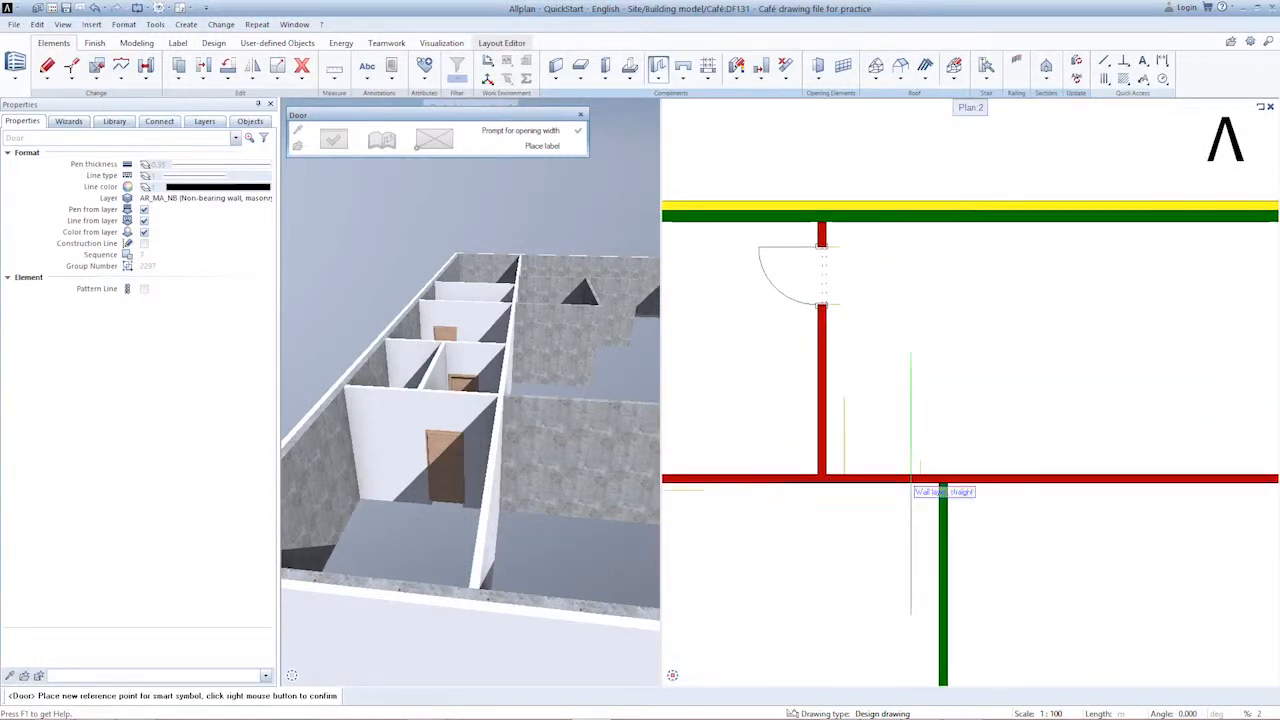
scroll(911, 474, "up", 2)
right_click(918, 477)
Step: Insert a door in the long horizontal masonry wall, spanning the two extension lines, hinged at the left end and opening upward
left_click(912, 459)
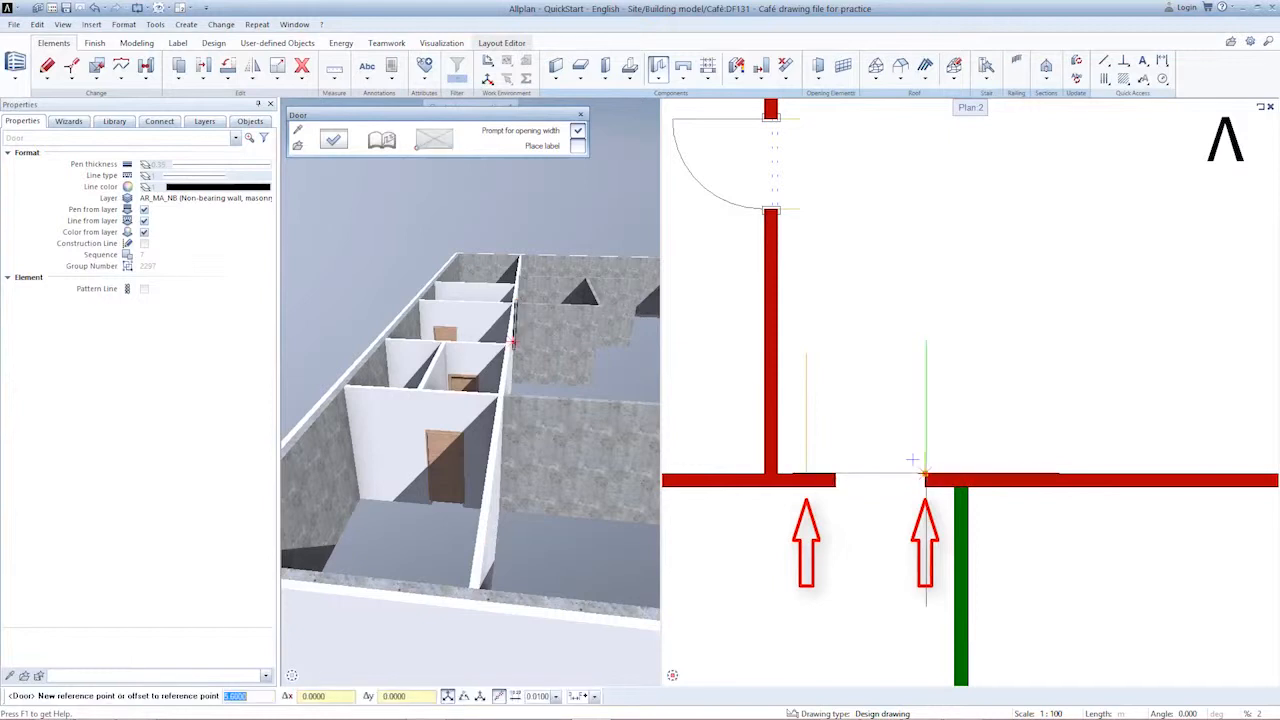
left_click(886, 474)
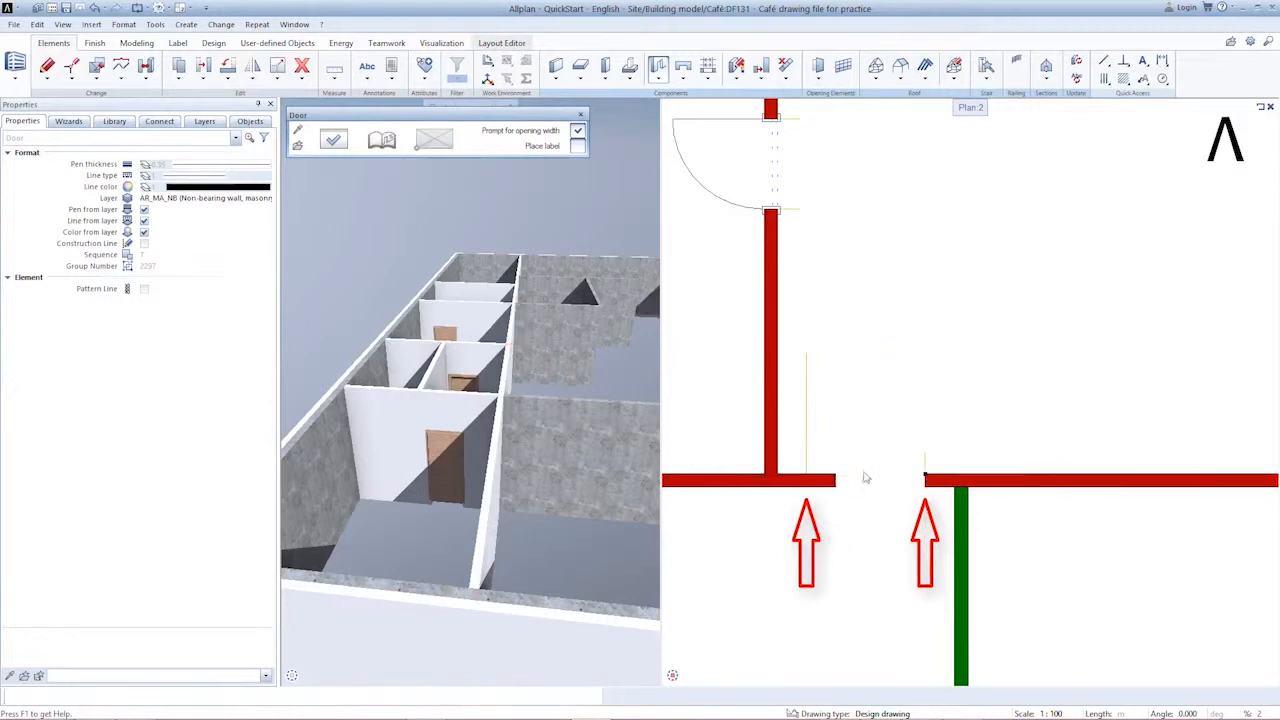
left_click(808, 474)
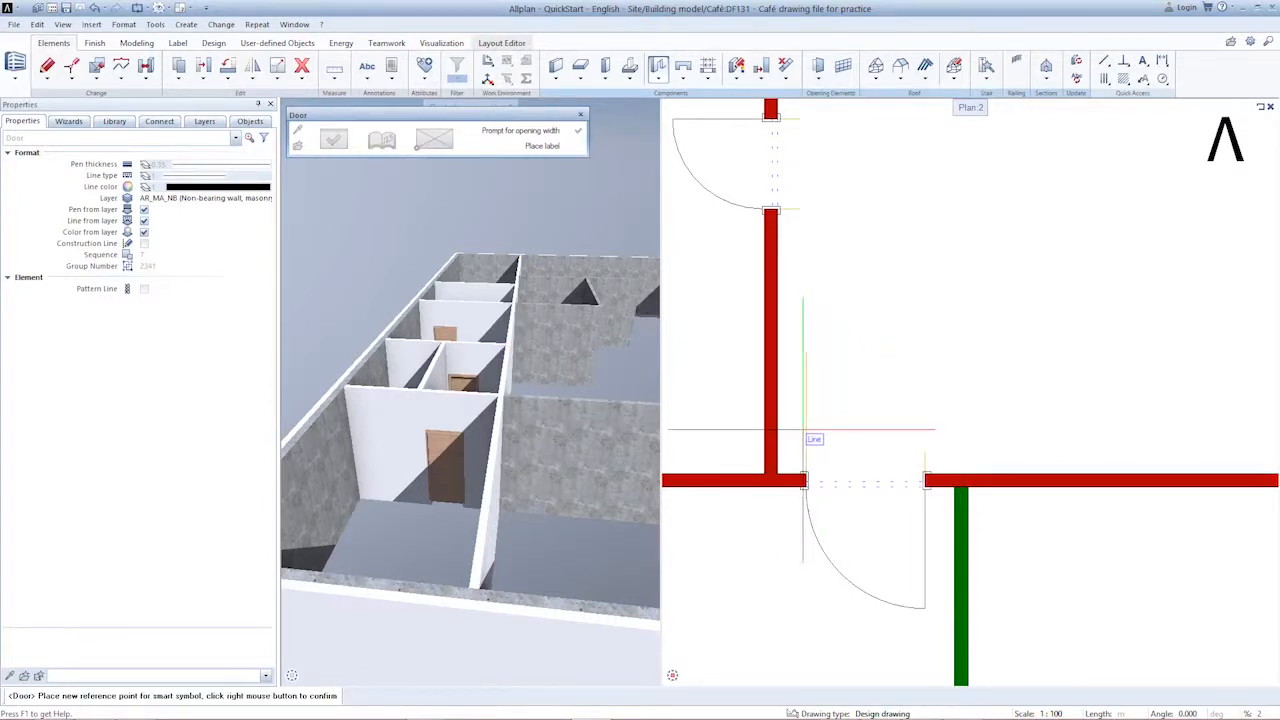
left_click(803, 430)
left_click(932, 430)
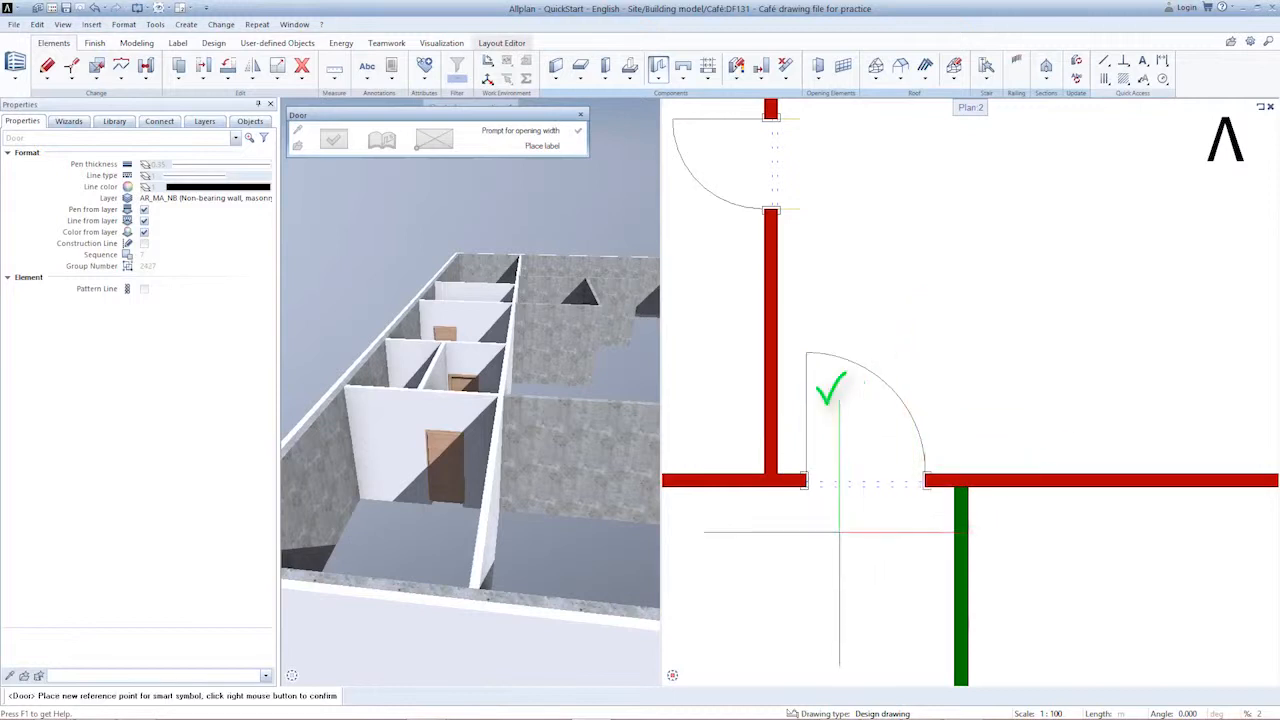
scroll(839, 532, "down", 3)
right_click(892, 516)
Step: Insert a door between the extension lines in the inner room's left concrete wall, accepting the proposed width, hinged at the upper end and opening right
middle_click_drag(830, 588, 925, 528)
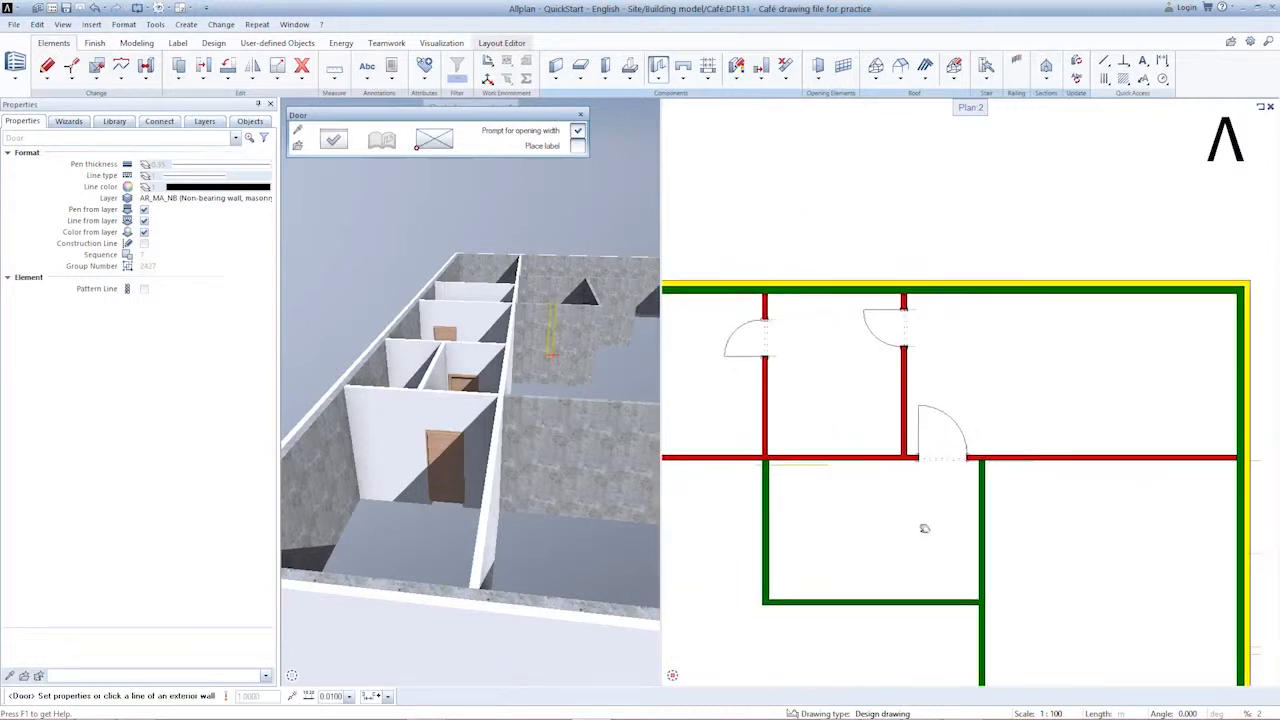
scroll(826, 480, "up", 5)
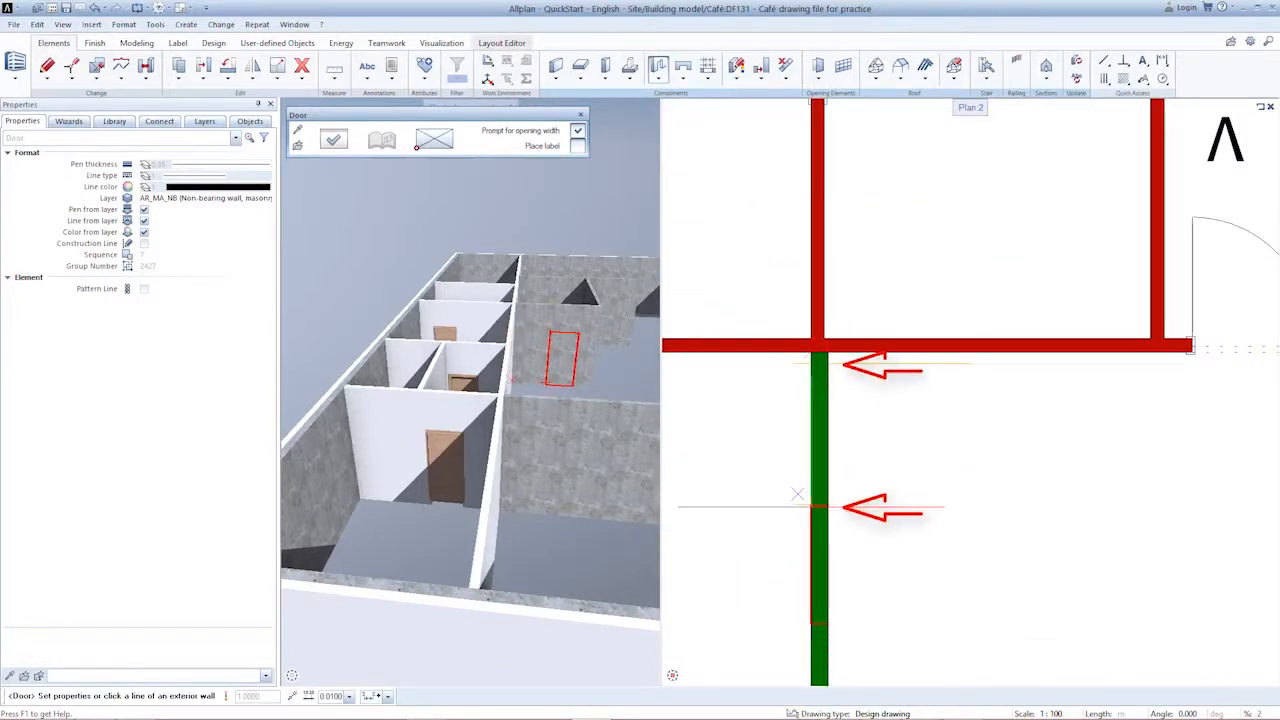
left_click(812, 504)
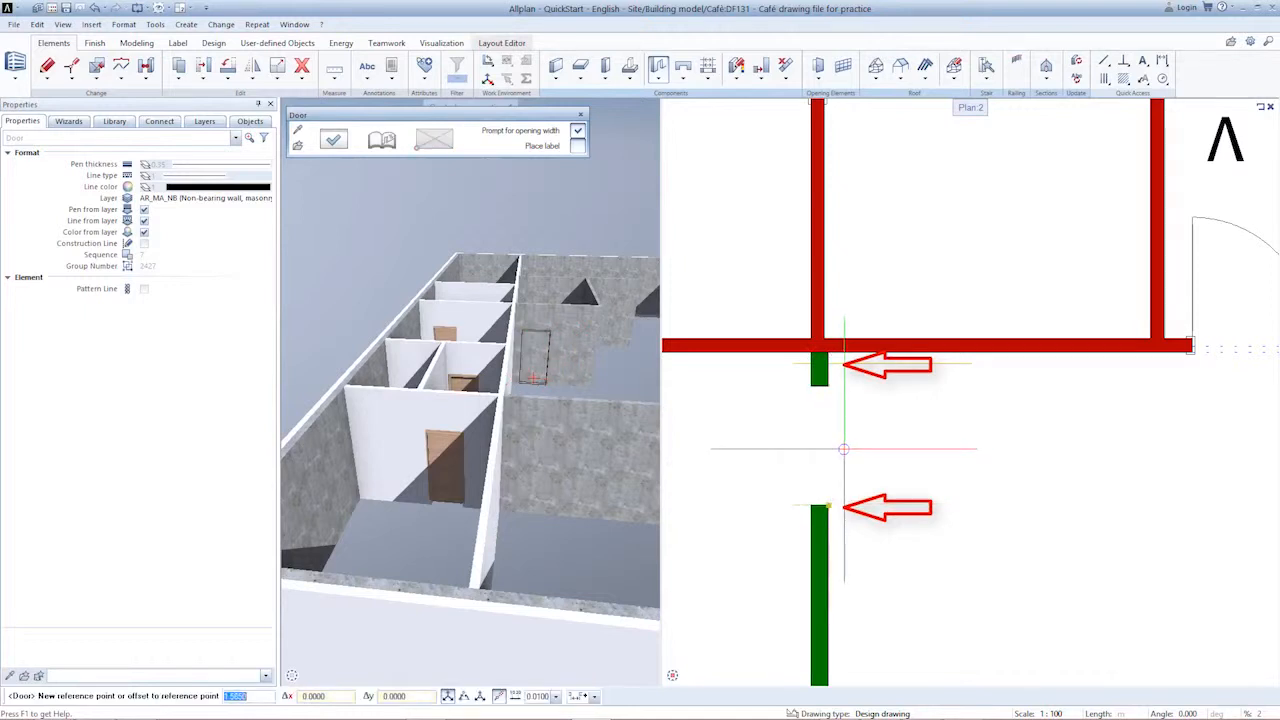
left_click(830, 370)
left_click(831, 363)
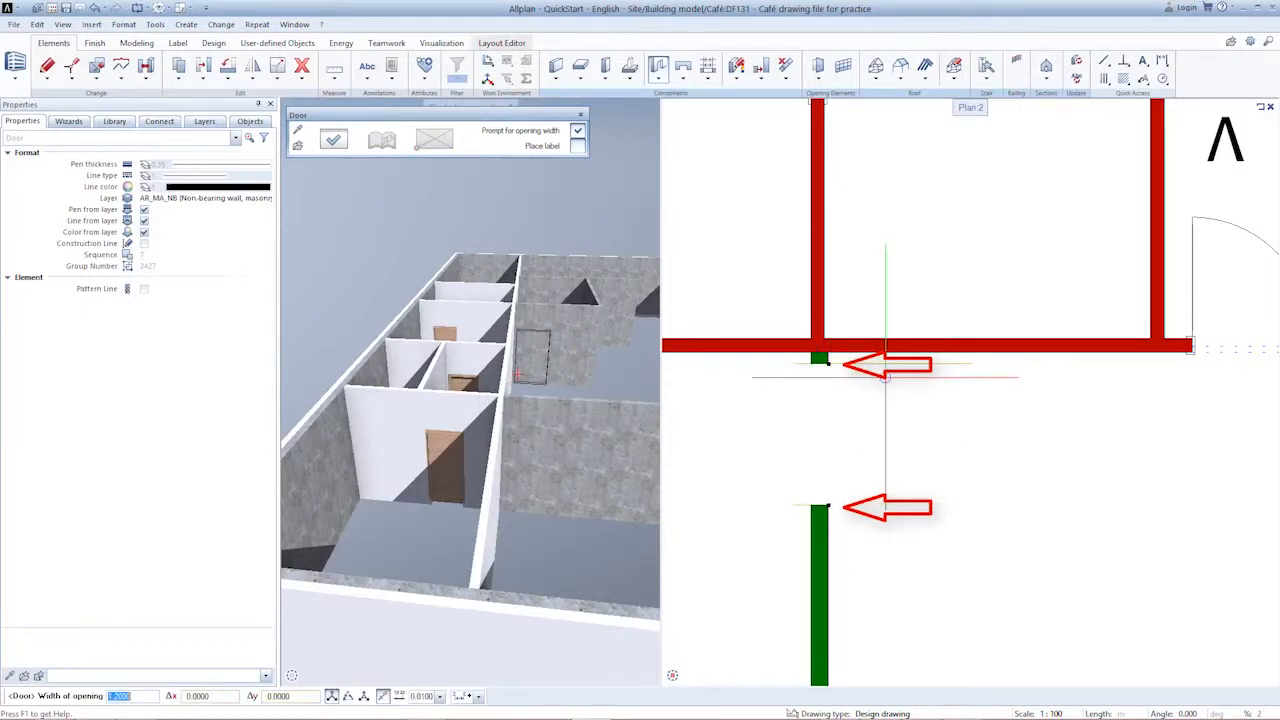
key("Return")
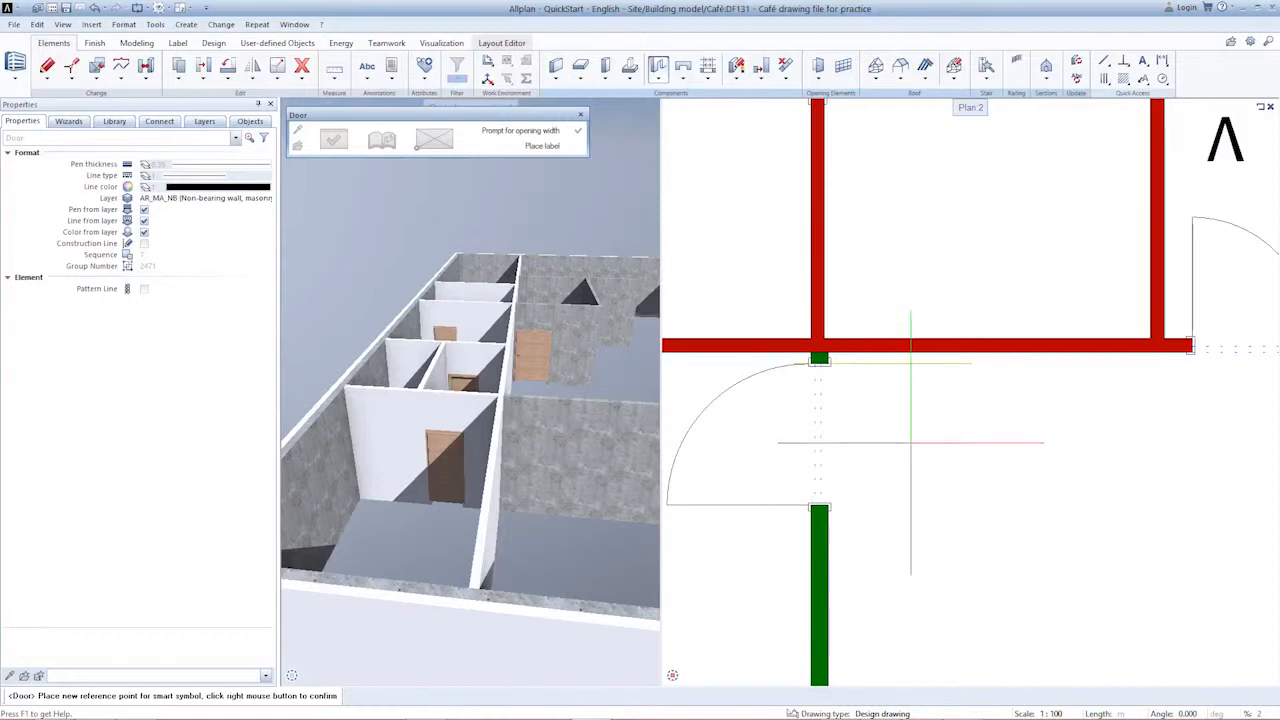
left_click(900, 437)
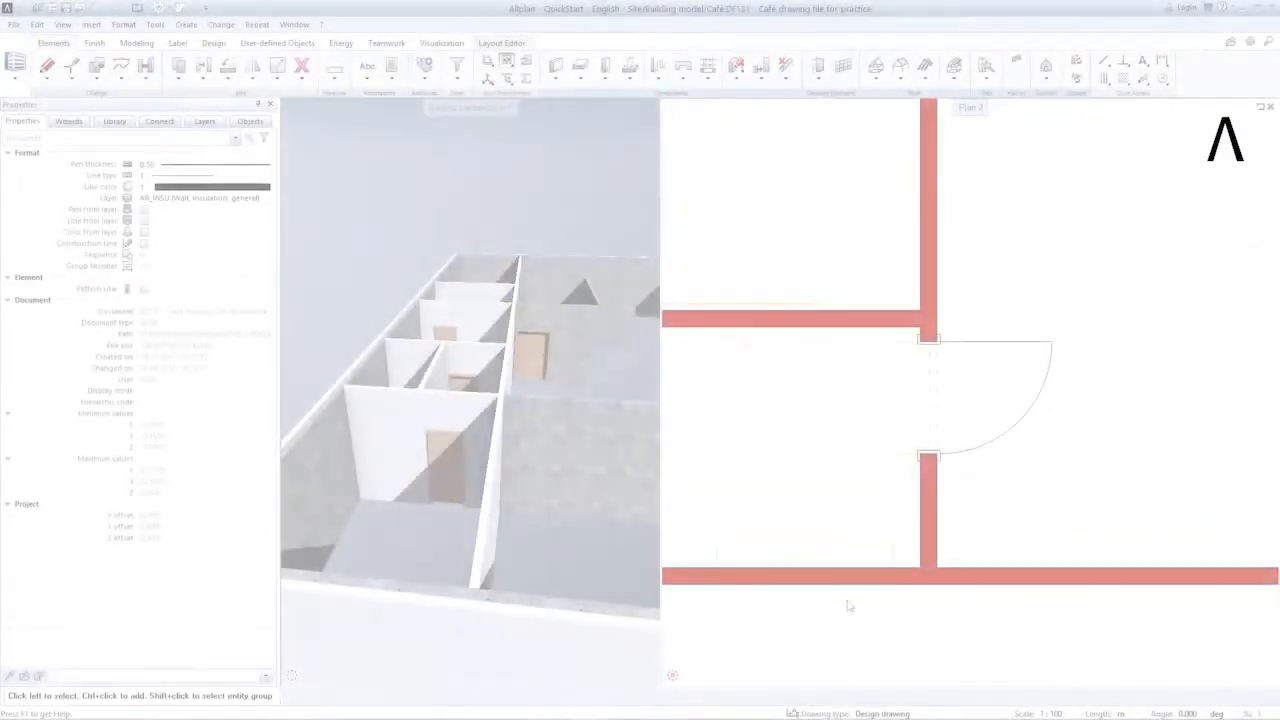
Step: Take the floor-to-ceiling window from the café ground floor components and place its first part in the left exterior wall between the upper extension lines
left_click(689, 676)
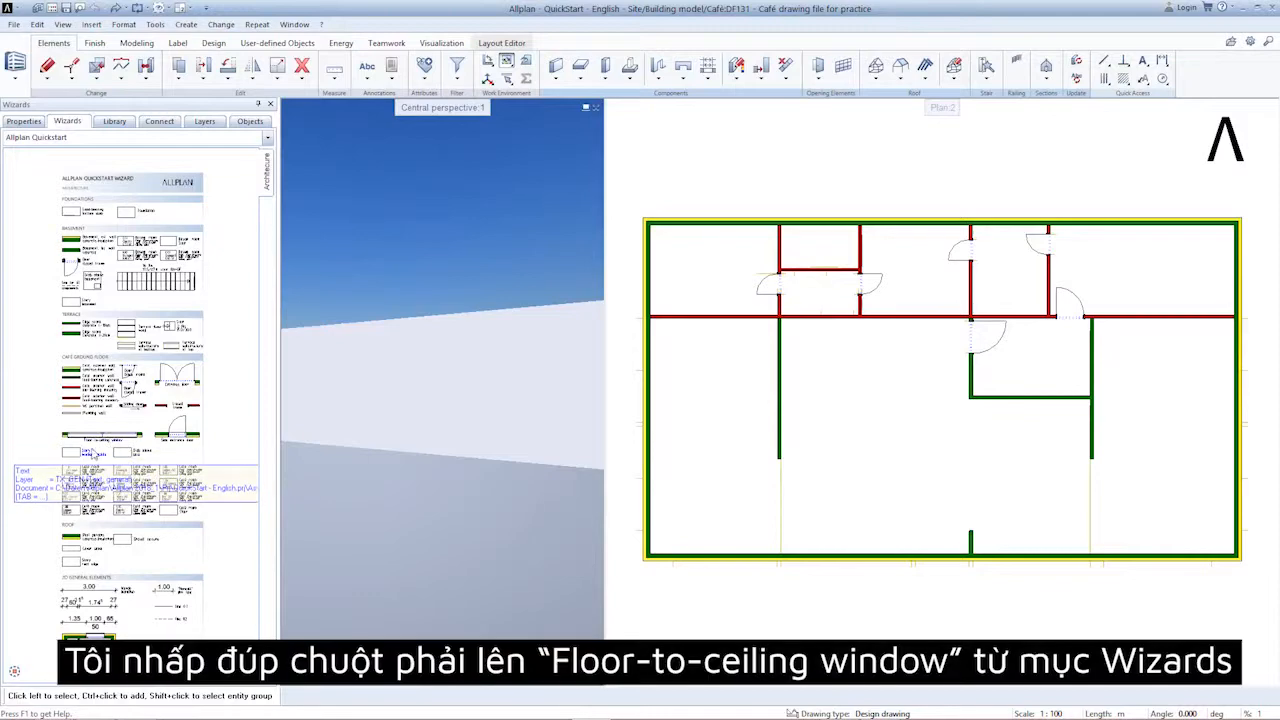
scroll(74, 441, "up", 5)
scroll(69, 437, "up", 2)
right_click(40, 411)
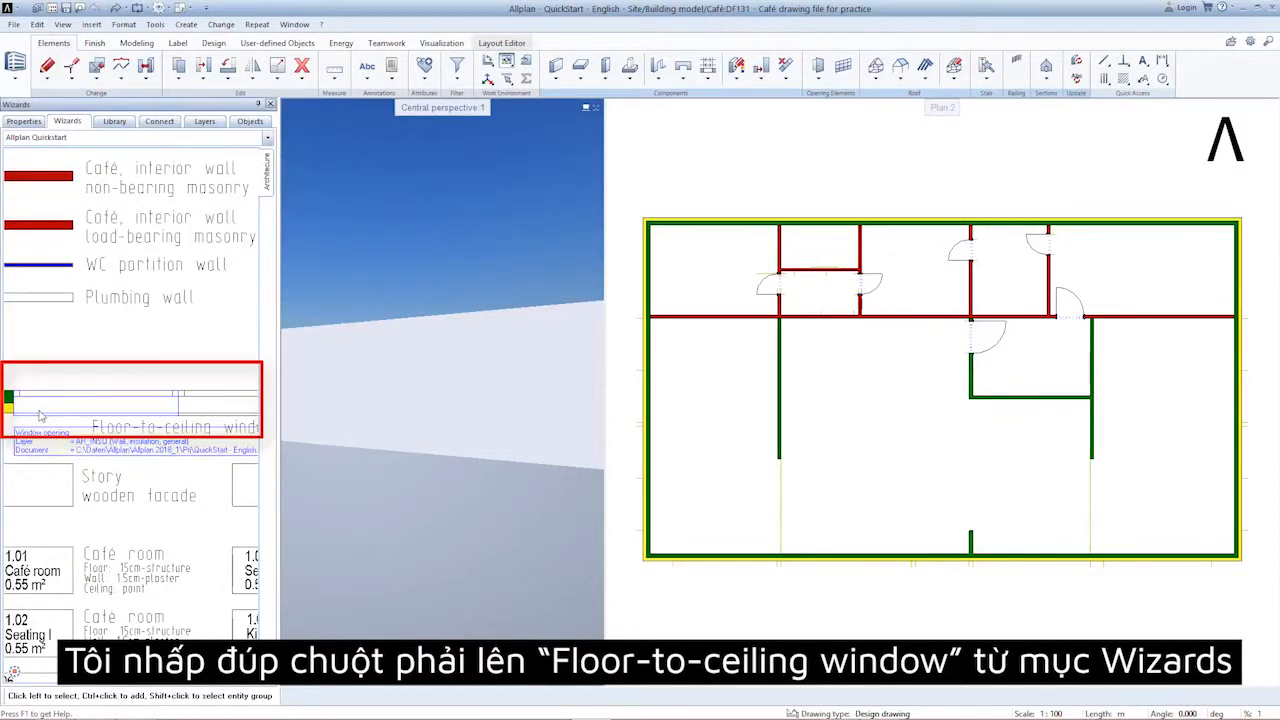
right_click(40, 411)
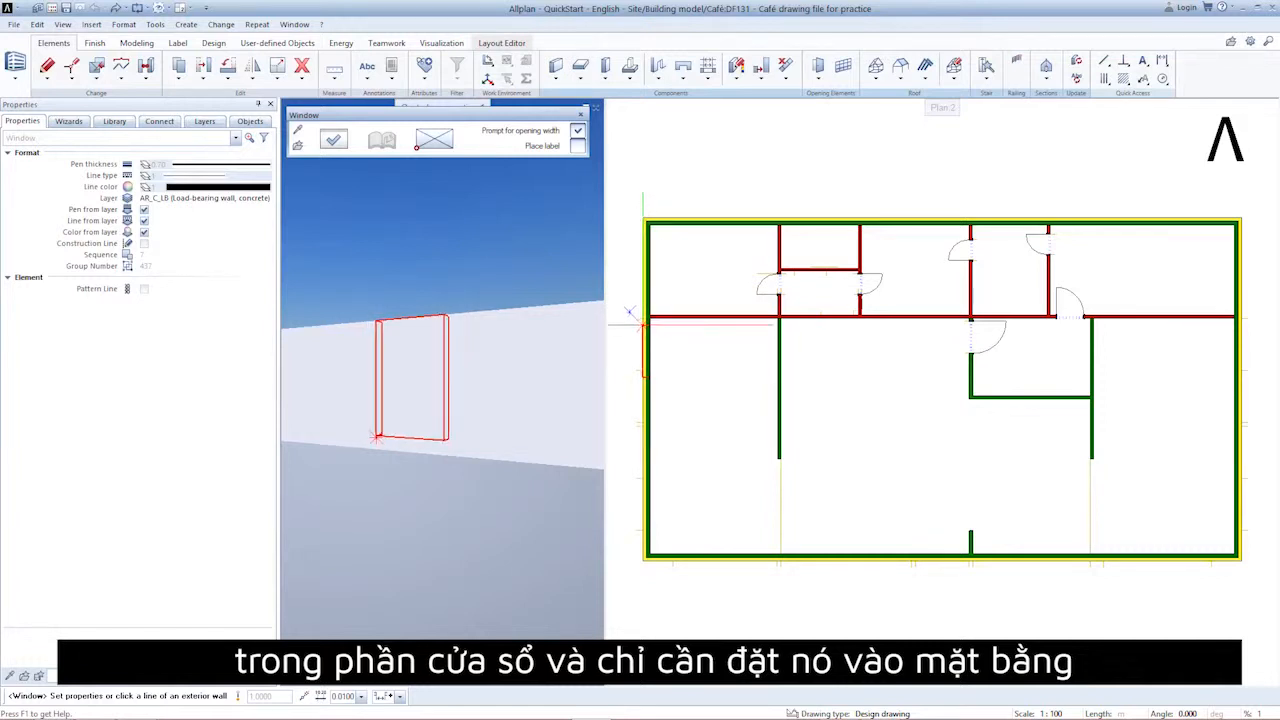
scroll(629, 313, "up", 5)
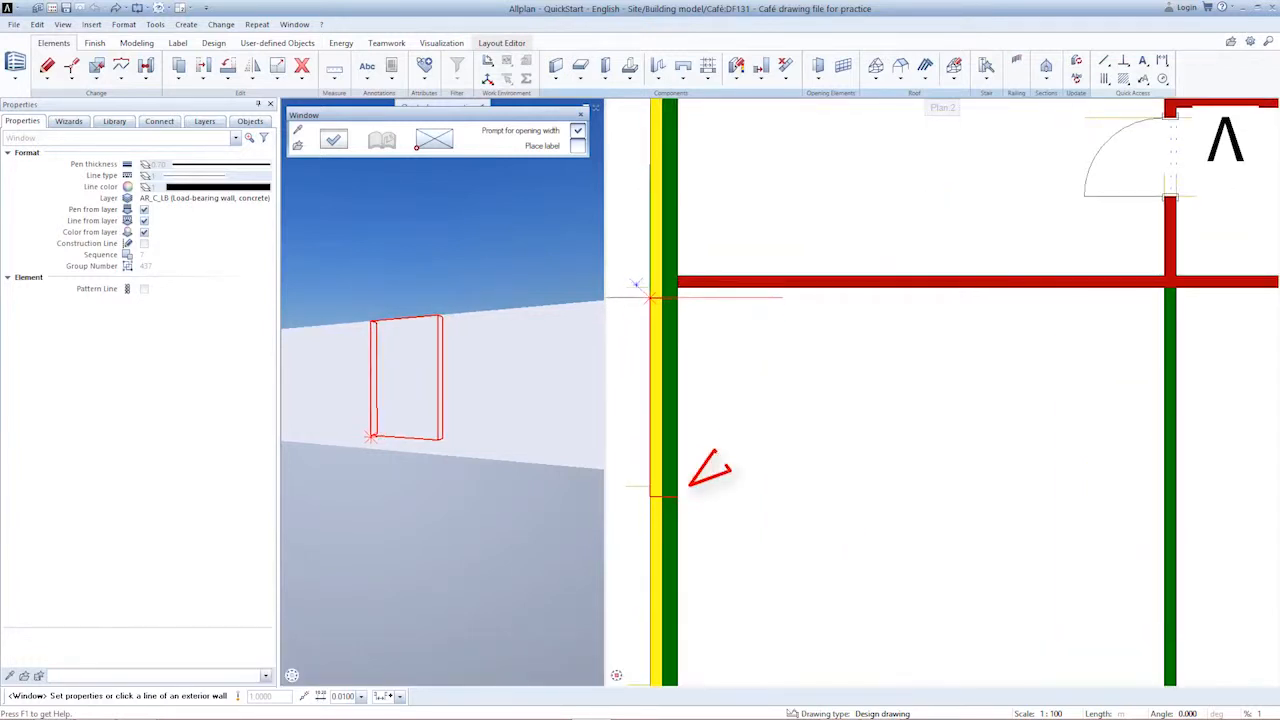
left_click(636, 276)
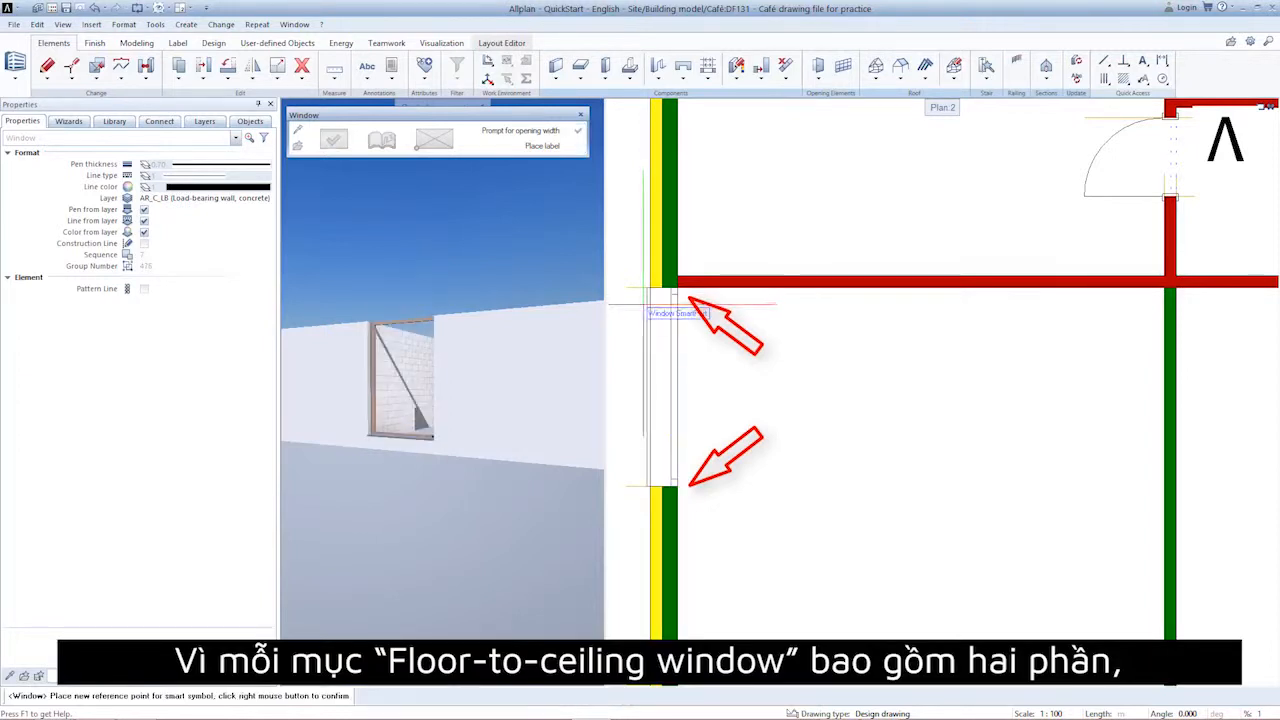
right_click(650, 307)
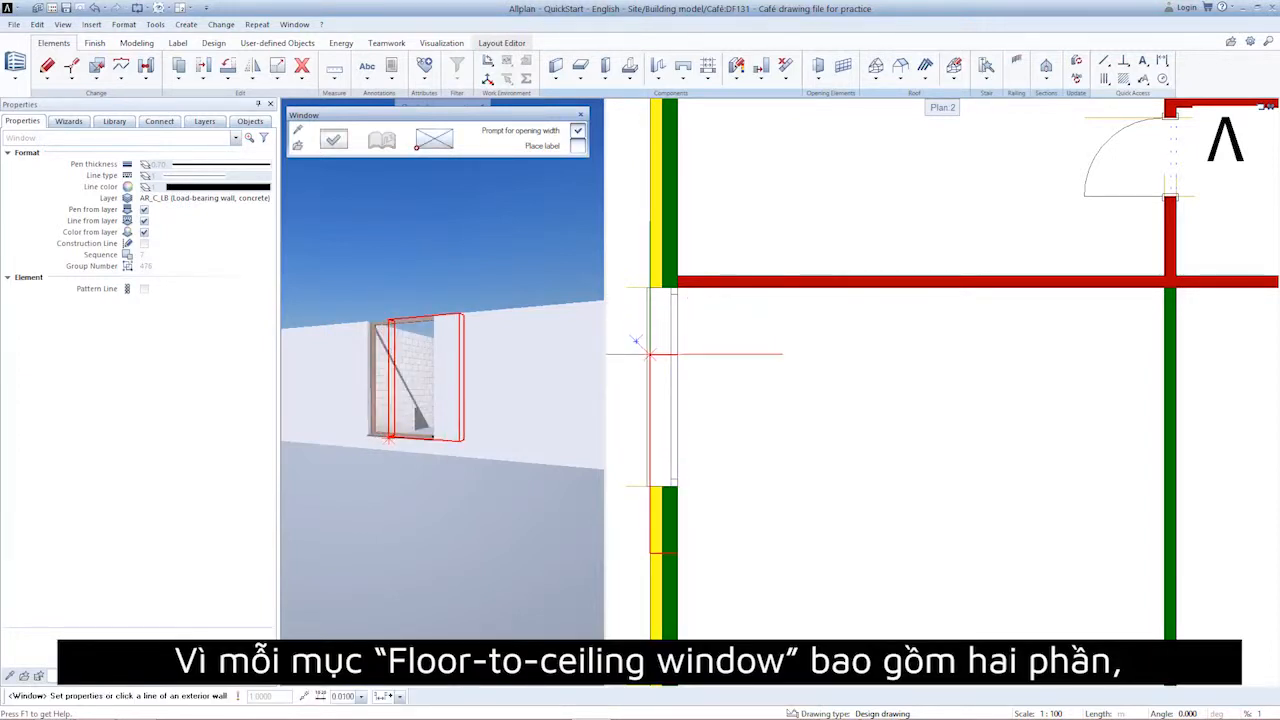
Step: Switch the window preview's anchor point to the opposite end and place the second window part directly below the first, aligned to the extension line
scroll(650, 360, "down", 1)
scroll(650, 360, "down", 1)
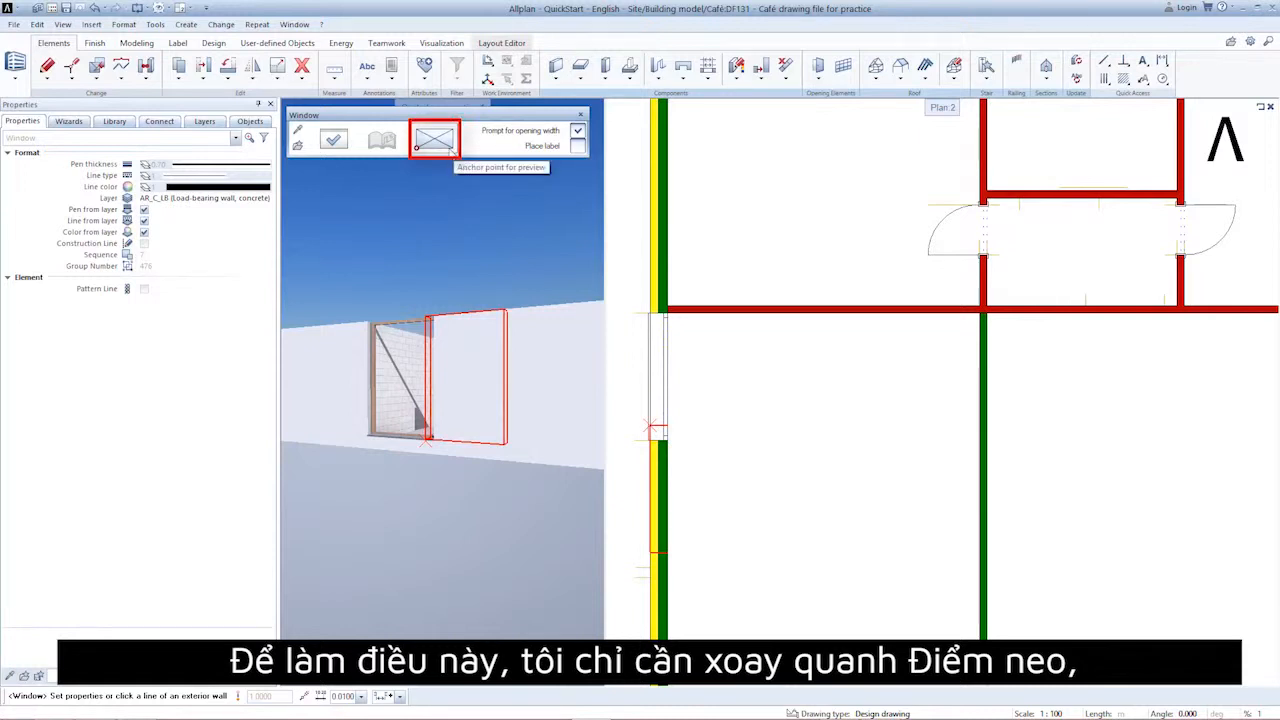
left_click(452, 147)
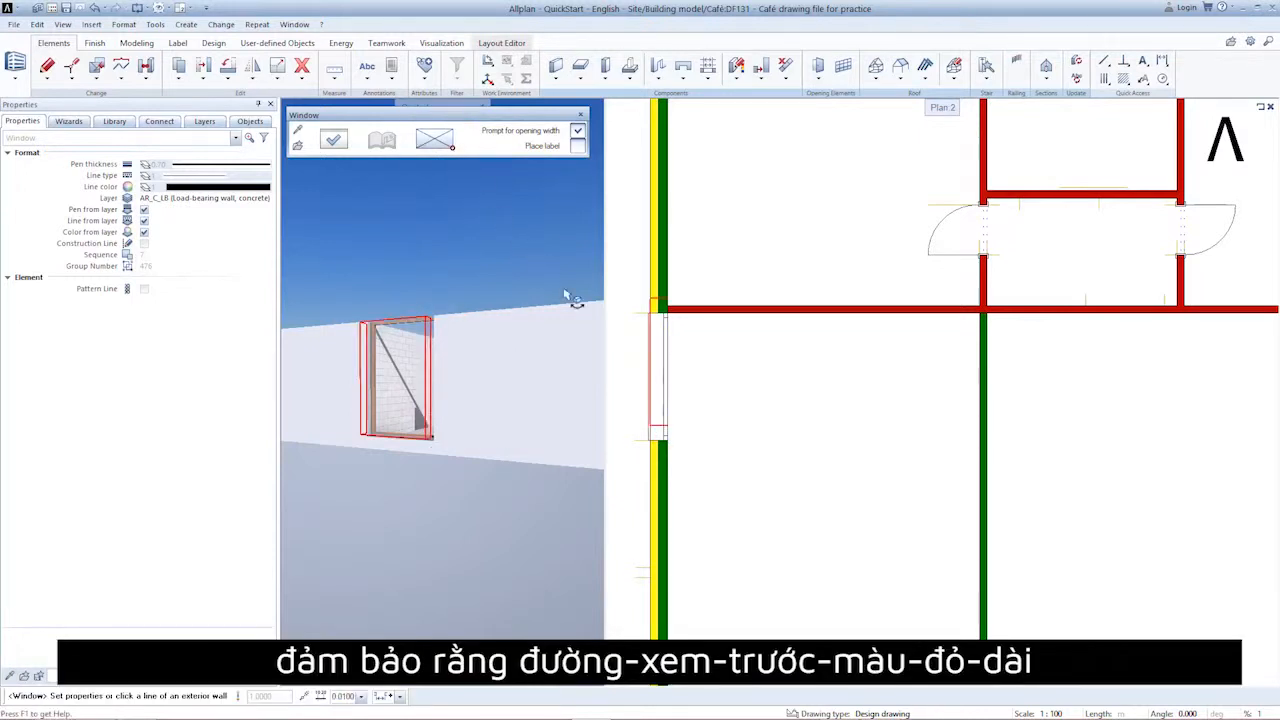
left_click(640, 553)
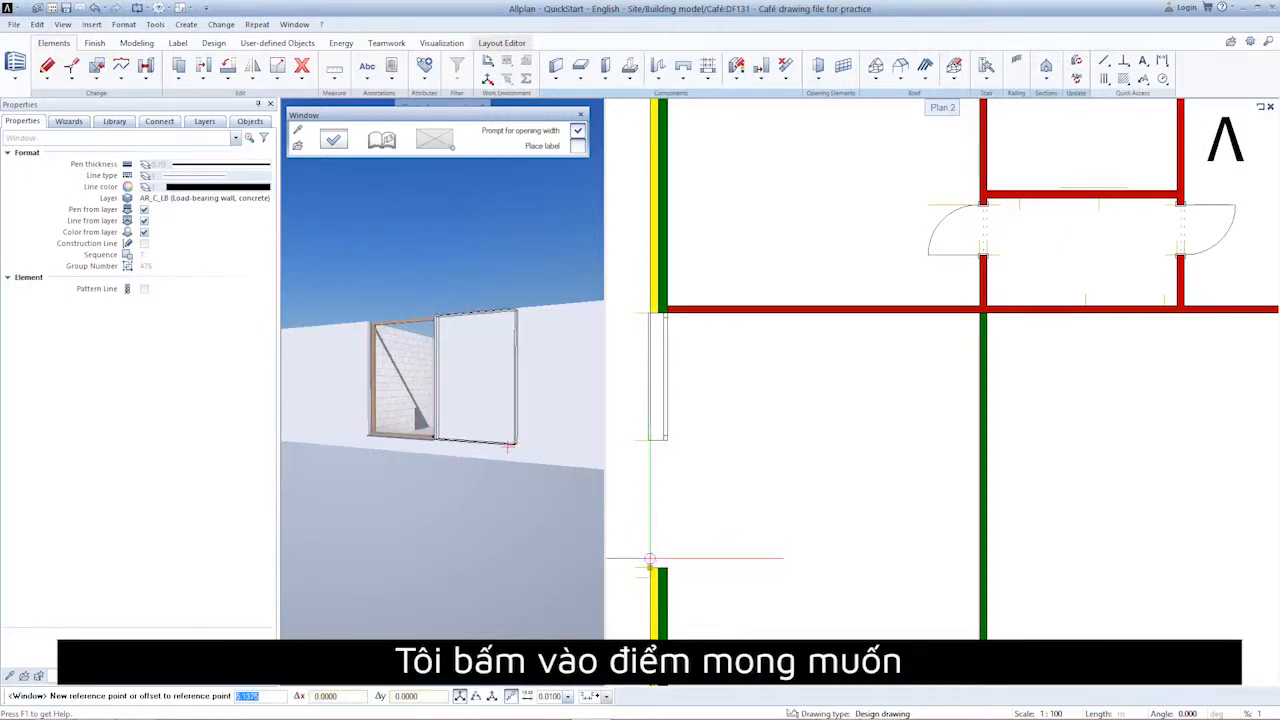
key("Return")
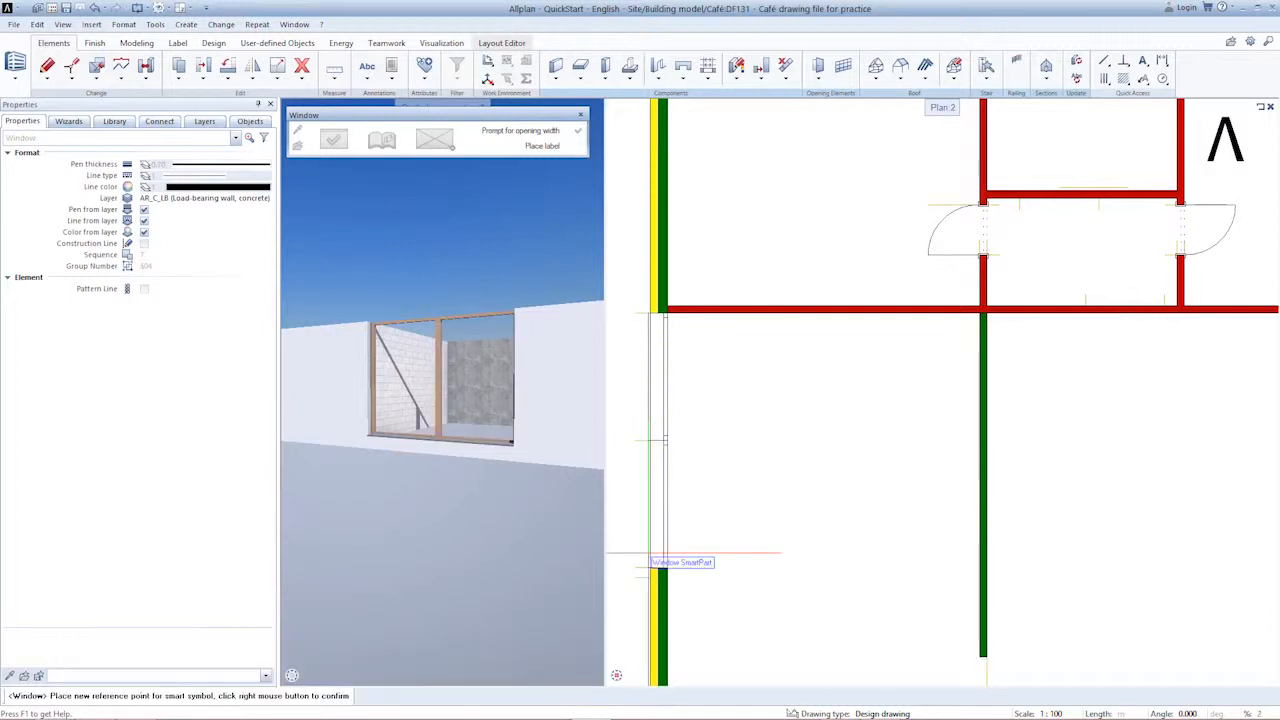
Step: Place the first part of a second floor-to-ceiling window in the left exterior wall, between the two lowest extension lines
scroll(690, 550, "down", 2)
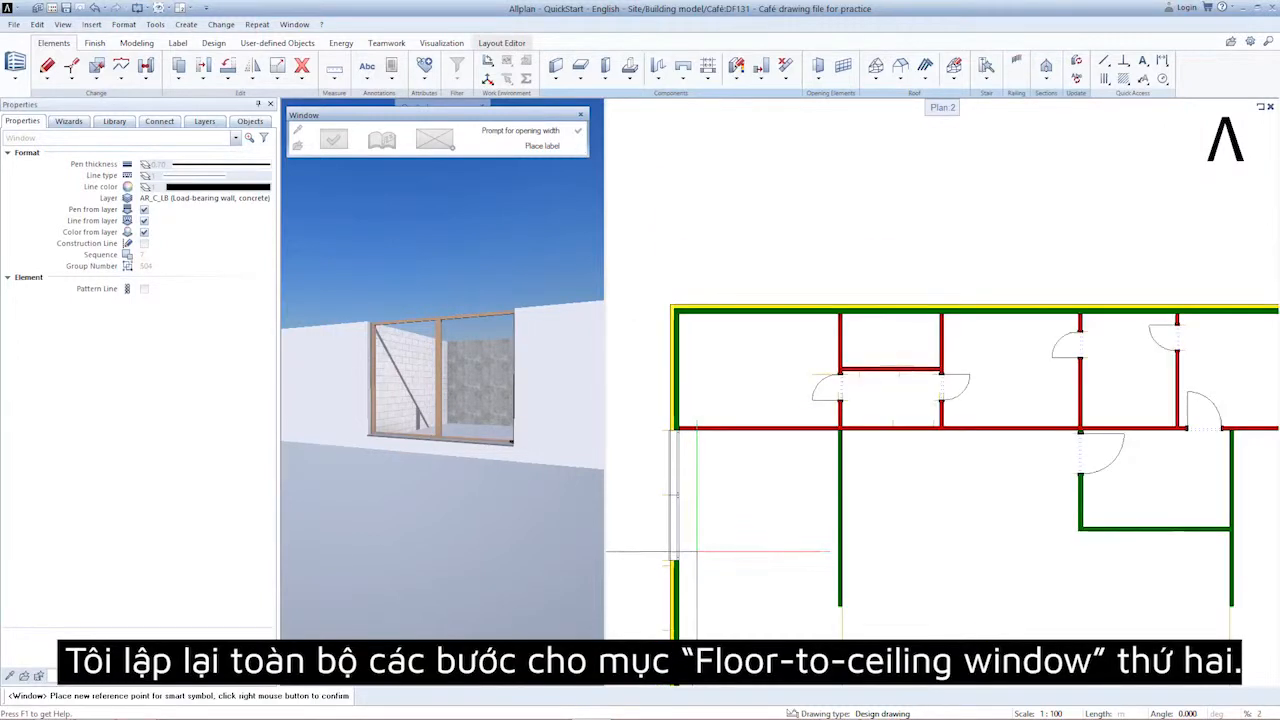
middle_click_drag(709, 602, 718, 490)
scroll(664, 529, "up", 1)
right_click(687, 602)
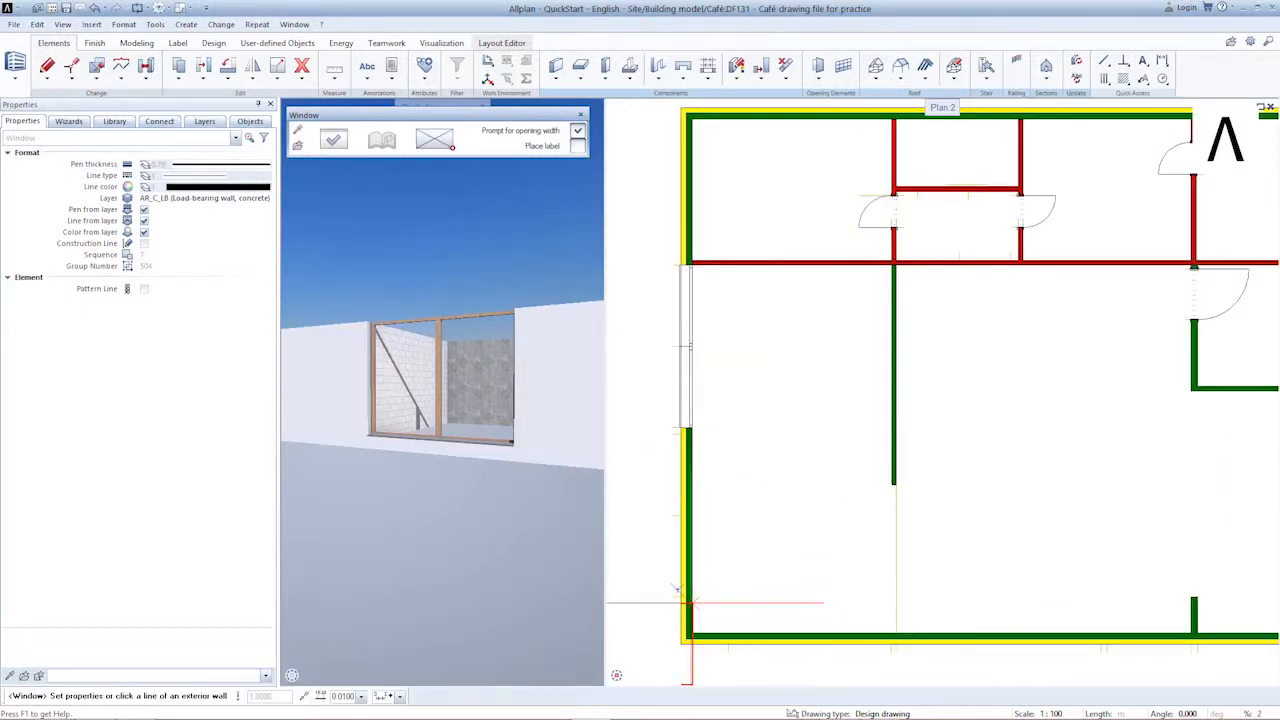
left_click(685, 592)
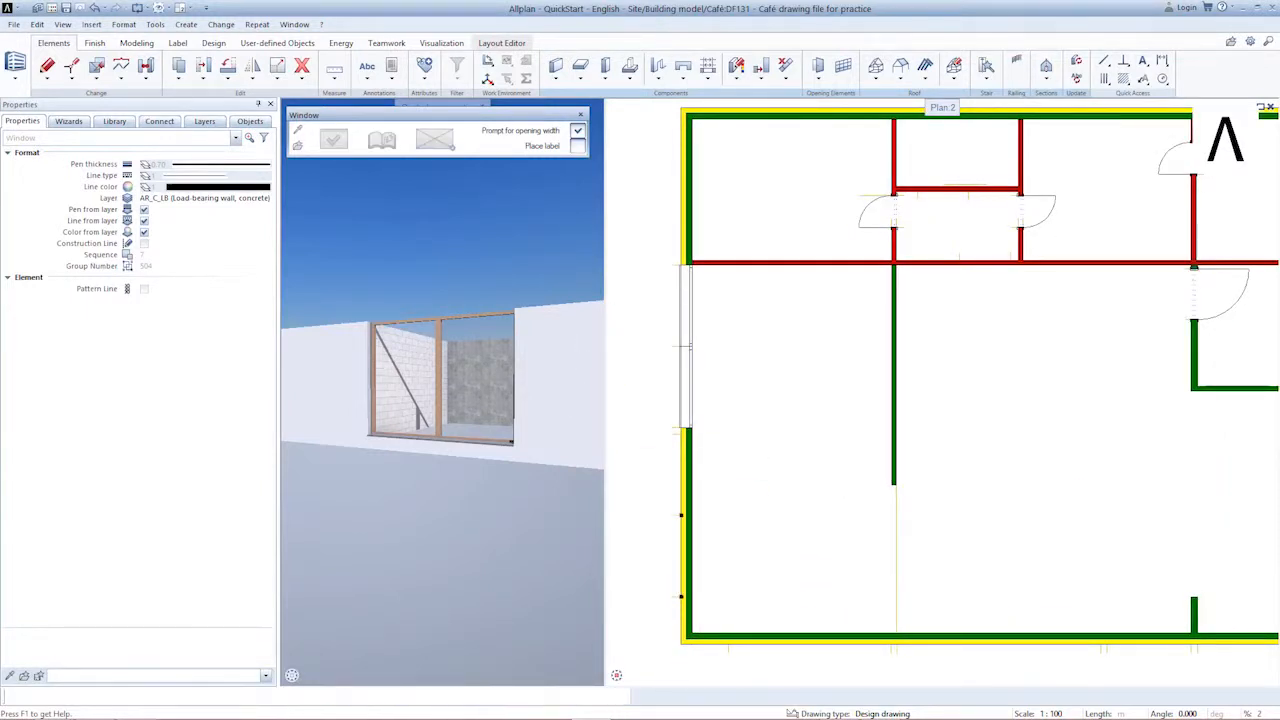
Step: Switch the window preview's anchor point and place the second part directly above the first, aligned to the extension line below the upper window
right_click(423, 173)
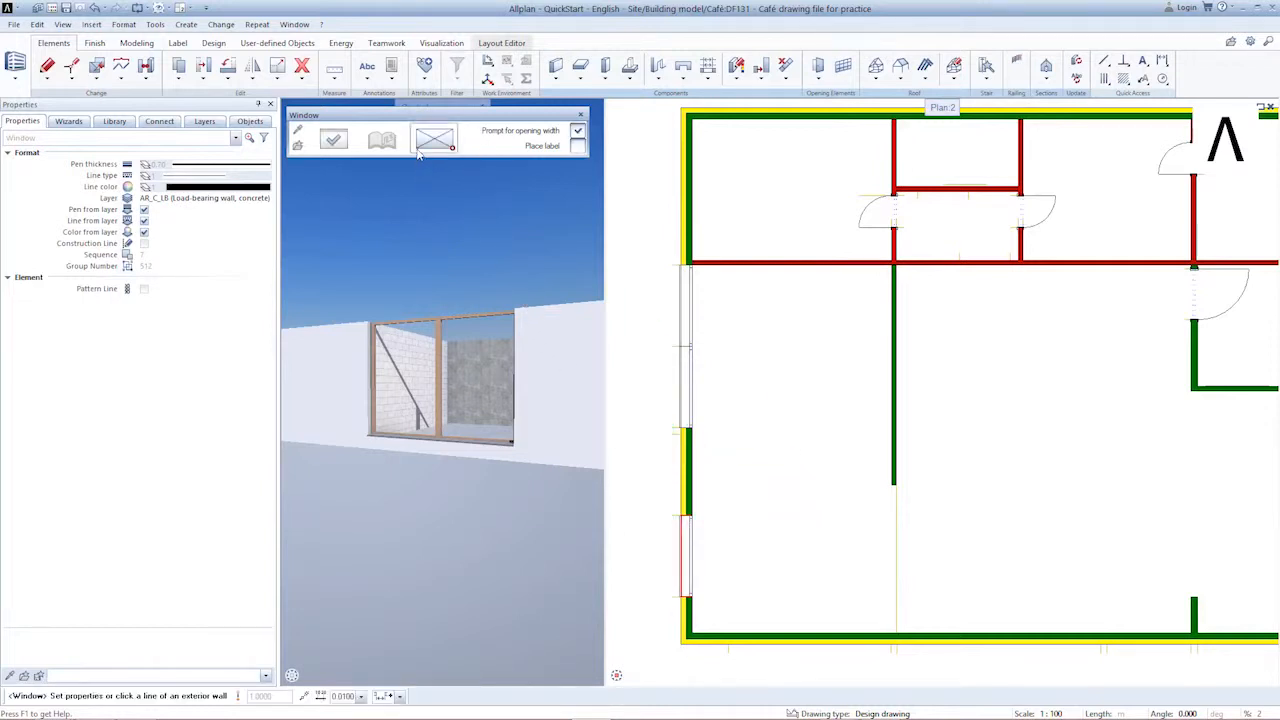
left_click(668, 424)
key("Return")
key("Return")
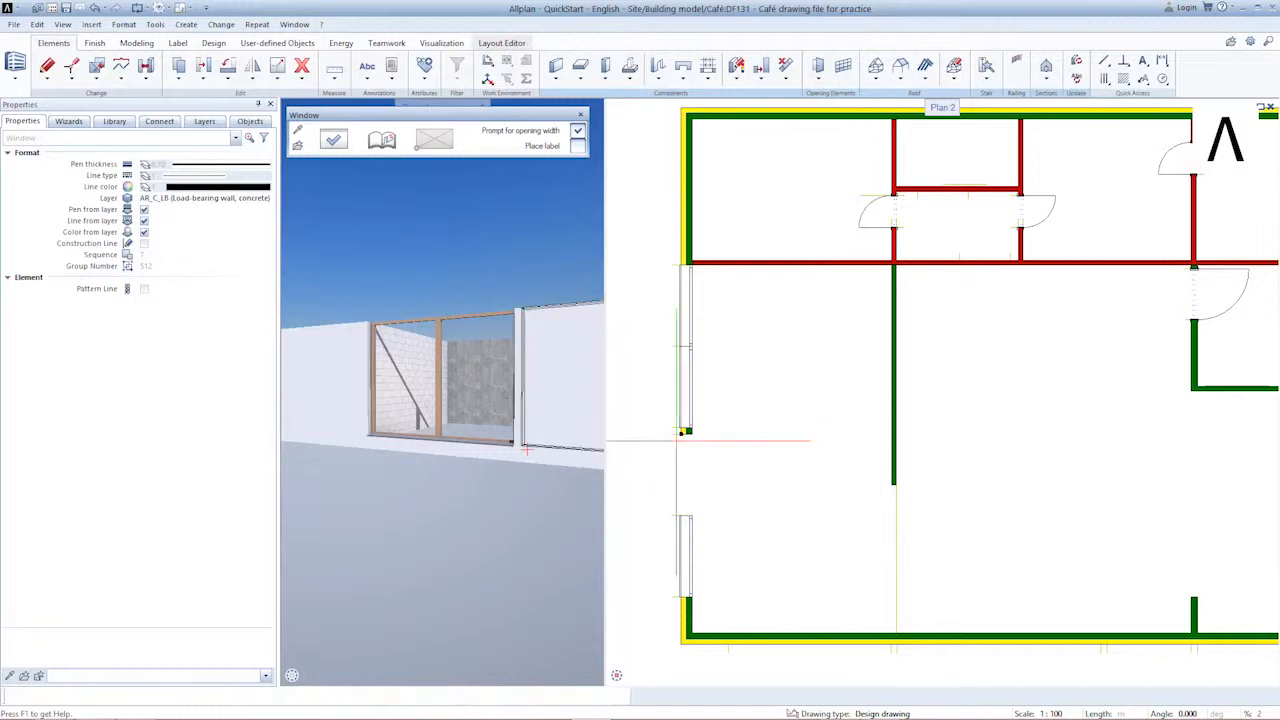
right_click(669, 459)
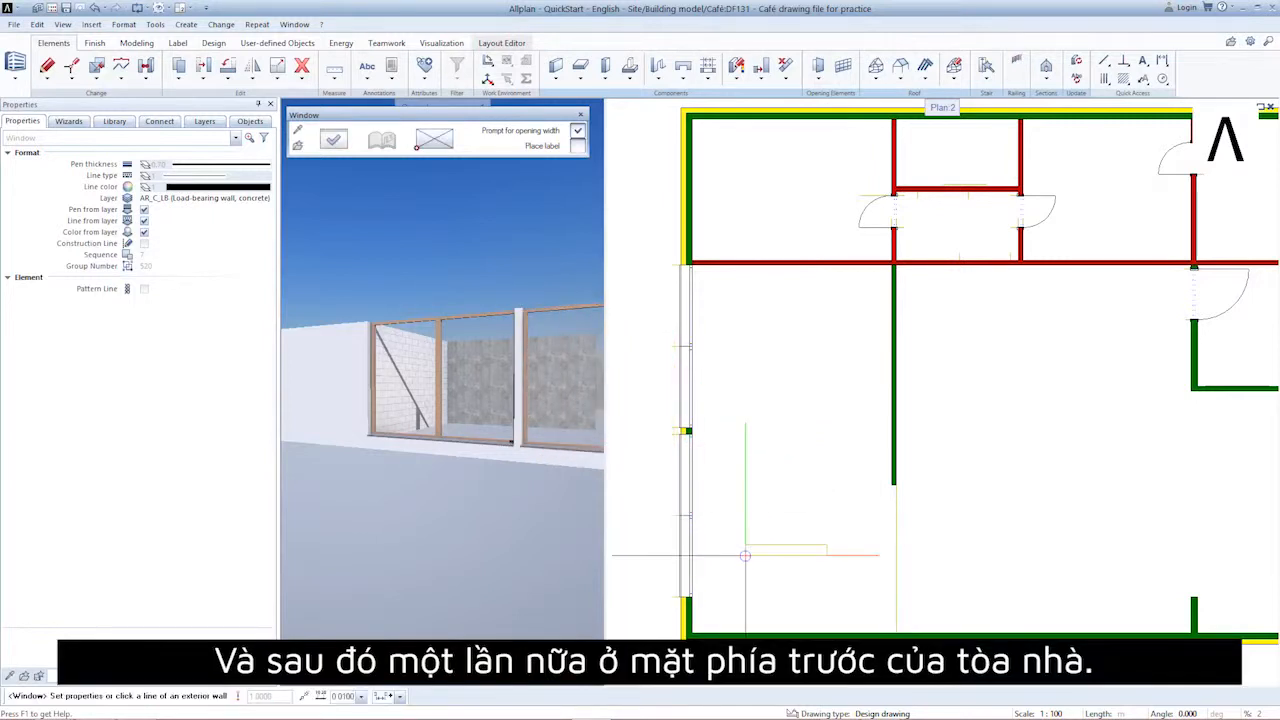
Step: Place an undivided window in the front exterior wall, from the extension line near the left corner to the one at the left interior wall
scroll(741, 523, "down", 2)
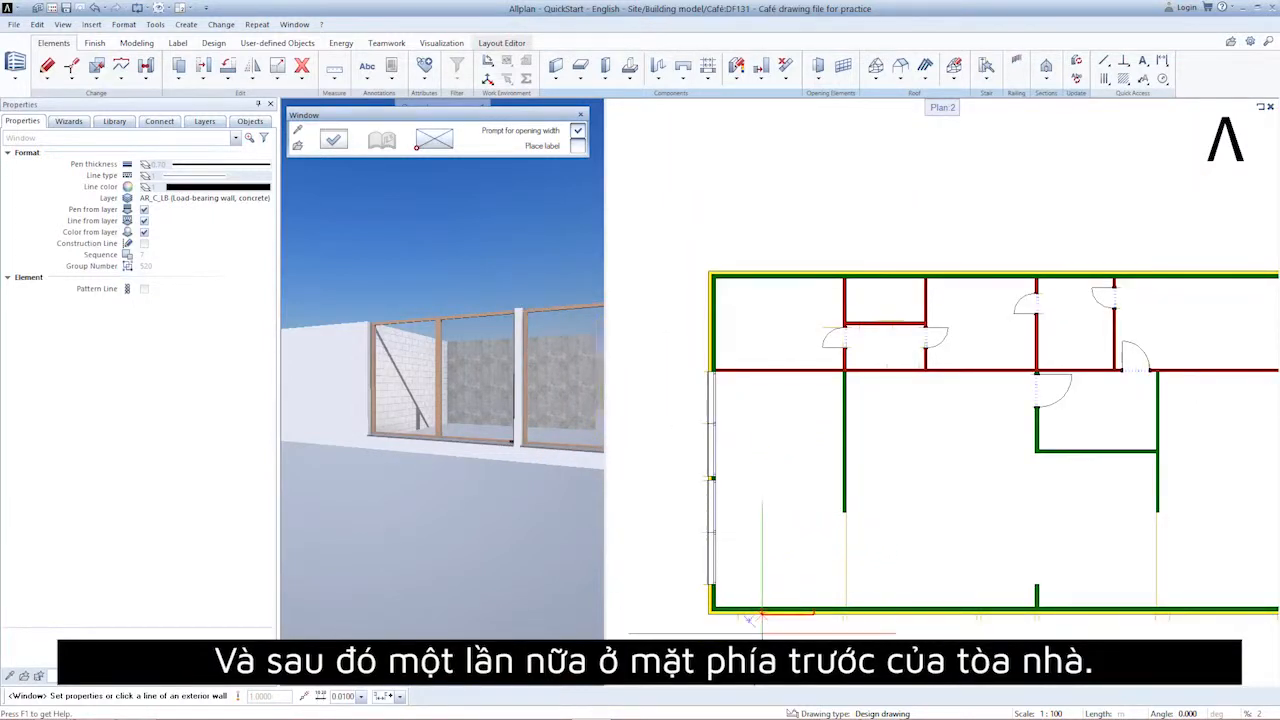
middle_click_drag(767, 654, 745, 555)
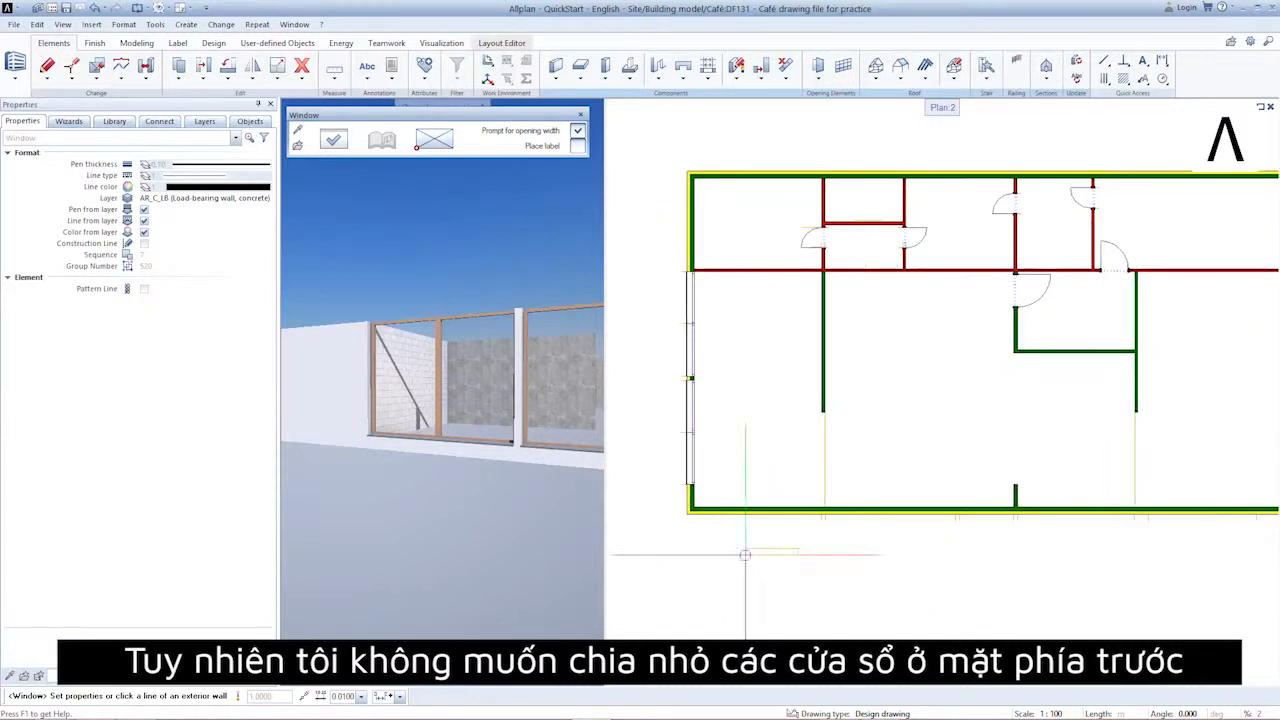
scroll(730, 530, "up", 1)
left_click(714, 506)
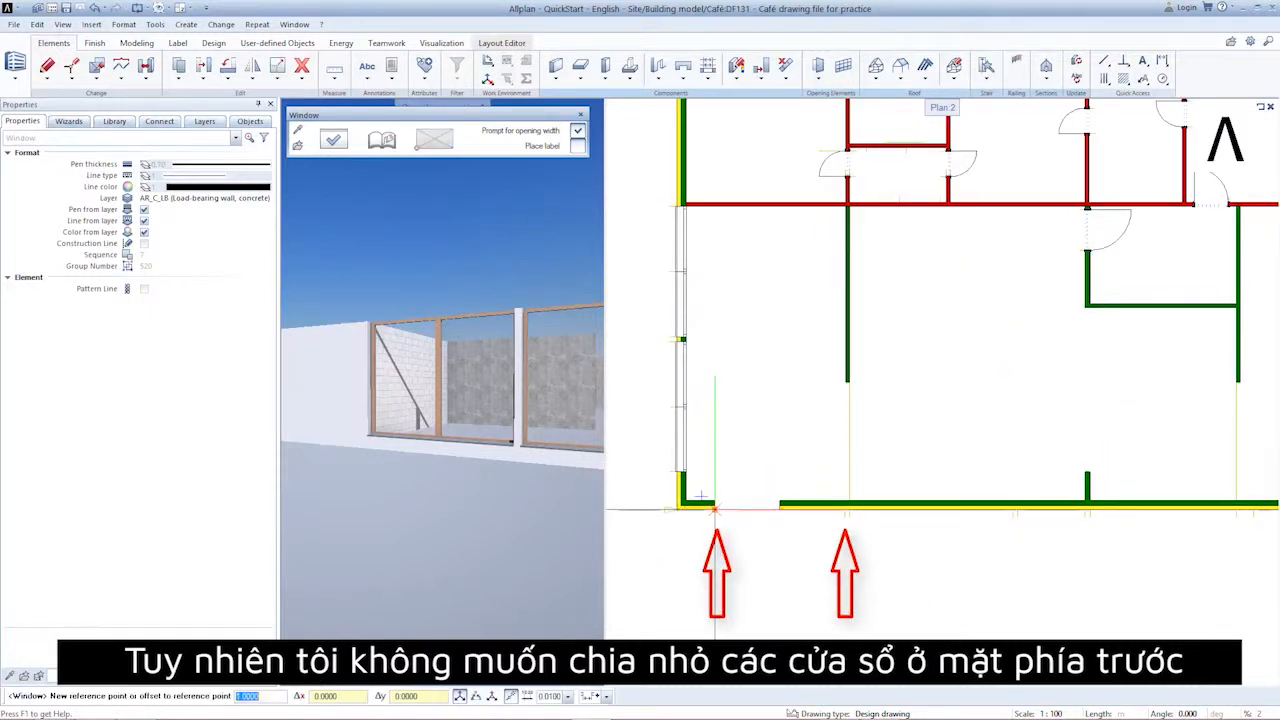
left_click(845, 508)
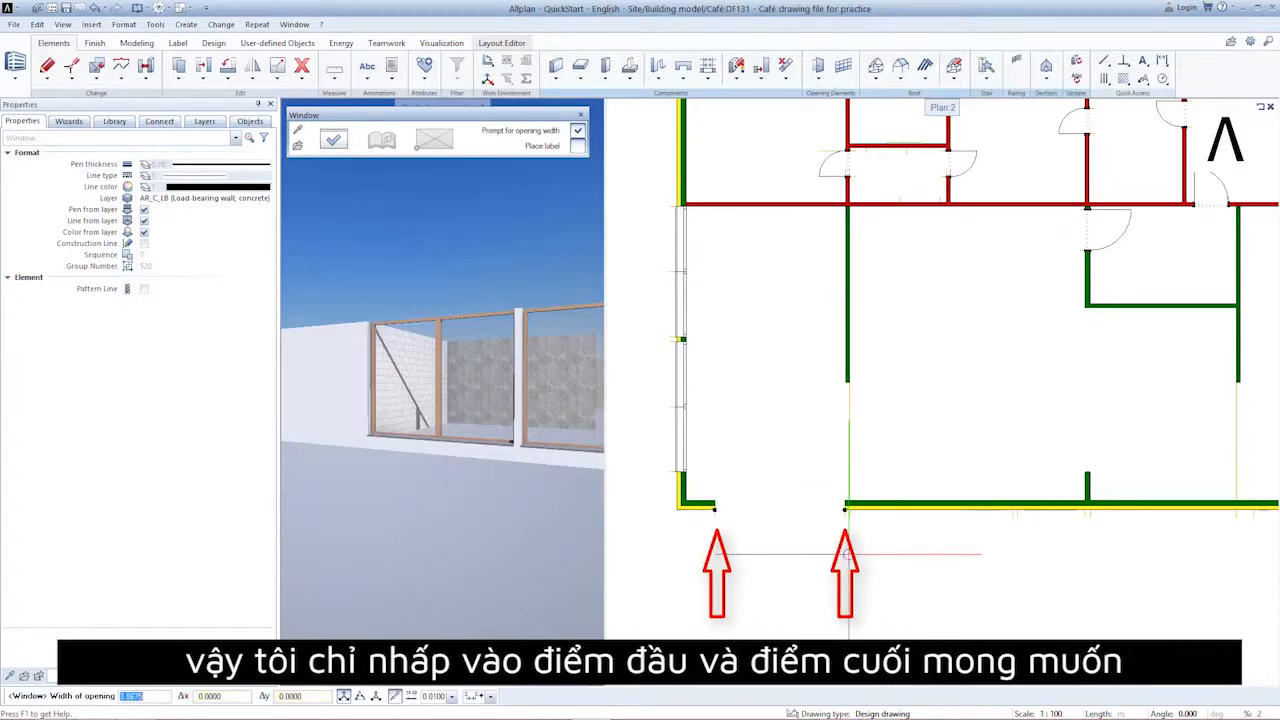
left_click(845, 555)
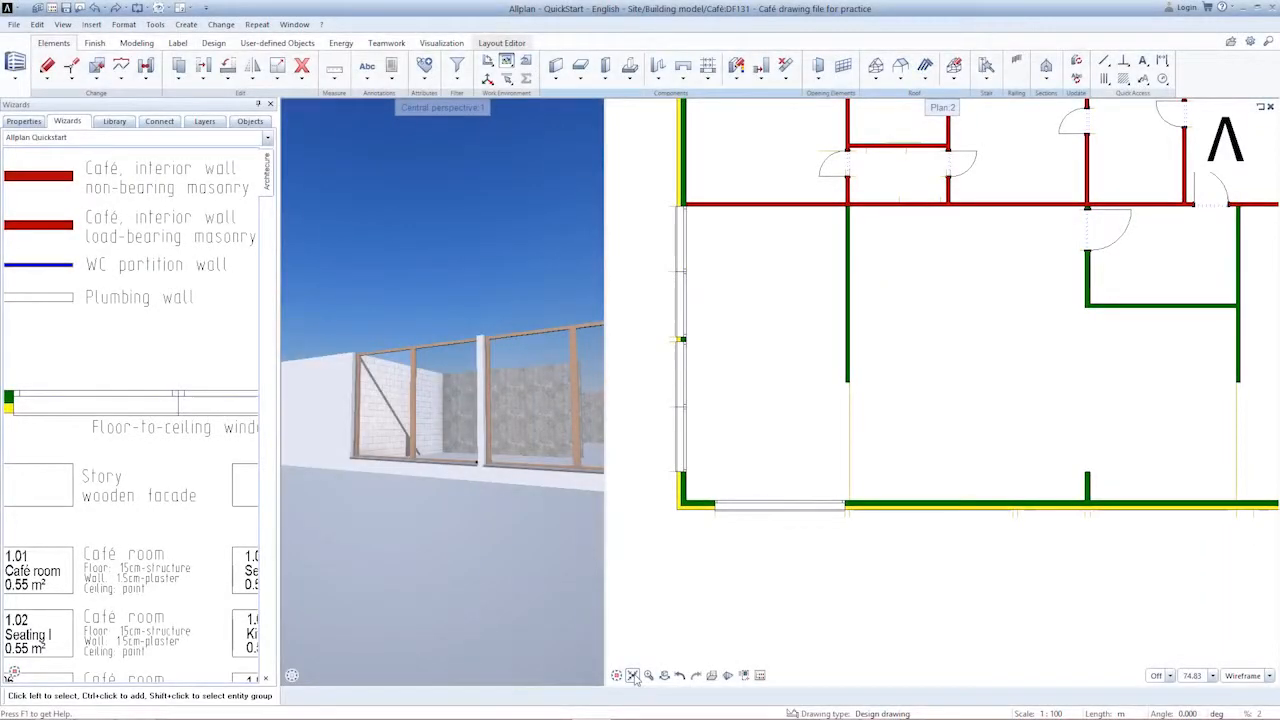
Step: Take the floor-to-ceiling window again and place a second front window right of the narrow pier, ending at the next extension line
left_click(632, 676)
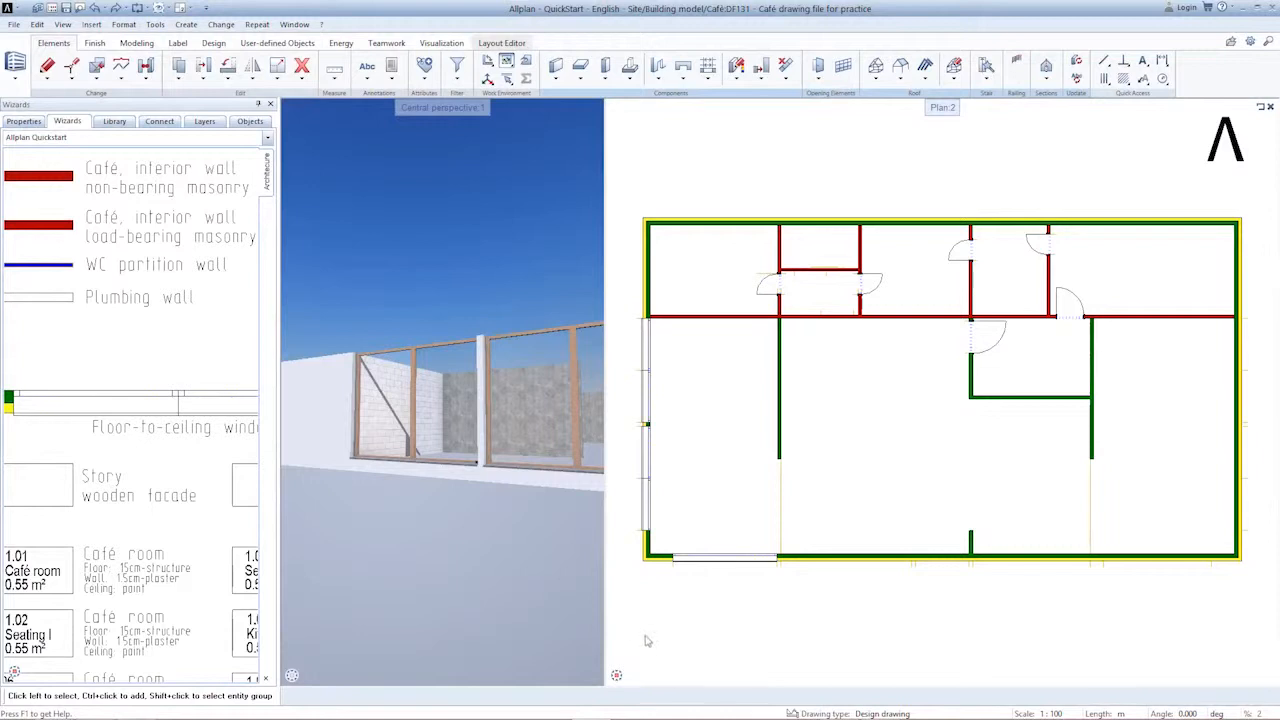
left_click_drag(509, 585, 515, 494)
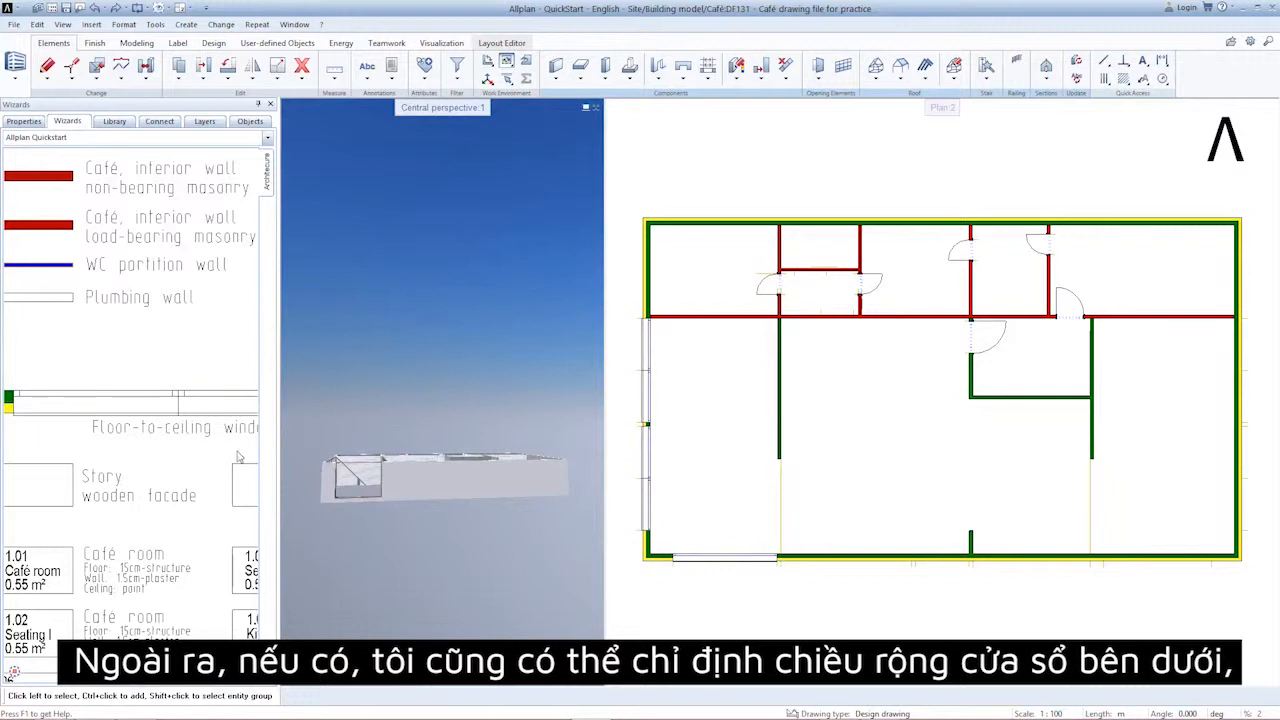
left_click(165, 410)
scroll(785, 550, "up", 5)
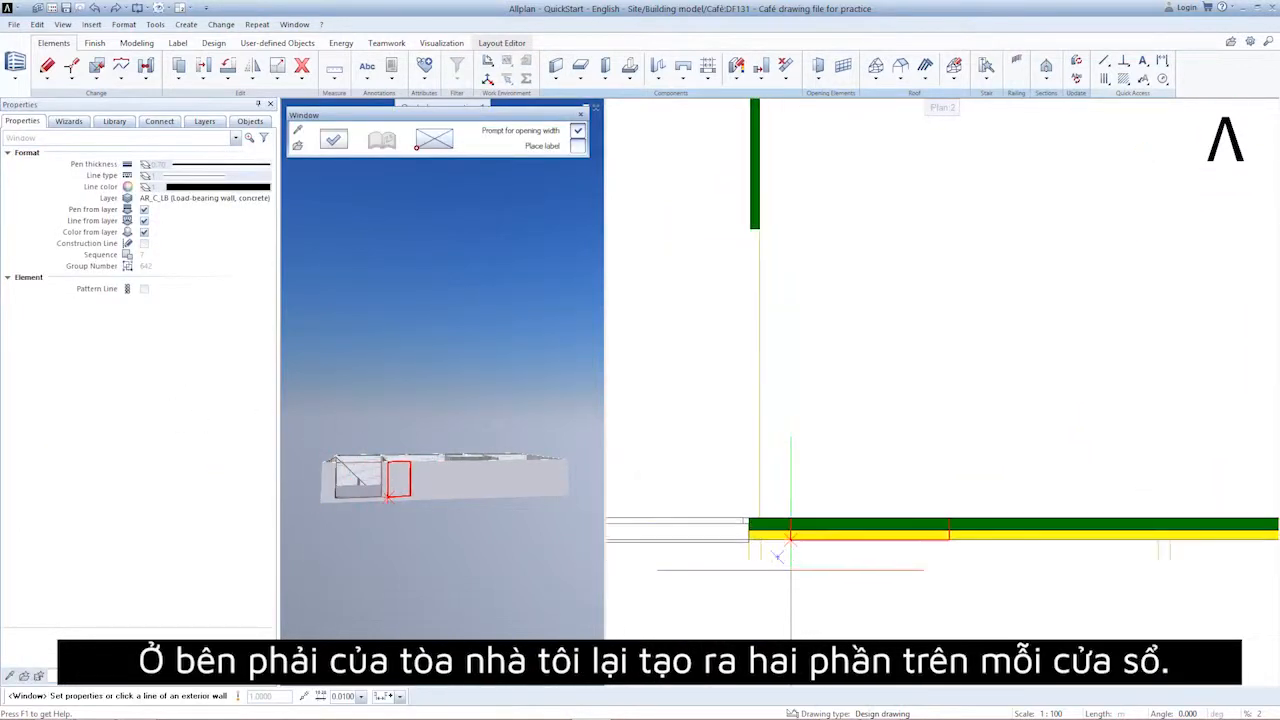
left_click(763, 538)
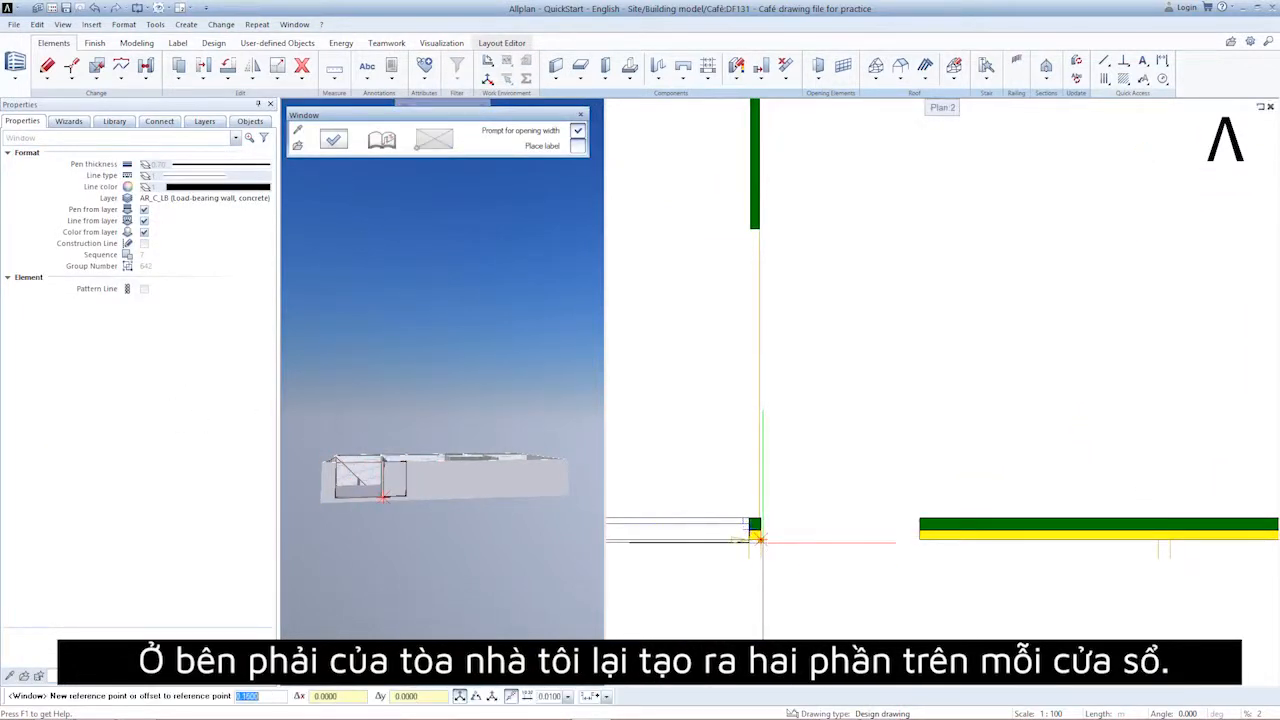
left_click(763, 543)
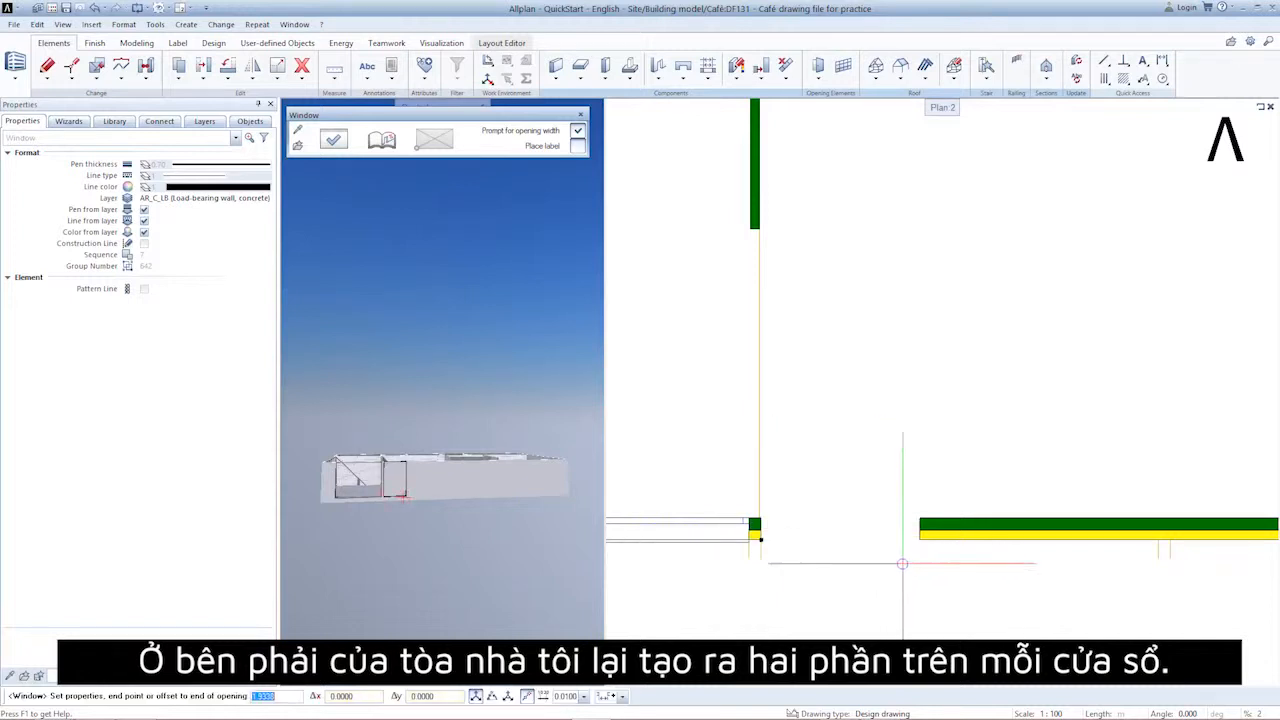
left_click(1161, 542)
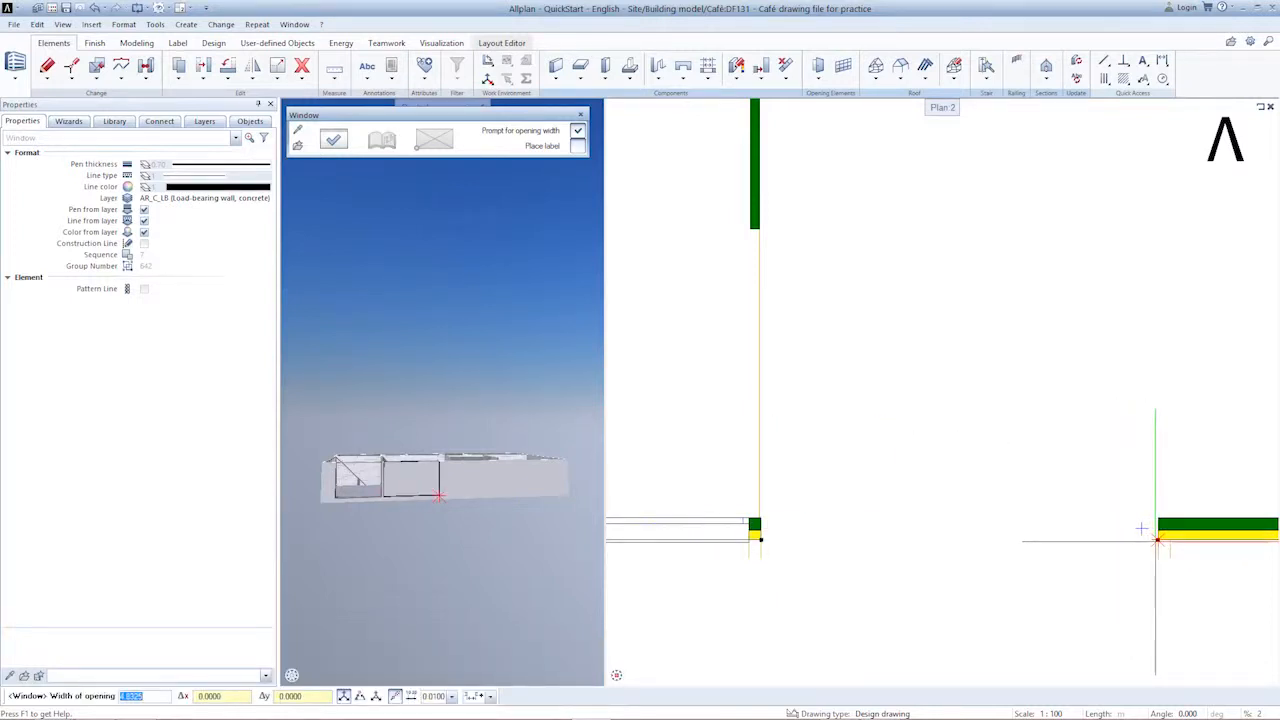
key("Return")
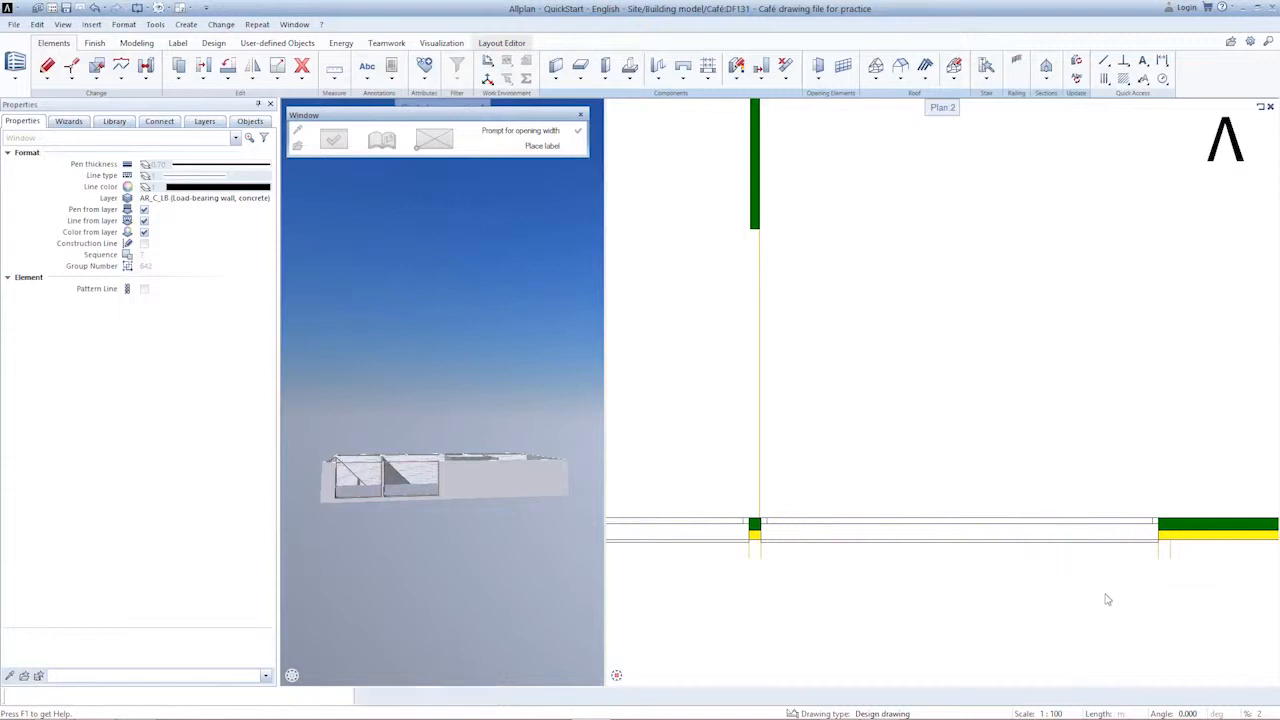
Step: Place a third front window from the right edge of the short concrete wall stub to the extension line at the right interior wall
scroll(1142, 585, "down", 1)
middle_click_drag(1131, 572, 706, 540)
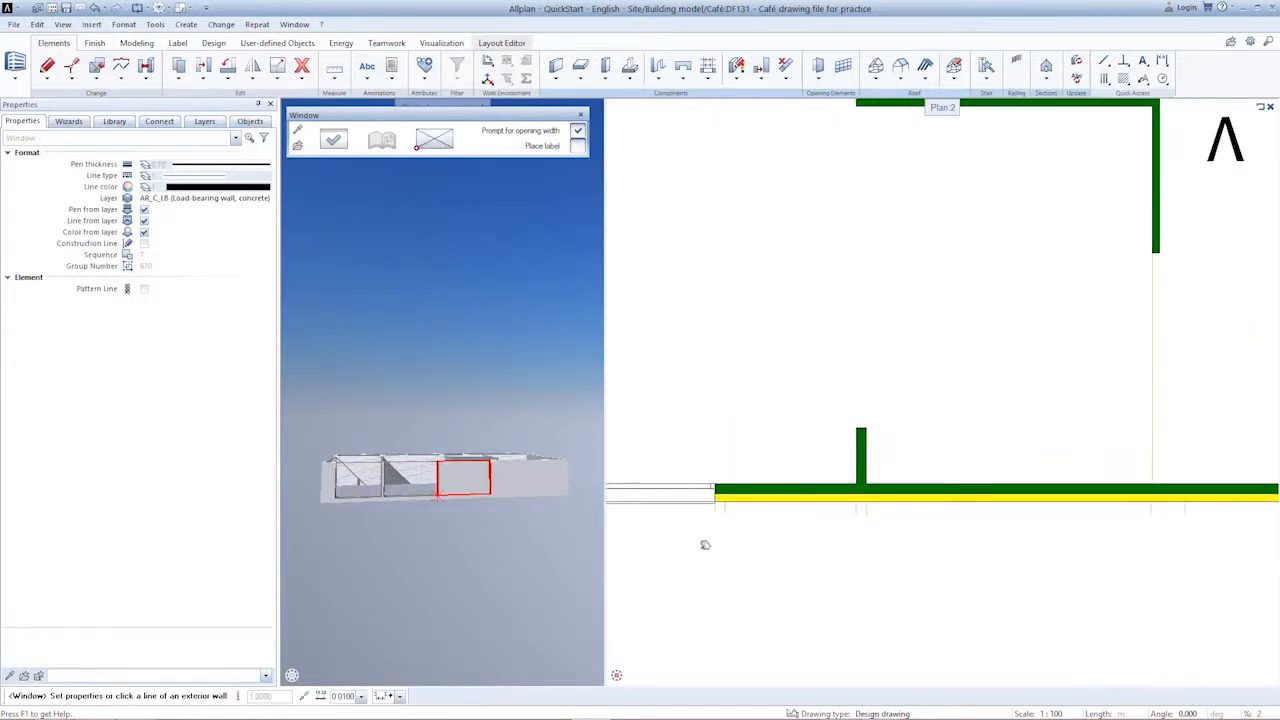
left_click(838, 493)
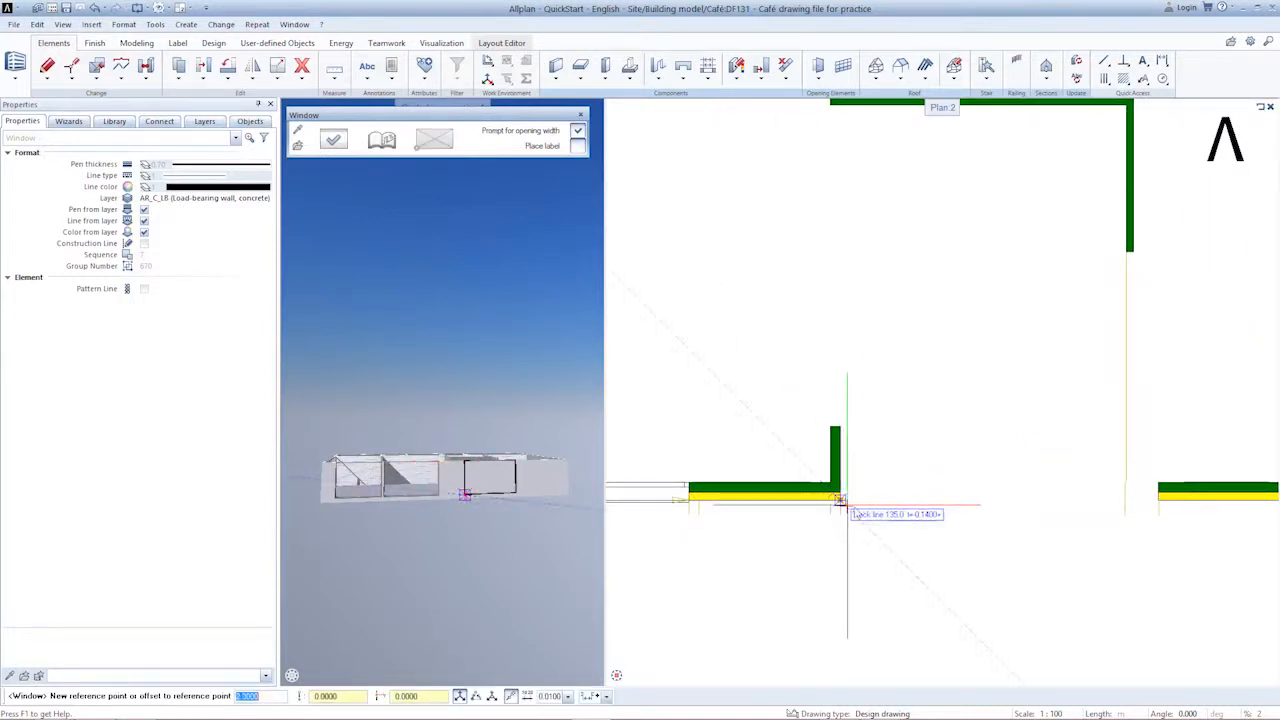
left_click(1124, 497)
key("Return")
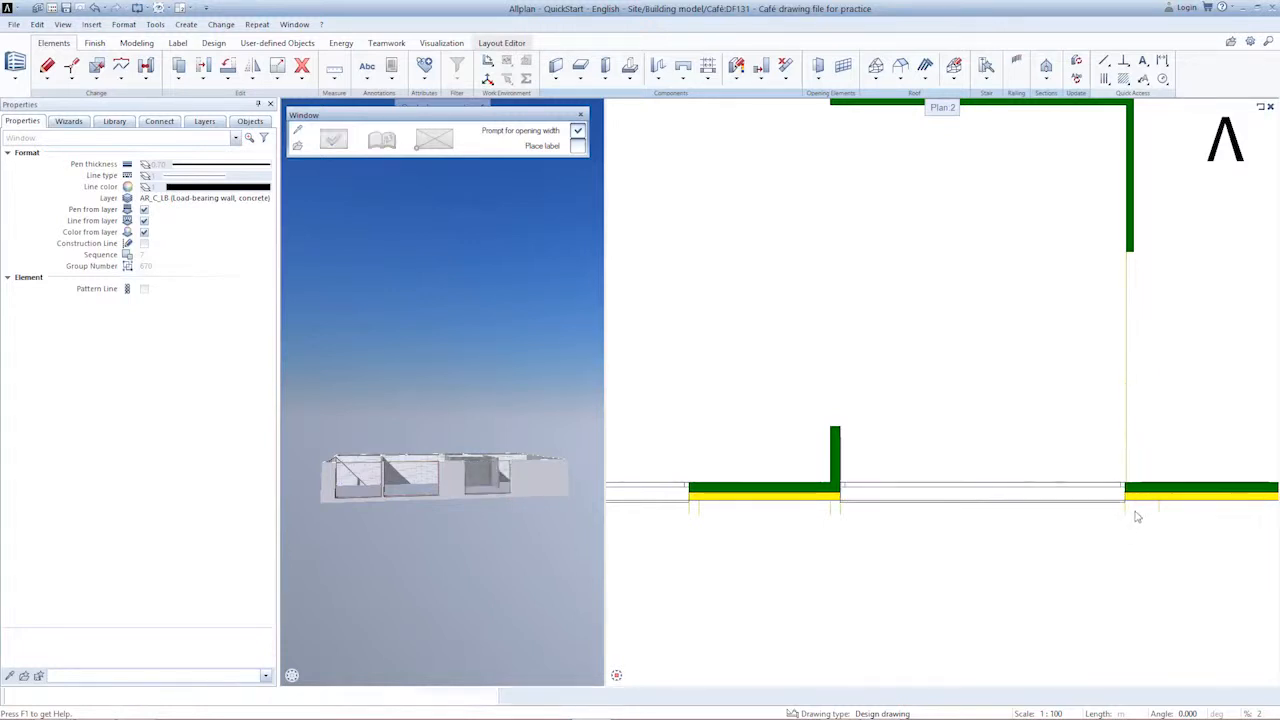
Step: Place a fourth front window between the last two extension lines before the right corner and finish window placement
middle_click_drag(1144, 542, 820, 517)
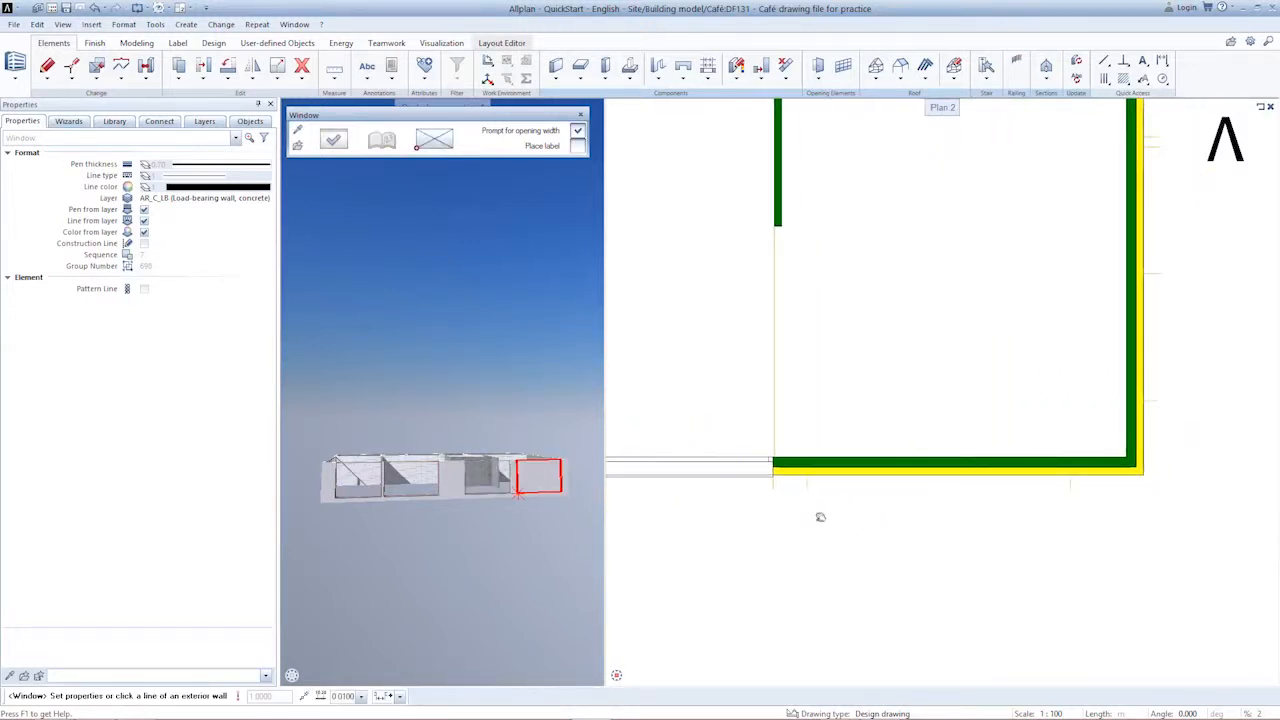
left_click(807, 470)
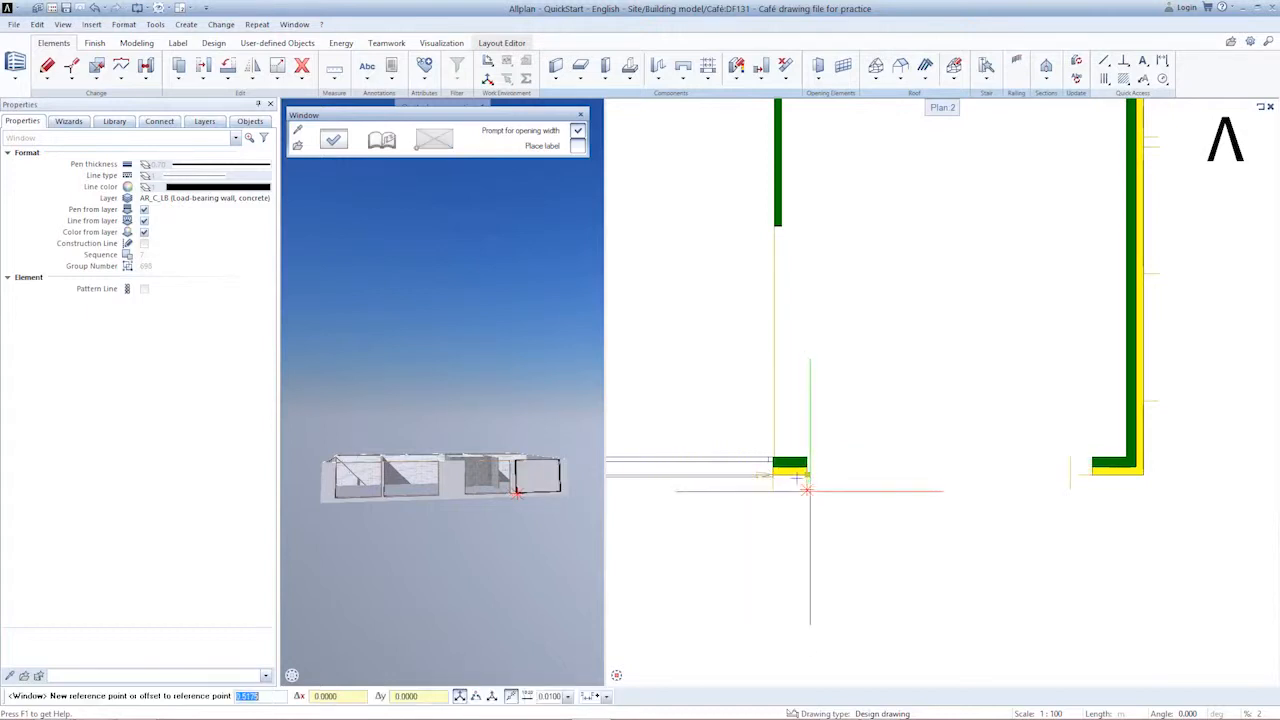
left_click(806, 489)
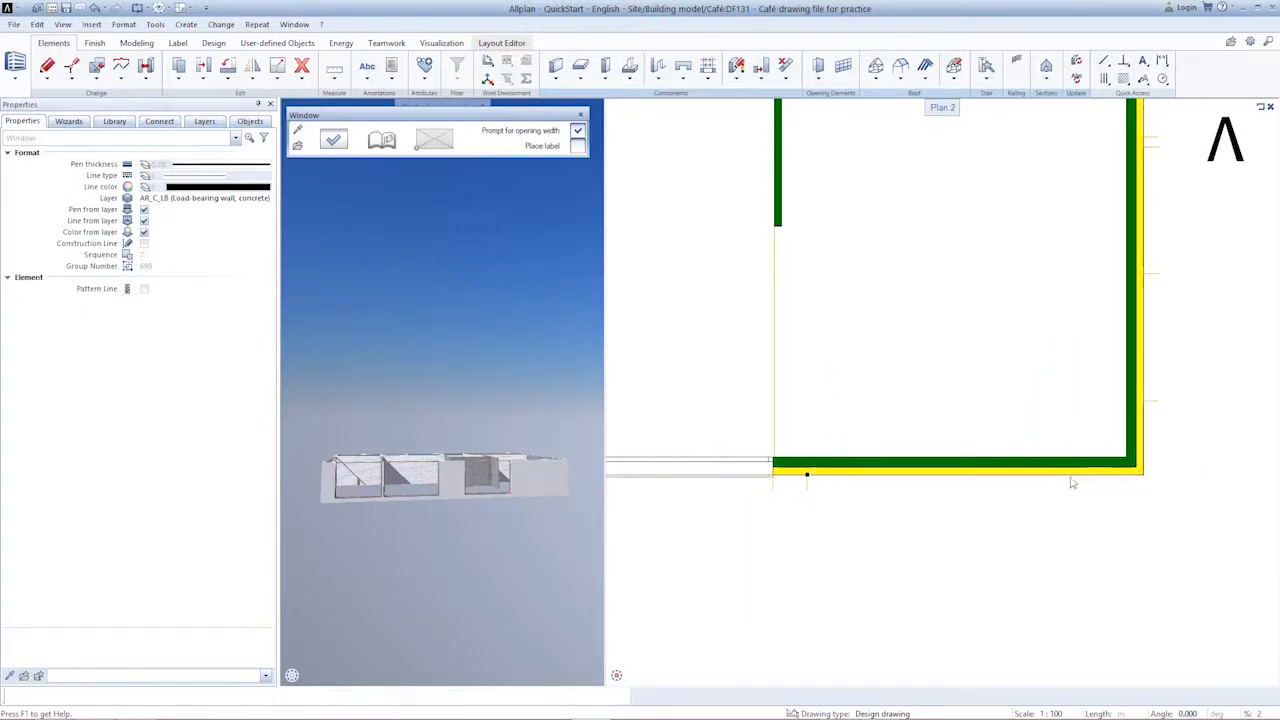
left_click(1069, 474)
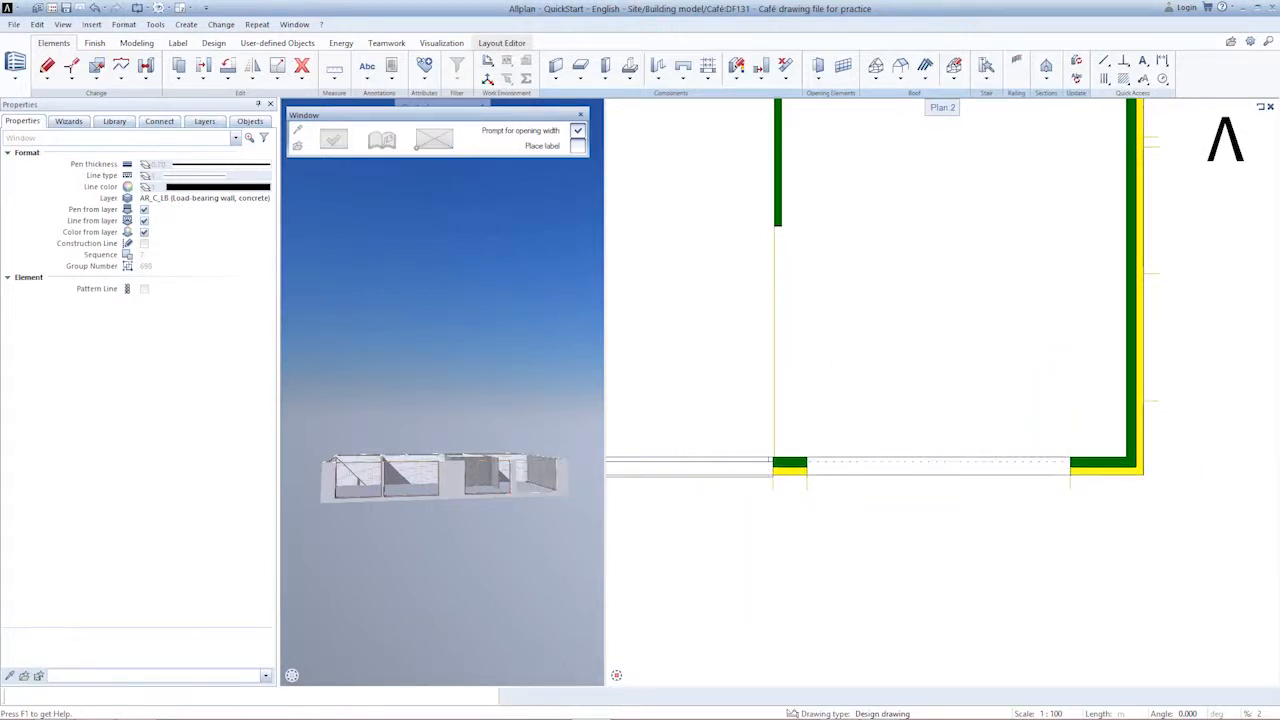
right_click(1067, 478)
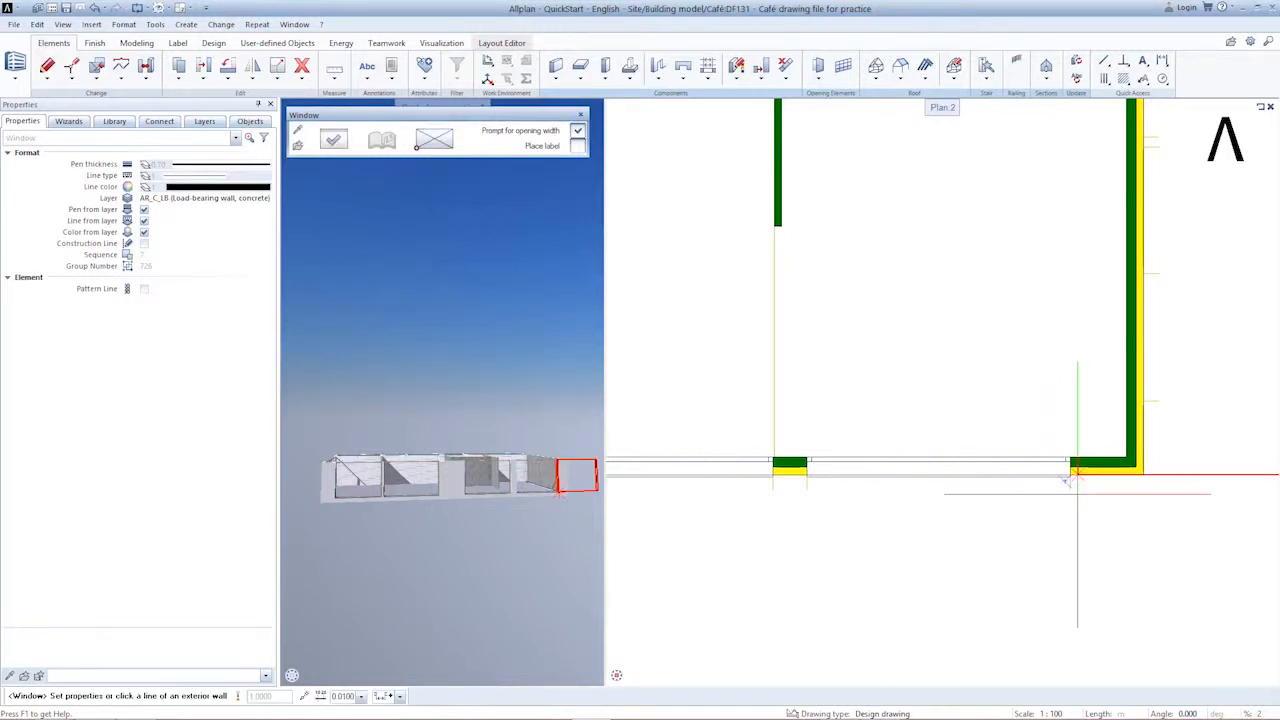
mouse_move(679, 676)
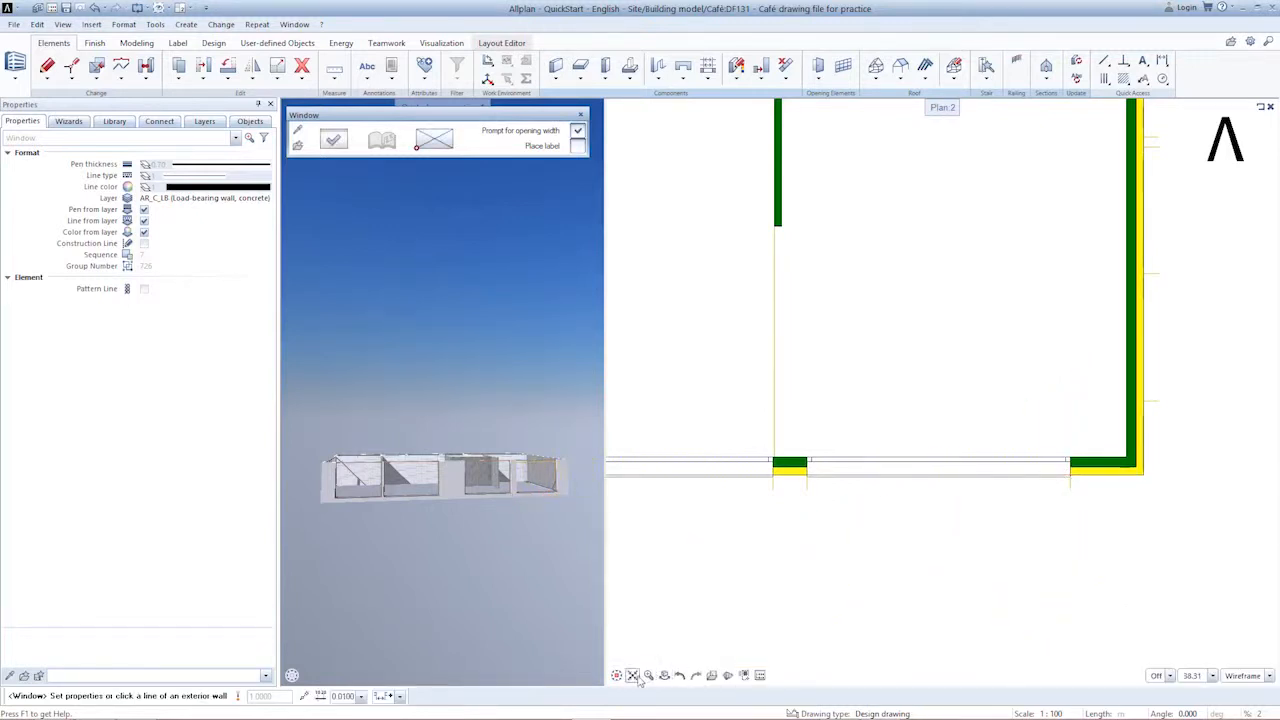
left_click(633, 676)
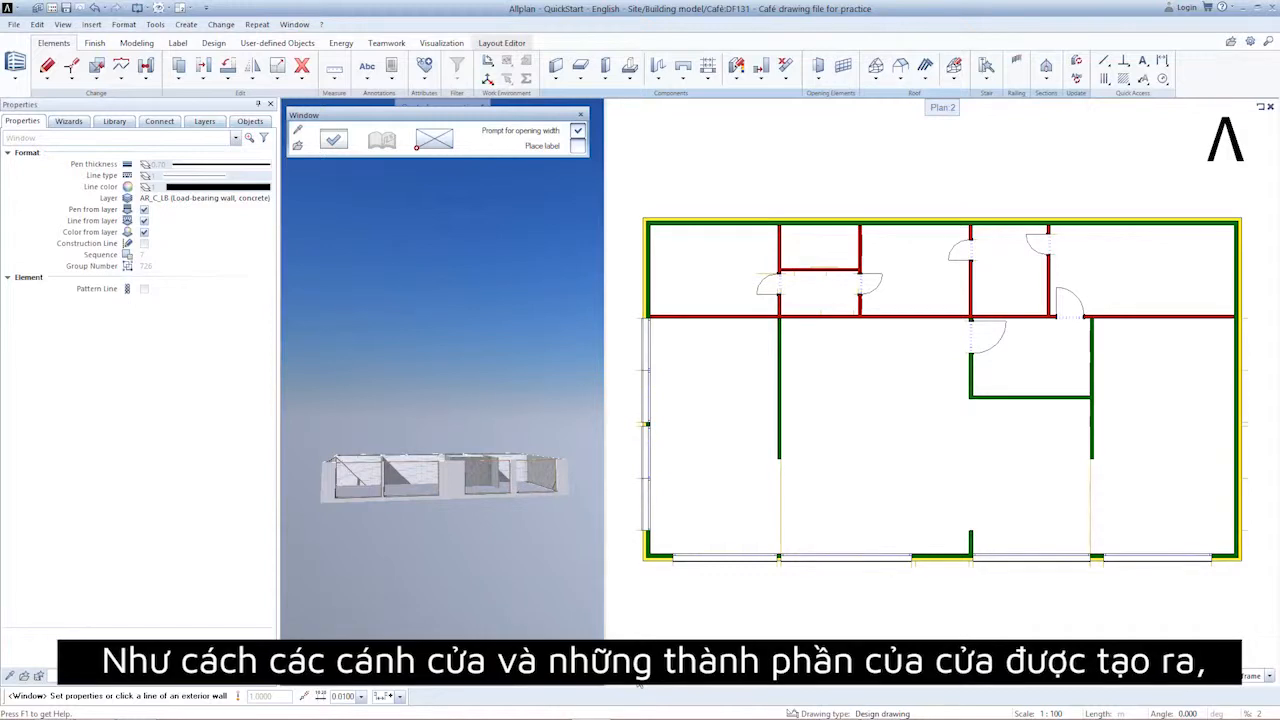
key("Escape")
Step: Examine the doors, window openings and window frames in the perspective view, close up and as a whole
left_click_drag(548, 538, 318, 338)
scroll(450, 470, "up", 5)
scroll(457, 473, "up", 5)
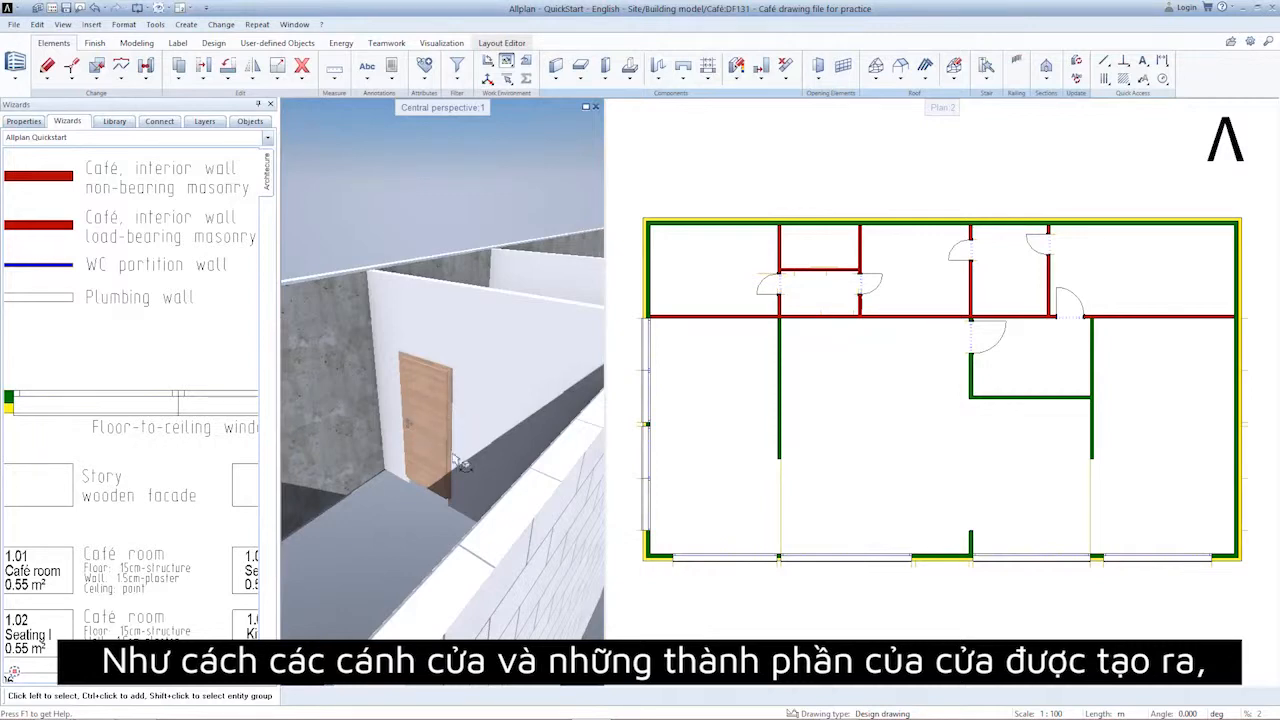
scroll(461, 465, "down", 7)
scroll(504, 570, "down", 3)
middle_click_drag(502, 594, 418, 492)
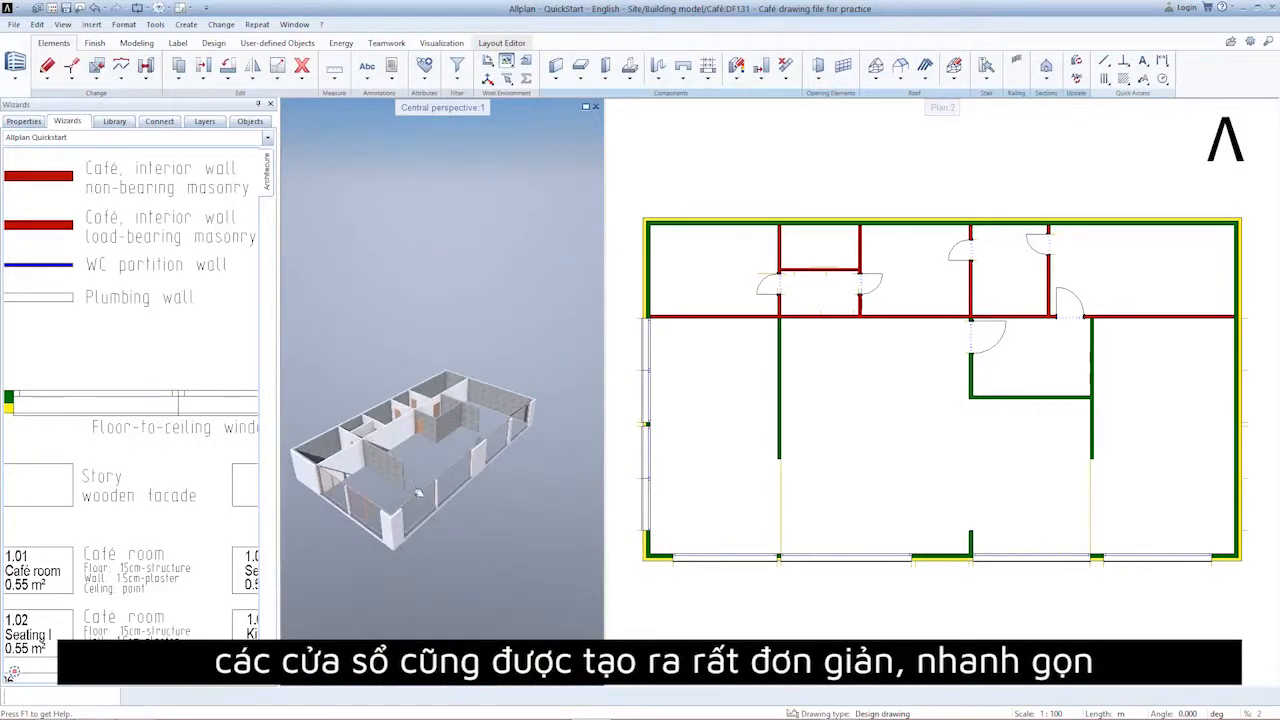
scroll(430, 505, "up", 8)
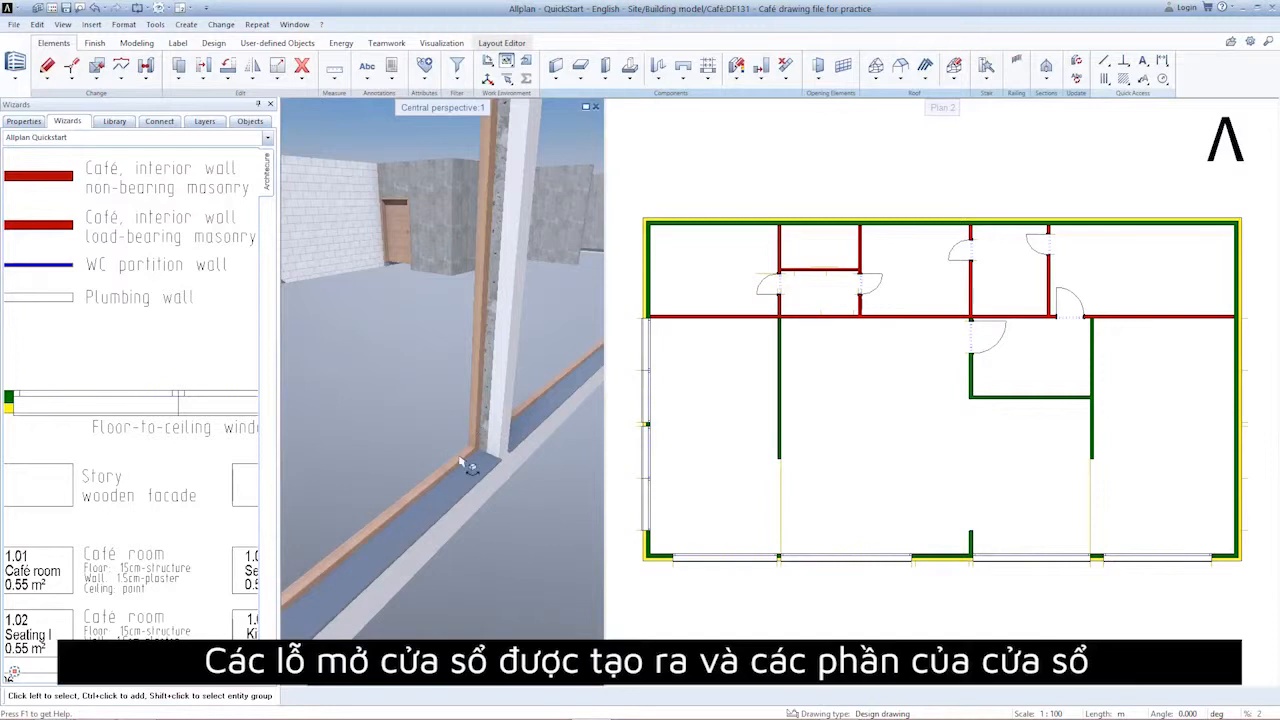
scroll(478, 448, "down", 10)
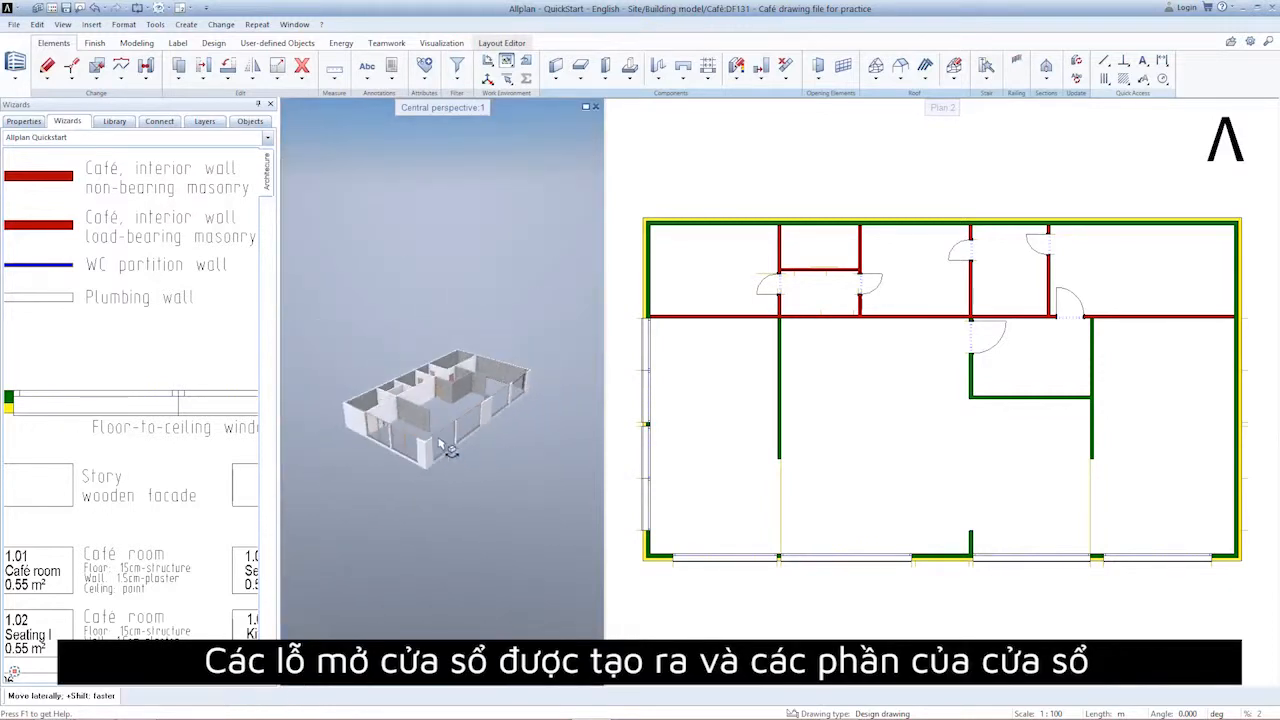
scroll(447, 474, "up", 3)
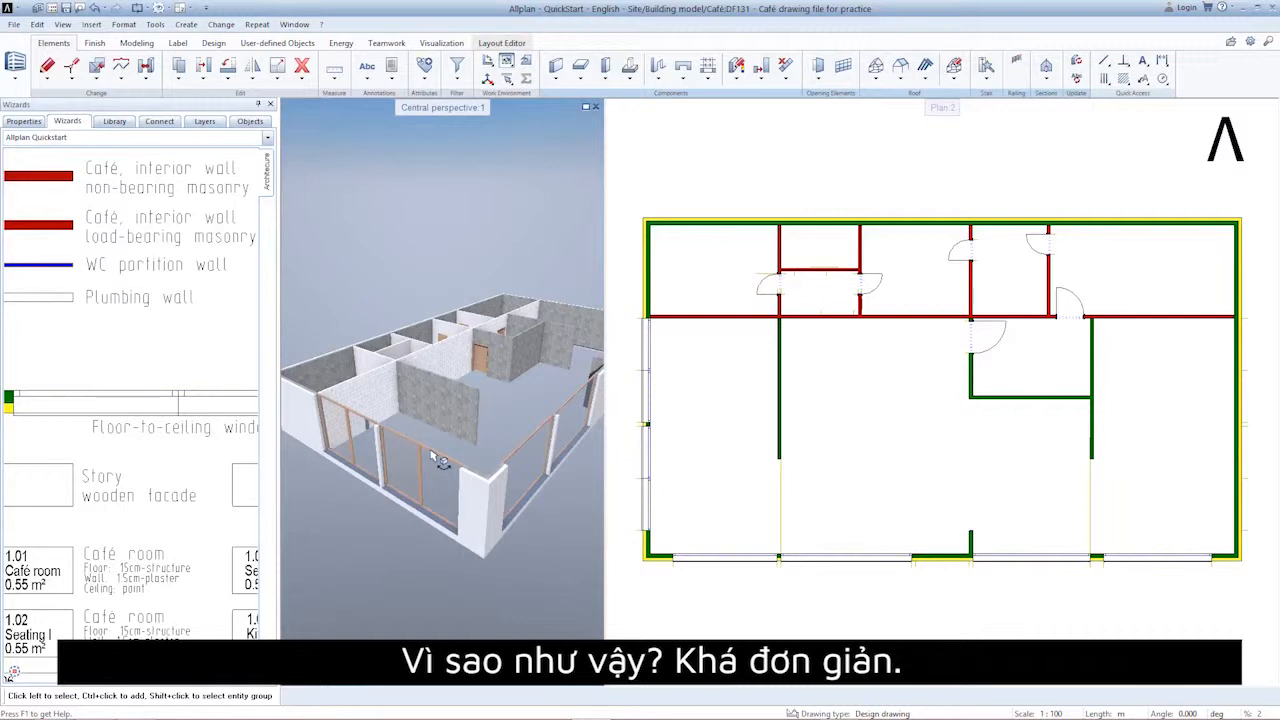
left_click_drag(470, 452, 533, 408)
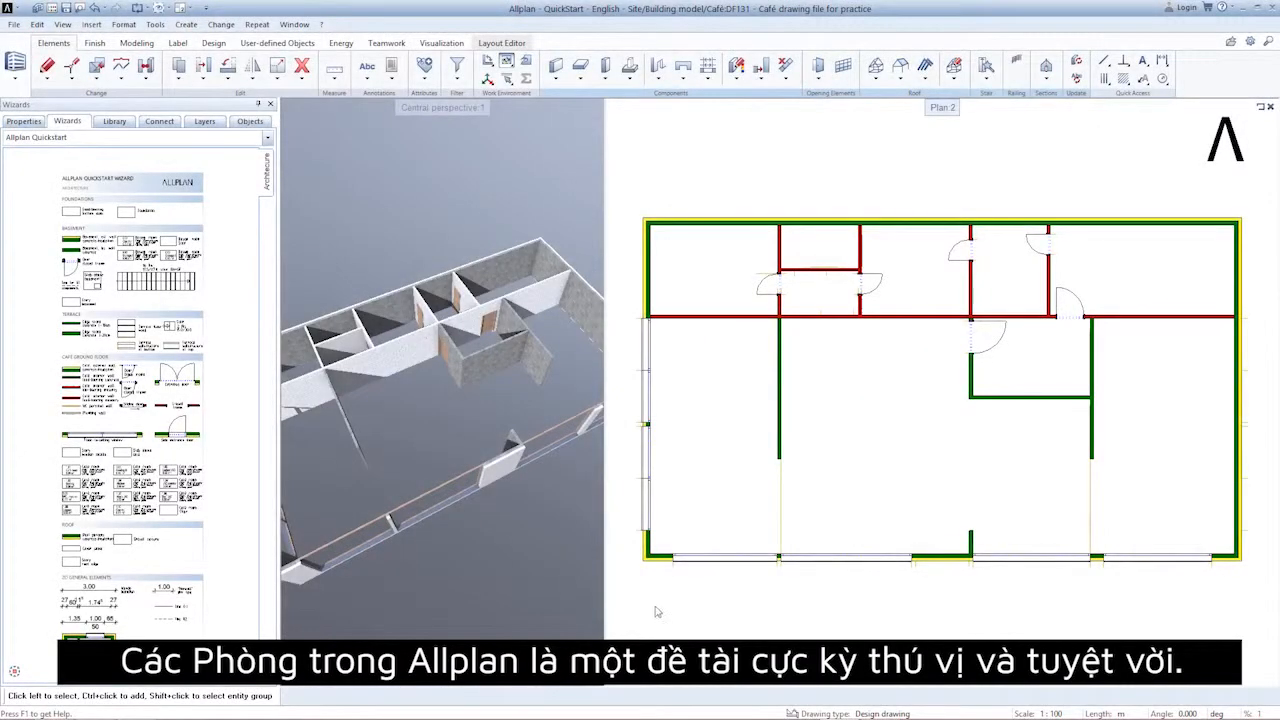
Step: Take the prepared 1.01 Café room from the wizard and create it in the large central area between the two concrete walls
scroll(63, 471, "up", 3)
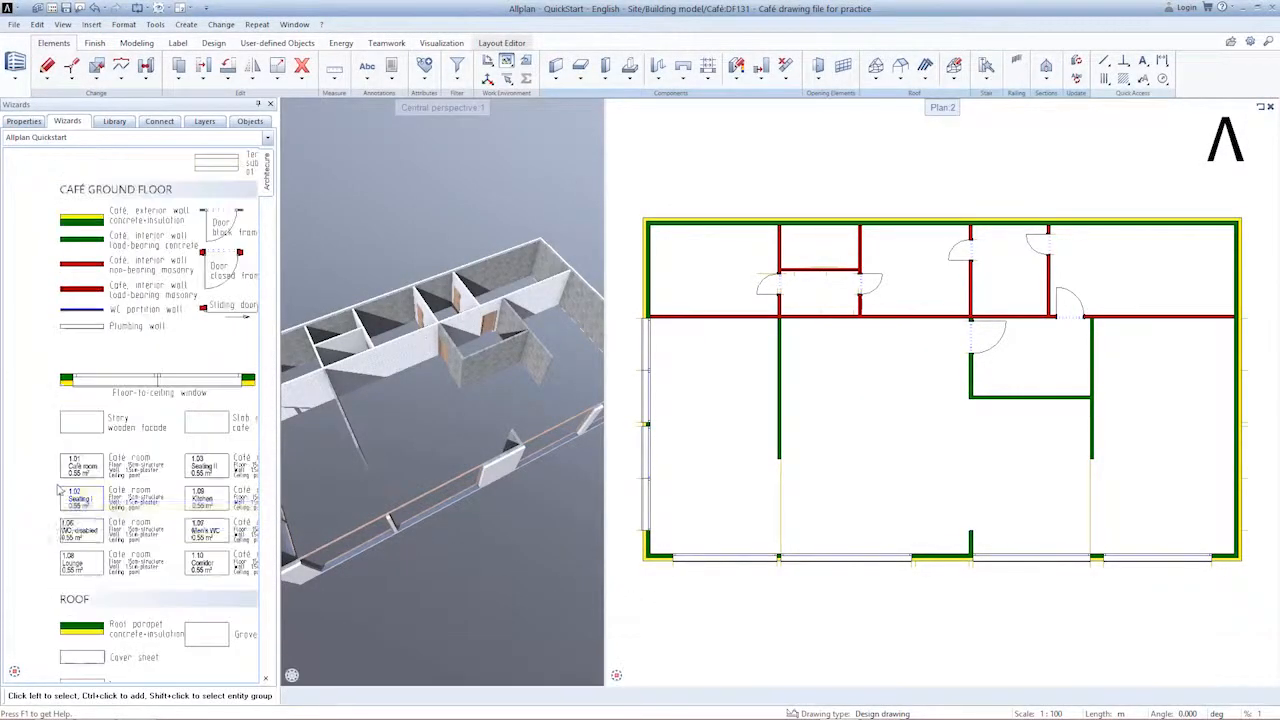
scroll(72, 466, "up", 5)
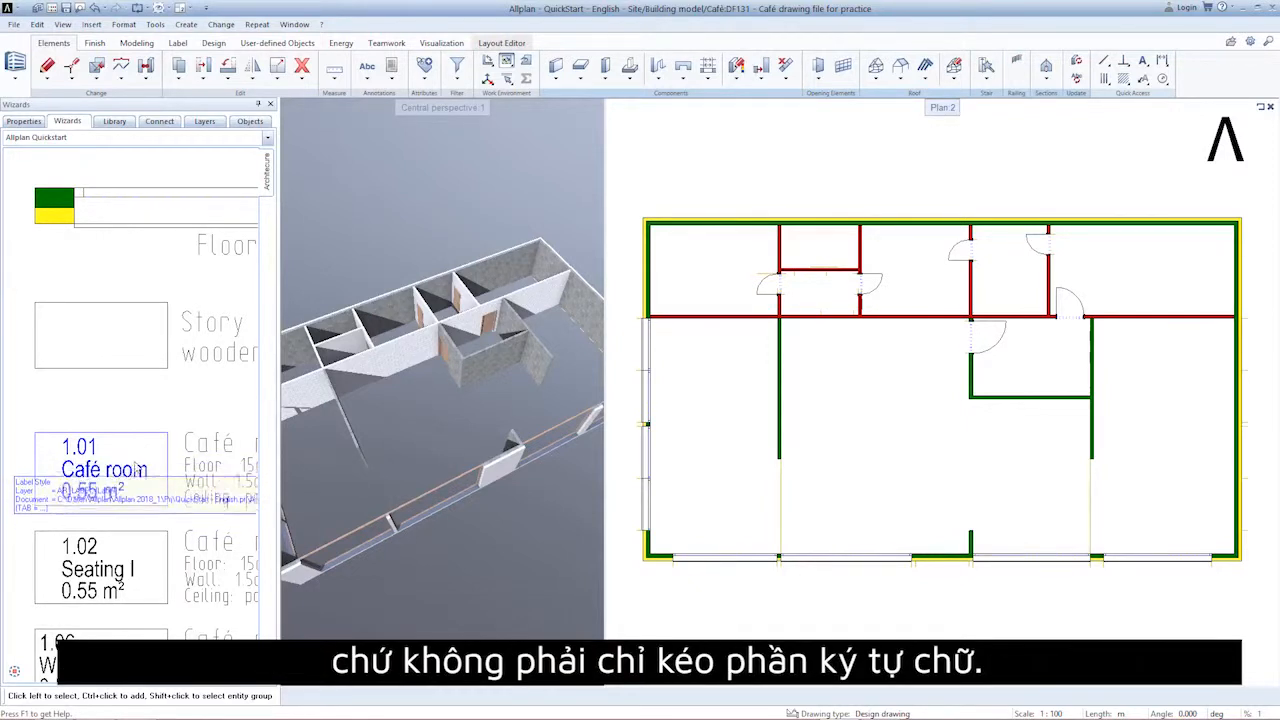
left_click(141, 456)
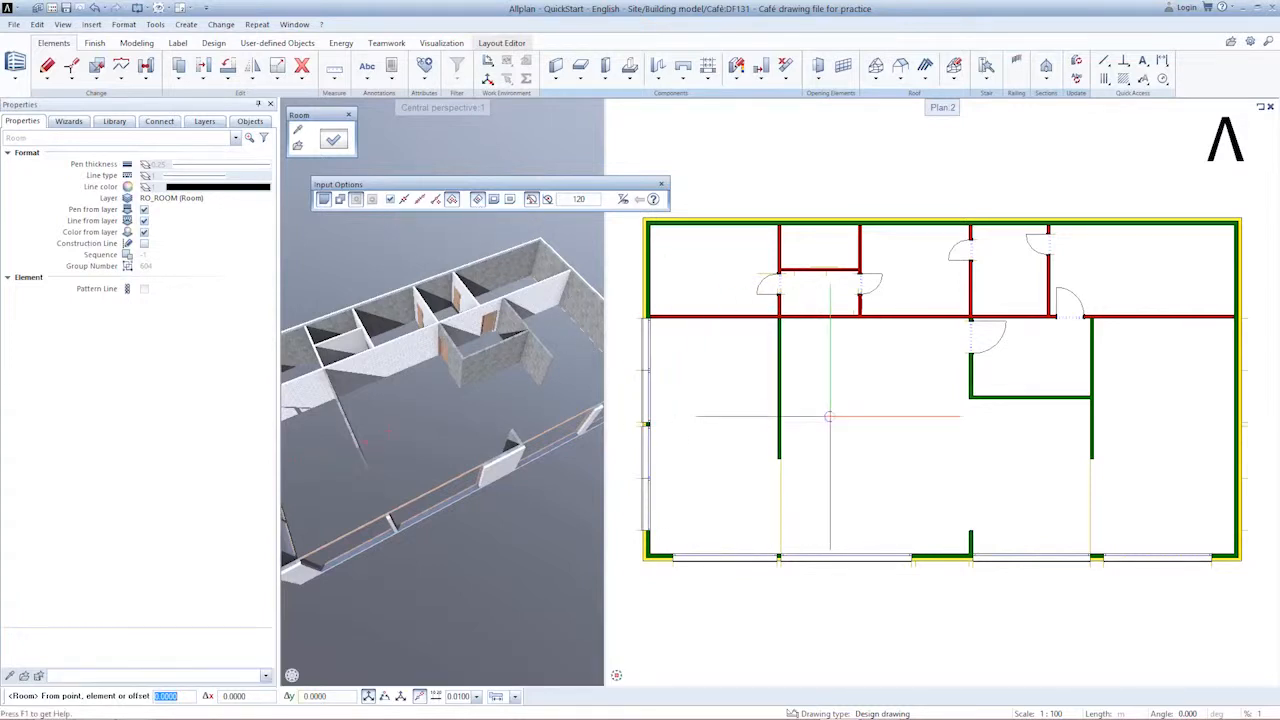
left_click(912, 438)
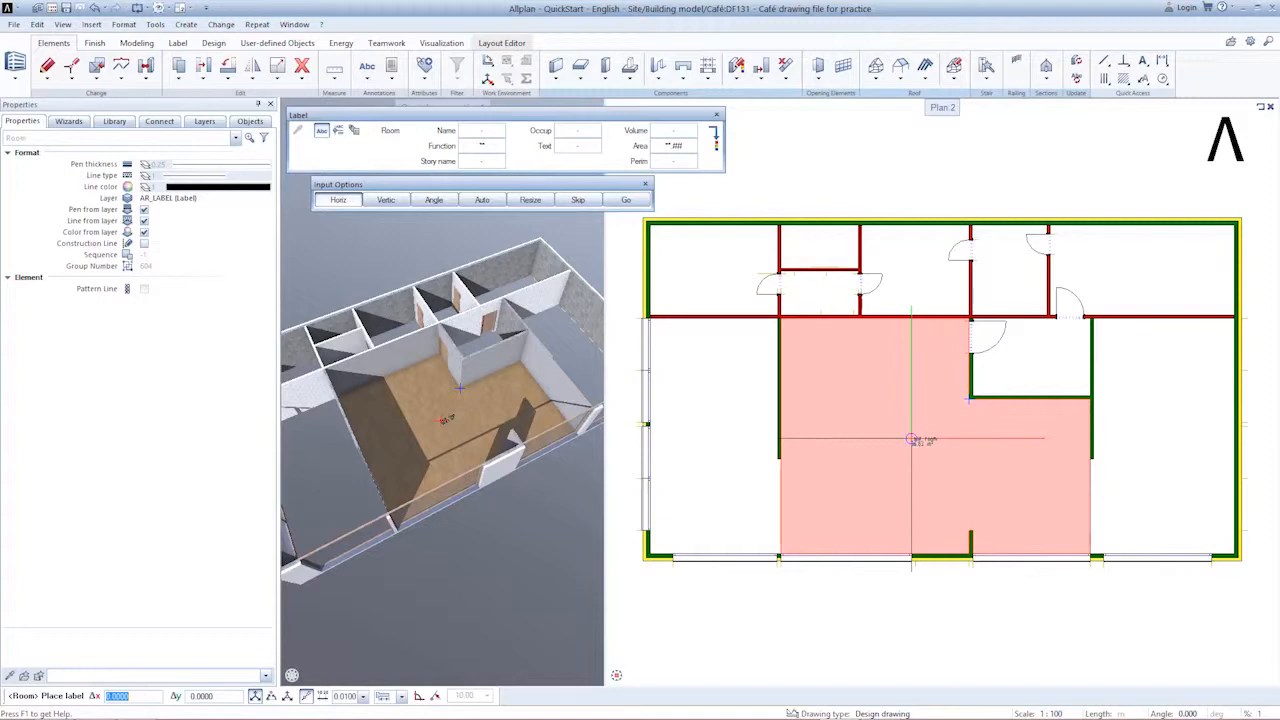
Step: Switch the café room's label to a label style and choose "1 Raumstempel einfach" from the Project folder
scroll(912, 438, "up", 5)
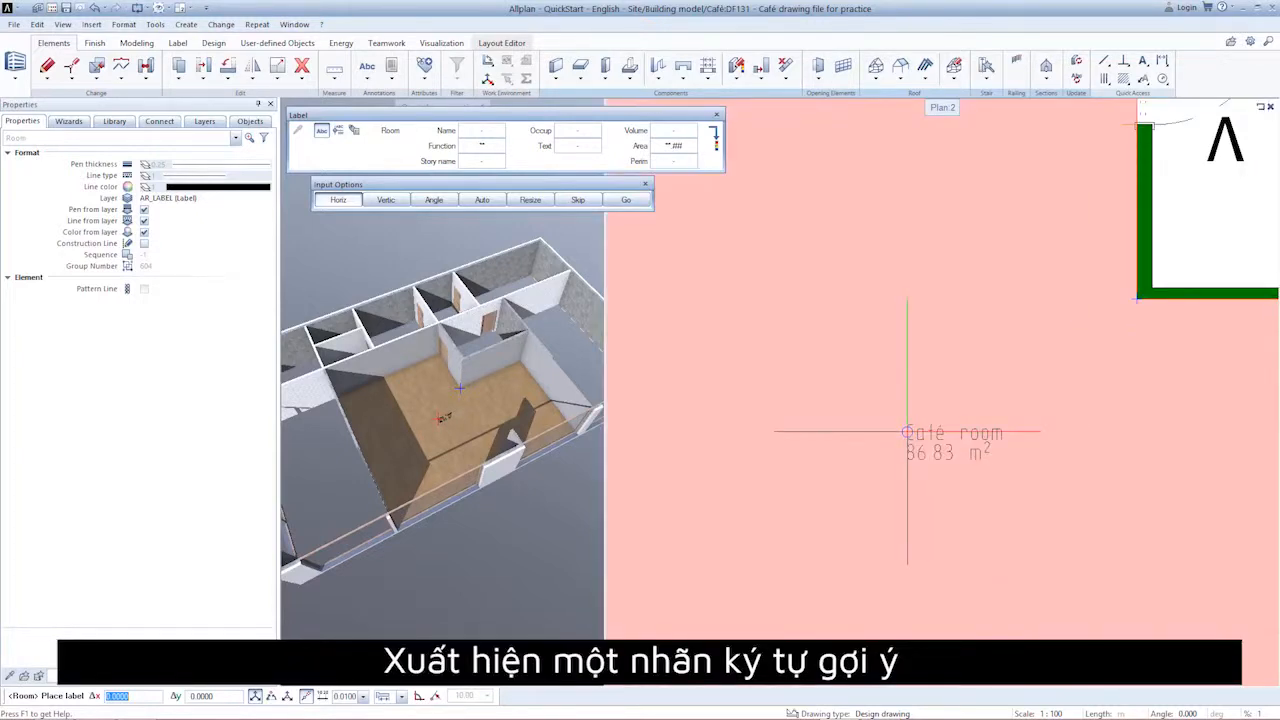
scroll(907, 433, "down", 5)
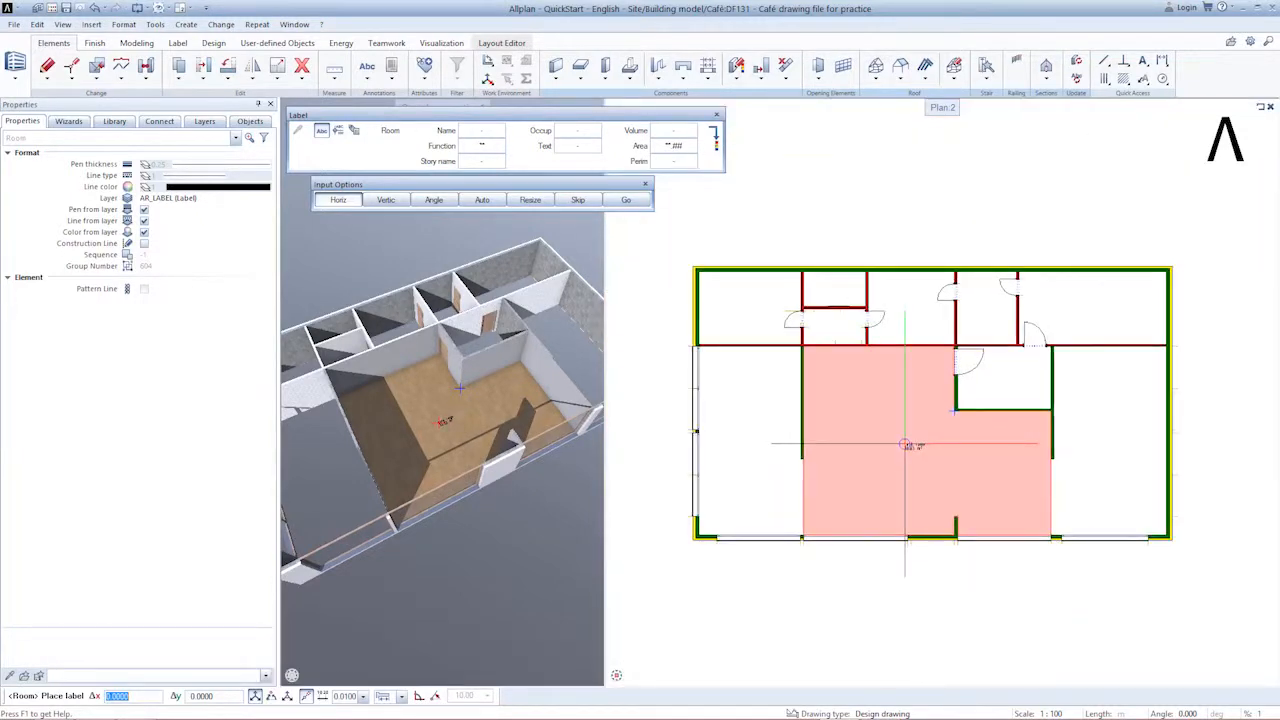
left_click(338, 131)
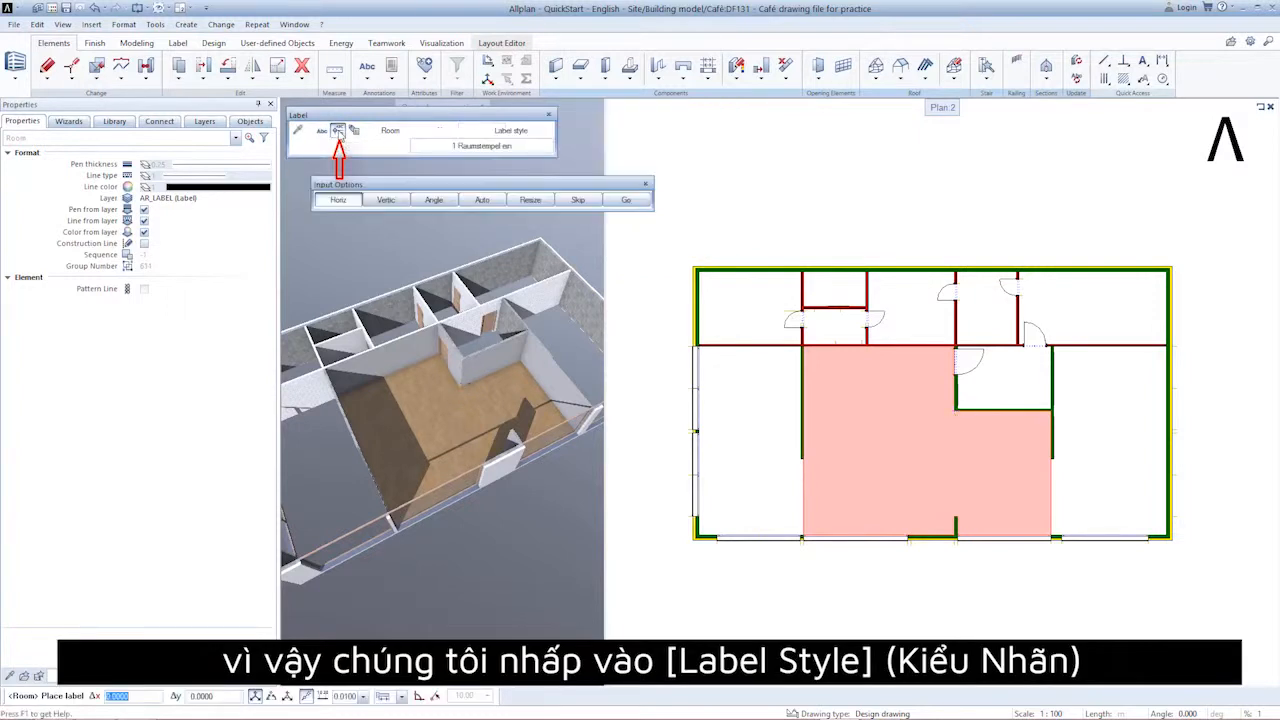
left_click(471, 147)
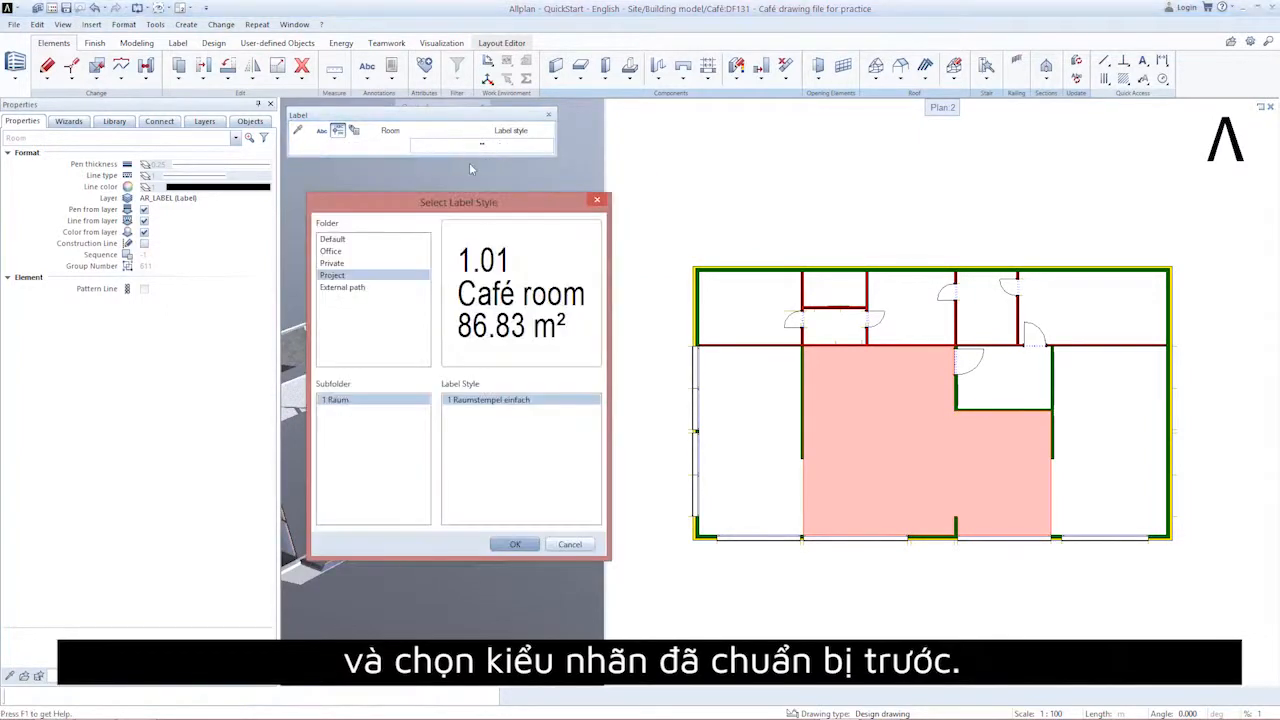
left_click(516, 544)
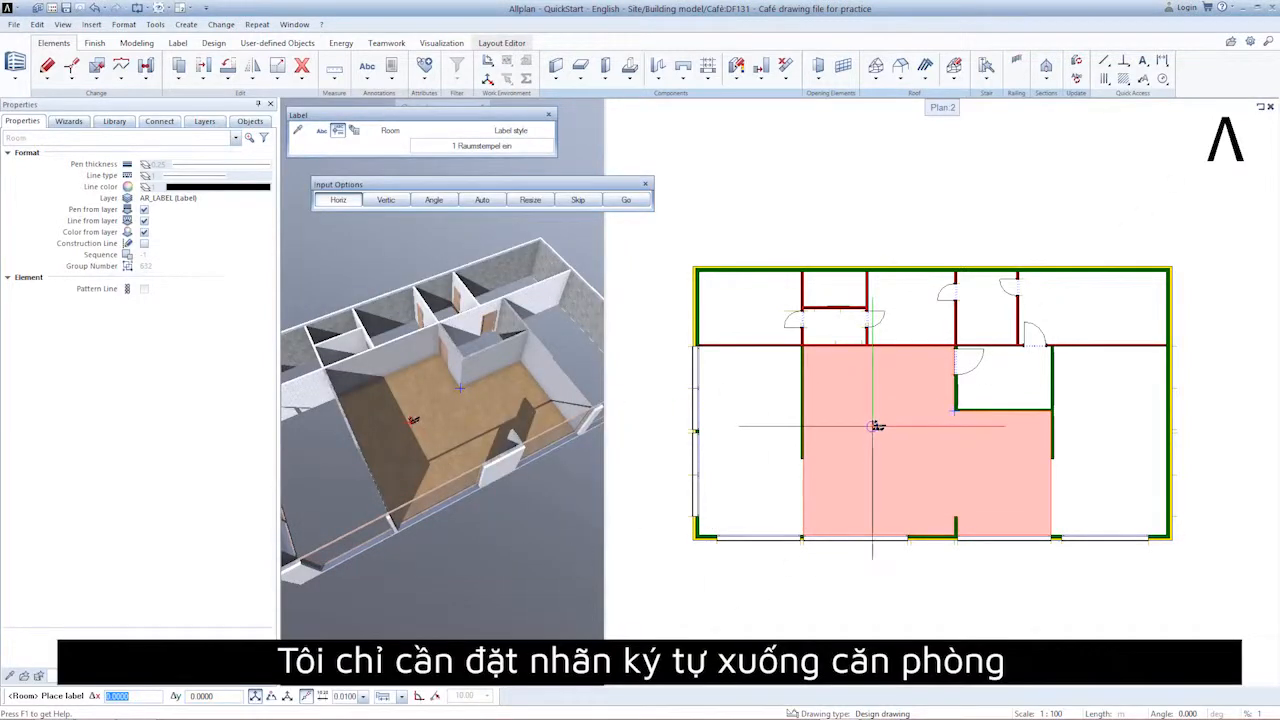
Step: Place the room label inside the central café room and finish the Room command
scroll(877, 426, "up", 2)
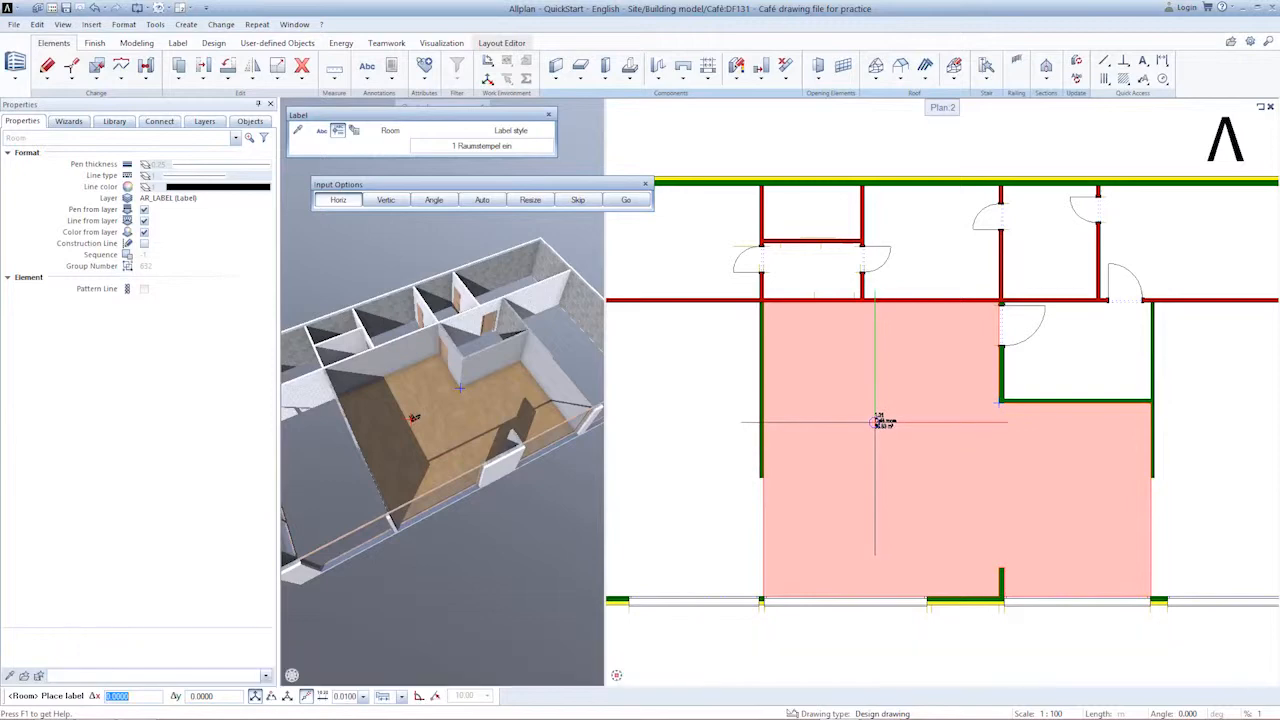
left_click(876, 422)
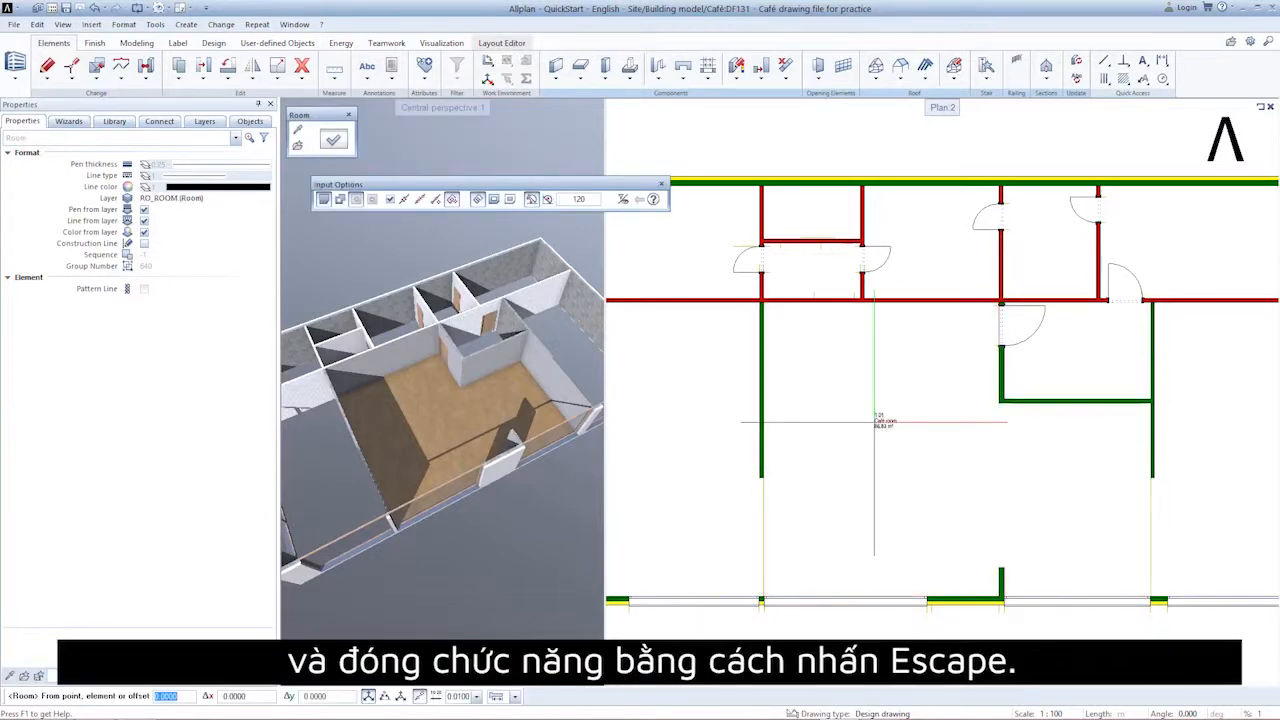
key("Escape")
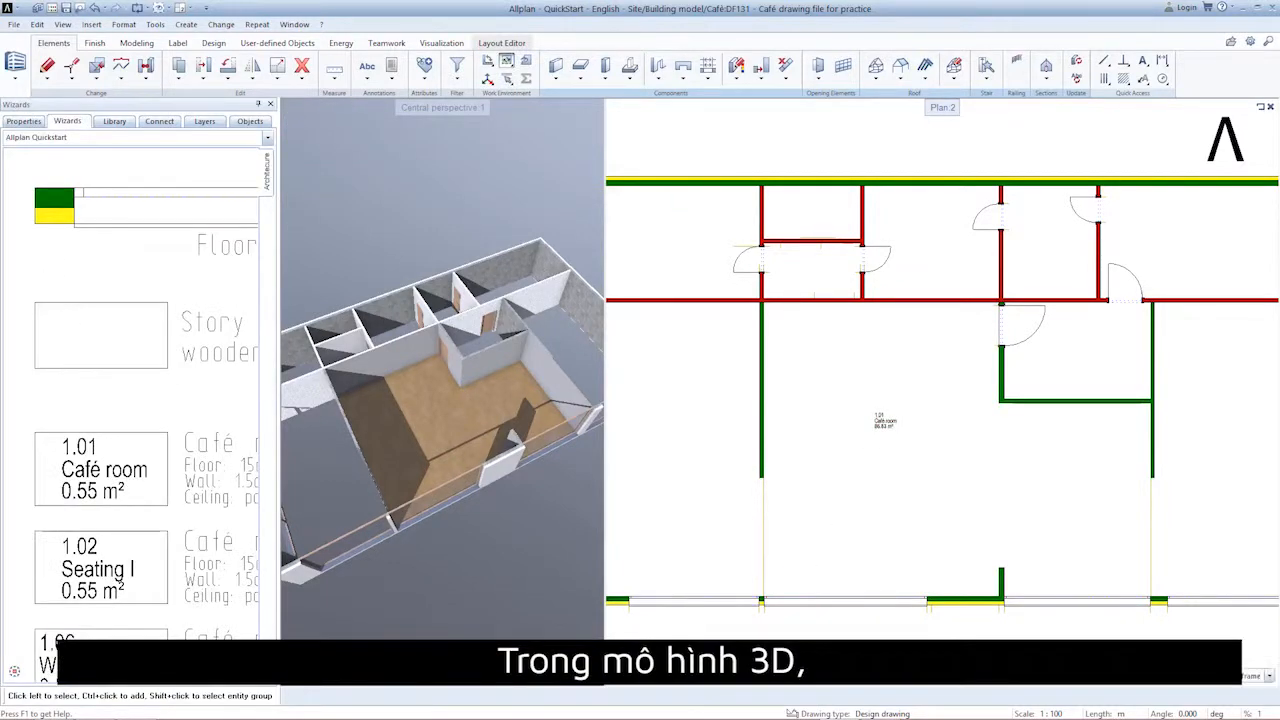
Step: Create the prepared 1.02 Seating I room in the area left of the café room, aligning its label with the café room's label
left_click(632, 677)
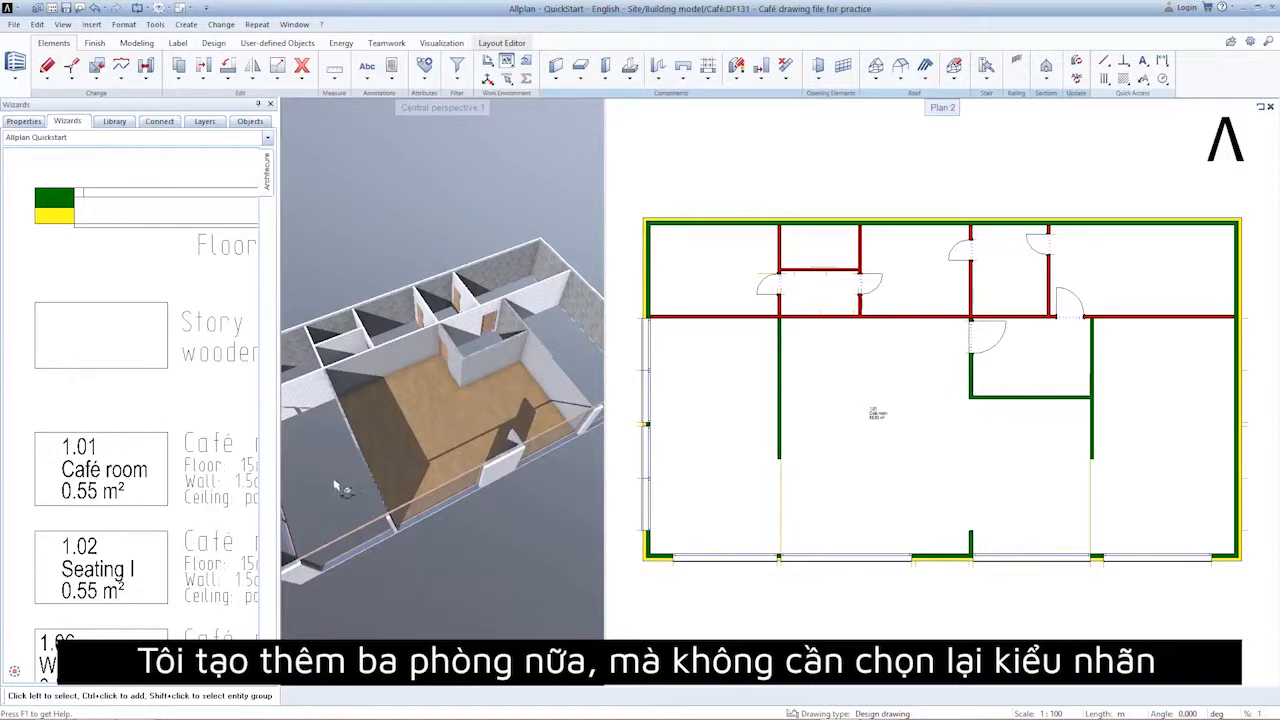
left_click(100, 568)
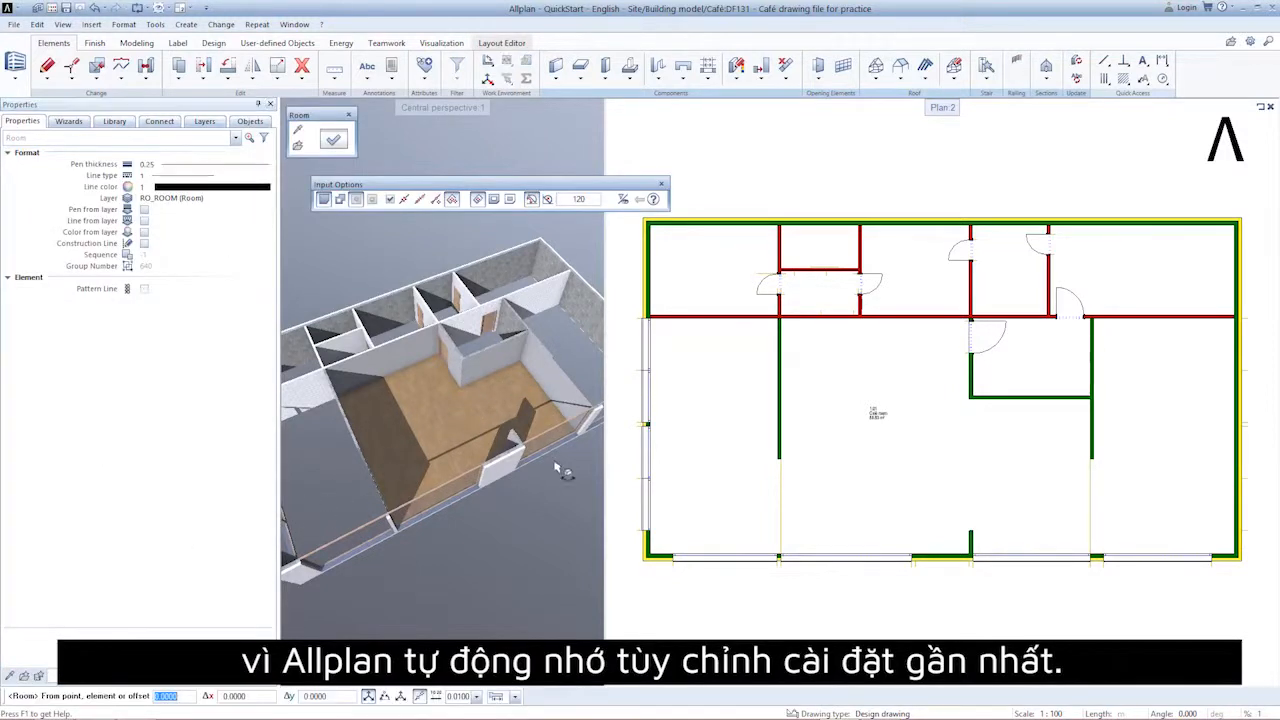
left_click(711, 426)
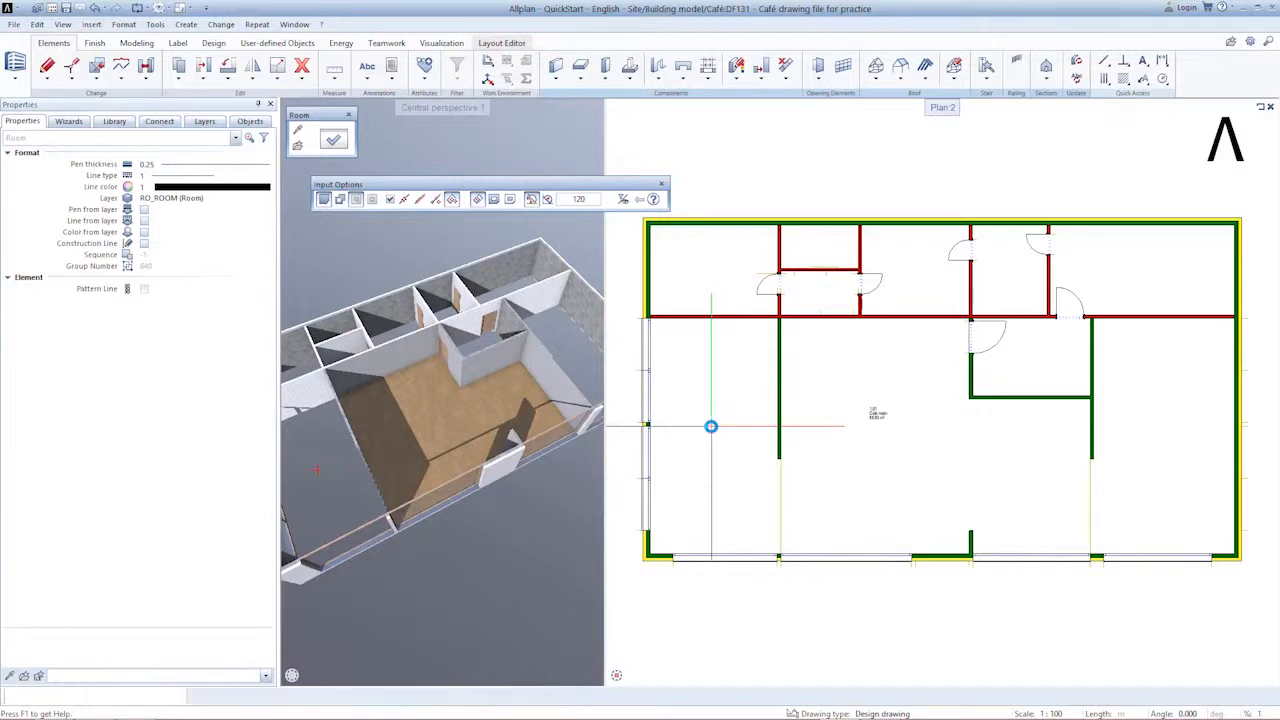
left_click(876, 418)
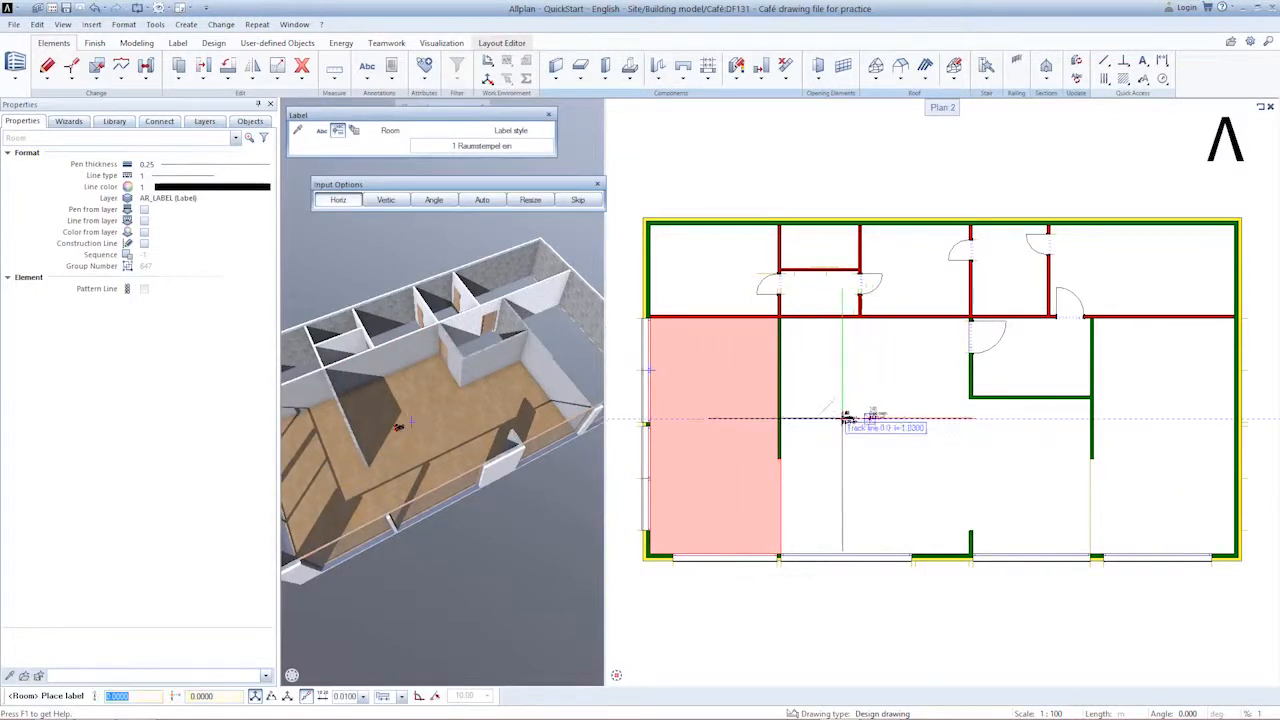
left_click(714, 418)
key("Escape")
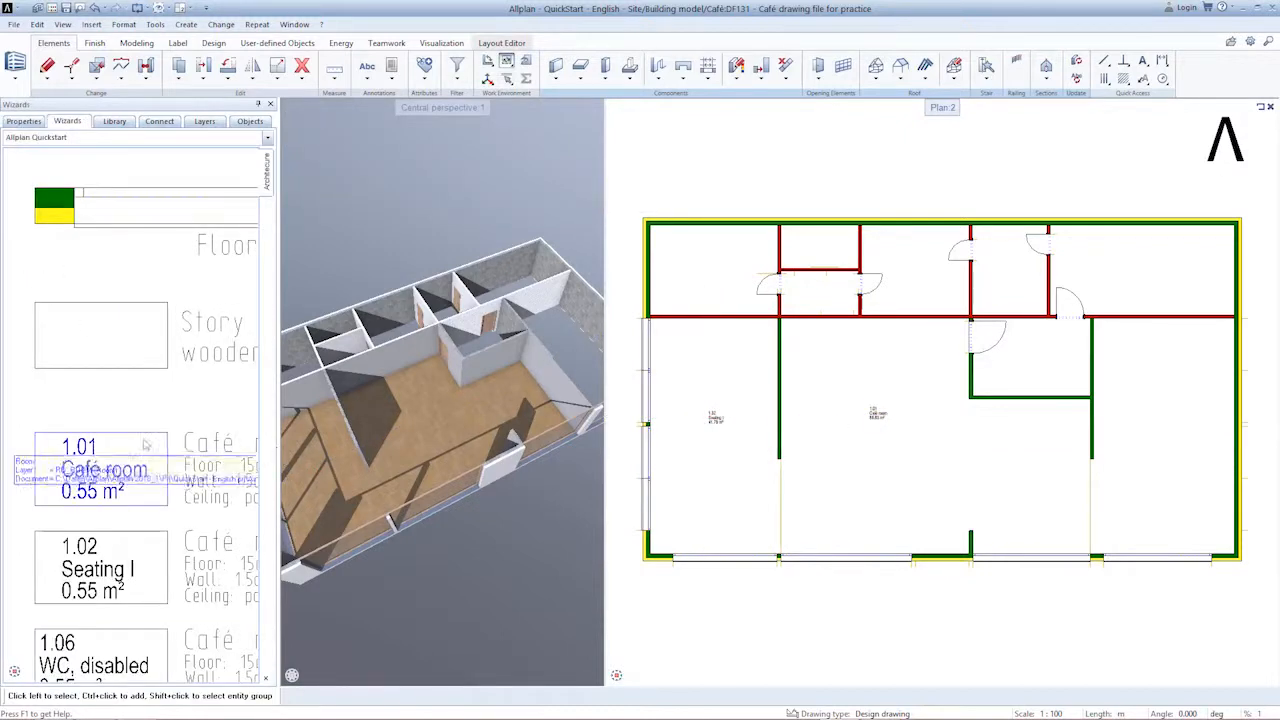
Step: Create the prepared 1.03 Seating II room in the area right of the café room, aligning its label with the café room's label
scroll(150, 480, "down", 3)
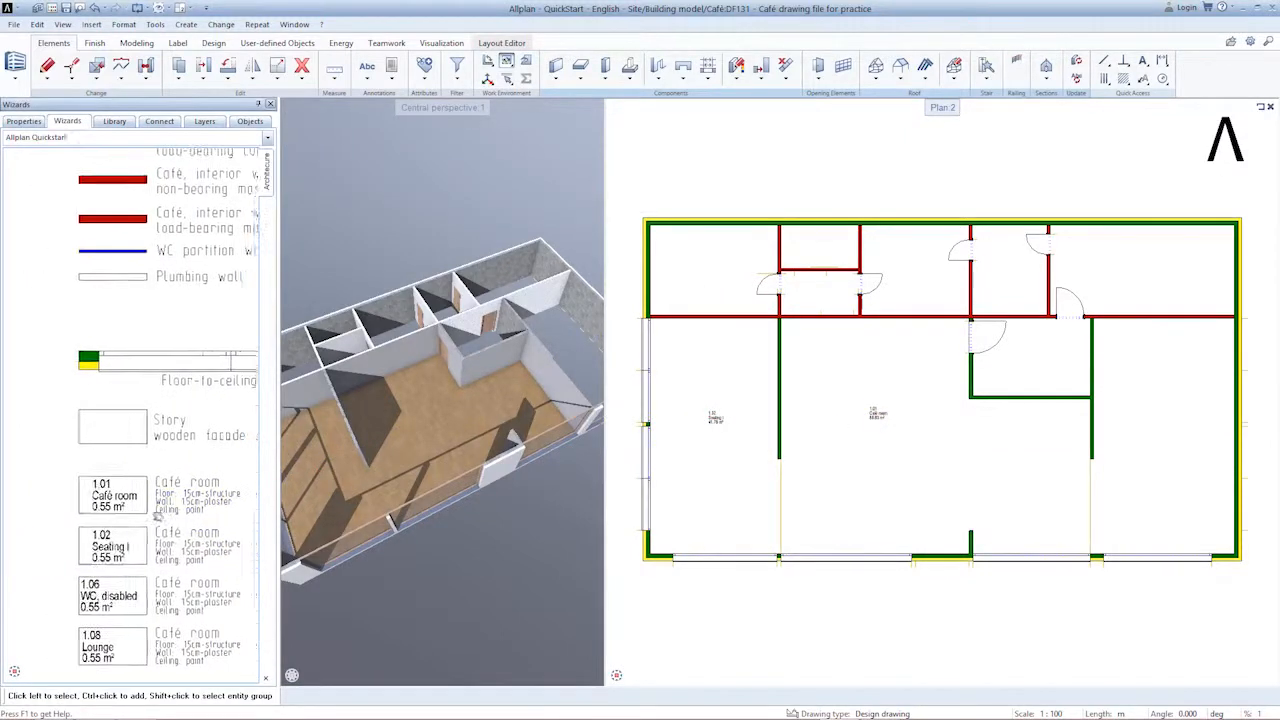
middle_click_drag(157, 516, 31, 519)
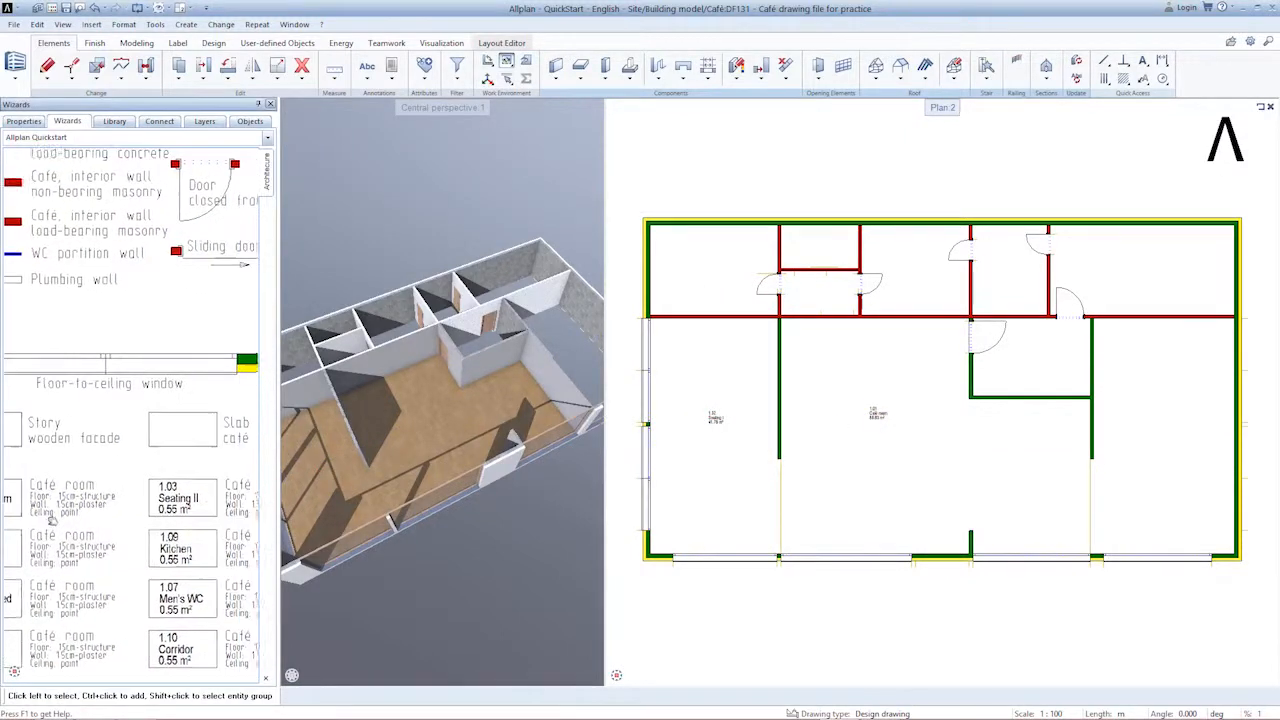
left_click(210, 489)
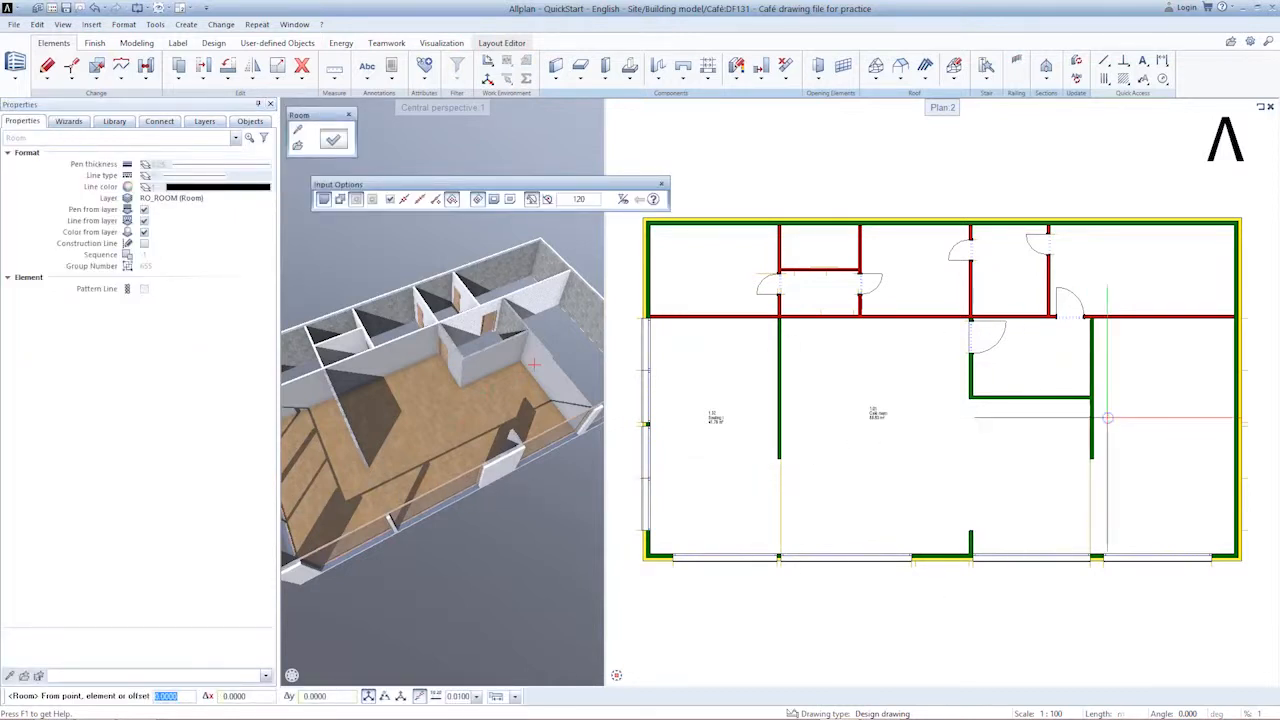
left_click(1180, 428)
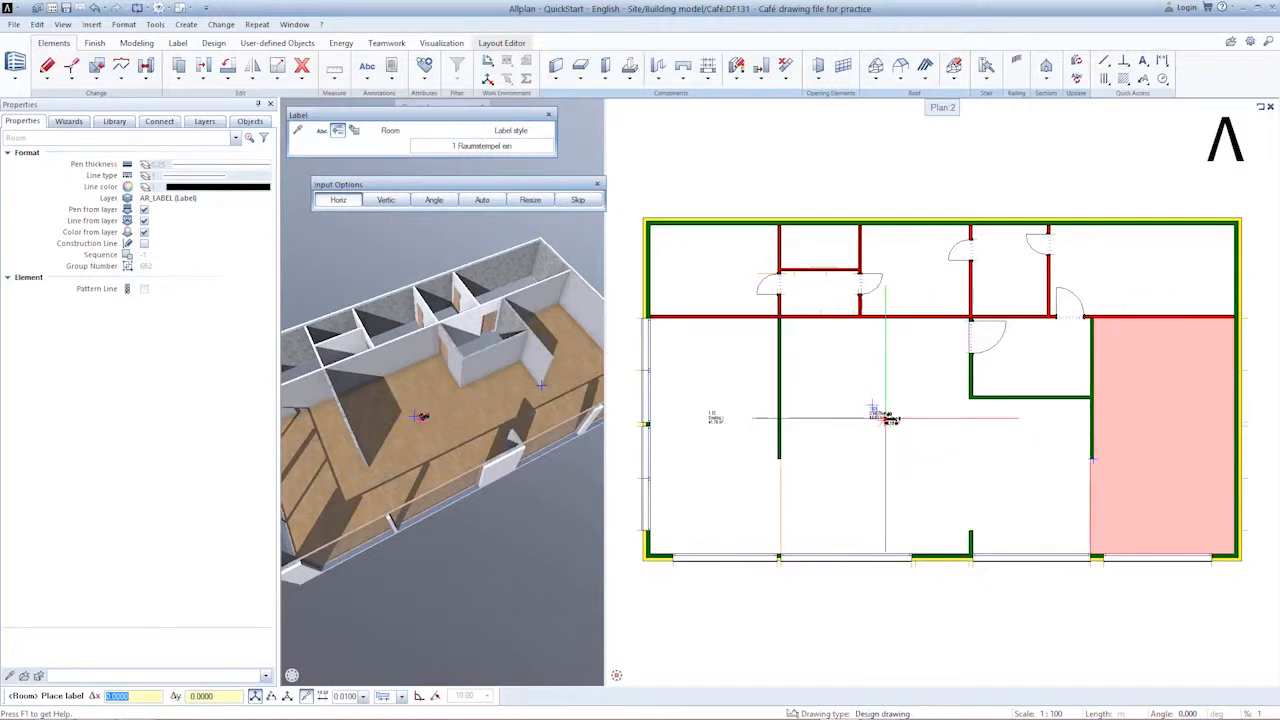
left_click(1165, 417)
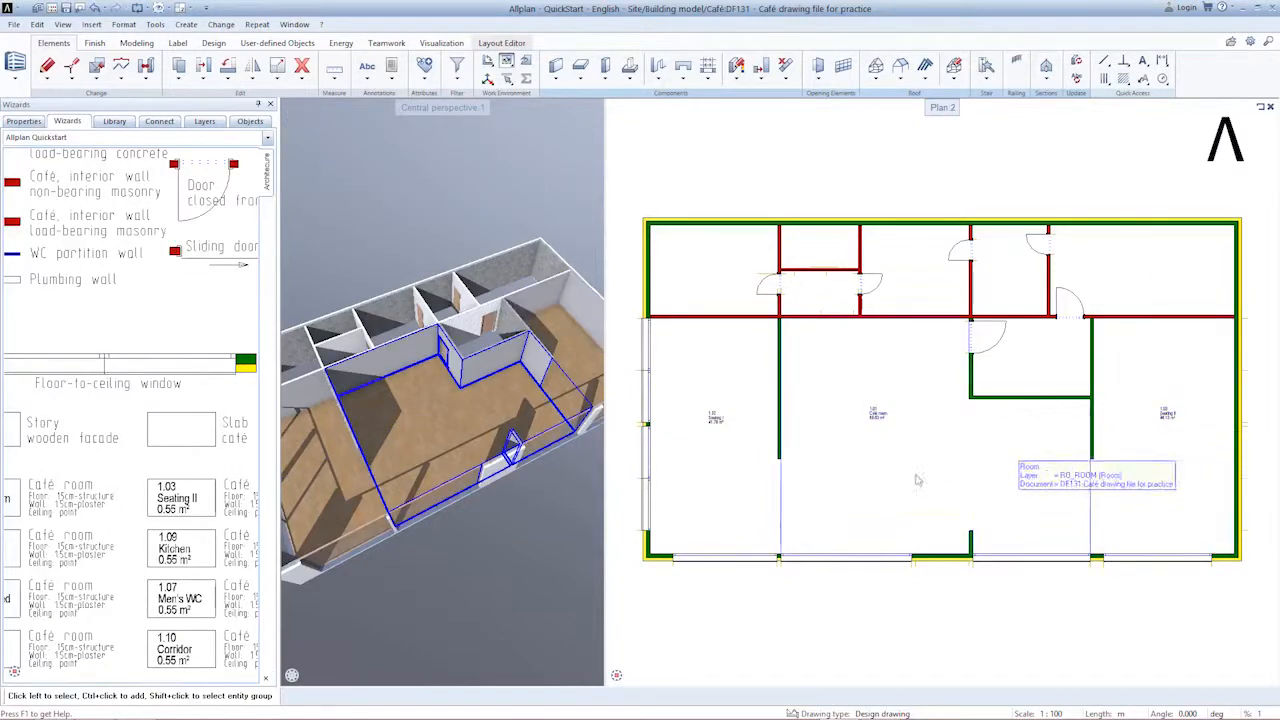
Step: Create the prepared 1.09 Kitchen room manually by diagonal corner points in the small concrete-walled space, and place its label inside
left_click(210, 550)
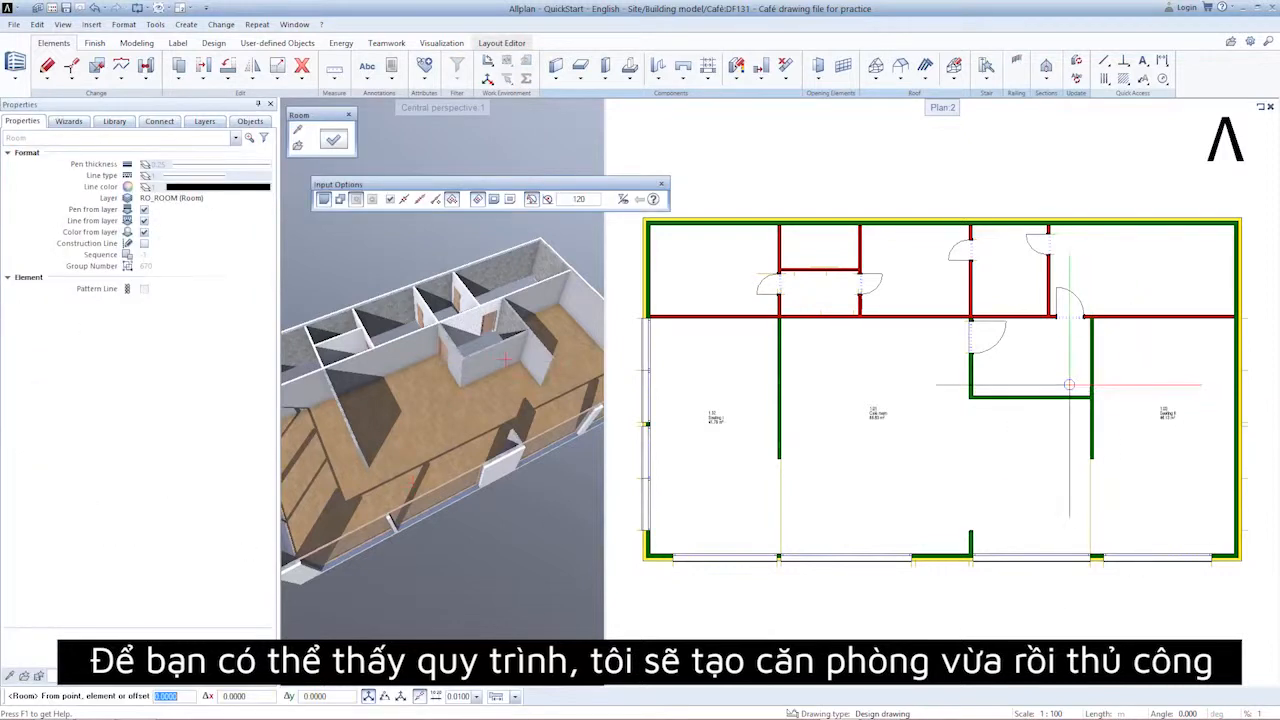
scroll(1045, 376, "up", 4)
left_click(856, 228)
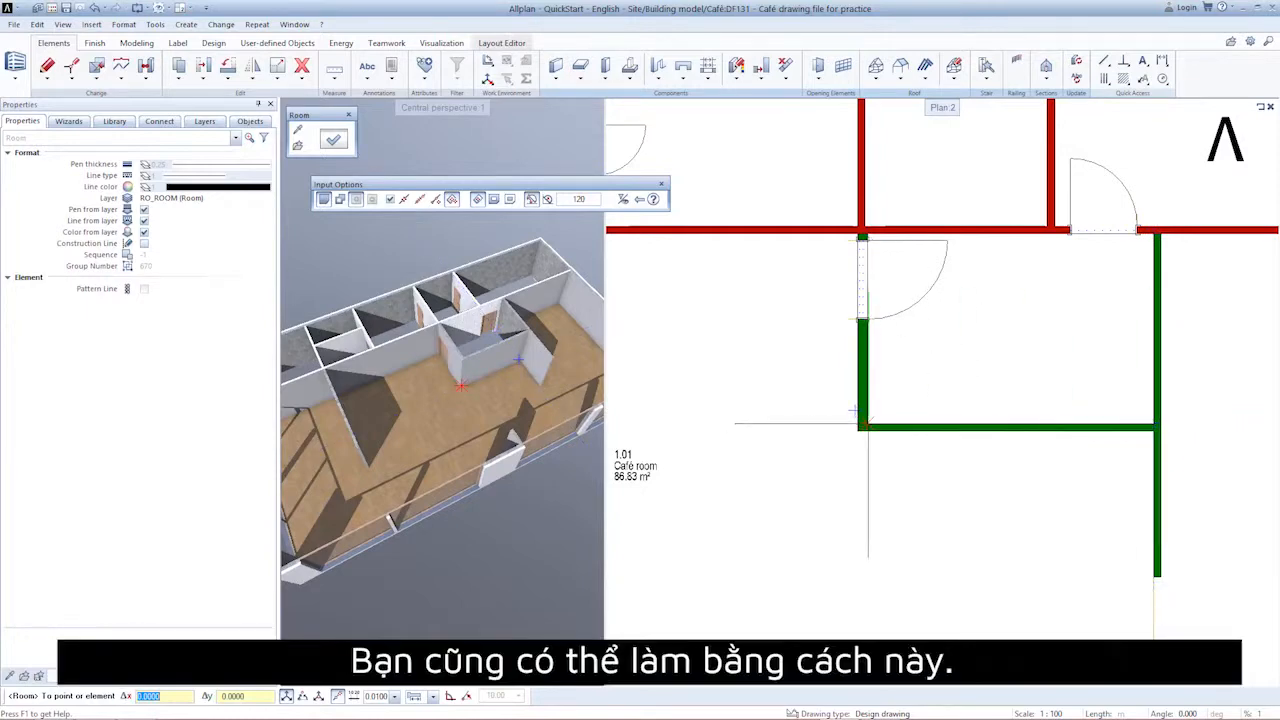
left_click(1155, 428)
left_click(1000, 340)
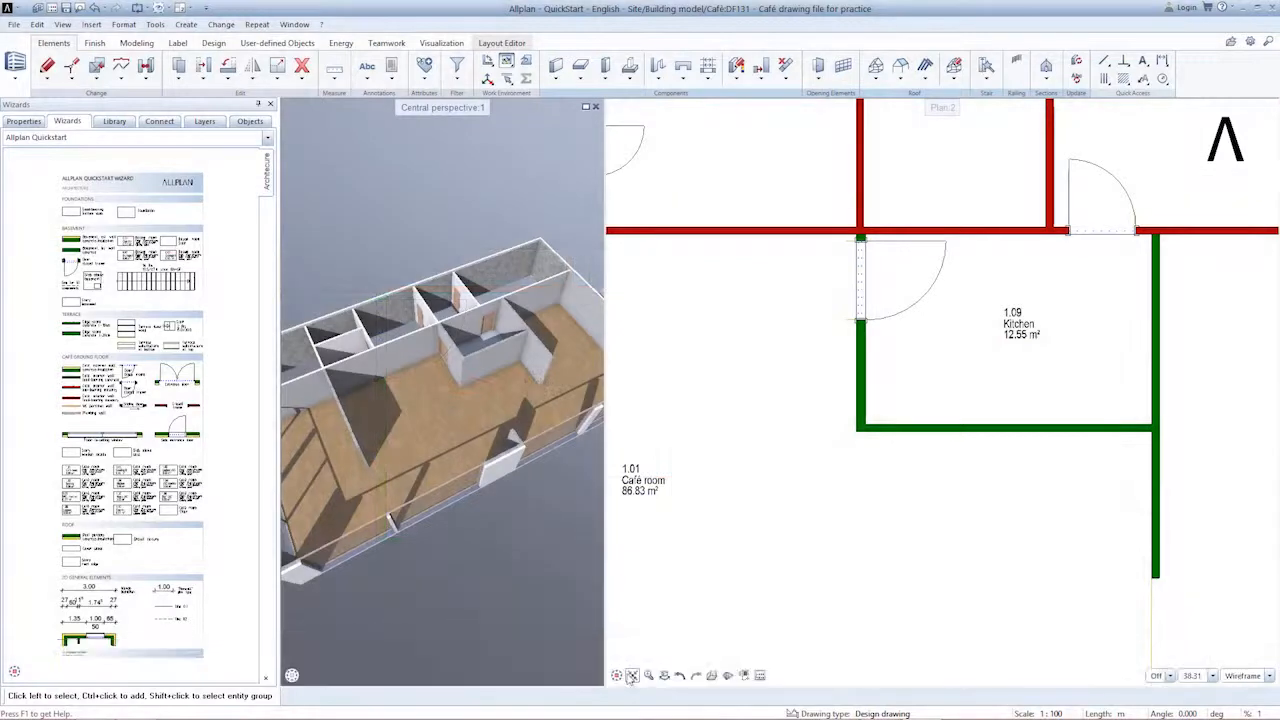
left_click(630, 677)
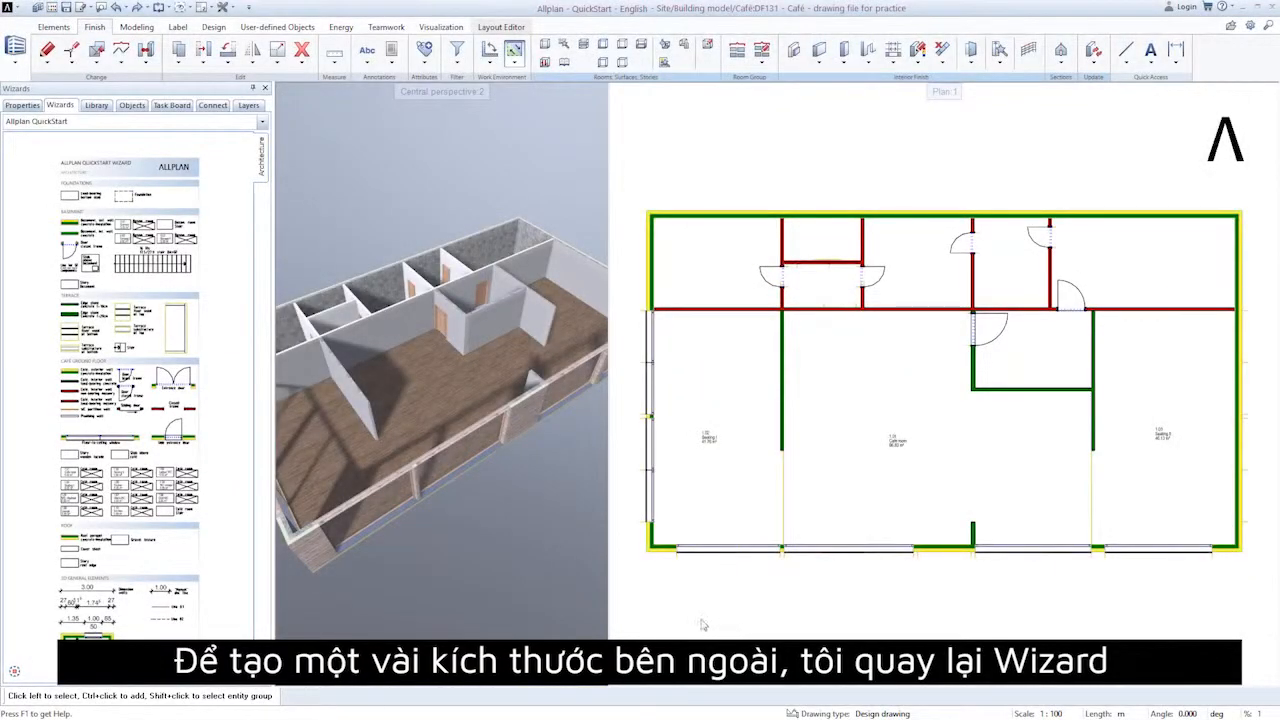
Step: Start Dimension Walls from the wizard's wall dimension line and select the left, rear and right exterior walls for dimensioning
scroll(103, 606, "up", 5)
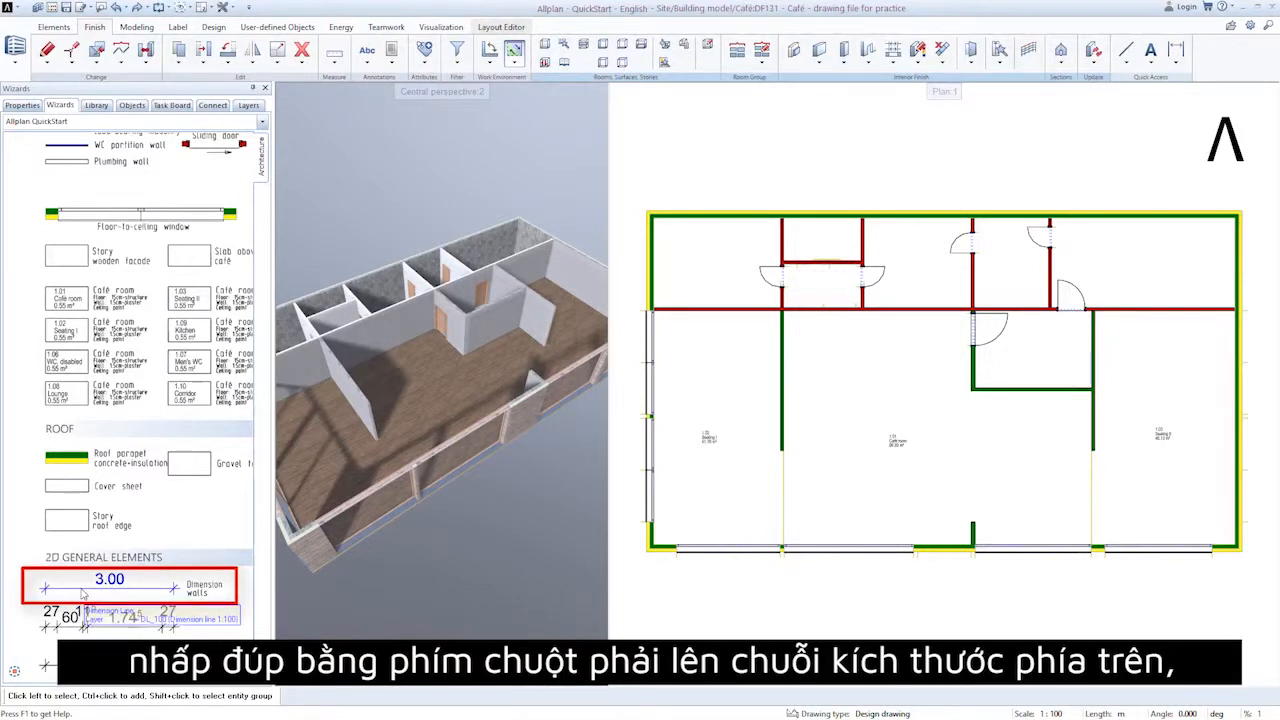
right_click(82, 594)
right_click(82, 594)
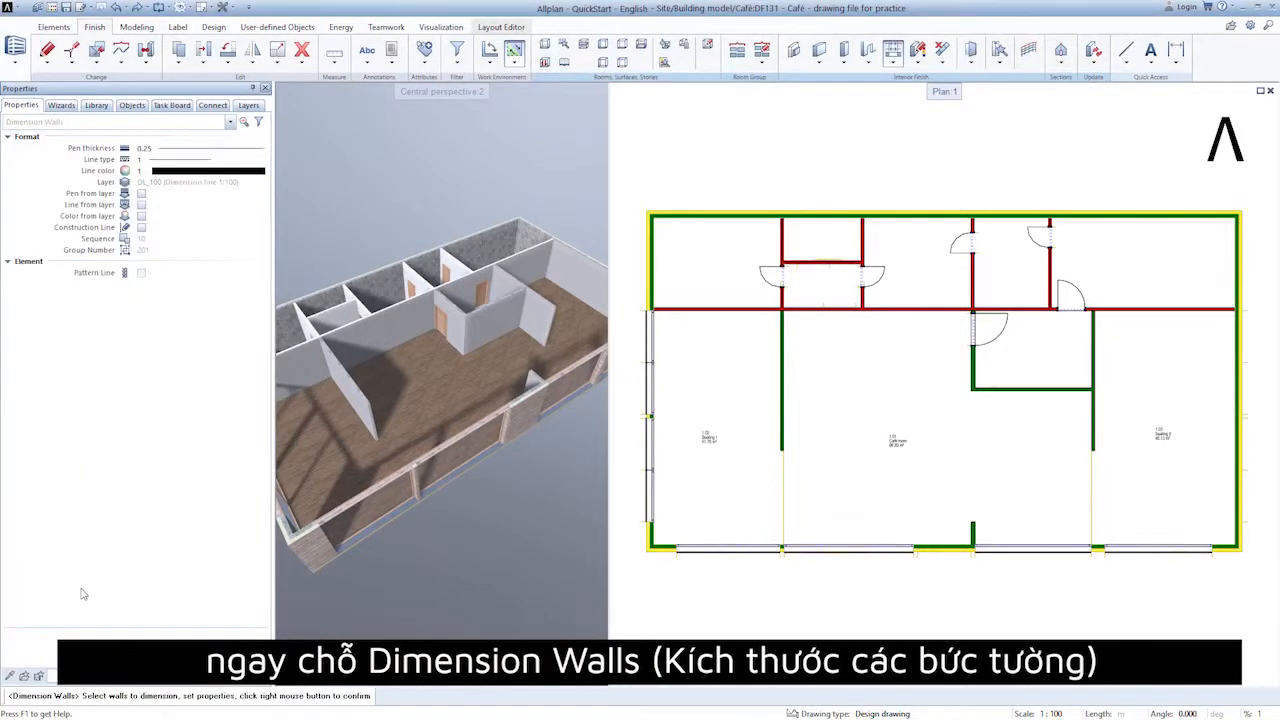
left_click(652, 255)
left_click(700, 214)
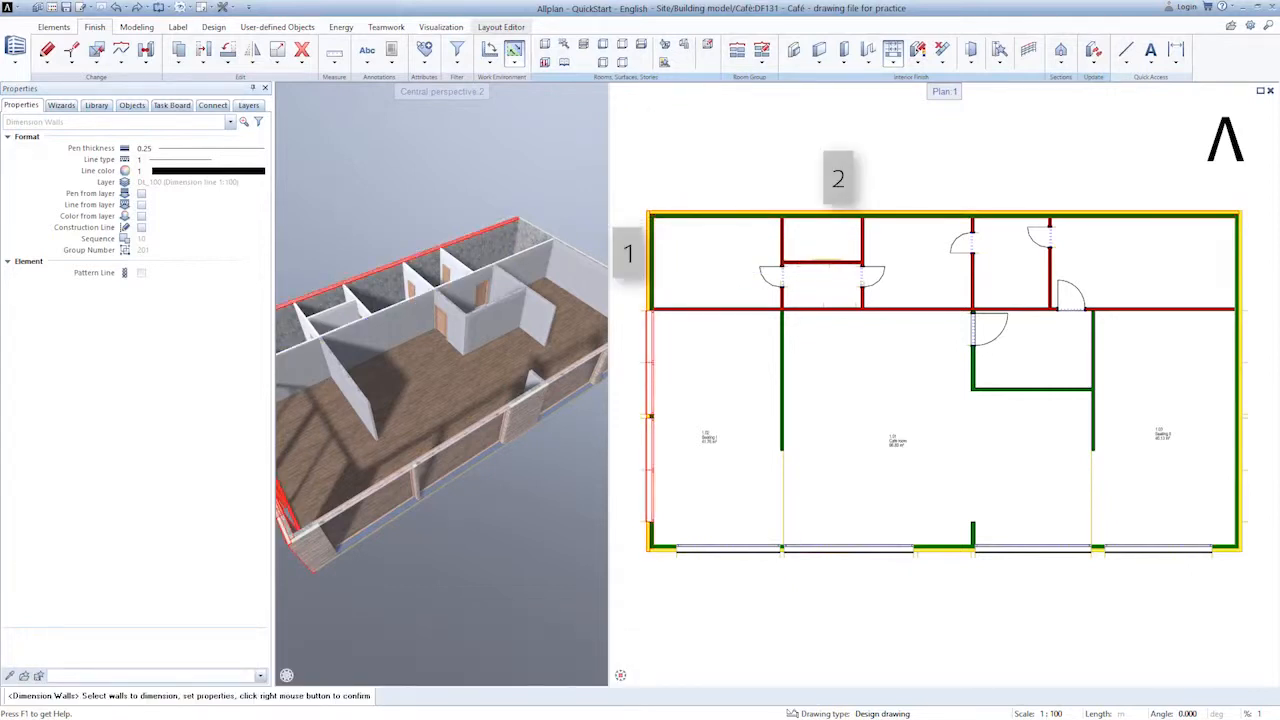
left_click(1238, 254)
scroll(1244, 254, "up", 2)
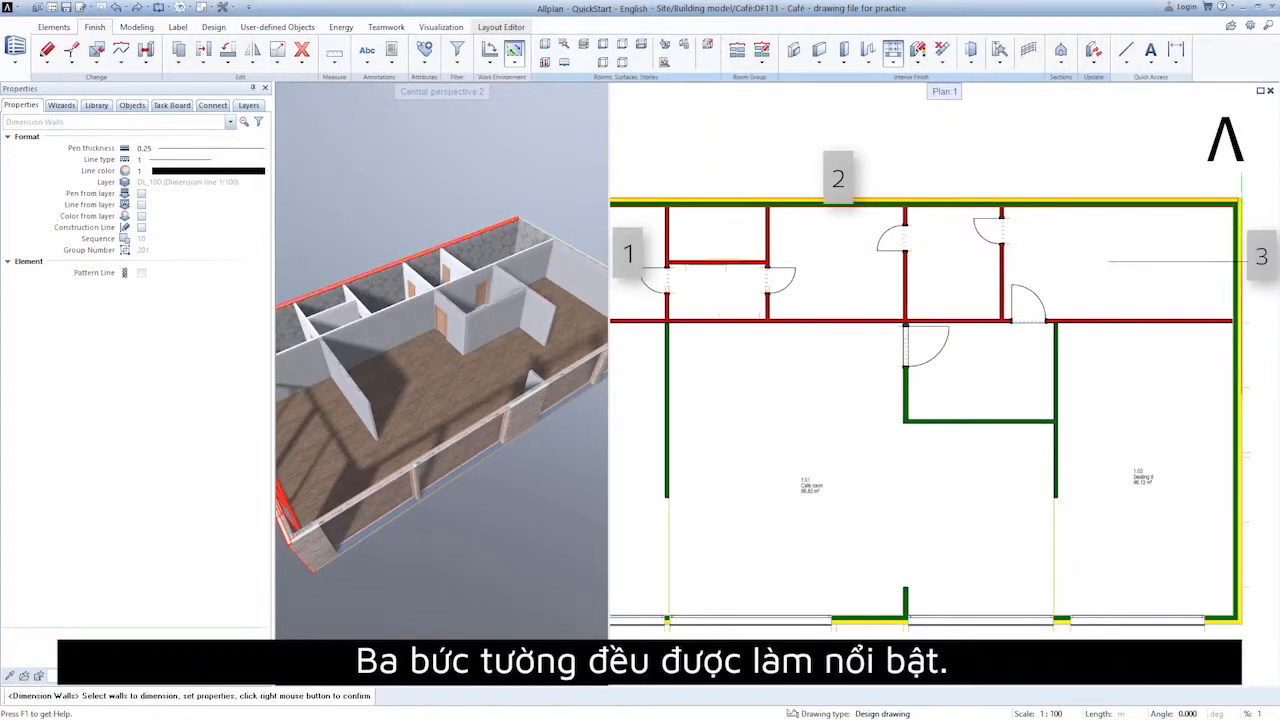
scroll(1156, 260, "down", 2)
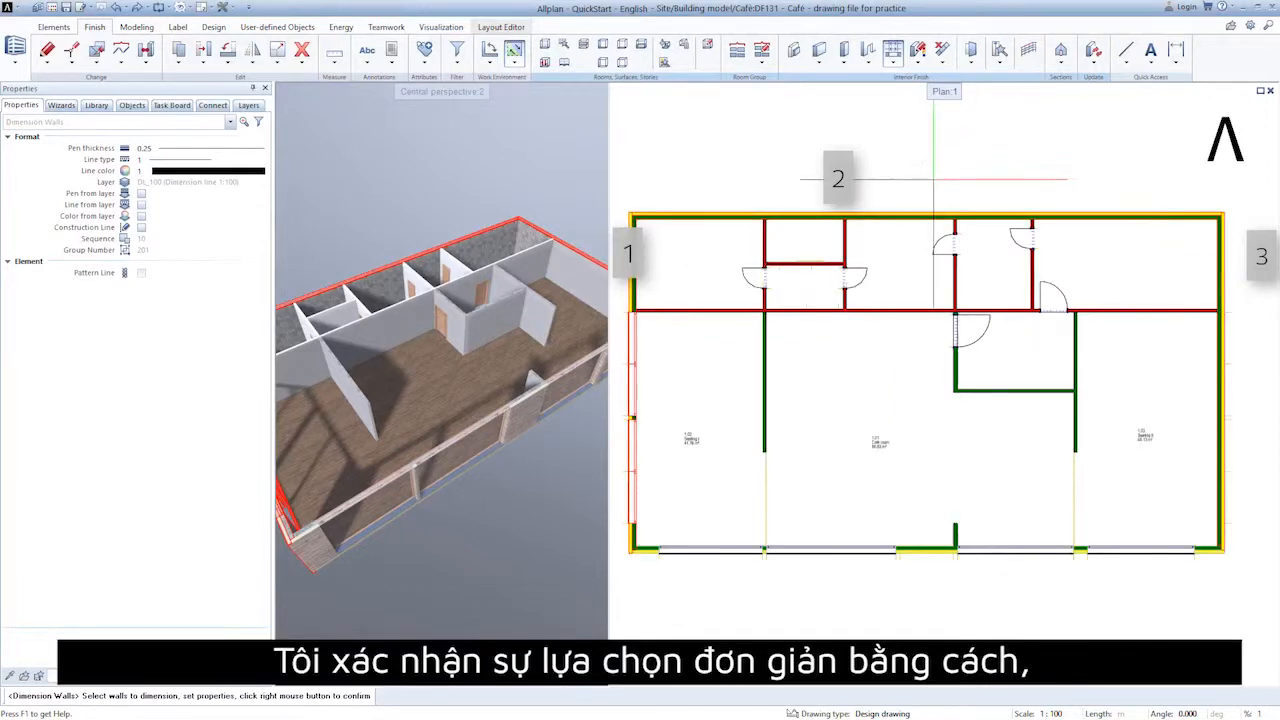
right_click(890, 169)
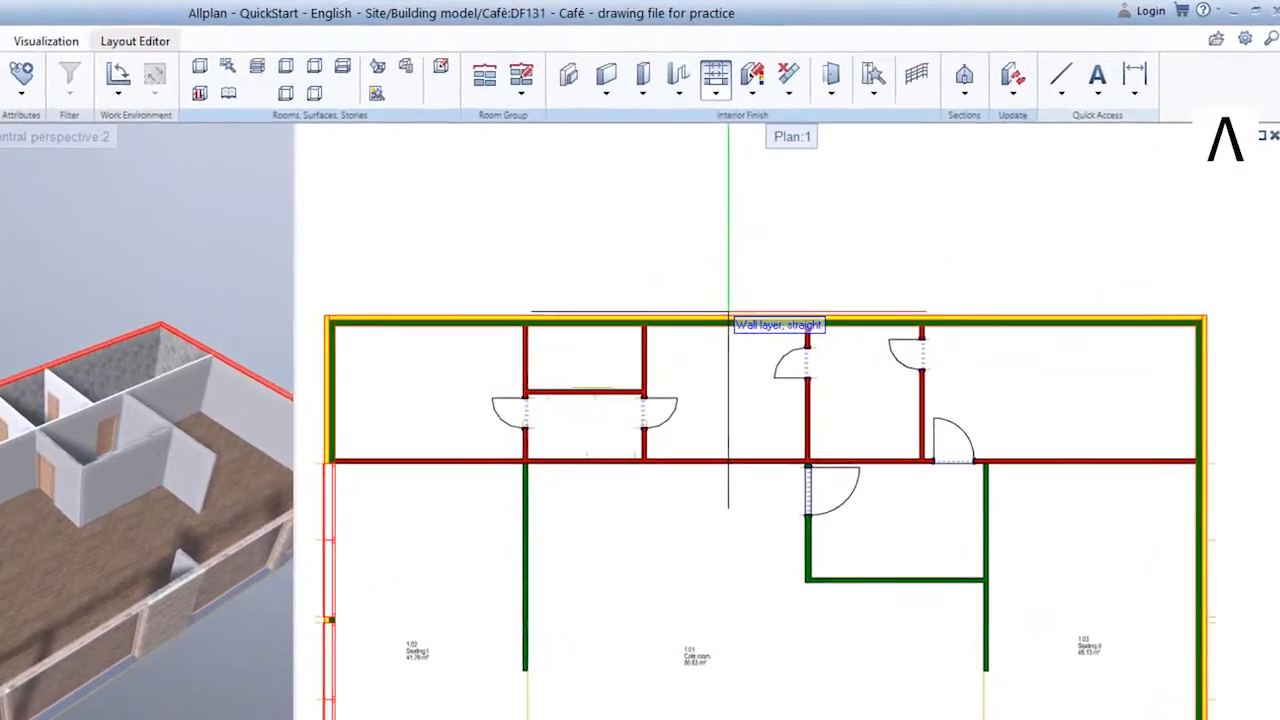
Step: Align the dimension lines with the rear exterior wall and place the dimension chains outside the building behind that wall
left_click(728, 320)
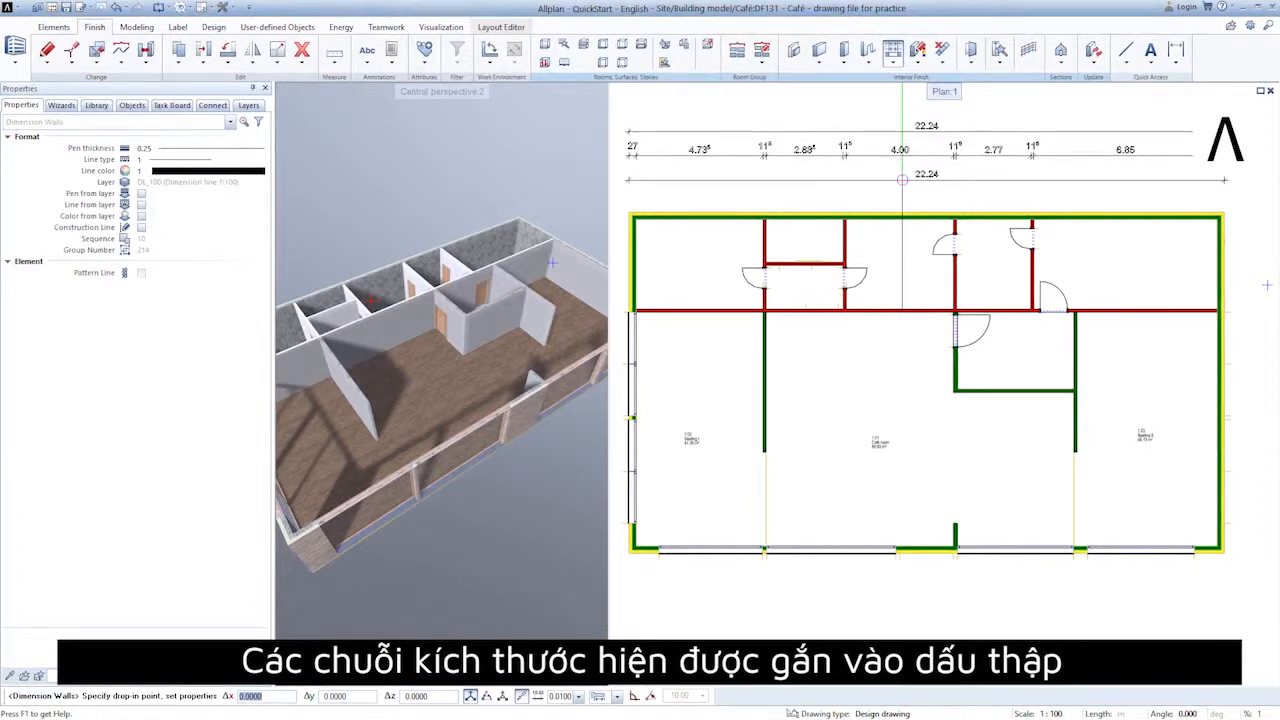
left_click(902, 176)
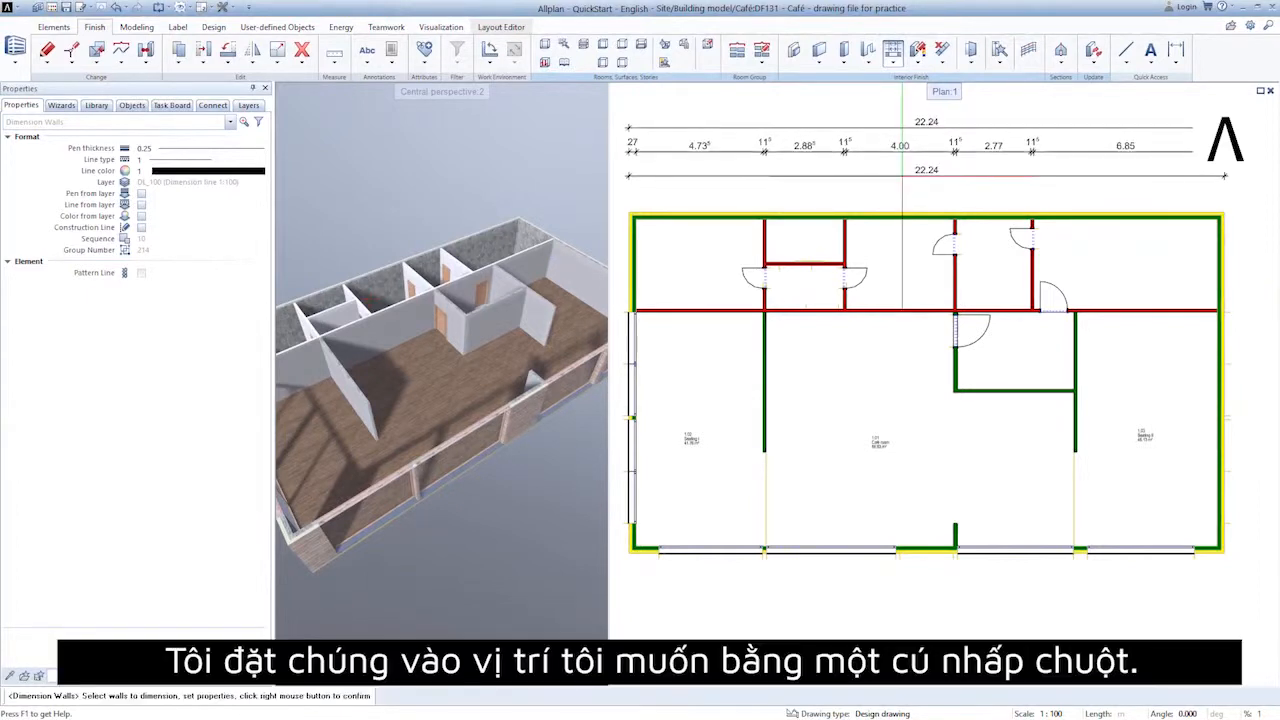
scroll(902, 176, "down", 2)
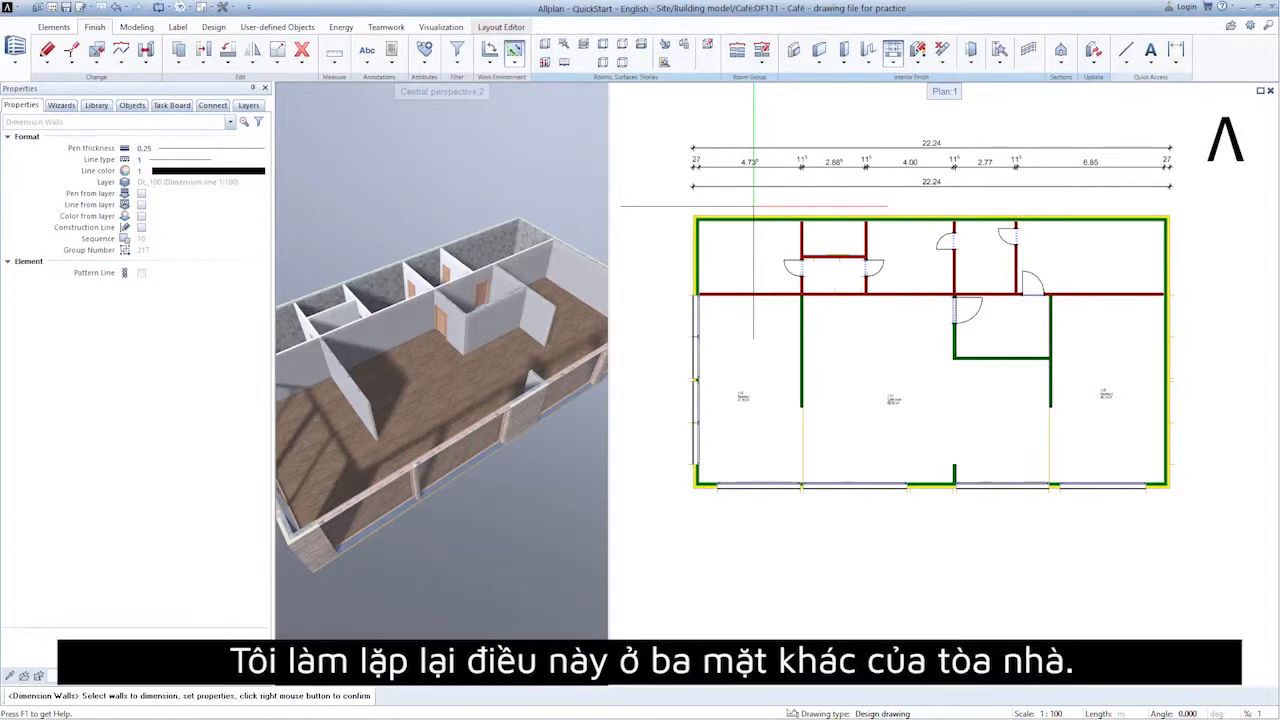
Step: Dimension the rear, left and front exterior walls with chains aligned to the left exterior wall, placing them outside the building beside it
left_click(737, 219)
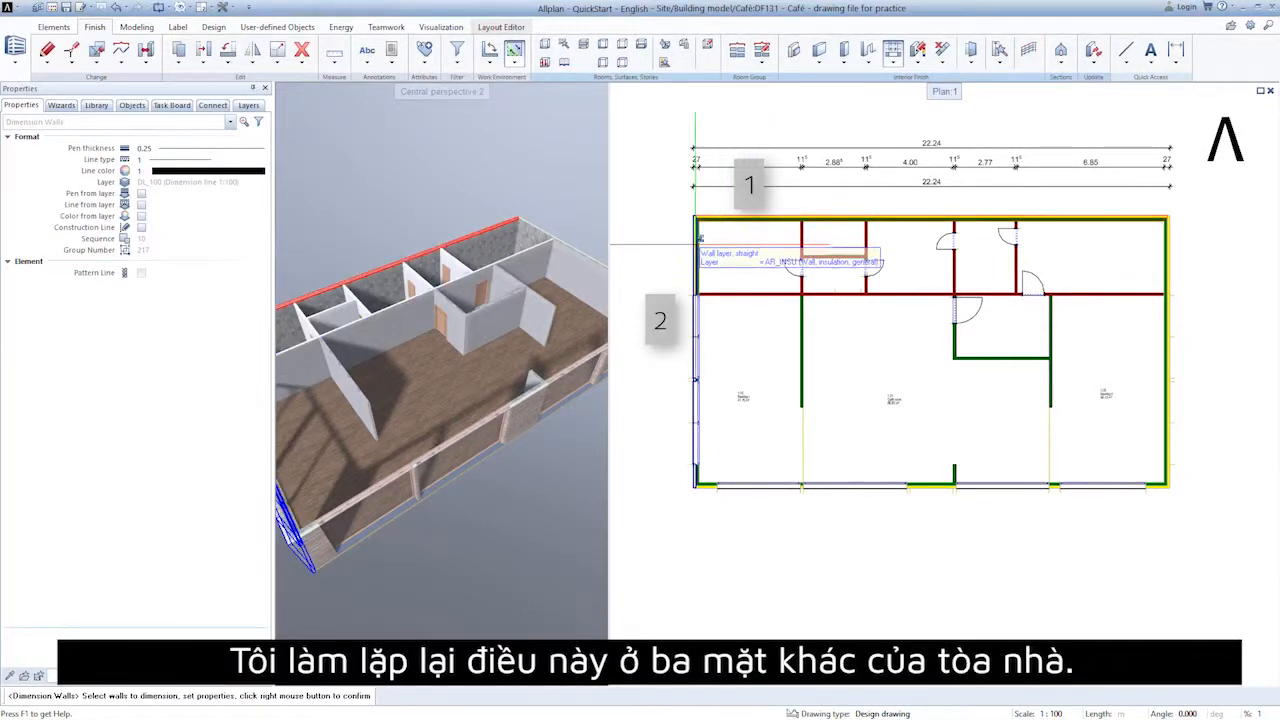
left_click(698, 240)
left_click(716, 487)
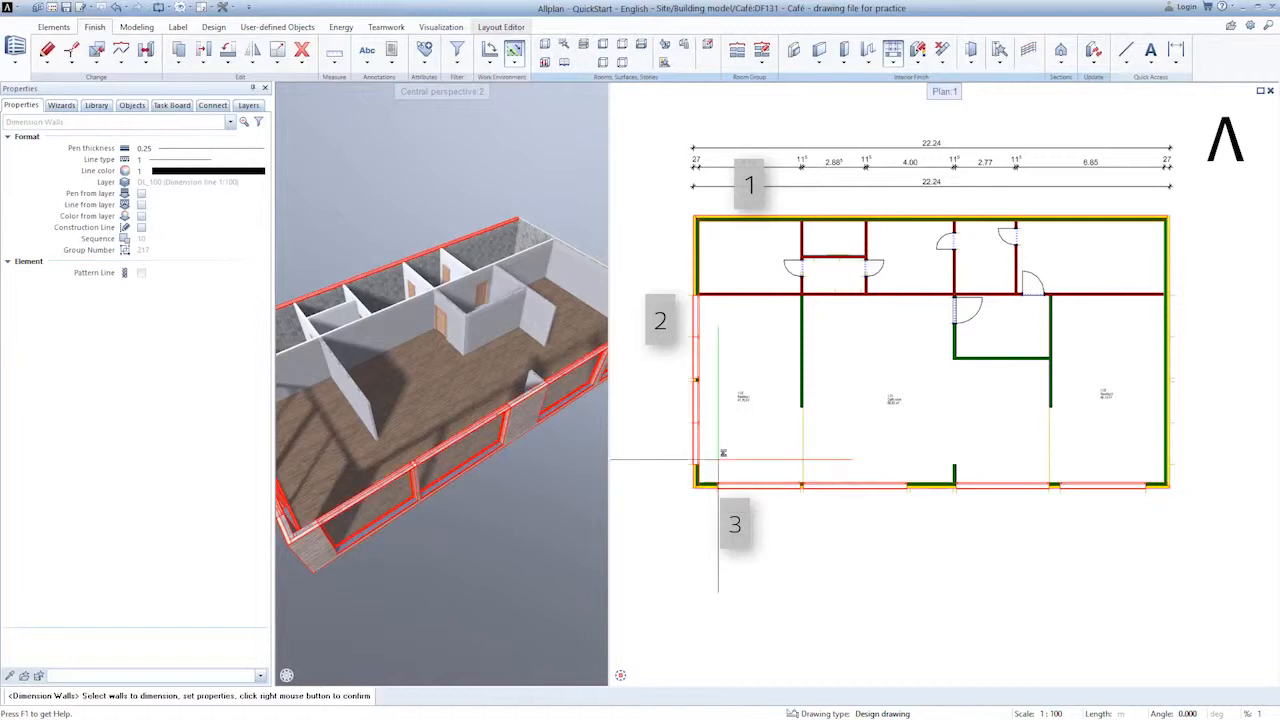
right_click(718, 460)
left_click(697, 266)
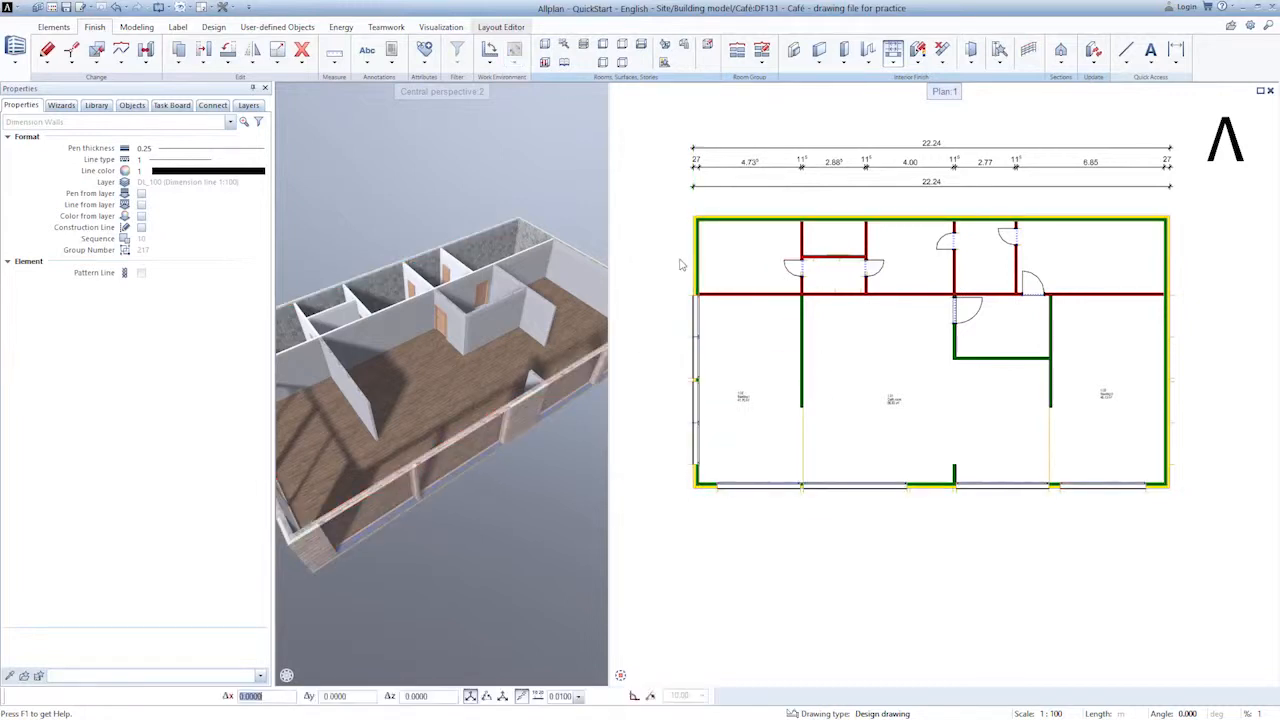
left_click(657, 264)
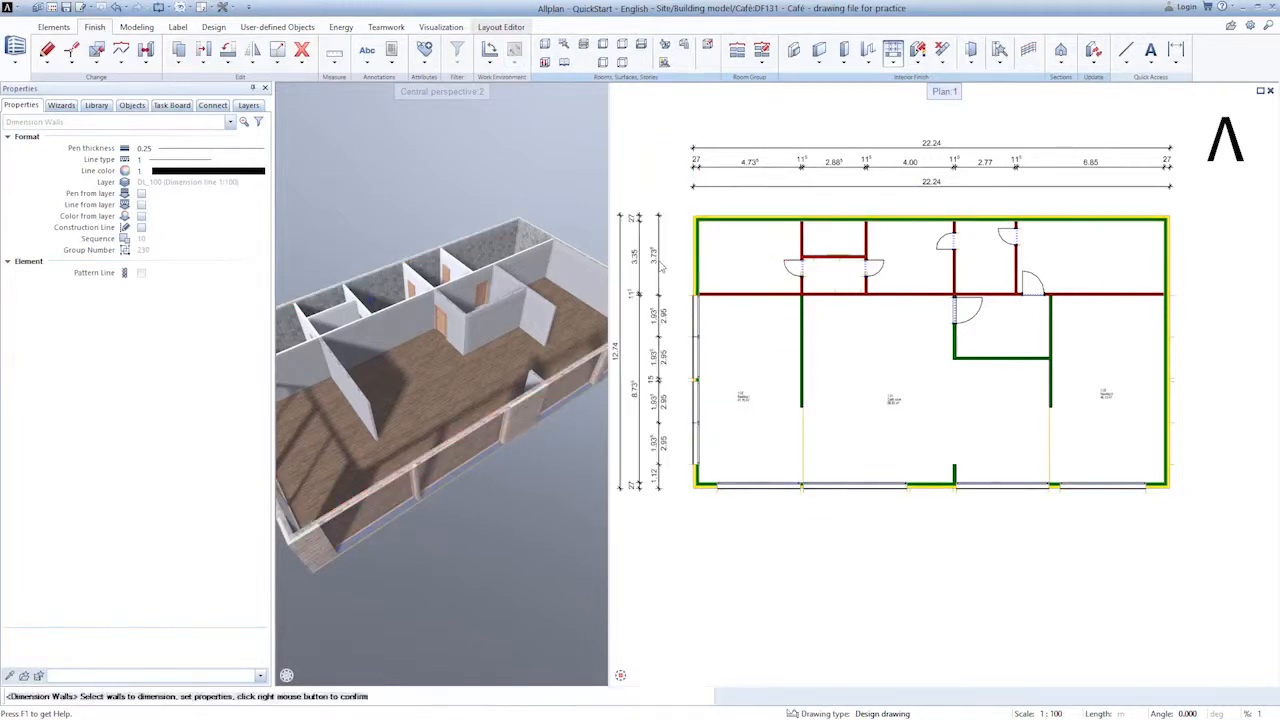
Step: Dimension the left, front and right exterior walls with chains aligned to the front exterior wall, placing them outside in front of the building
left_click(697, 400)
left_click(706, 485)
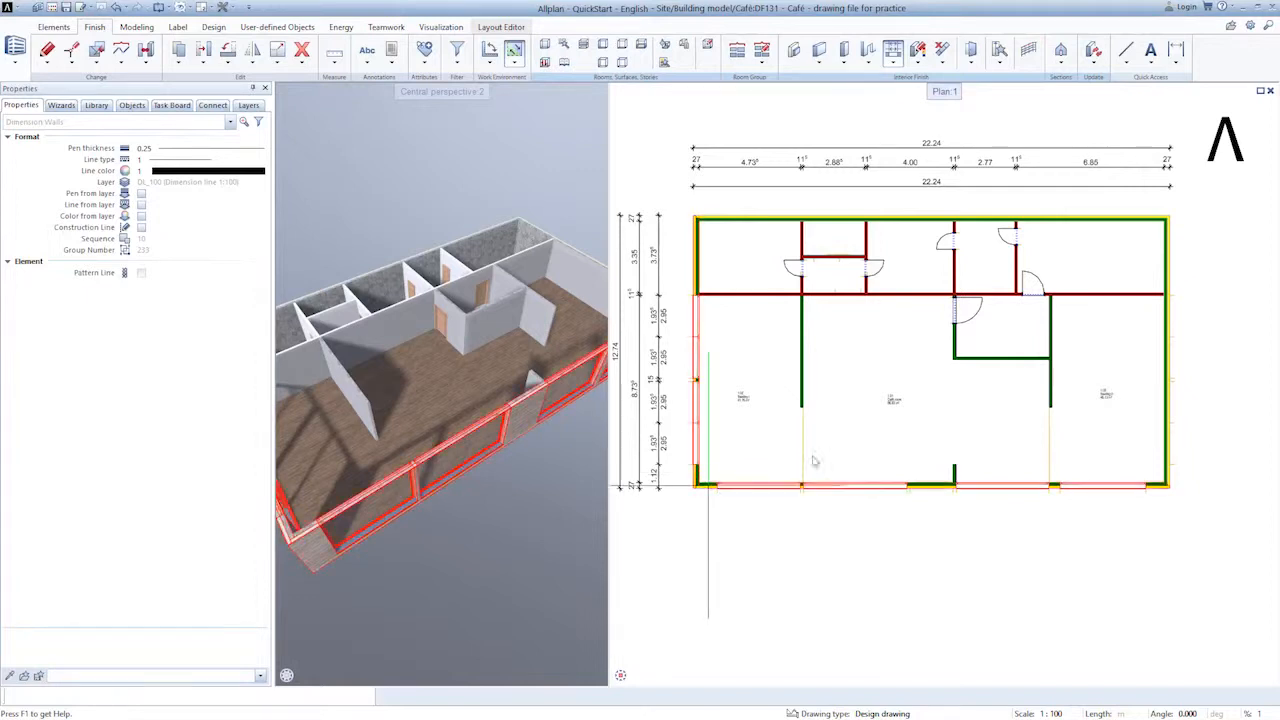
left_click(1172, 446)
right_click(1146, 460)
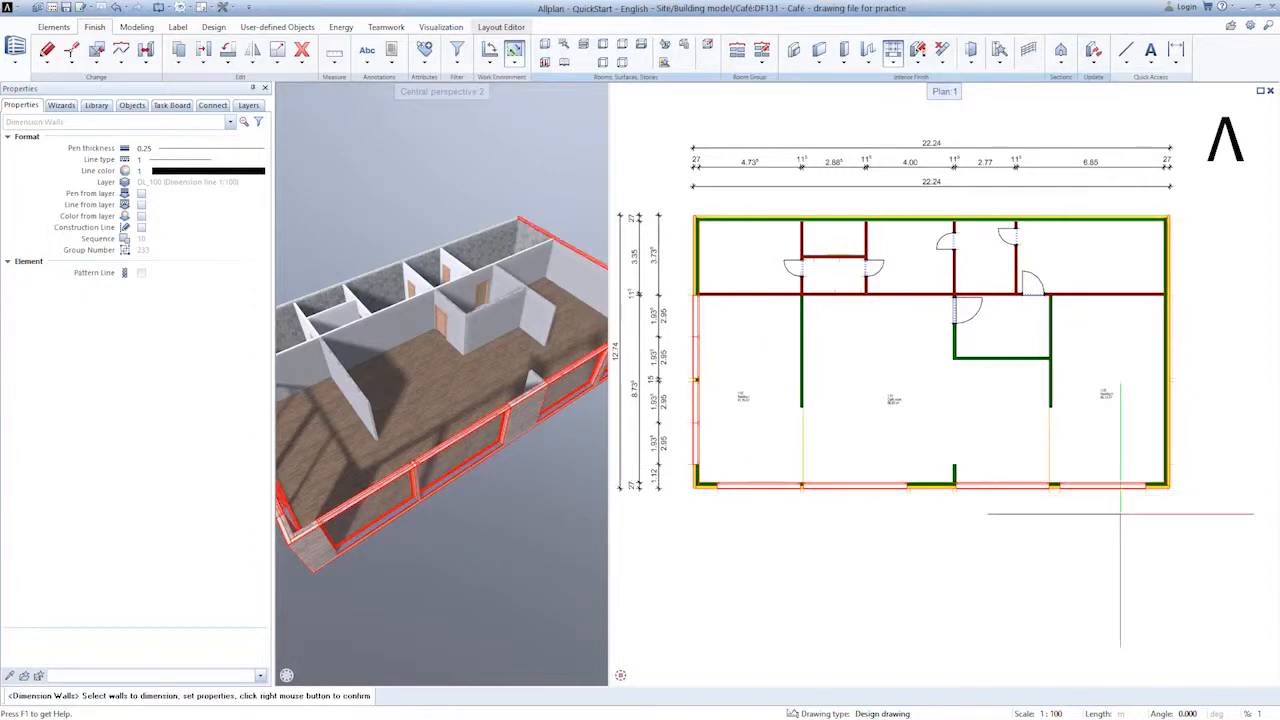
left_click(1155, 492)
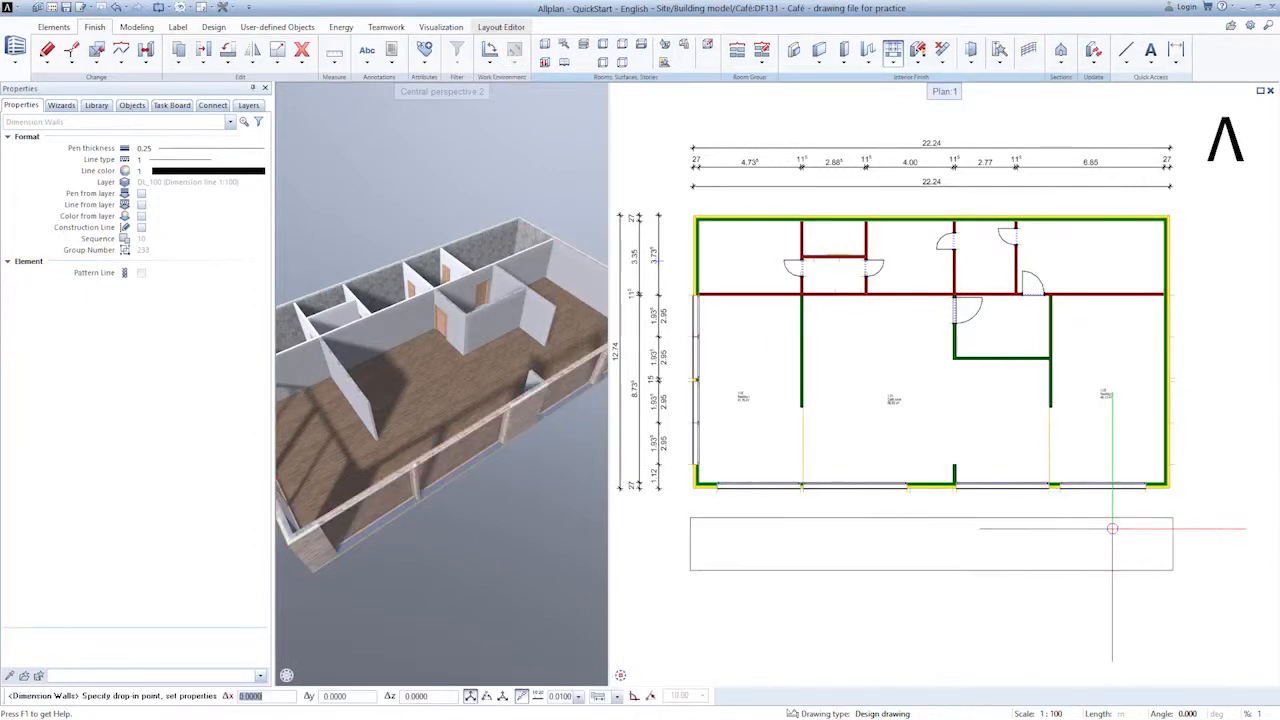
left_click(1097, 529)
Step: Dimension the front, right and rear exterior walls with chains placed outside along the right exterior wall, and end wall dimensioning
left_click(1005, 486)
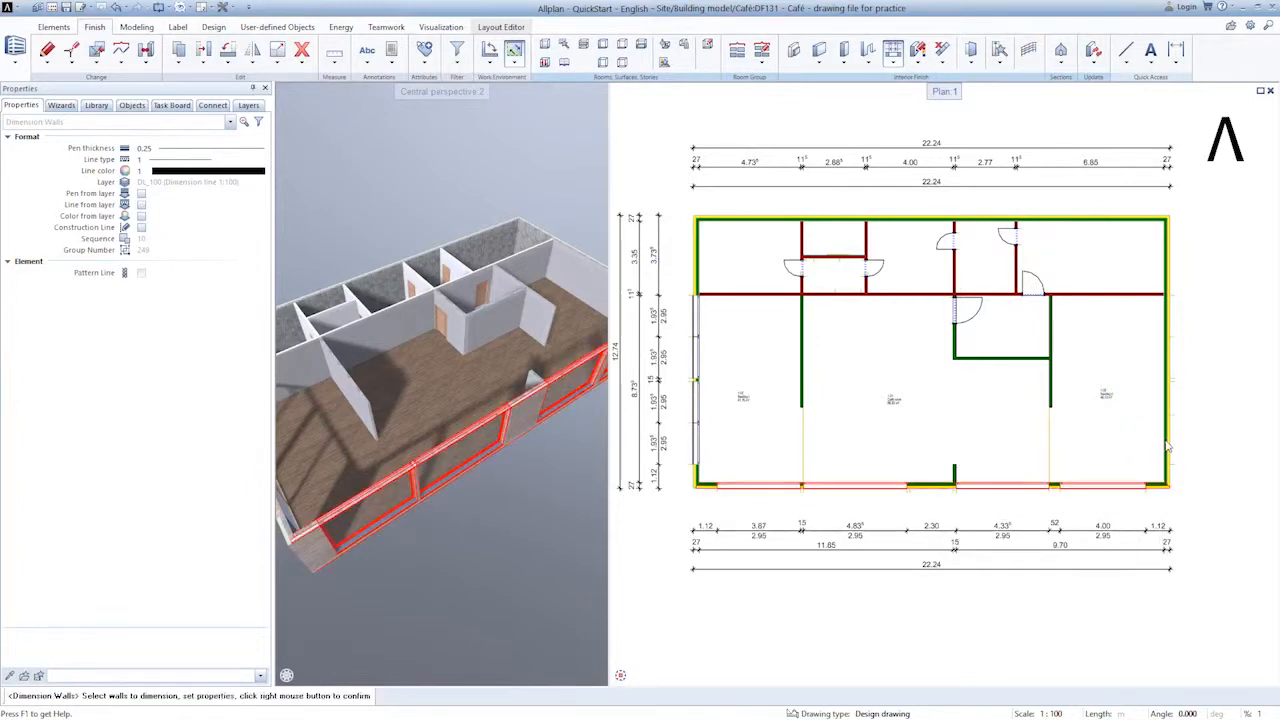
left_click(1166, 430)
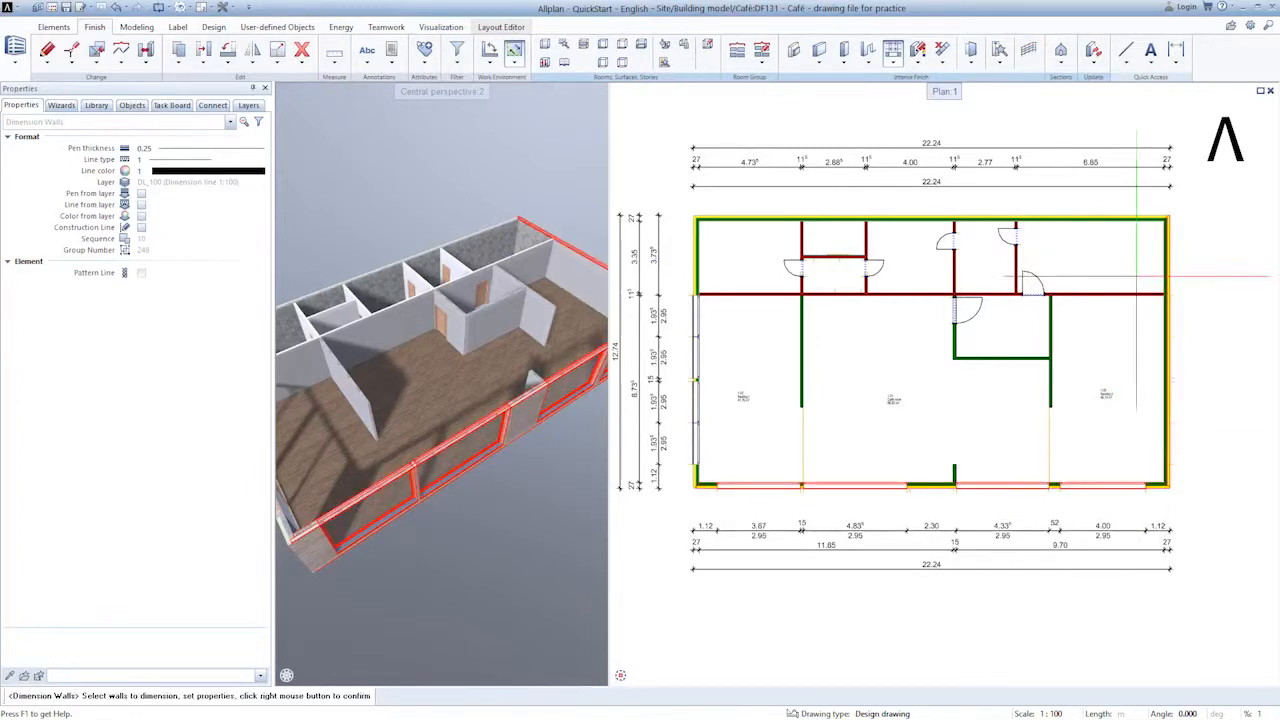
left_click(1138, 219)
right_click(1173, 259)
left_click(1173, 259)
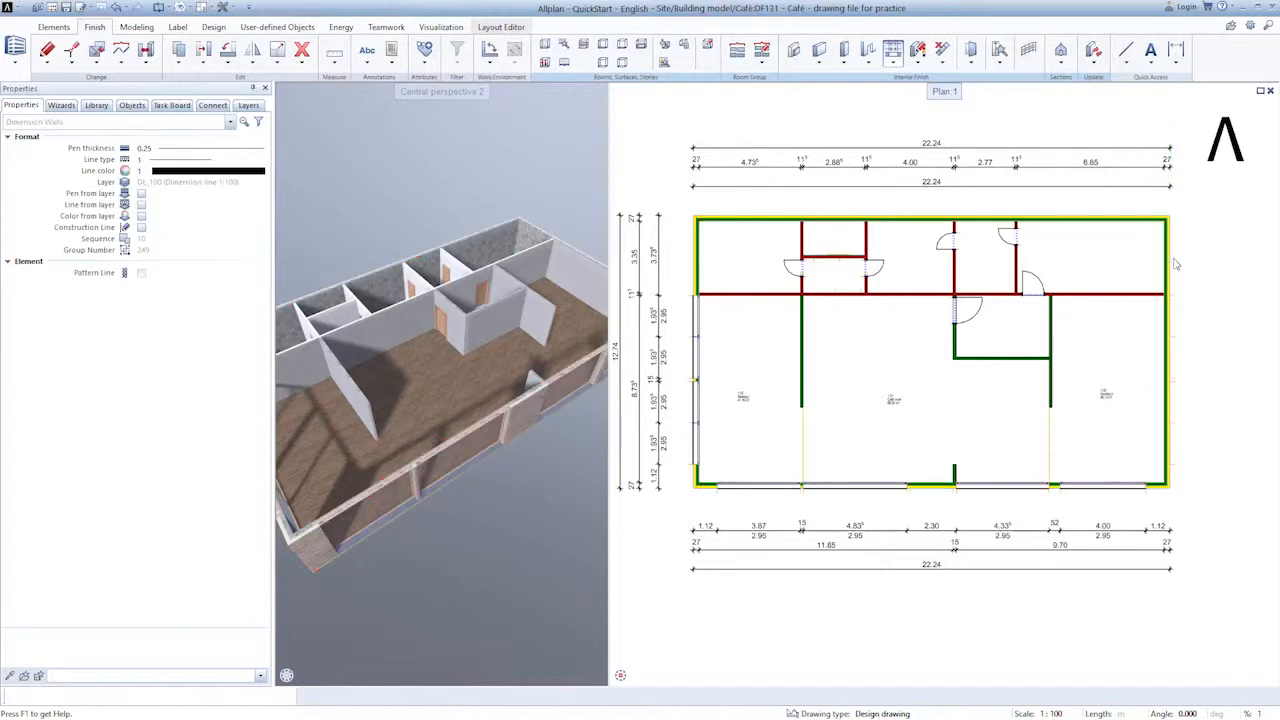
left_click(1208, 263)
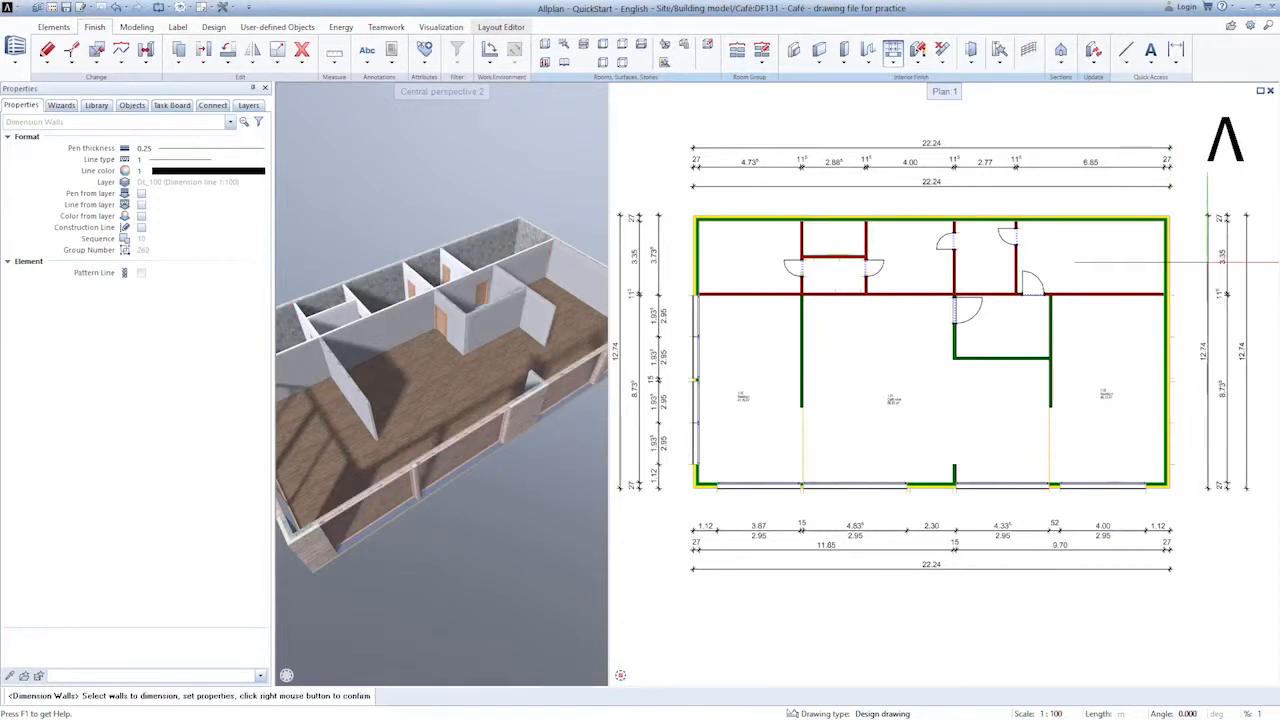
key("Escape")
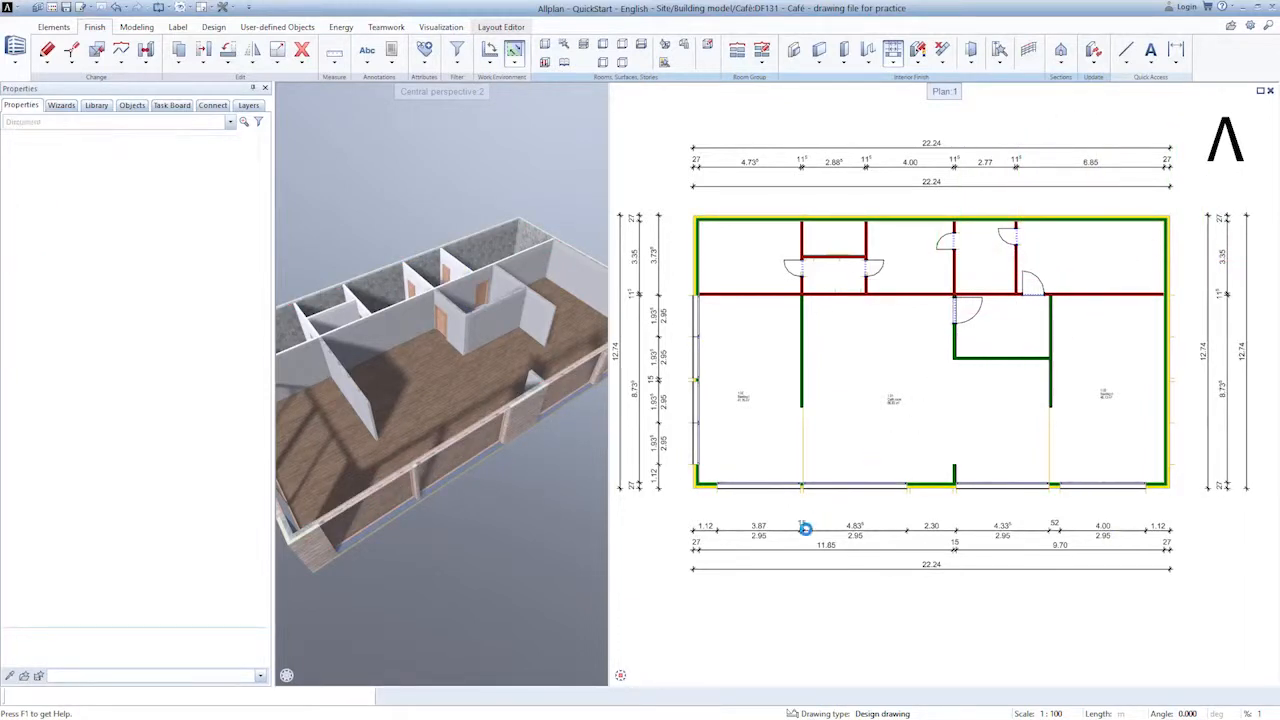
left_click(636, 676)
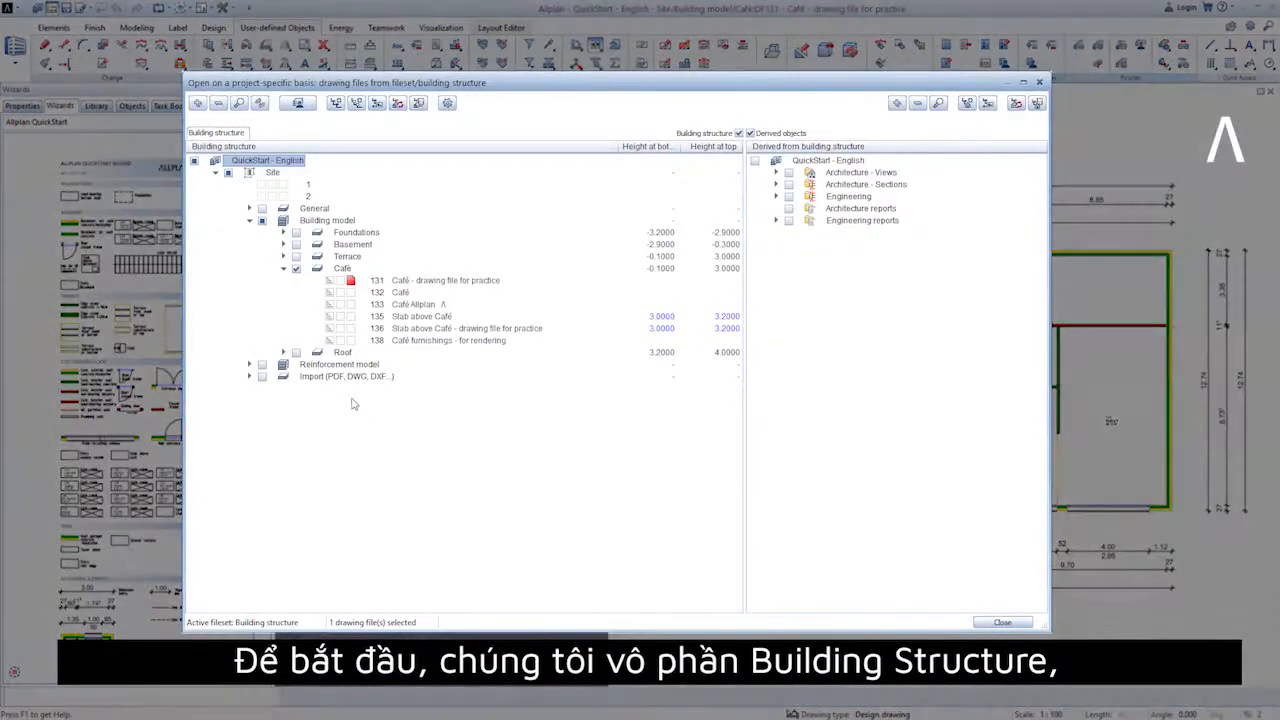
Step: Load the drawing file selection favorite "Lesson 5 - 2 slab.xml" in the building structure and close the structure dialog
right_click(375, 440)
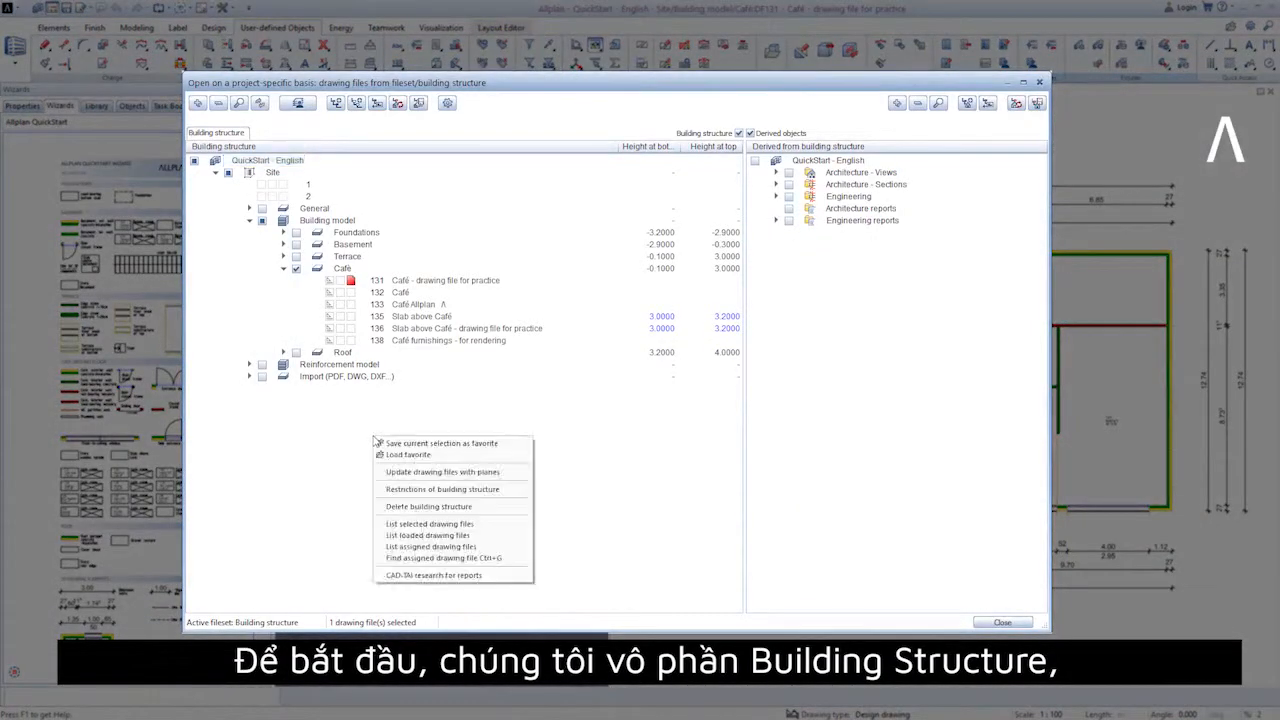
left_click(408, 455)
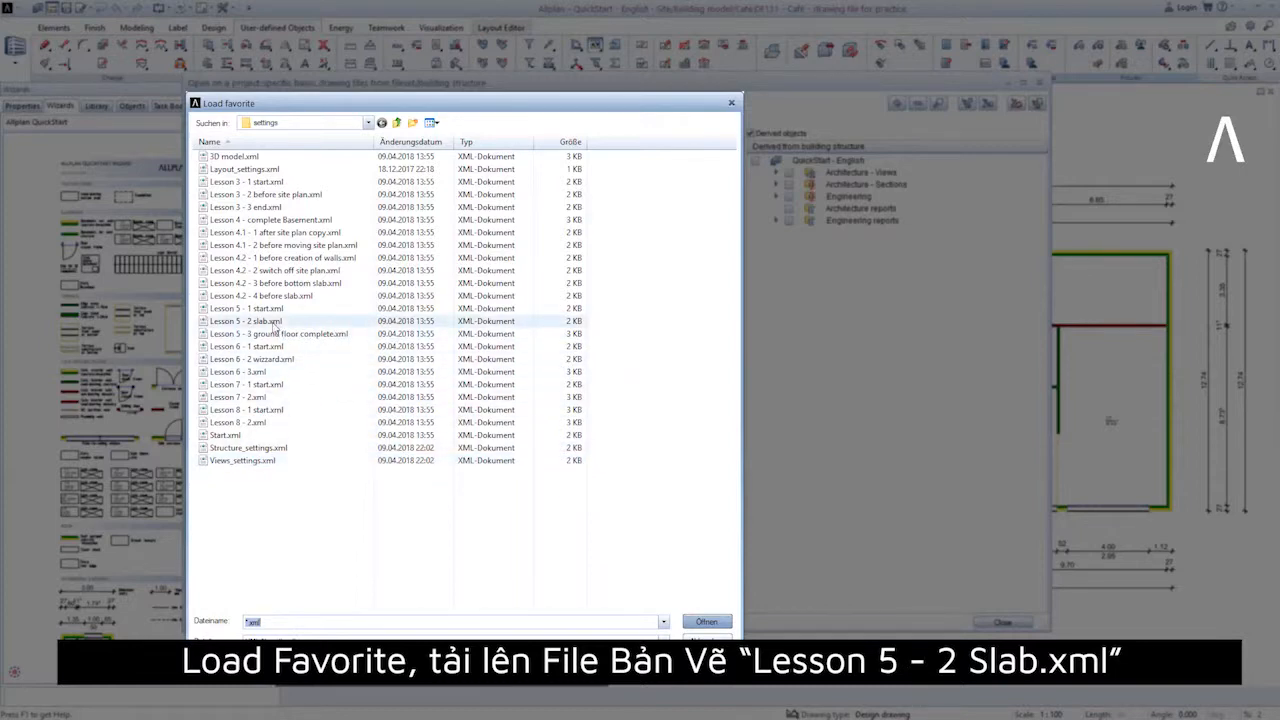
double_click(275, 322)
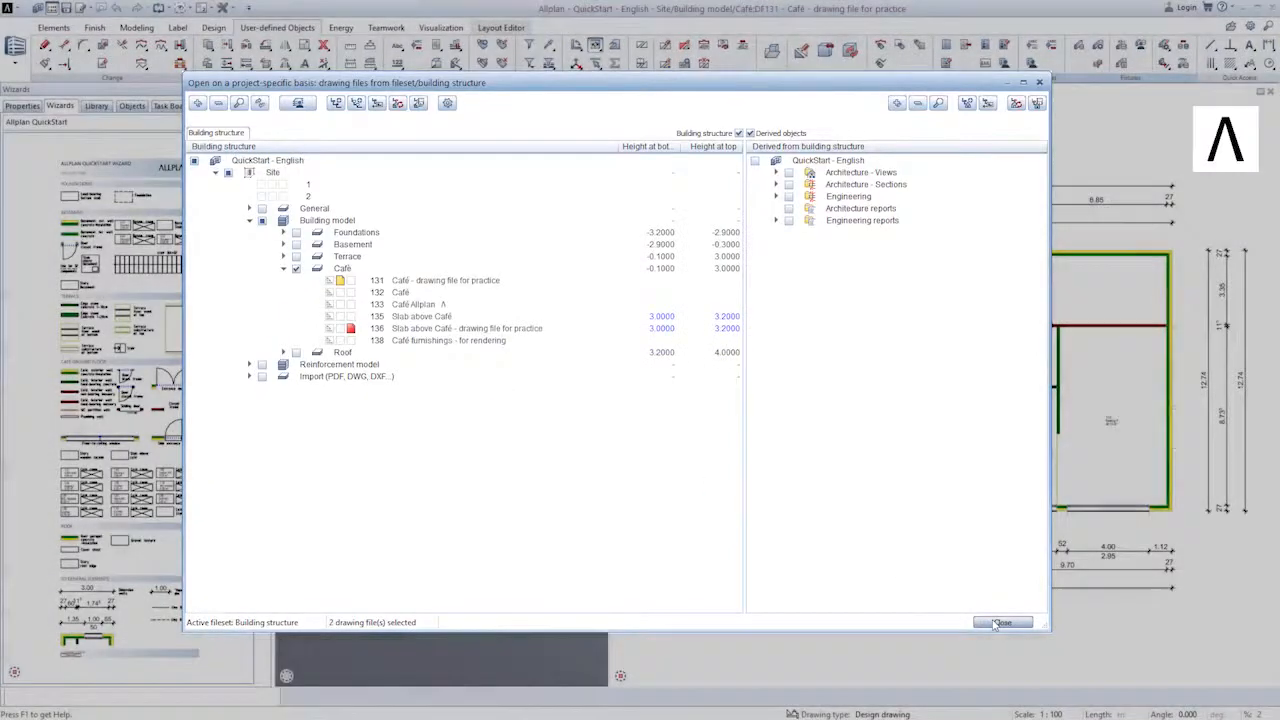
left_click(1002, 622)
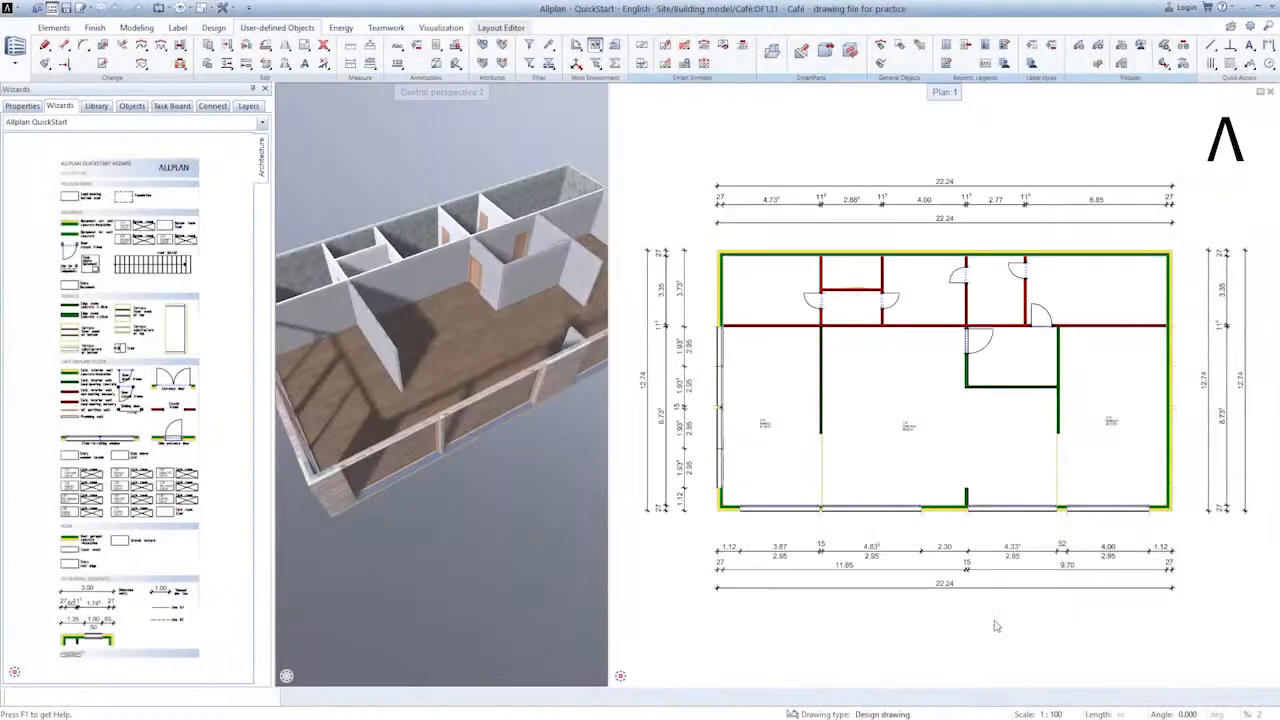
Step: Create the prepared slab above the café between the diagonally opposite front-left and rear-right wall corners inside the insulation layer, and end the Slab command
scroll(120, 455, "up", 5)
right_click(121, 453)
right_click(121, 453)
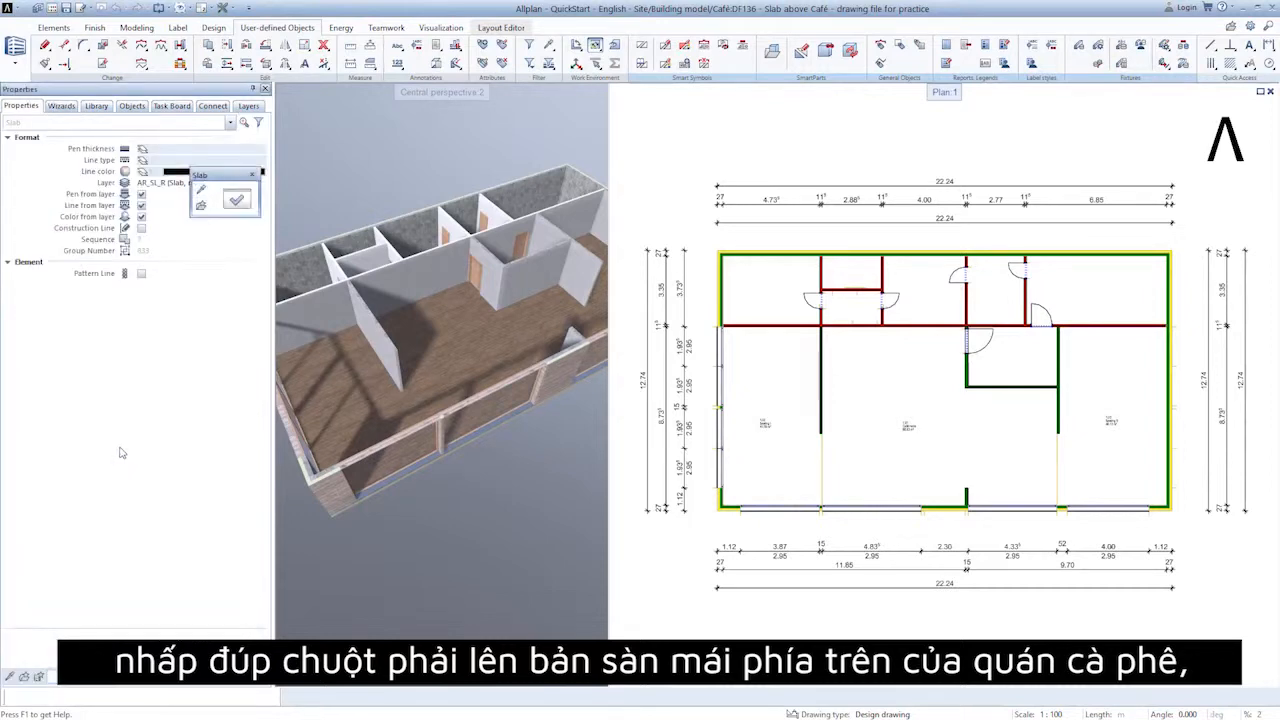
scroll(725, 516, "up", 4)
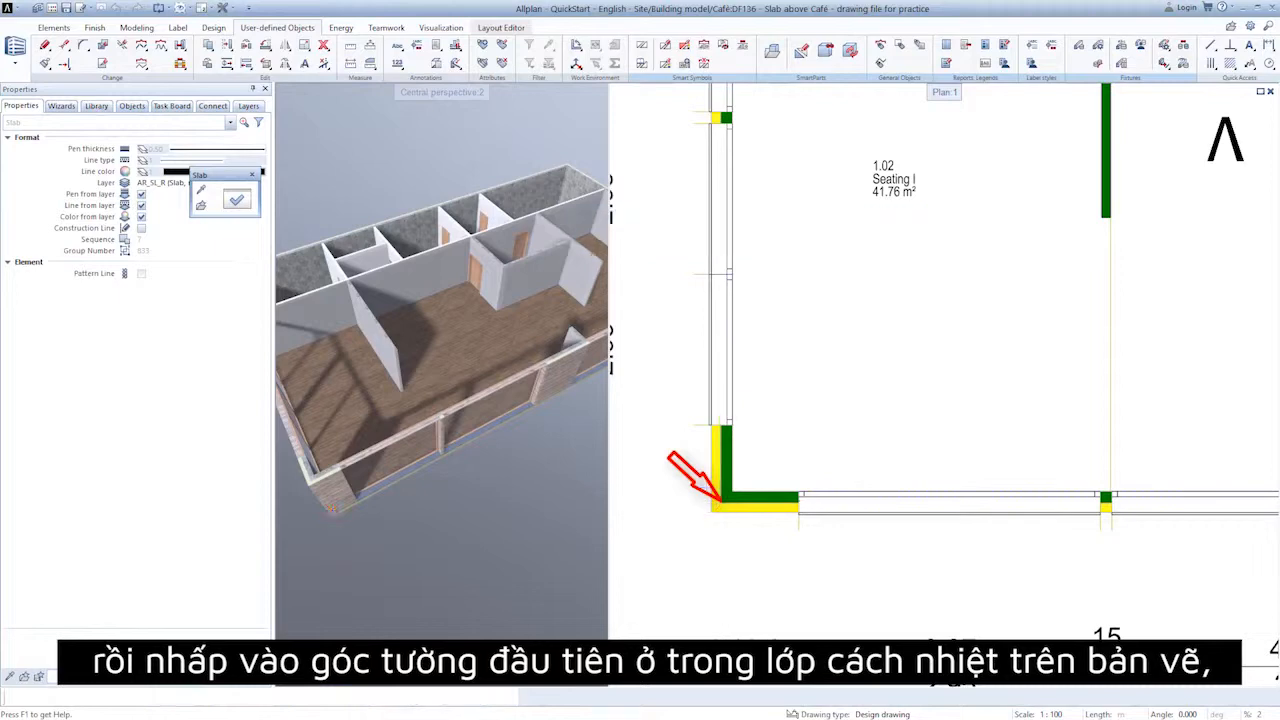
left_click(720, 507)
scroll(955, 341, "down", 5)
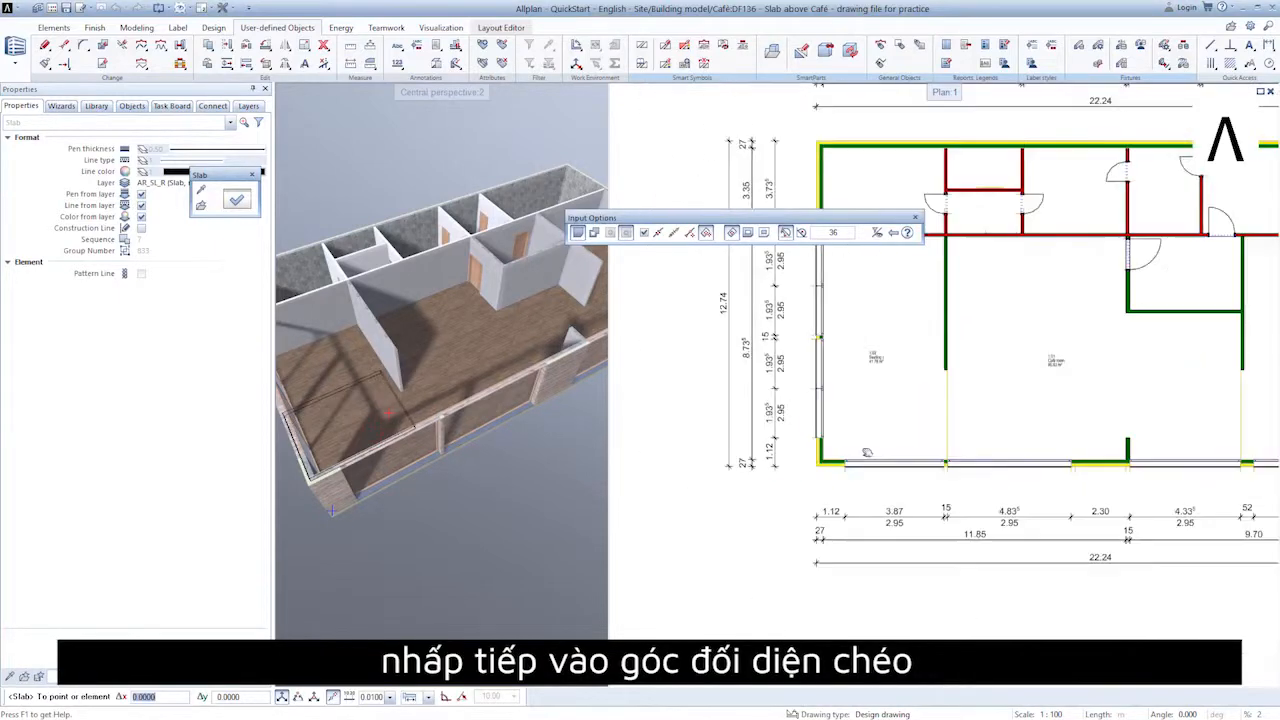
middle_click_drag(1265, 188, 1097, 369)
scroll(1200, 323, "up", 5)
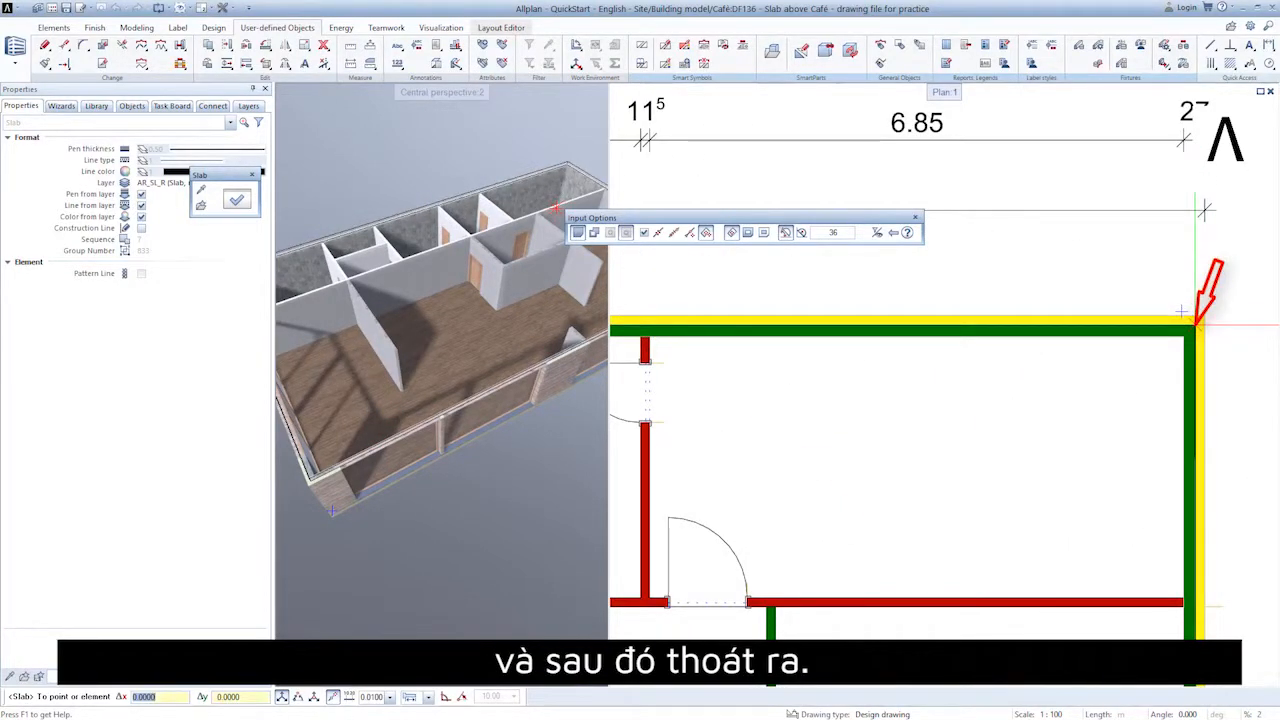
left_click(1185, 315)
key("Escape")
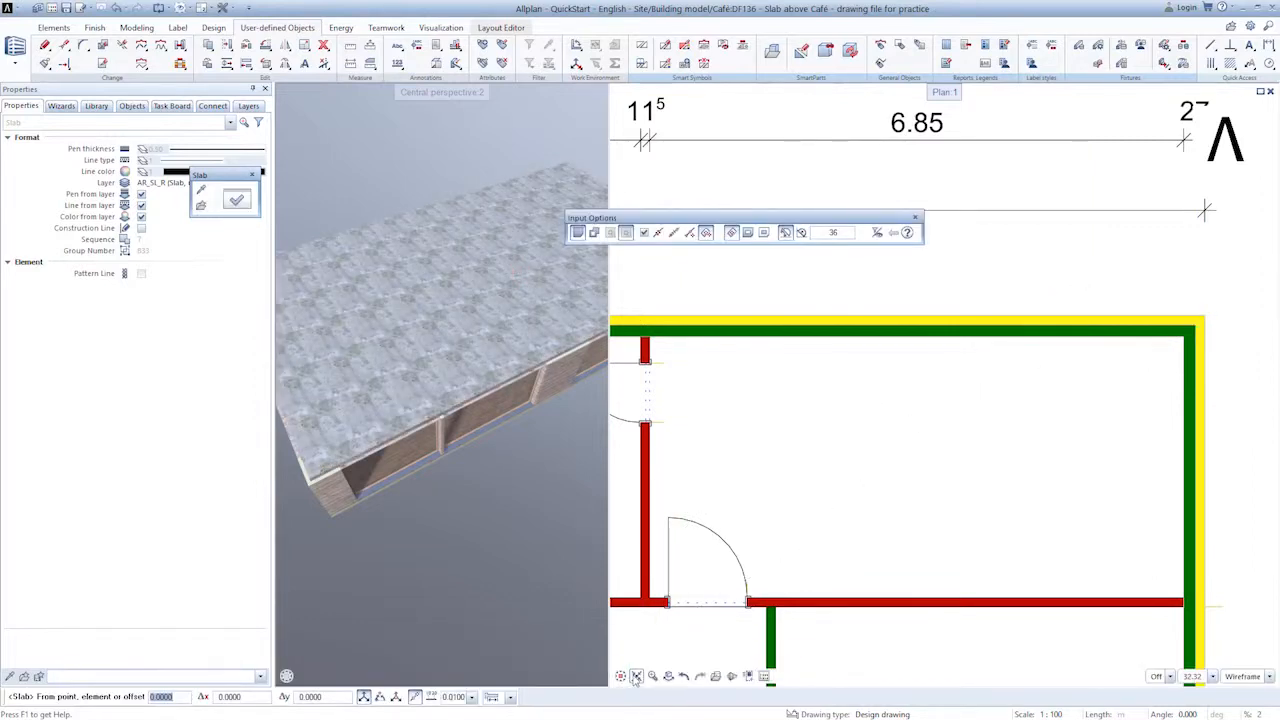
left_click(635, 679)
key("Escape")
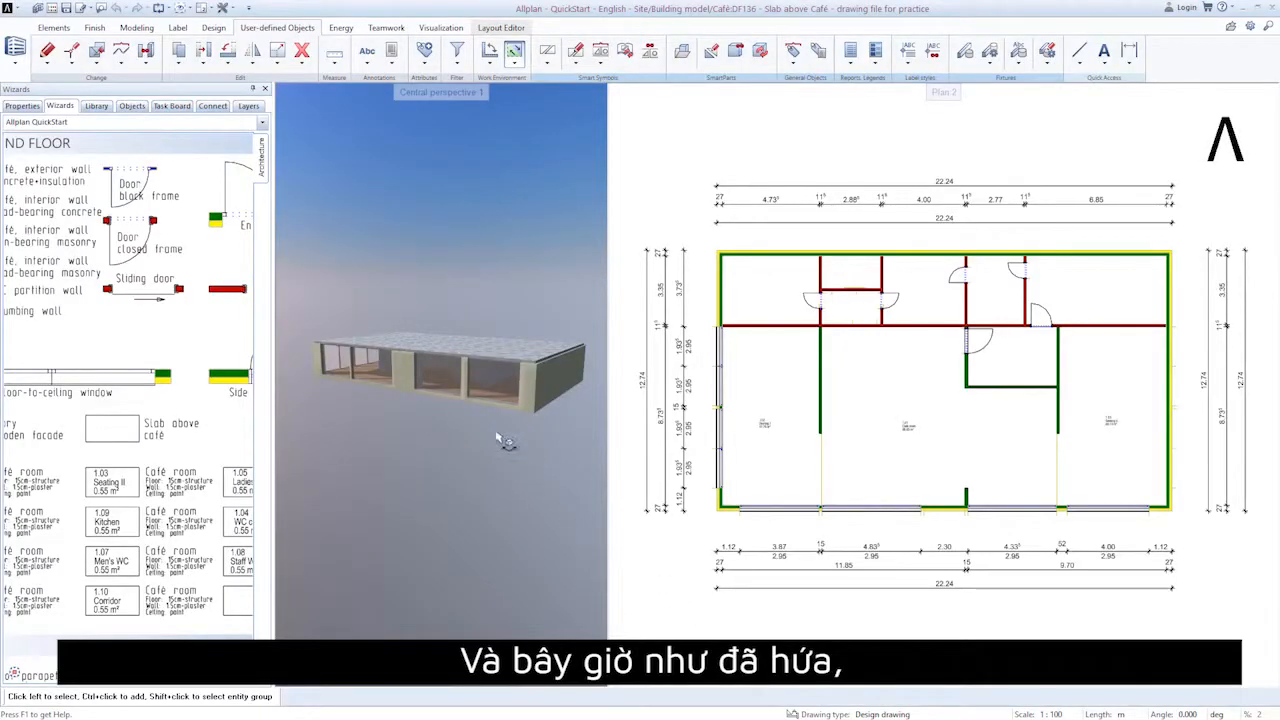
Step: Set the café storey height to 5 m in the Floor Manager, moving the planes above up and retaining the height of the planes below
left_click(53, 12)
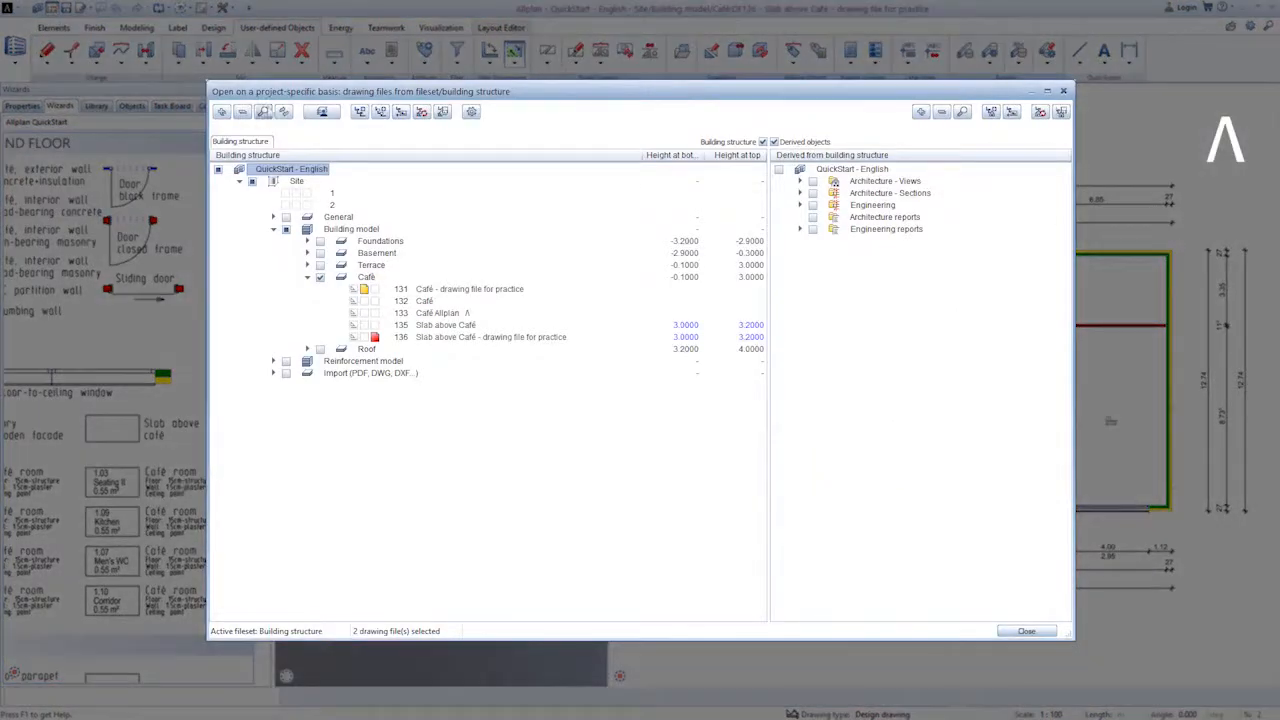
left_click(333, 113)
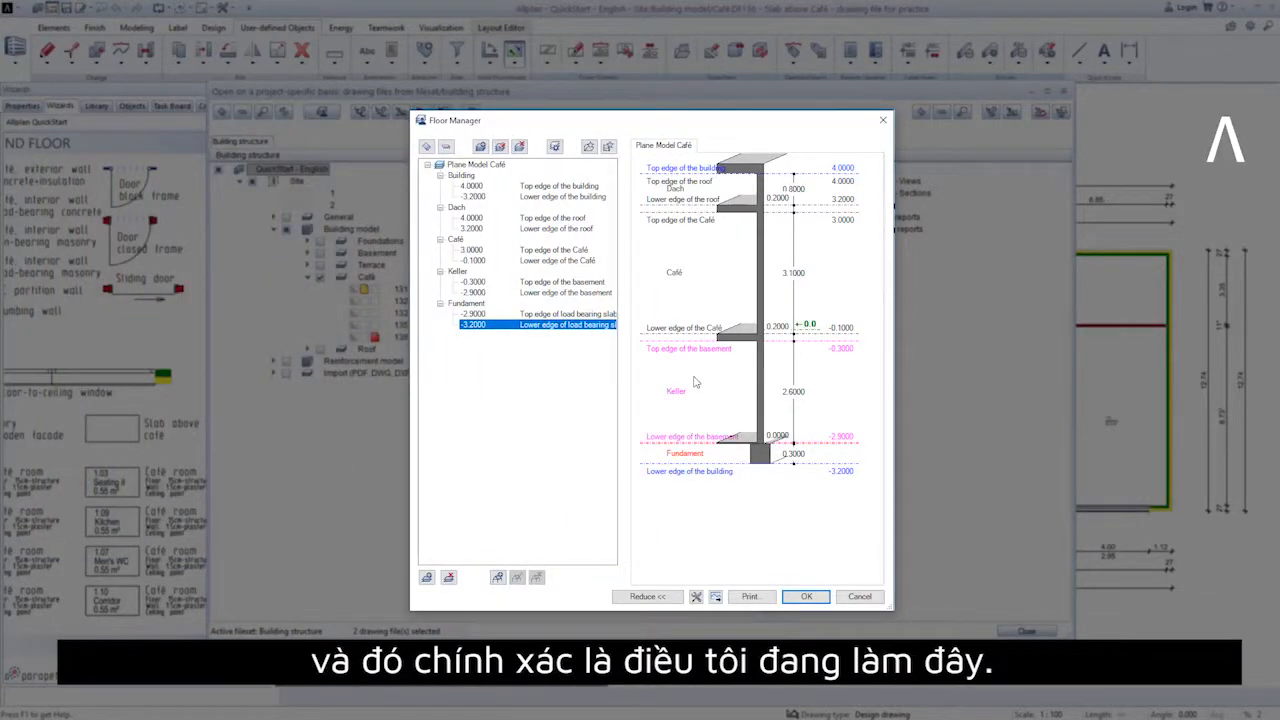
left_click(487, 250)
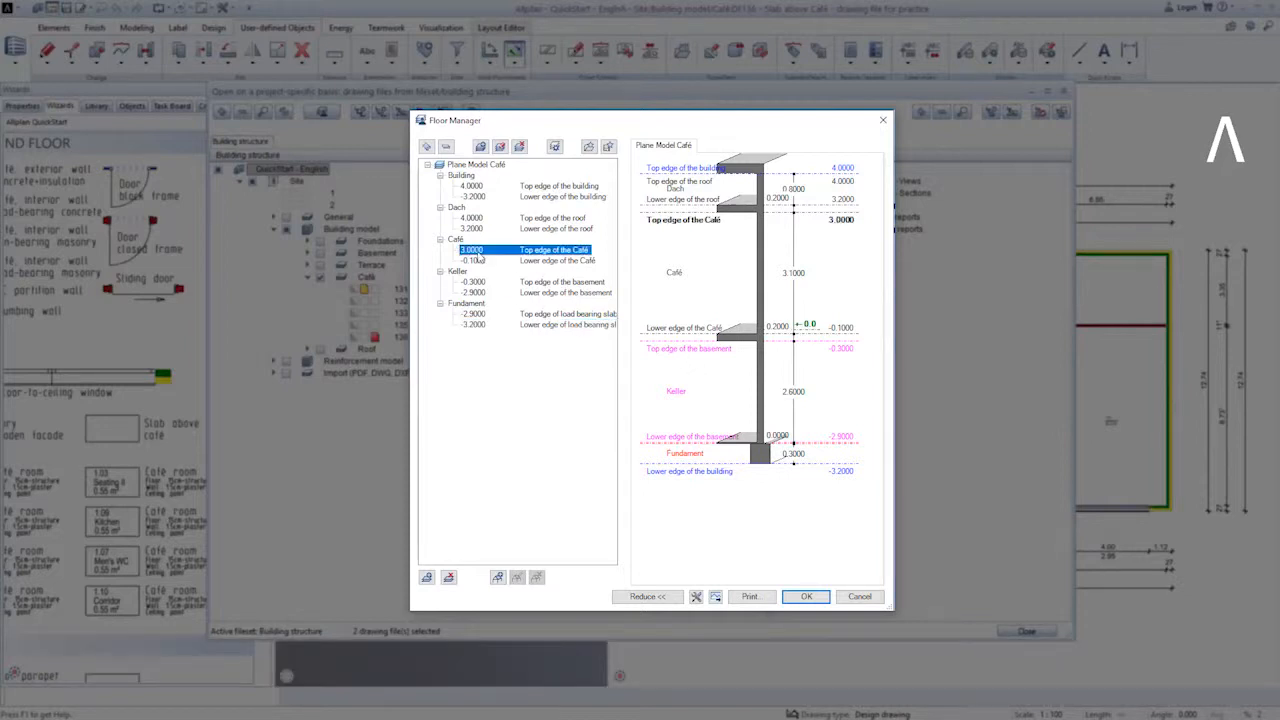
left_click(792, 273)
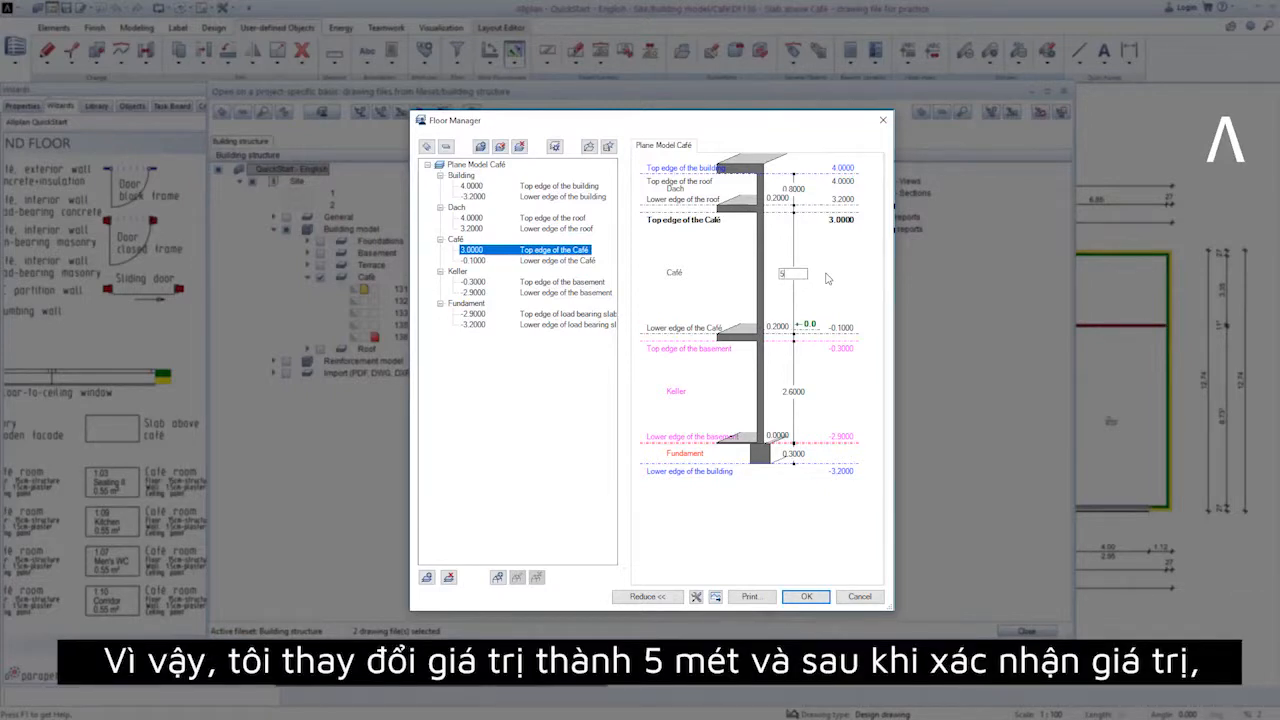
key("Return")
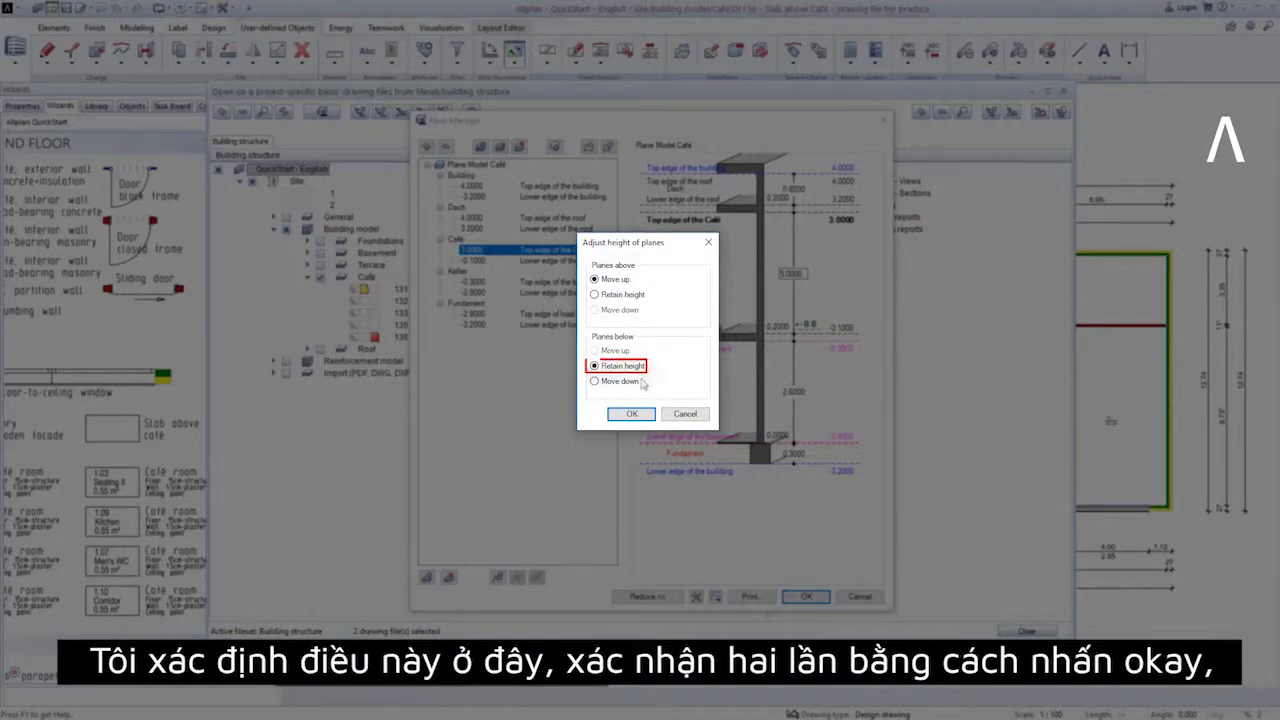
left_click(632, 414)
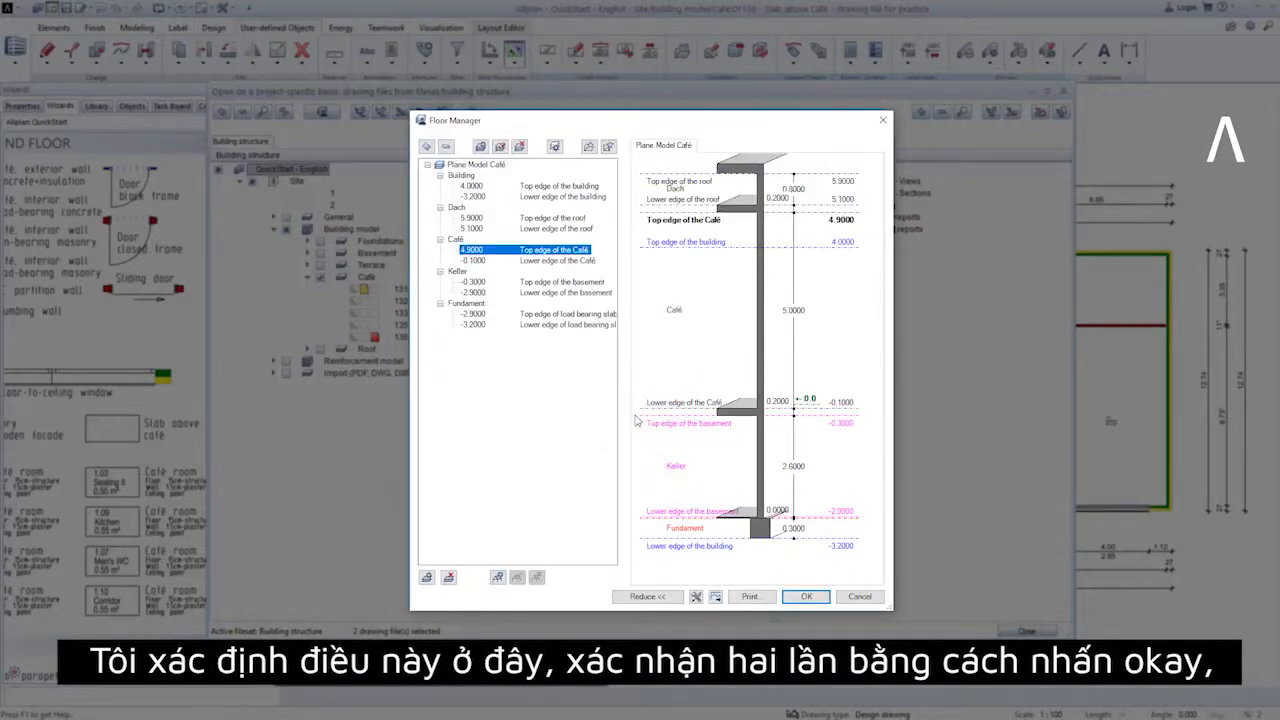
left_click(806, 596)
left_click(545, 380)
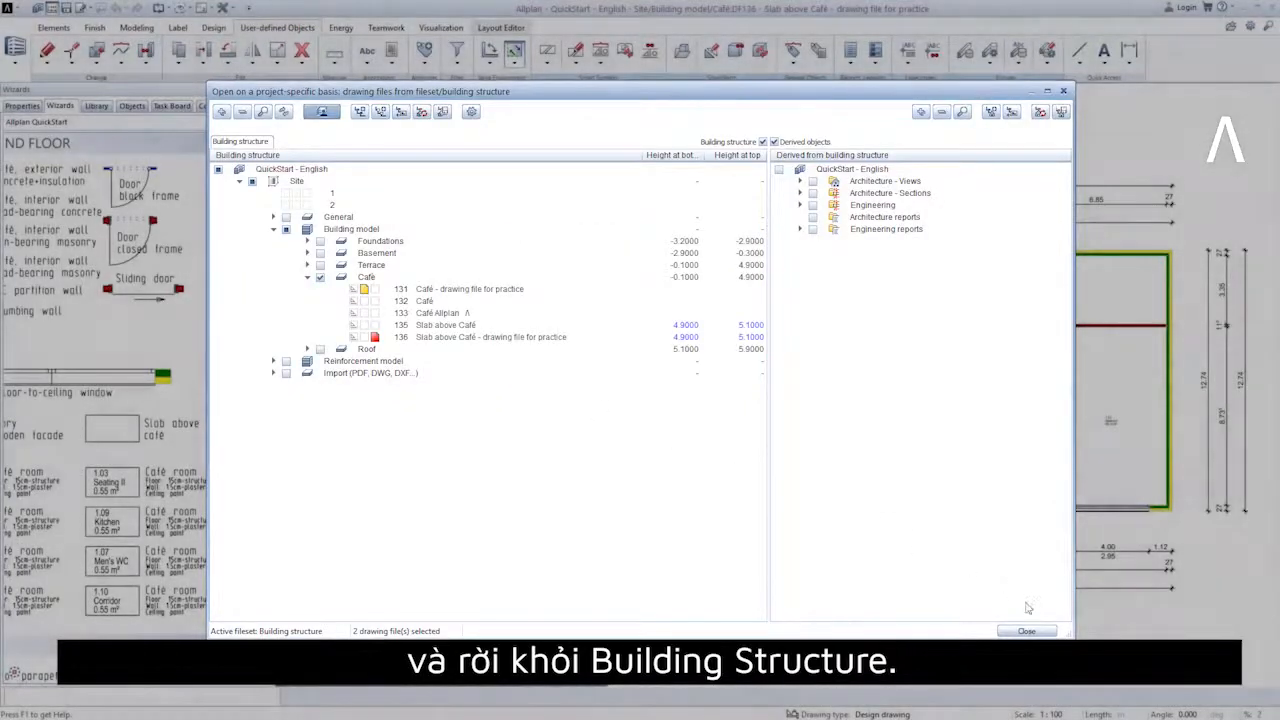
left_click(1027, 631)
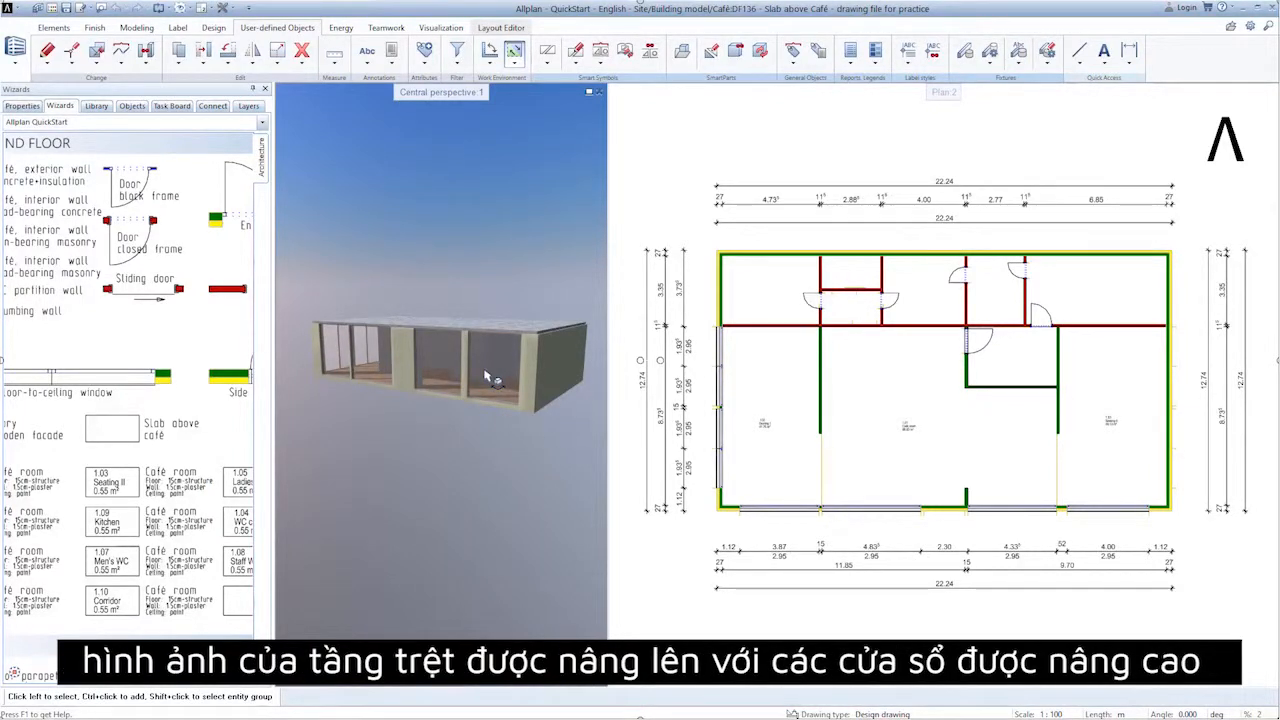
Step: Examine the café's walls, windows and slab in the perspective view after the storey height change
scroll(480, 344, "up", 3)
scroll(478, 344, "up", 2)
left_click_drag(478, 344, 352, 383)
right_click_drag(352, 382, 354, 346)
left_click_drag(354, 346, 402, 358)
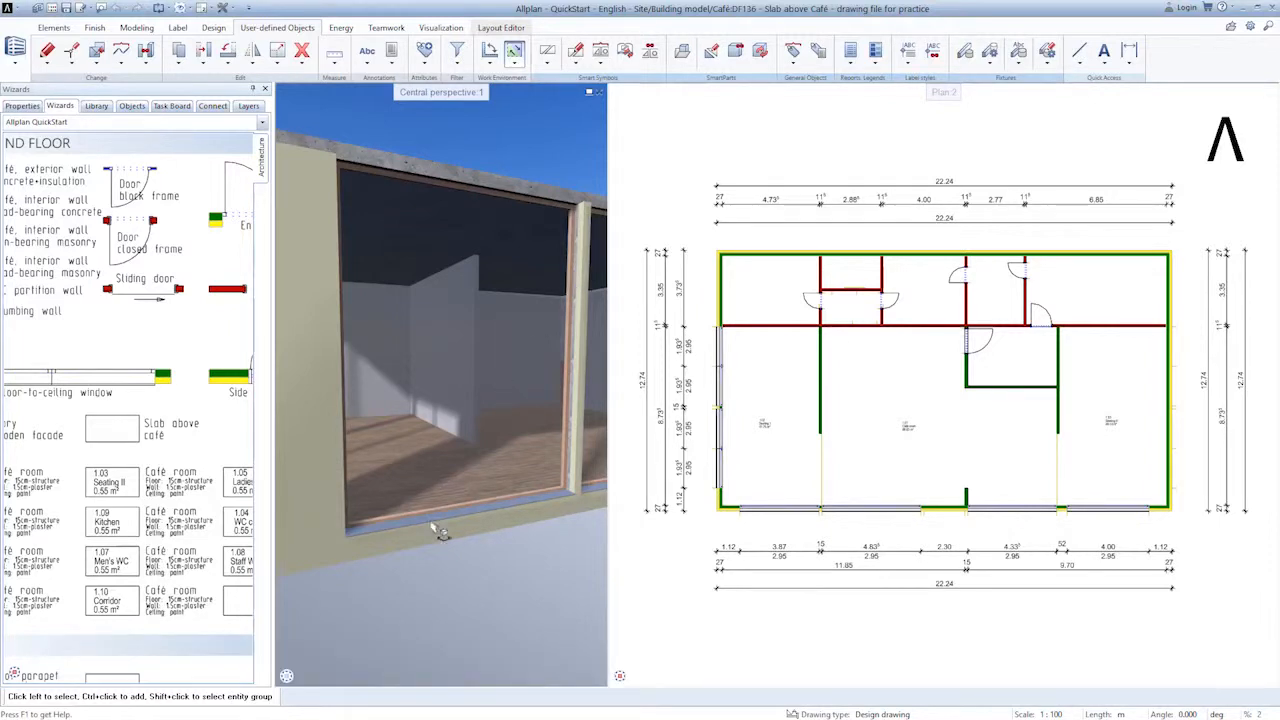
left_click(303, 677)
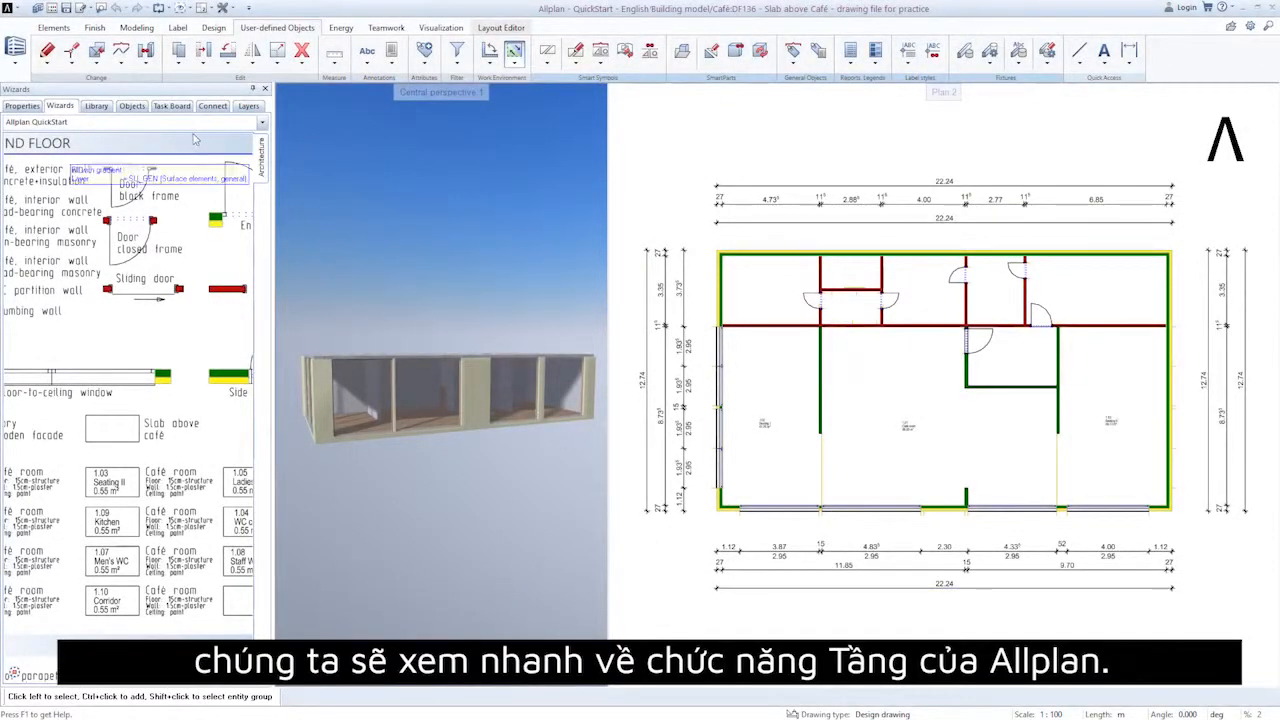
Step: Make drawing file 131, Café - drawing file for practice, the current drawing file in the building structure
left_click(52, 8)
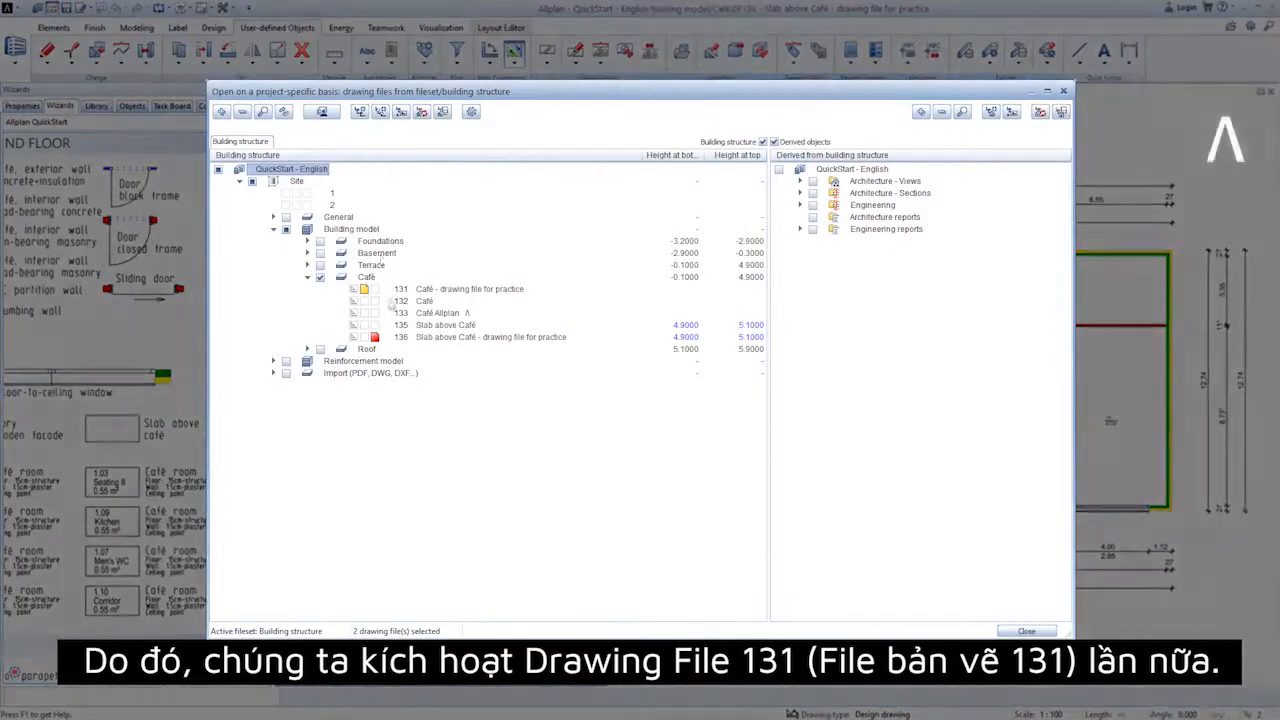
left_click(375, 290)
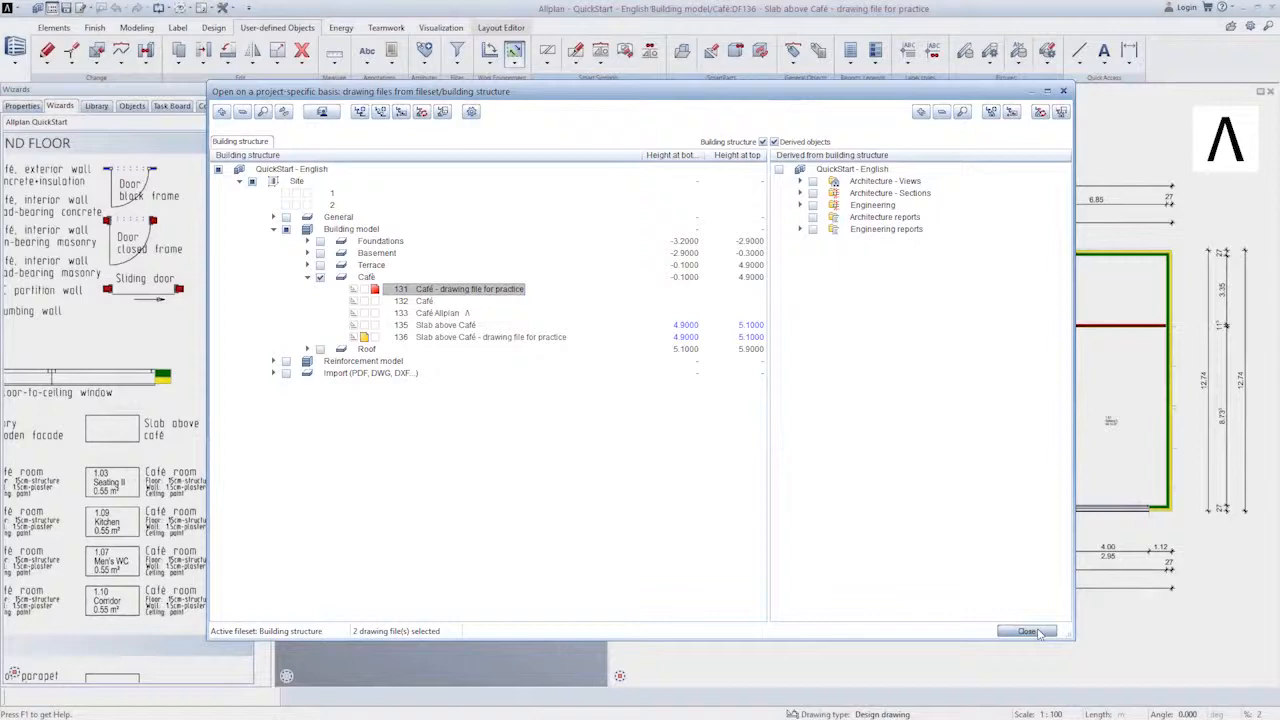
Step: Create the prepared Story with wooden facade from the outer edge of the exterior wall, letting its outline be detected automatically, without placing a label
left_click(1026, 631)
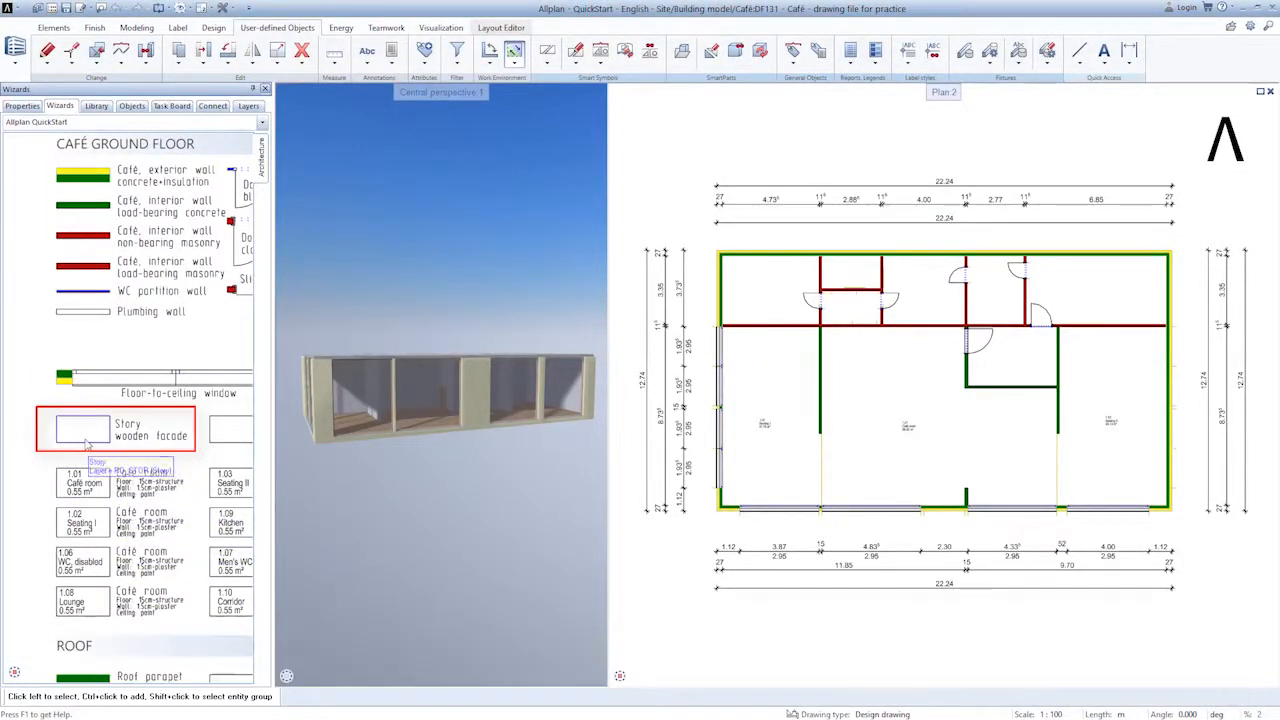
left_click(86, 443)
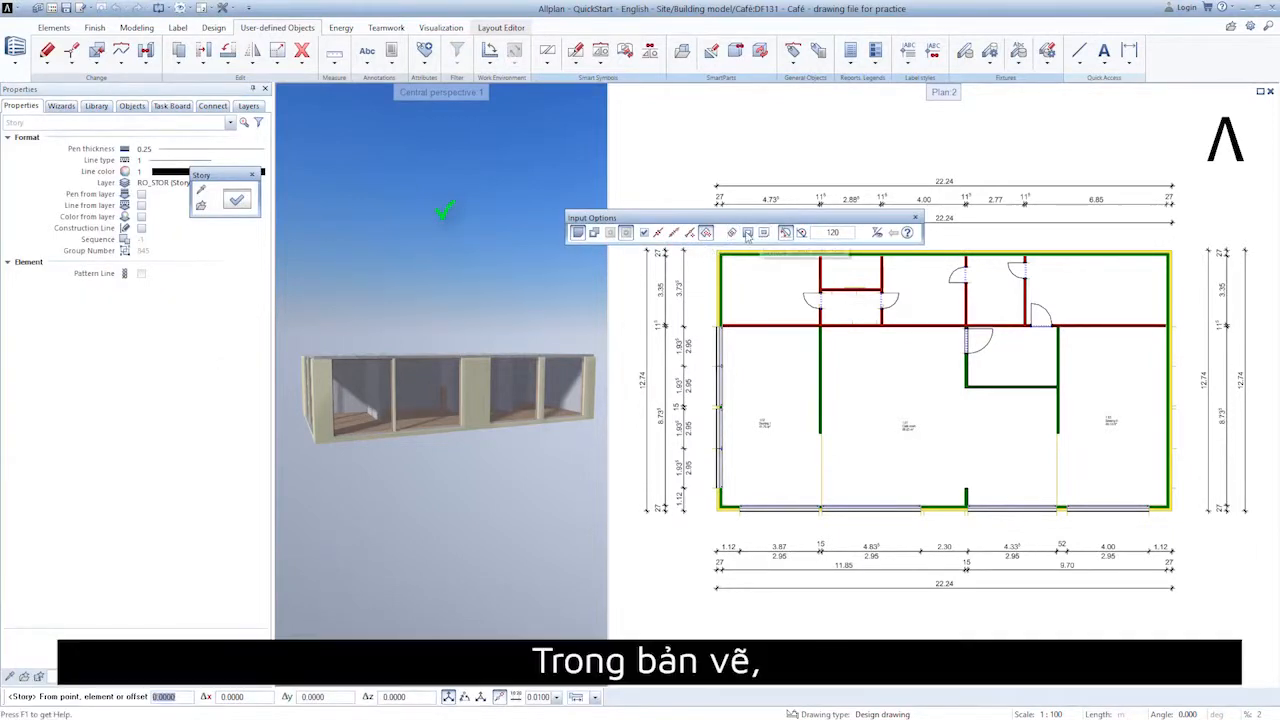
scroll(731, 279, "up", 4)
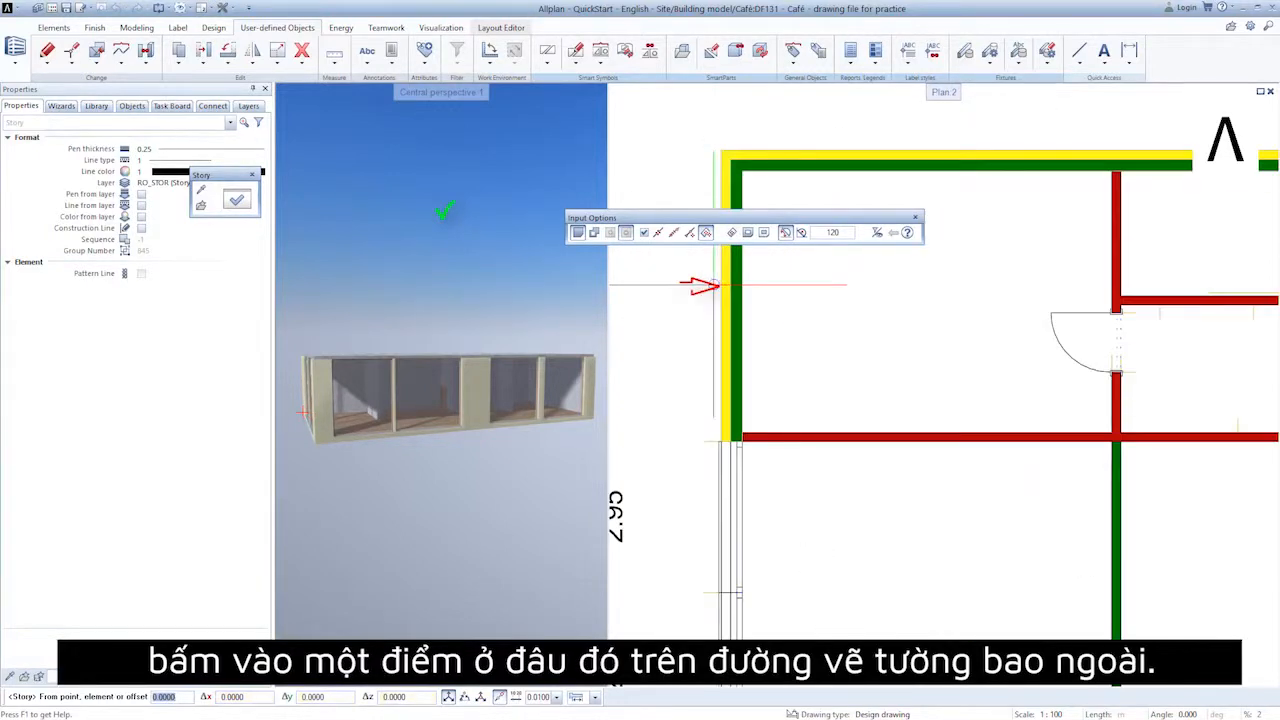
left_click(722, 285)
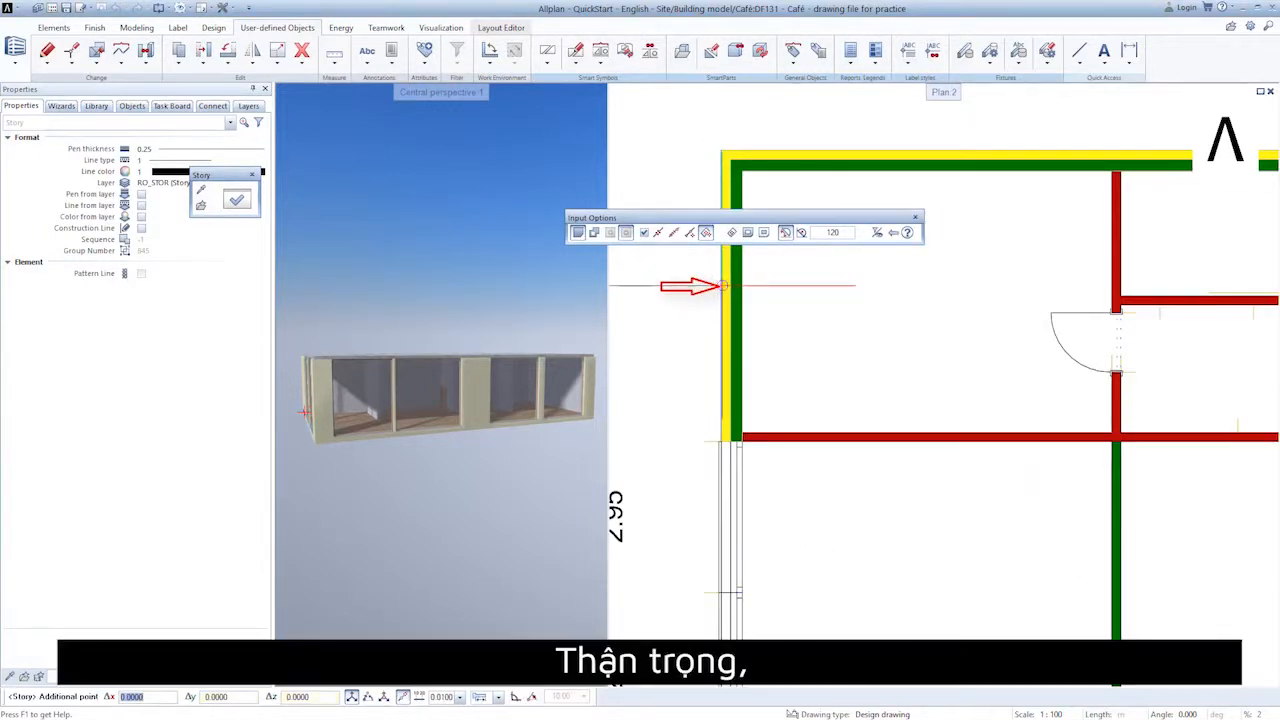
left_click(664, 292)
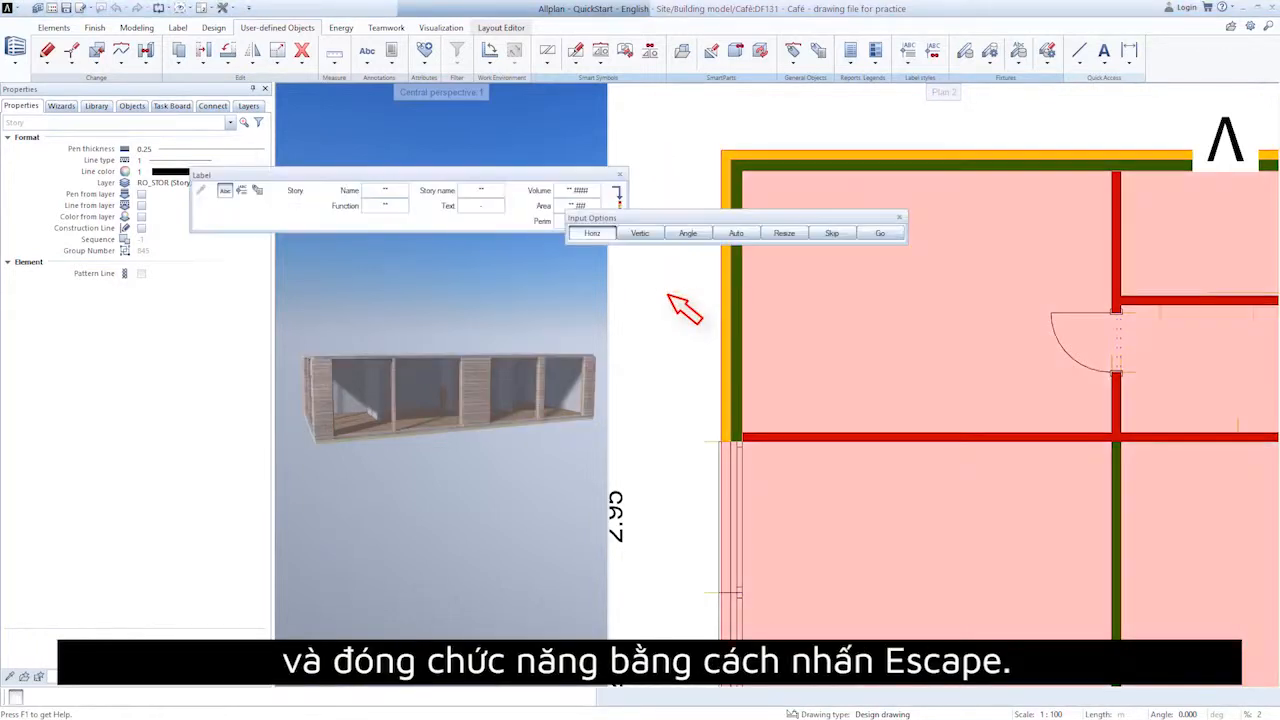
key("Escape")
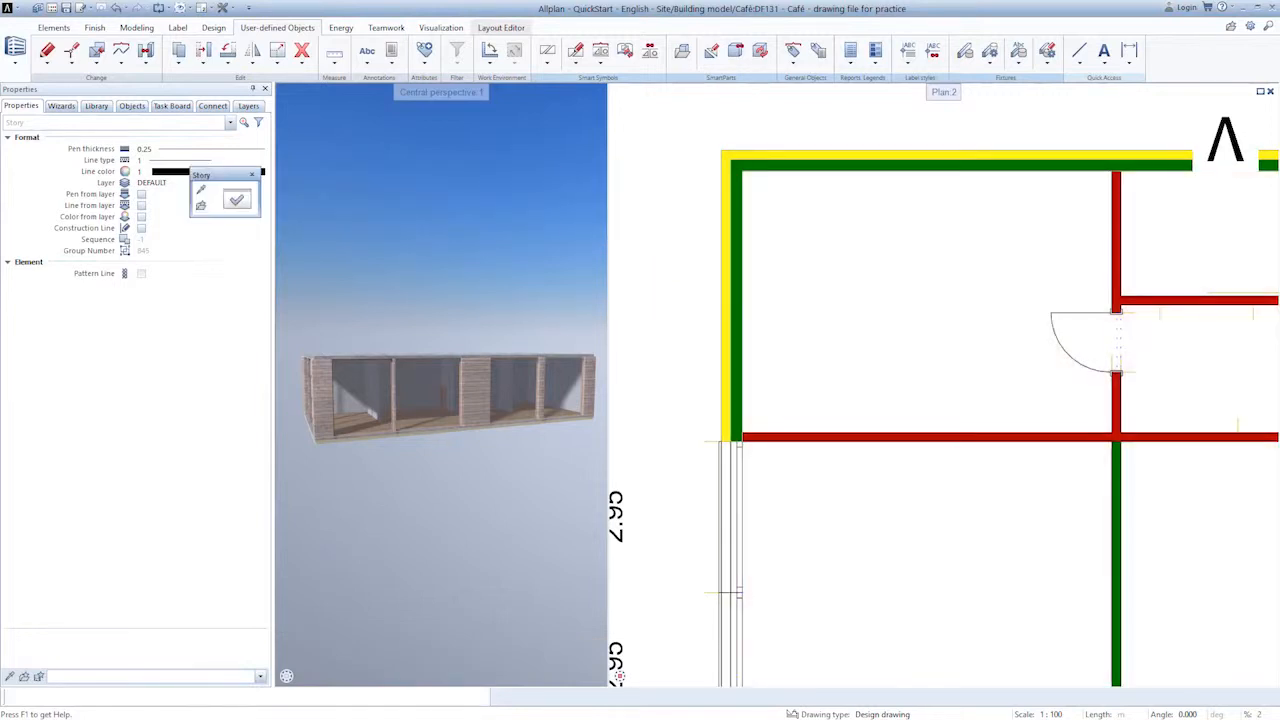
Step: Examine the wooden facade around the café's windows, corners and slab edges in the perspective view, and end the Story command
left_click_drag(517, 377, 440, 411)
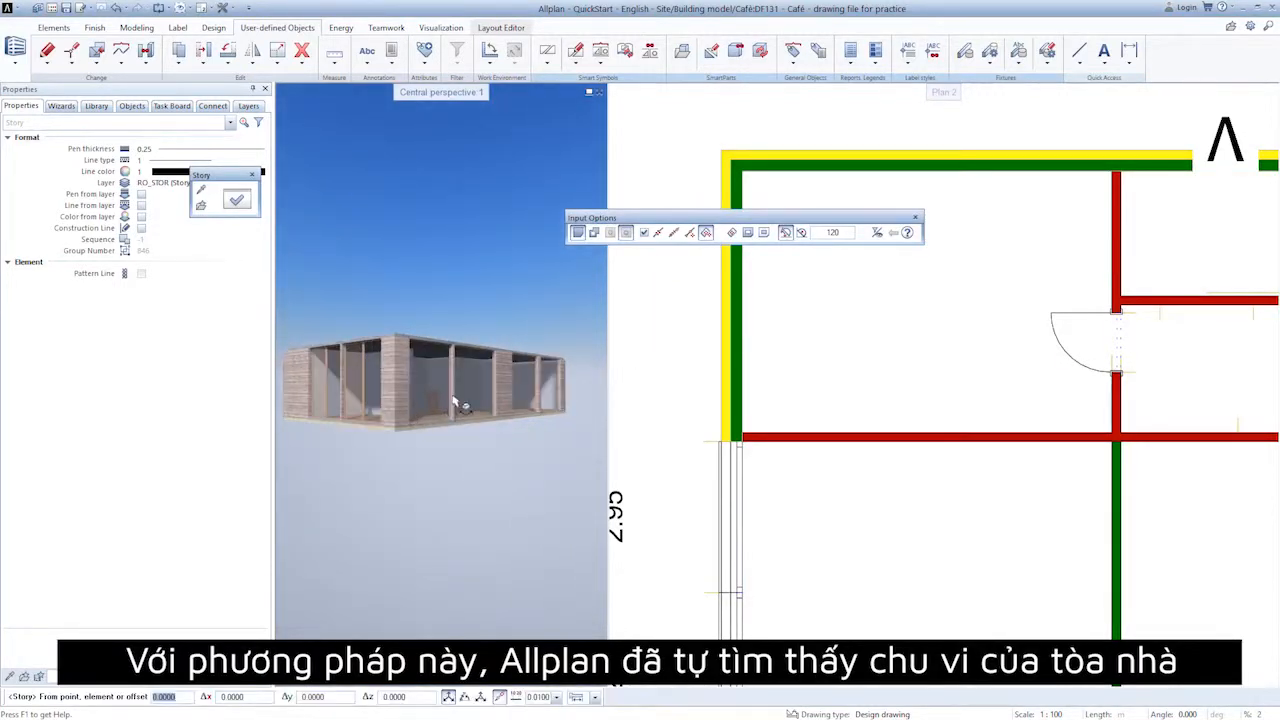
scroll(454, 397, "up", 3)
scroll(458, 400, "up", 3)
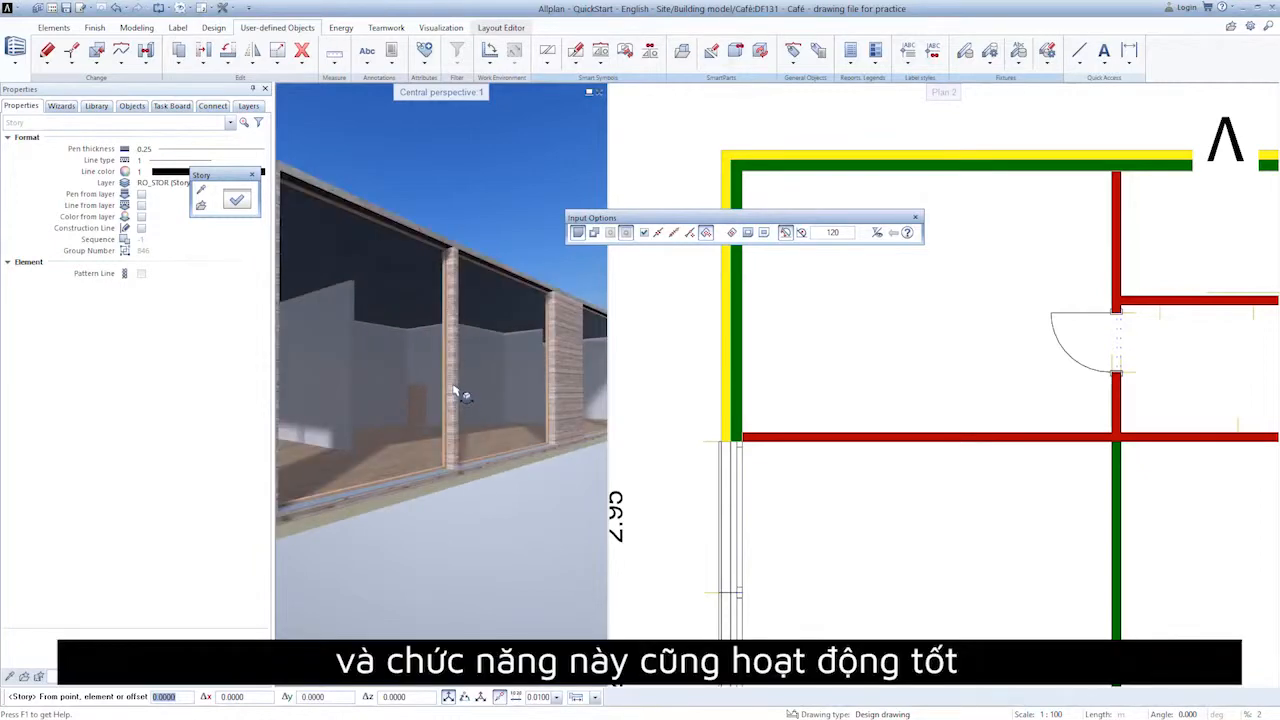
left_click_drag(455, 392, 498, 408)
scroll(507, 293, "up", 5)
scroll(504, 291, "down", 1)
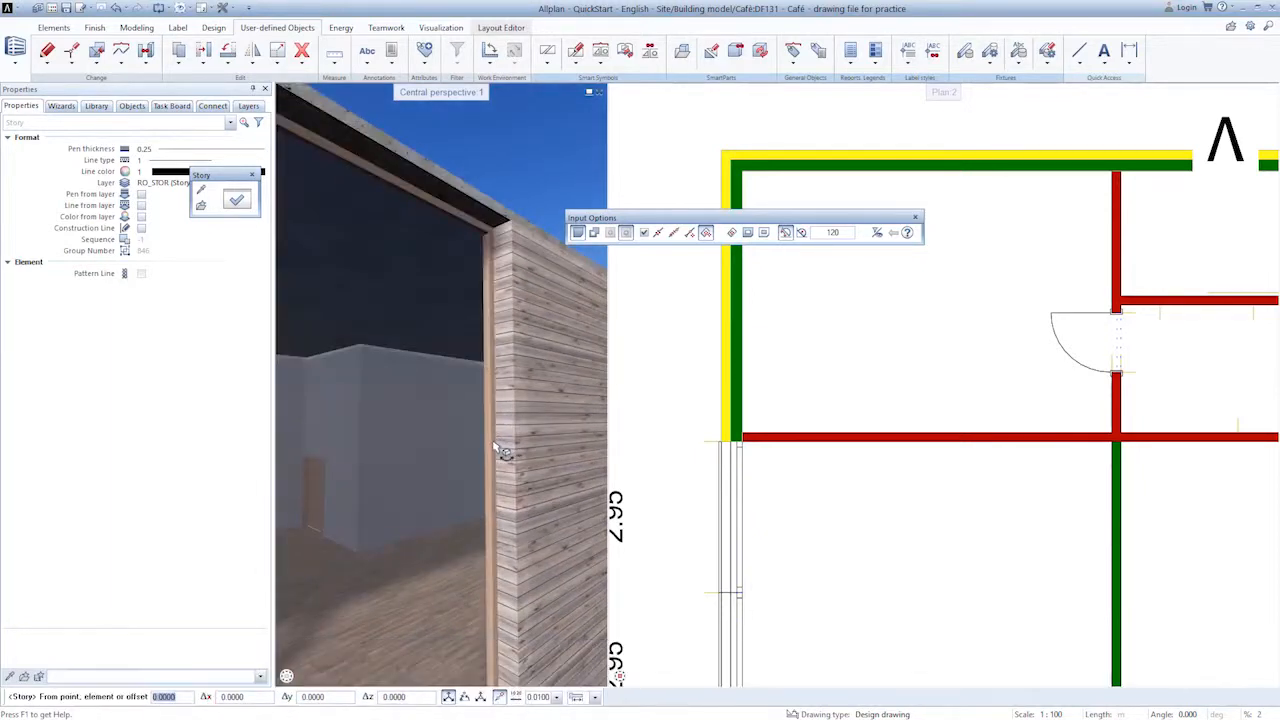
middle_click_drag(494, 446, 477, 379)
left_click_drag(477, 379, 510, 376)
middle_click_drag(510, 376, 462, 373)
left_click_drag(462, 373, 333, 312)
middle_click_drag(333, 312, 397, 326)
left_click_drag(397, 326, 356, 313)
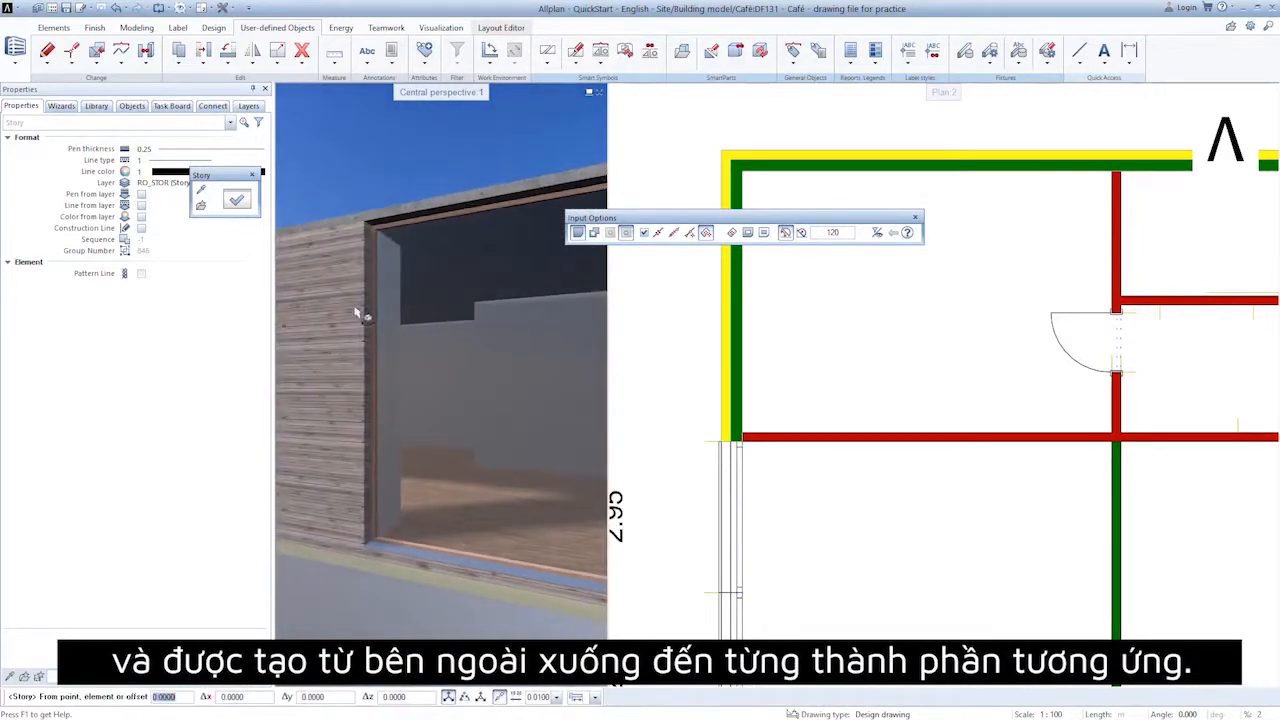
scroll(356, 308, "up", 3)
scroll(397, 310, "down", 4)
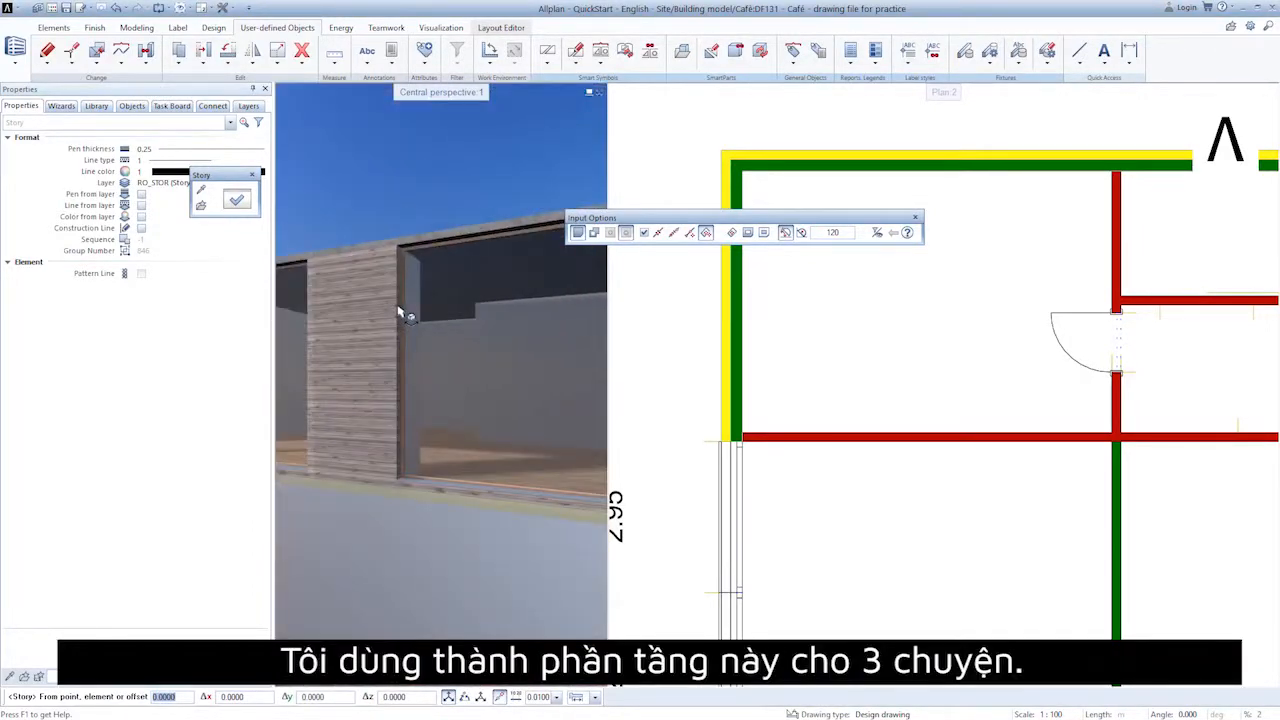
scroll(400, 314, "down", 3)
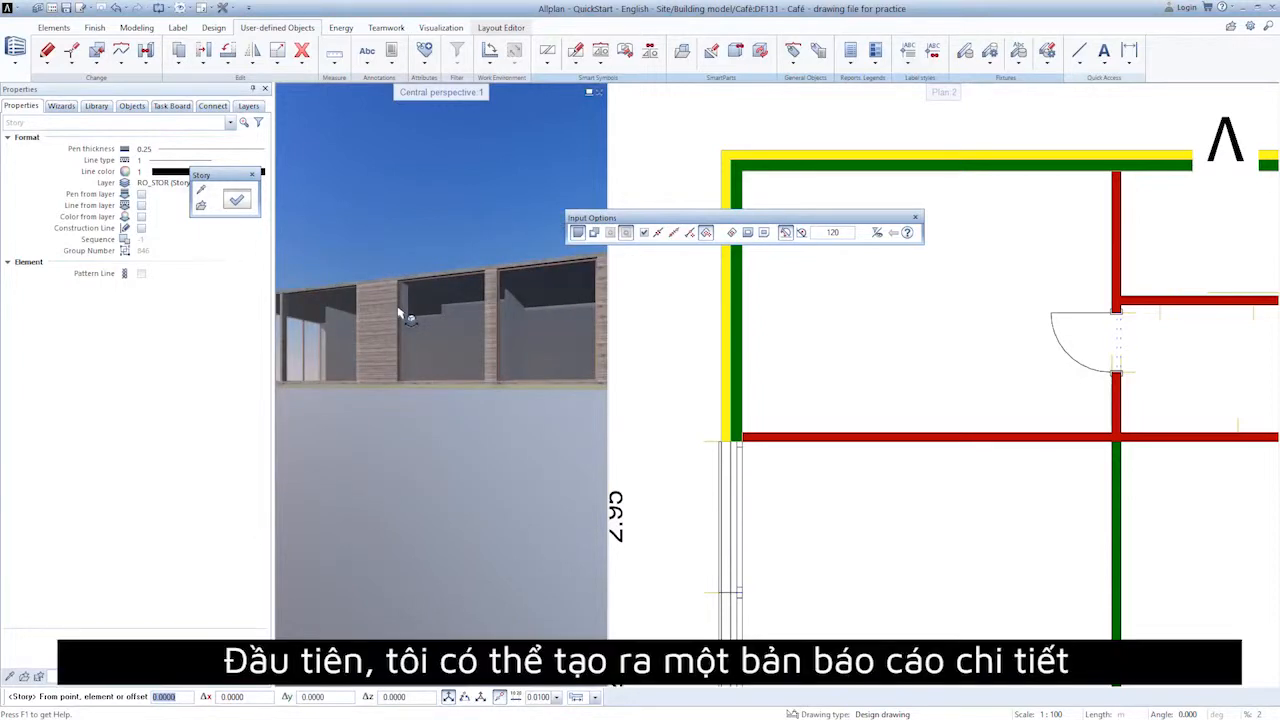
key("Escape")
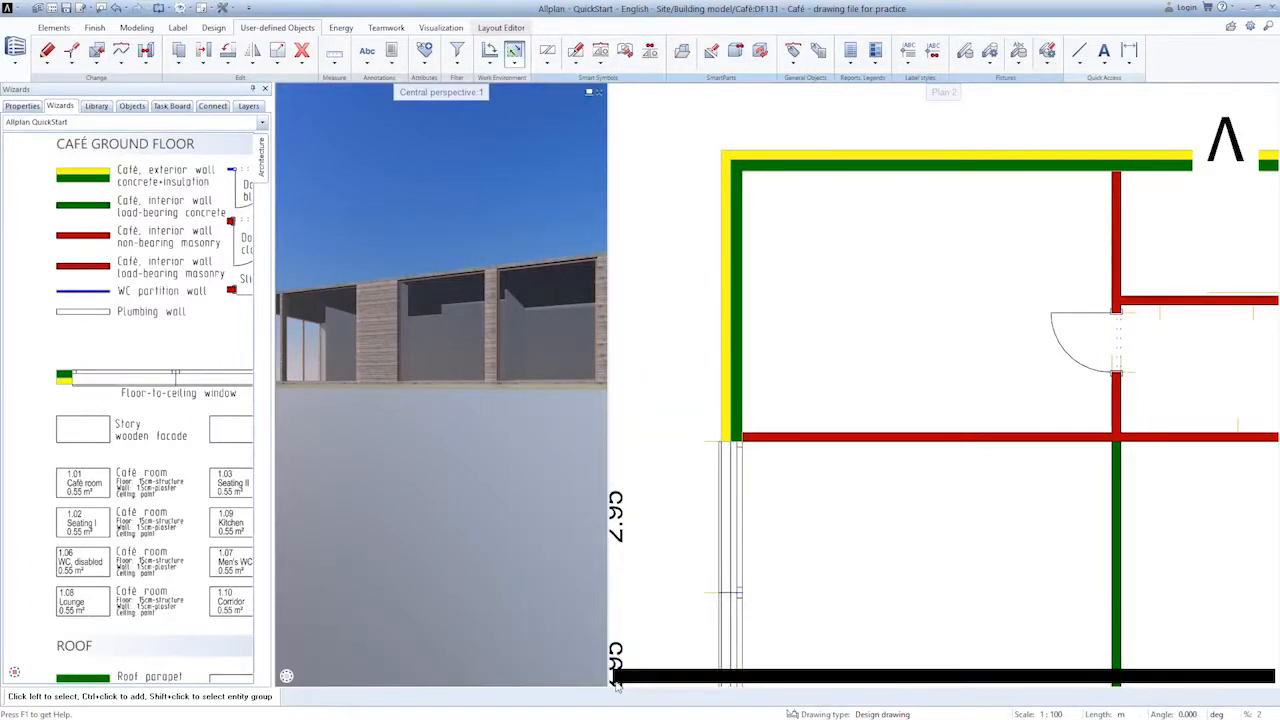
left_click(635, 677)
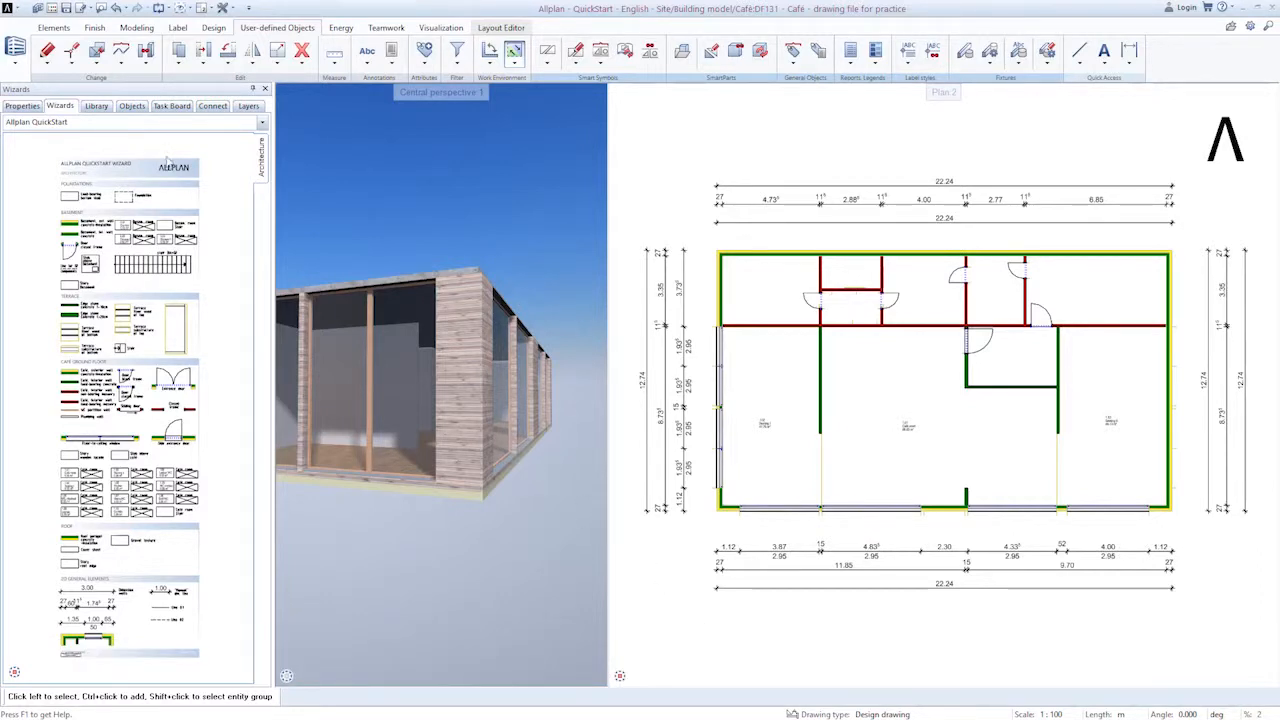
Step: Set the café storey height to 3.1 m in the Floor Manager, moving the planes above down and retaining the height of the planes below
left_click(52, 8)
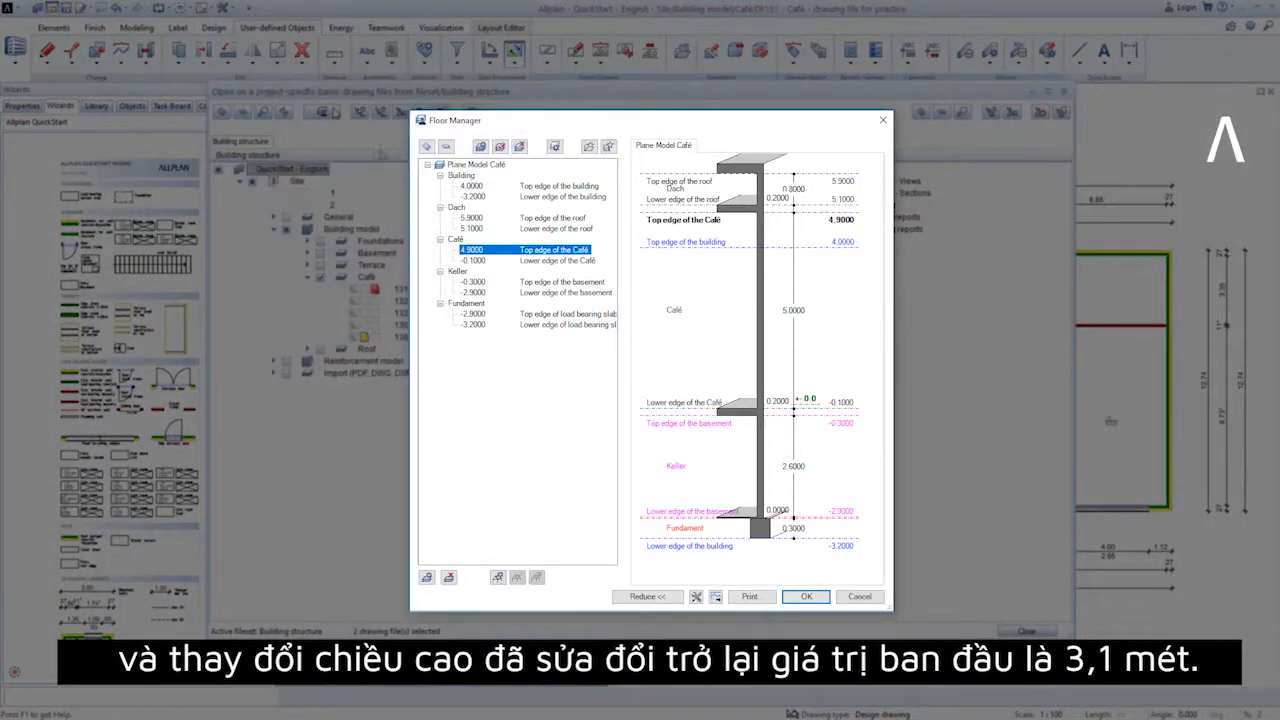
left_click(801, 314)
type("3.1")
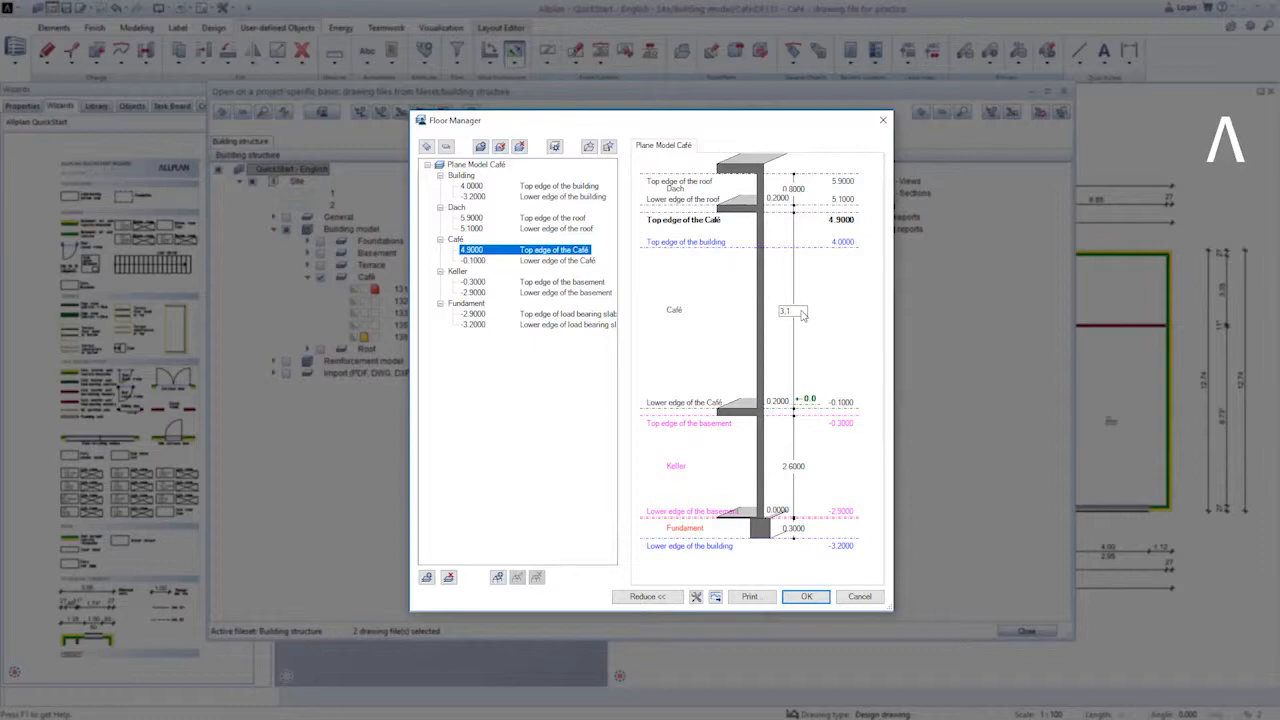
key("Return")
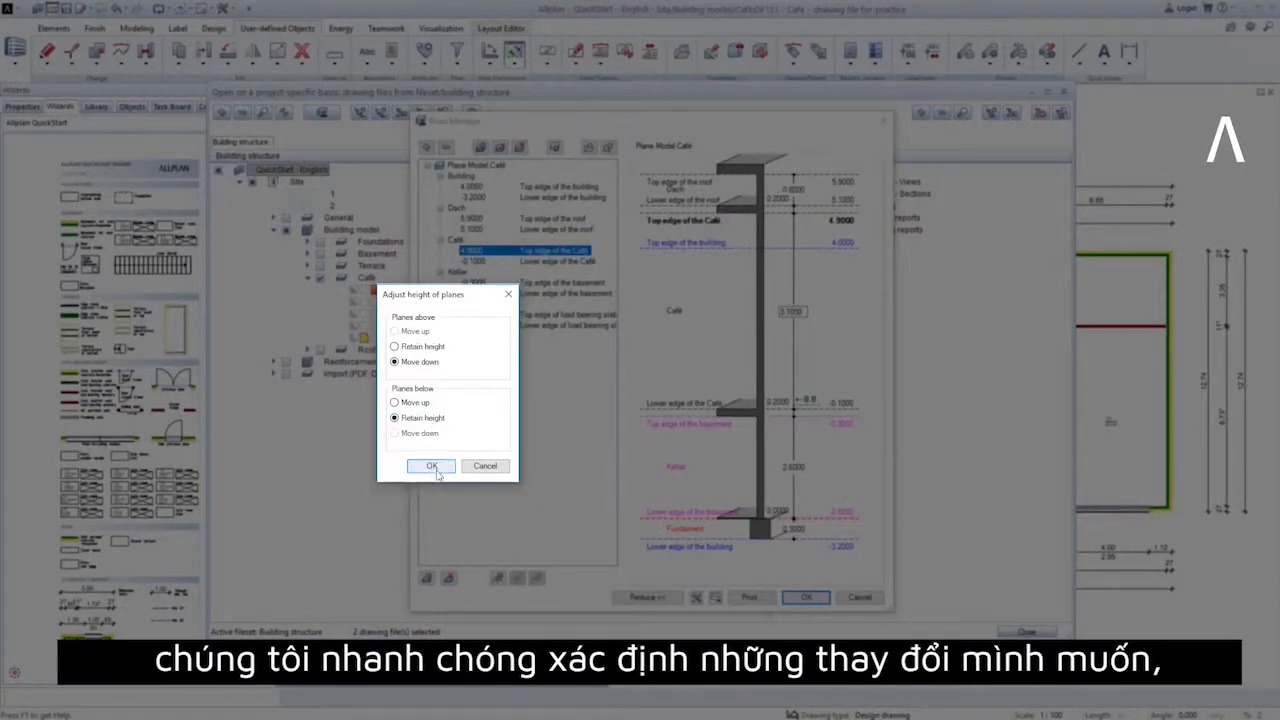
left_click(432, 466)
left_click(806, 597)
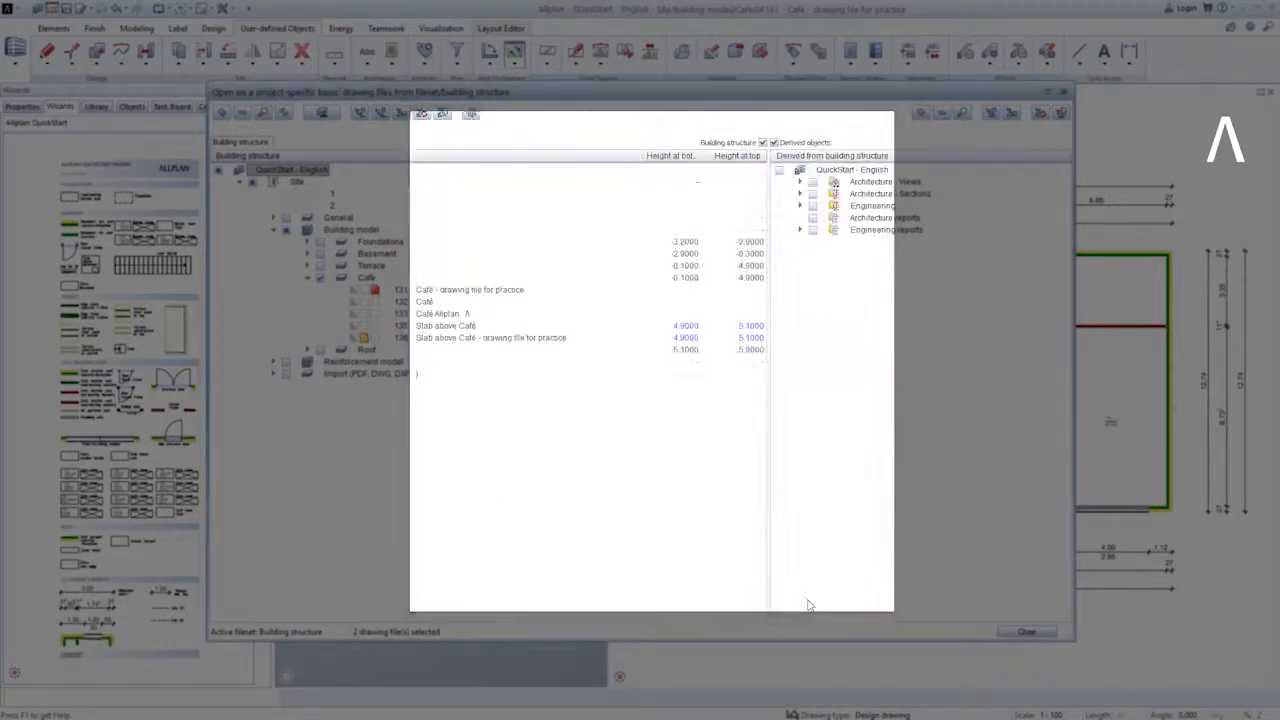
left_click(584, 430)
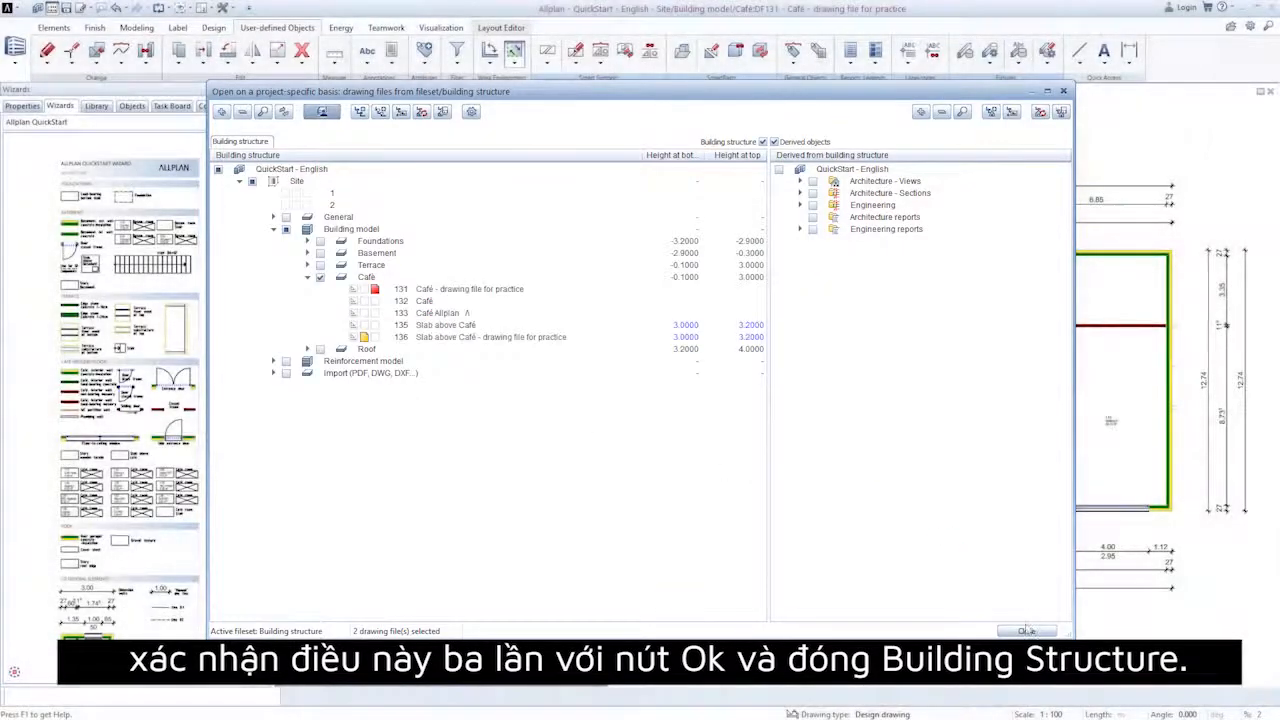
left_click(1026, 631)
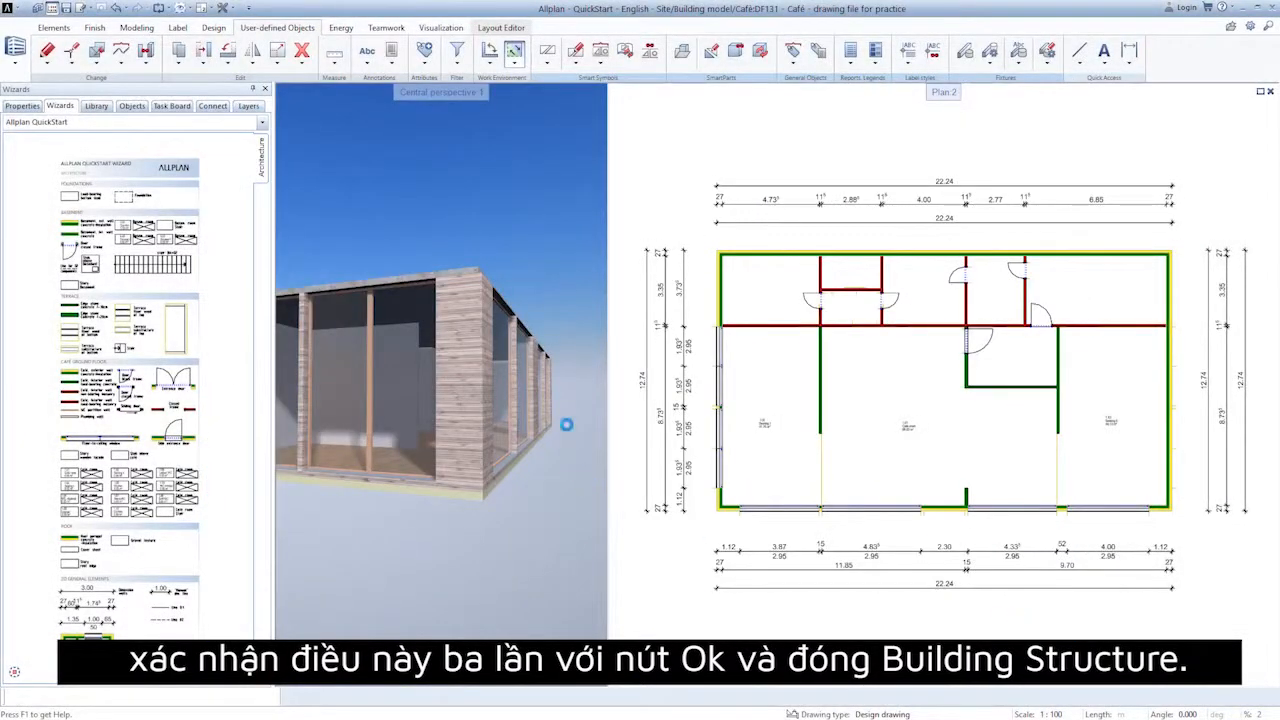
Step: Switch the drawing type to Working drawing to display the interior walls around the small room with hatching
left_click_drag(362, 387, 416, 398)
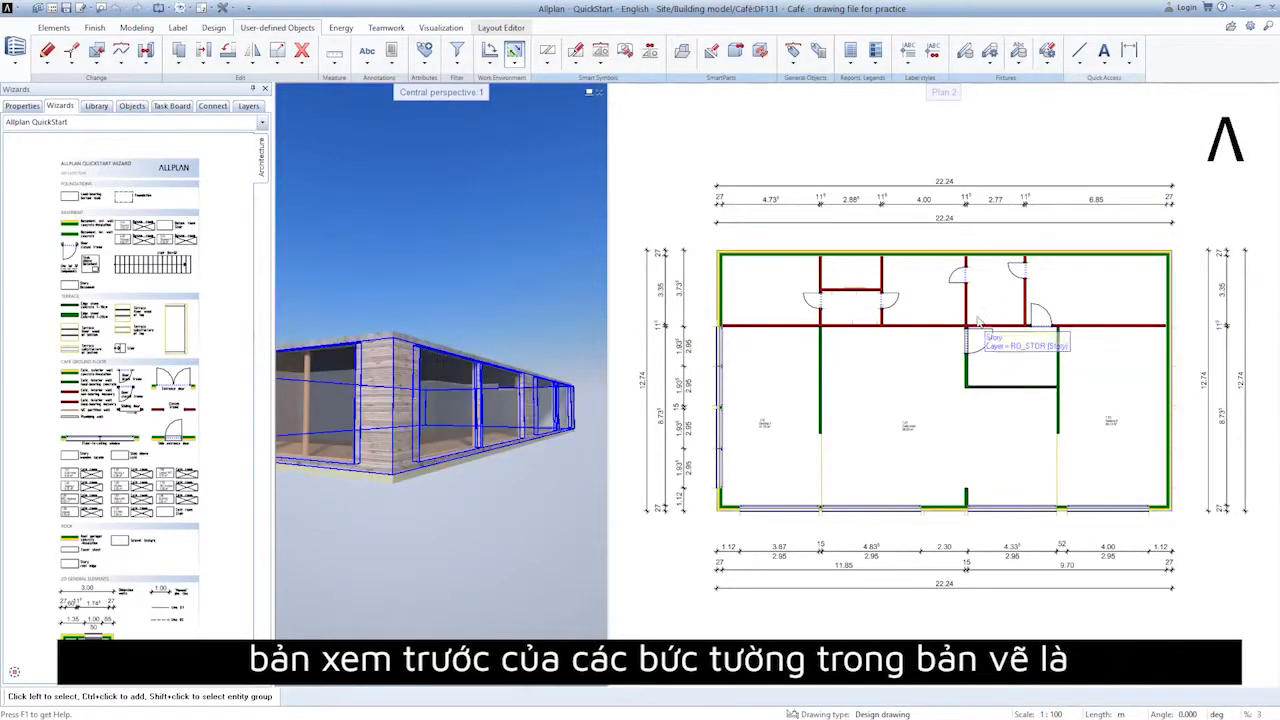
scroll(975, 330, "up", 2)
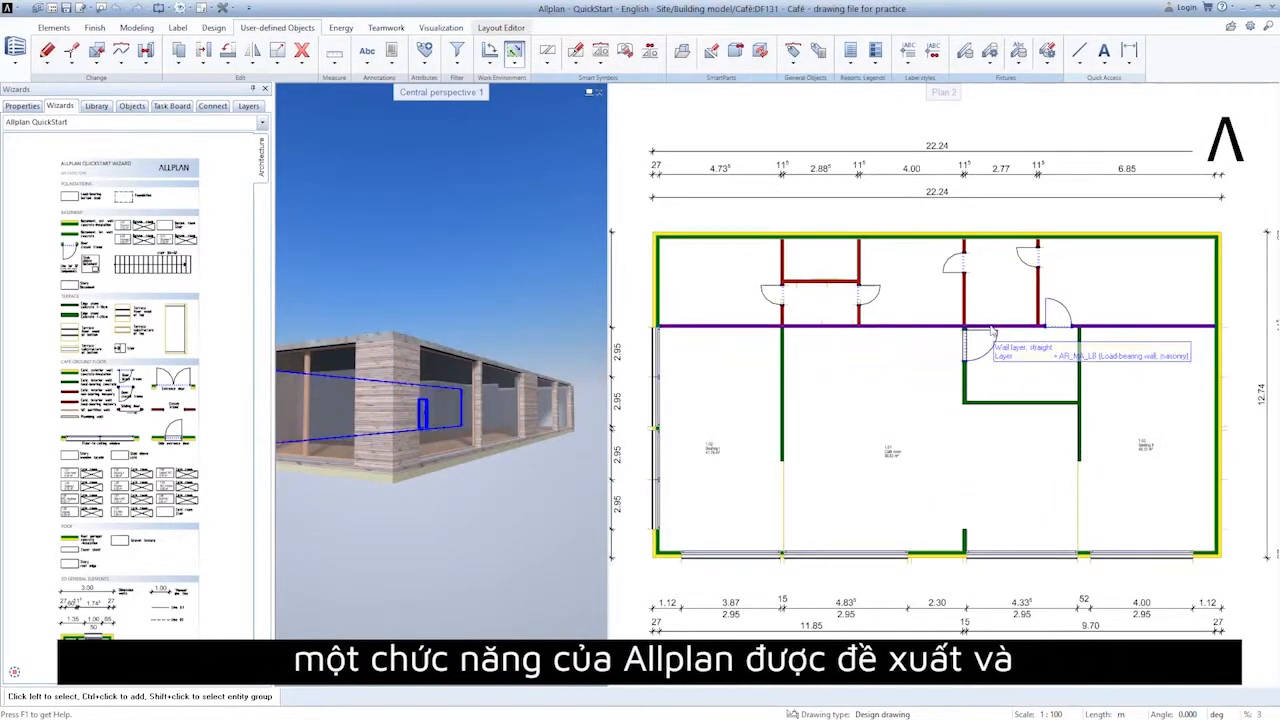
scroll(978, 331, "up", 3)
scroll(980, 332, "up", 2)
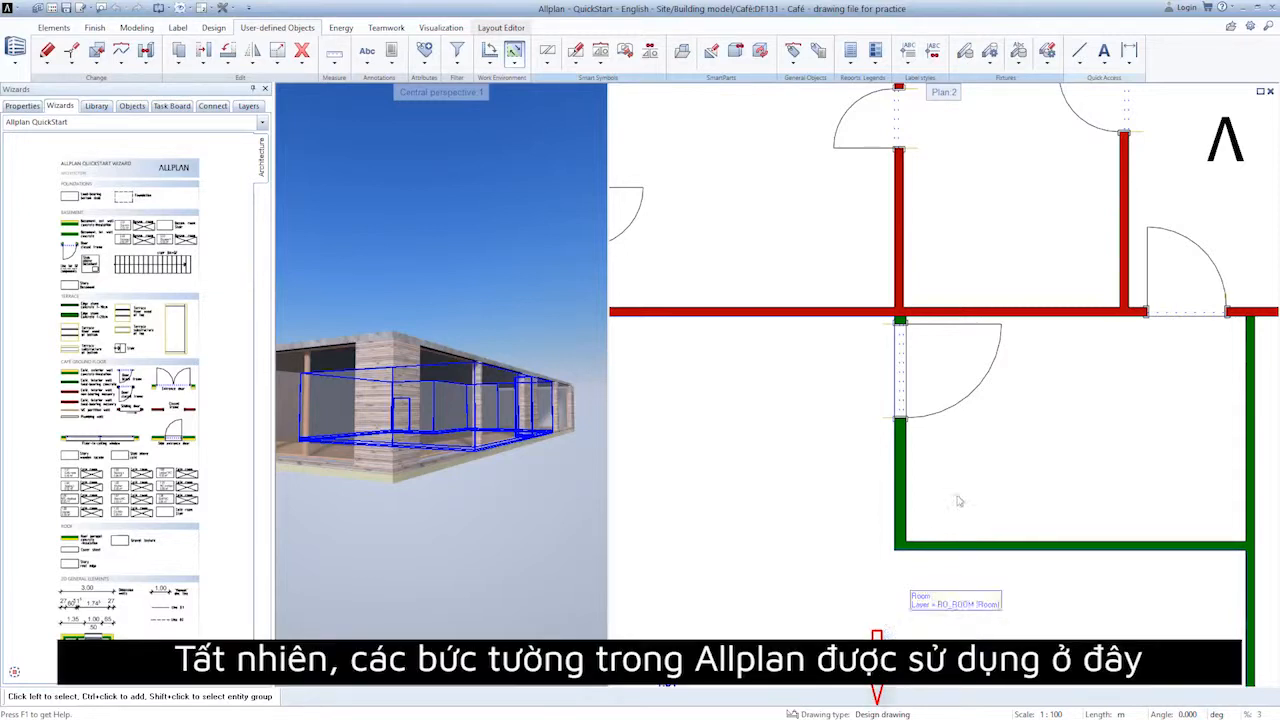
middle_click_drag(989, 466, 931, 469)
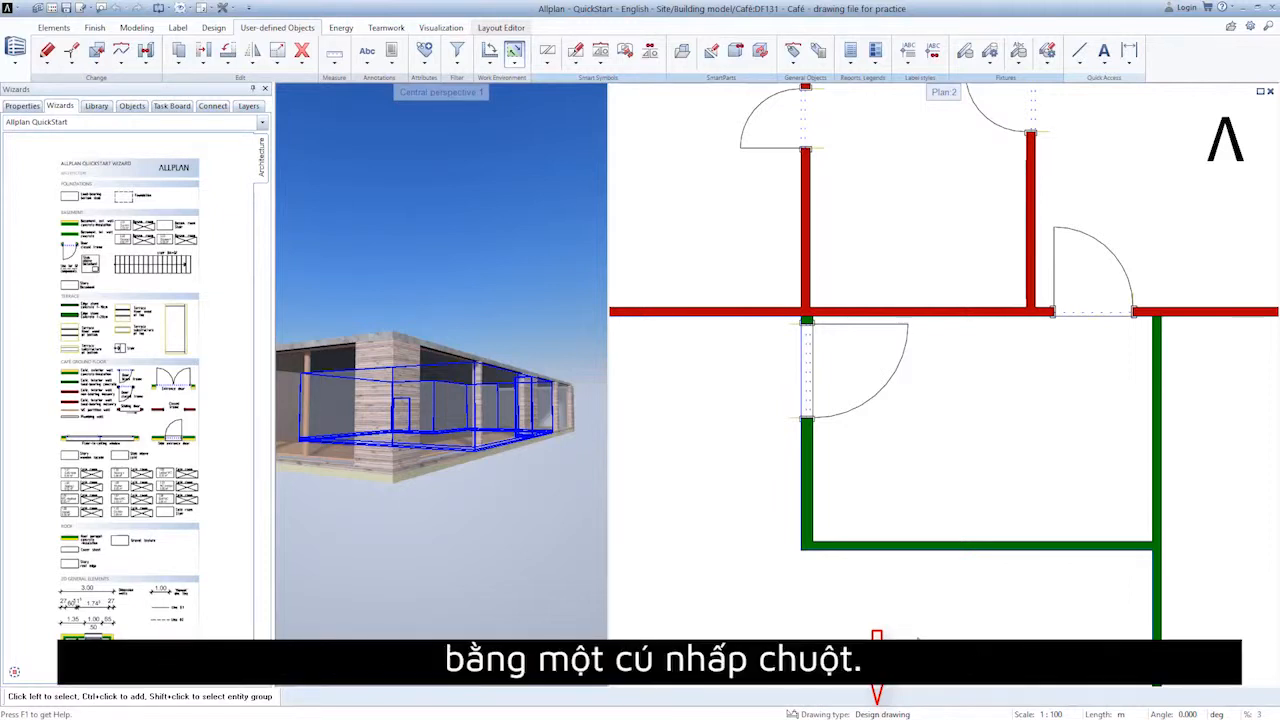
left_click(882, 714)
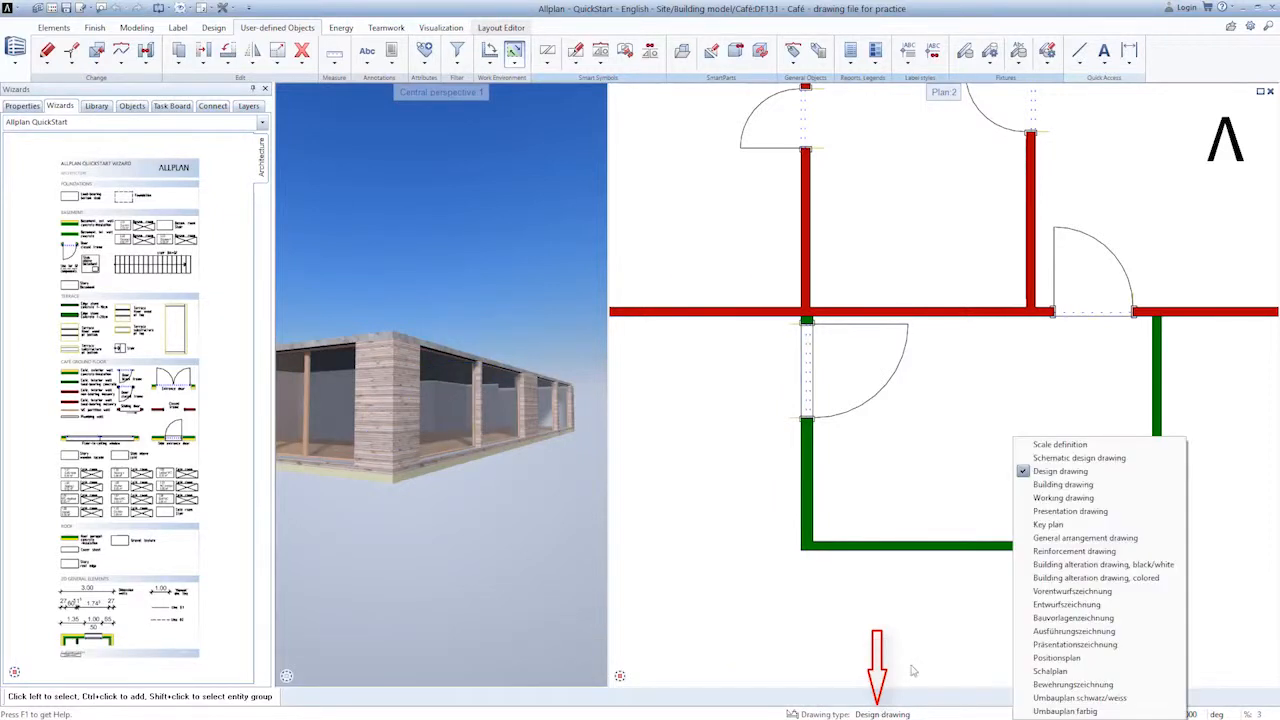
left_click(1070, 497)
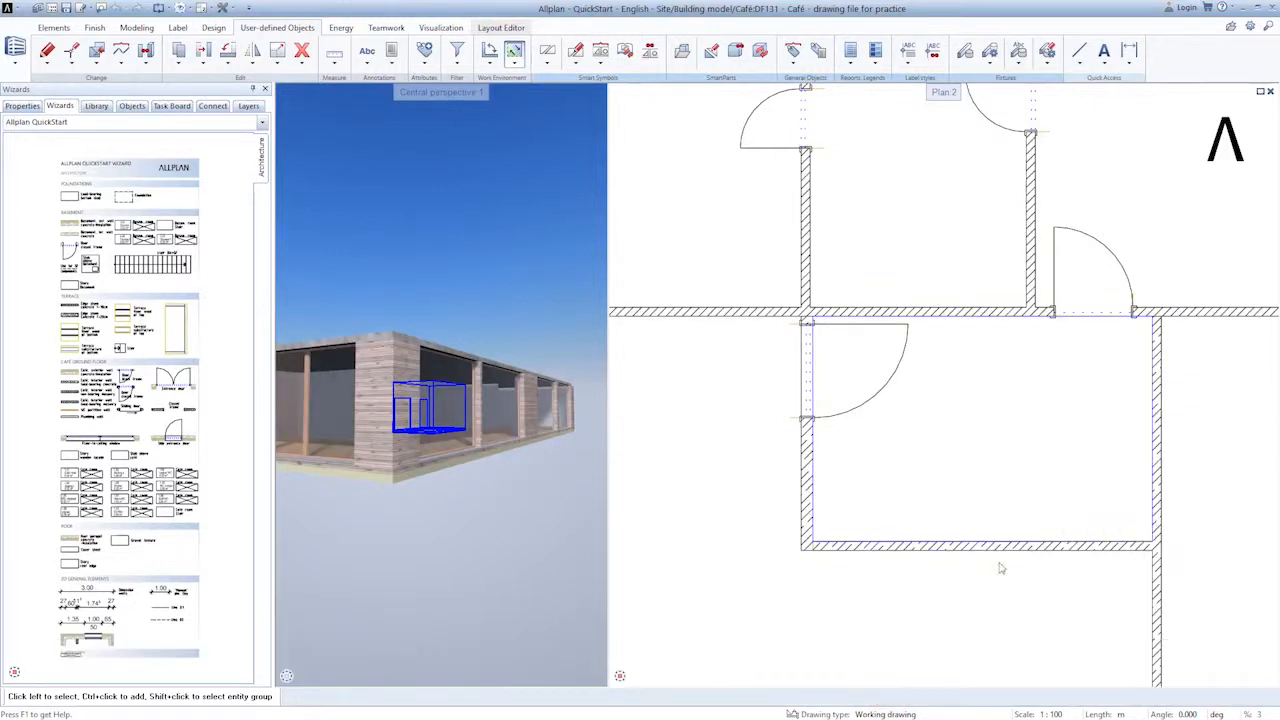
Step: Switch the drawing type back to Design drawing and show the whole floor plan
left_click(877, 714)
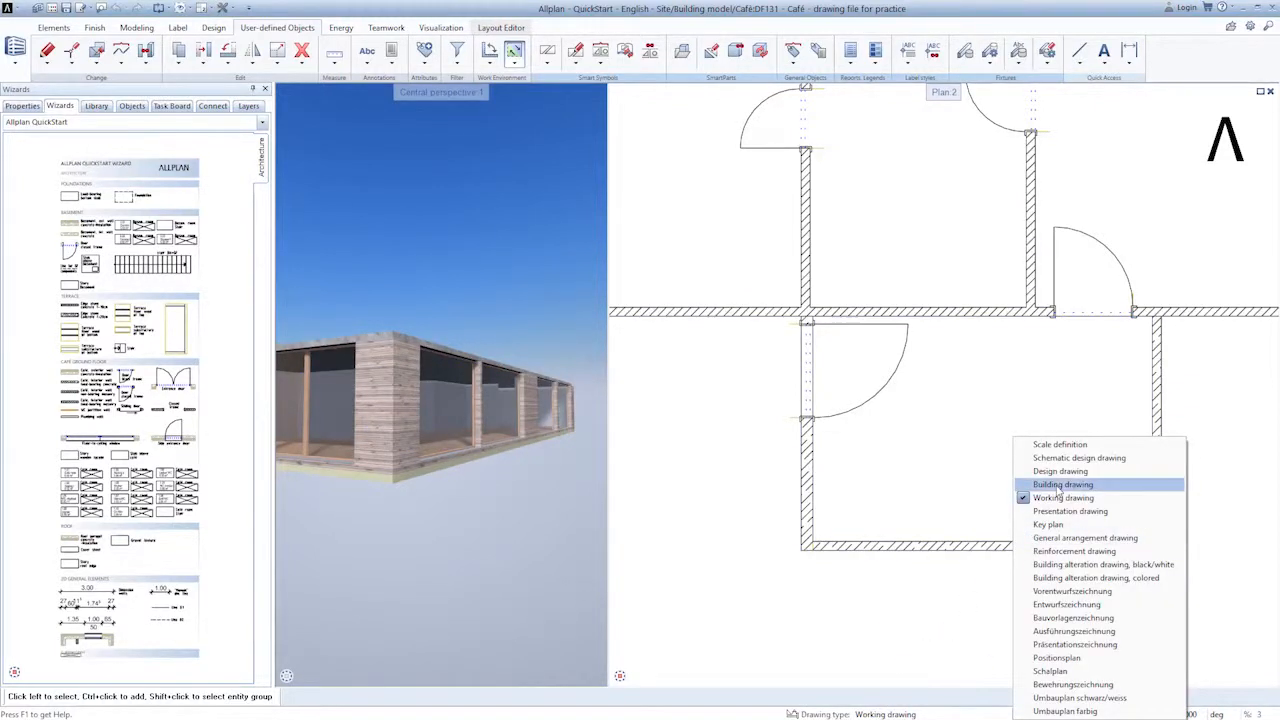
left_click(1066, 476)
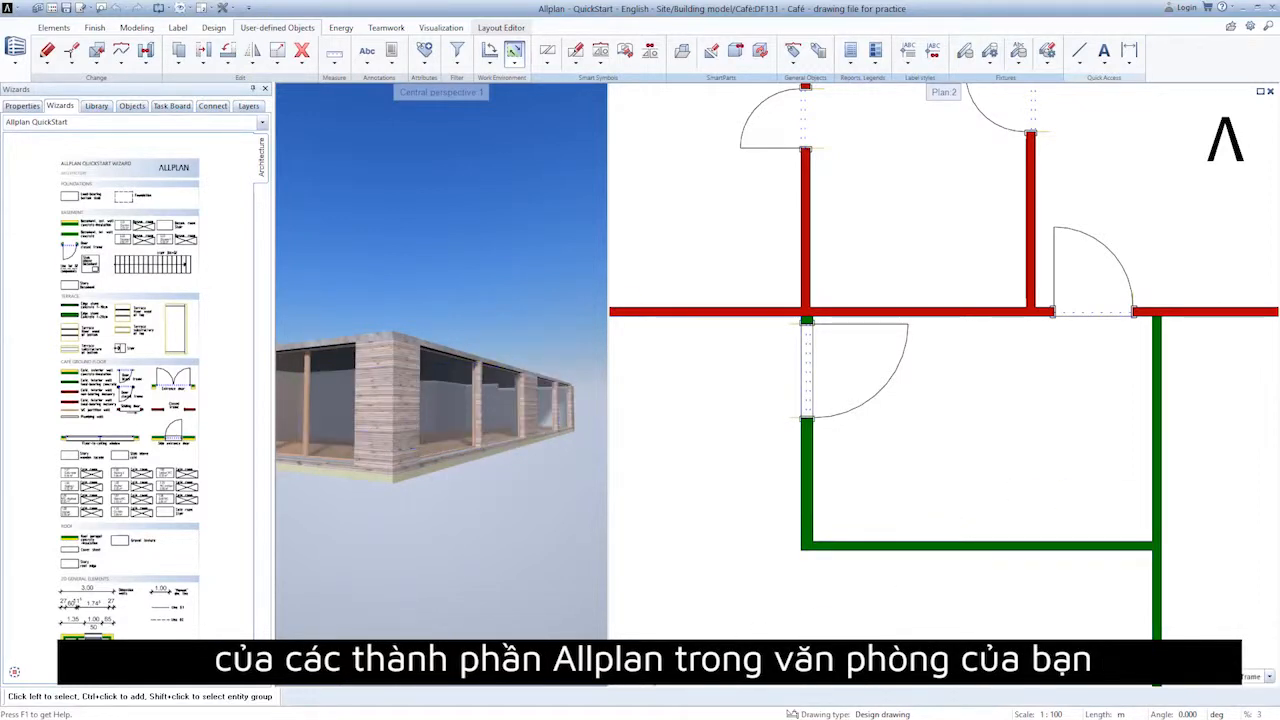
left_click(615, 678)
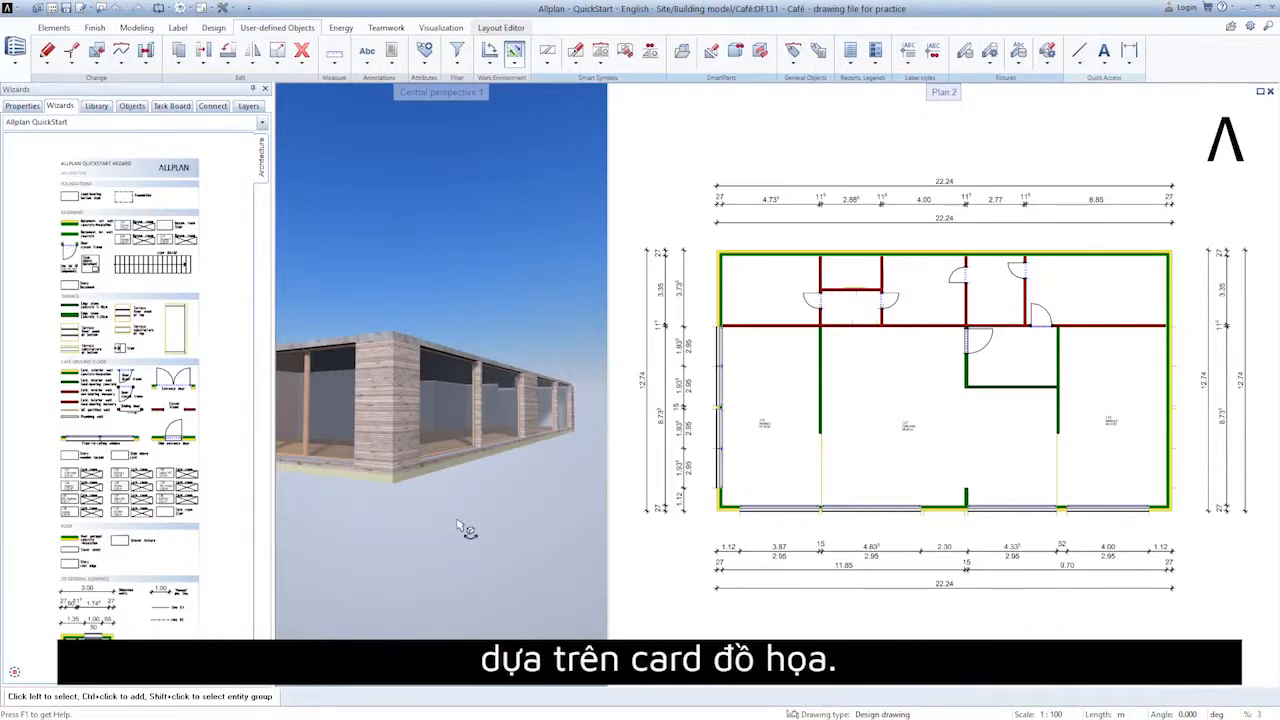
Step: Maximize the central perspective viewport, orbit to the café's long glazed side and open the Surroundings settings
left_click(589, 94)
left_click_drag(627, 221, 681, 209)
right_click_drag(667, 250, 649, 305)
left_click_drag(686, 295, 757, 283)
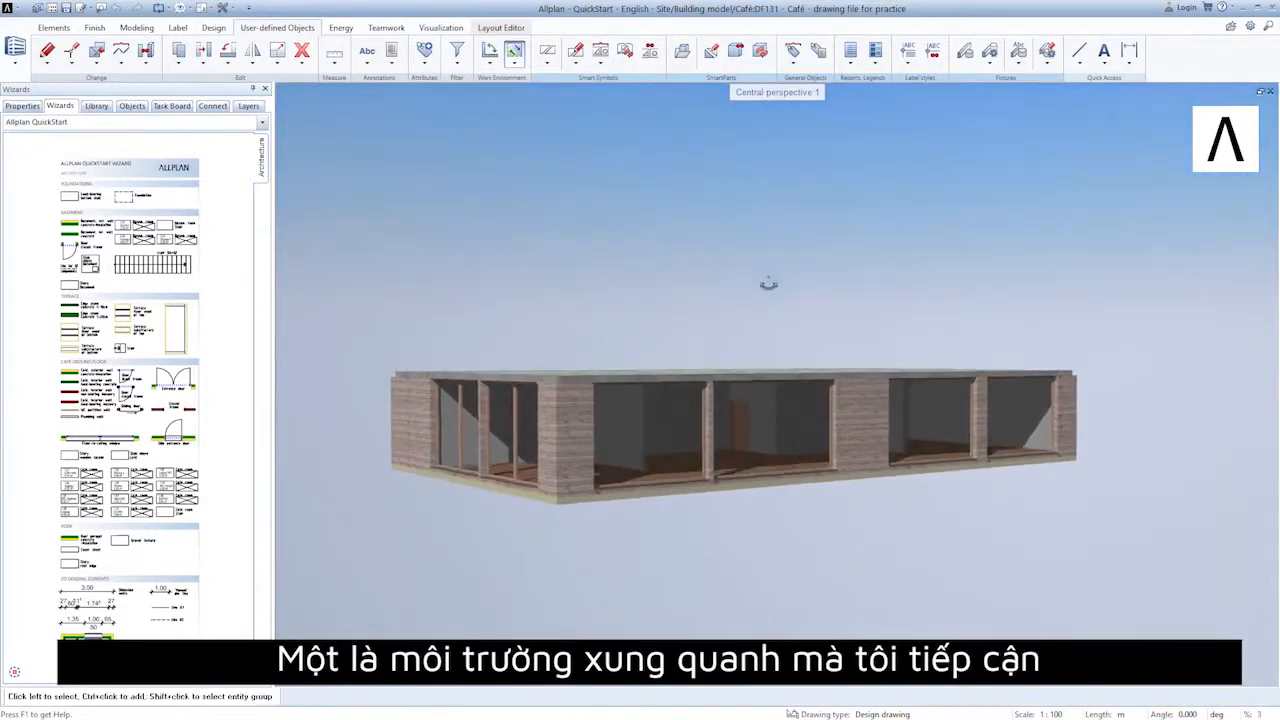
right_click(760, 283)
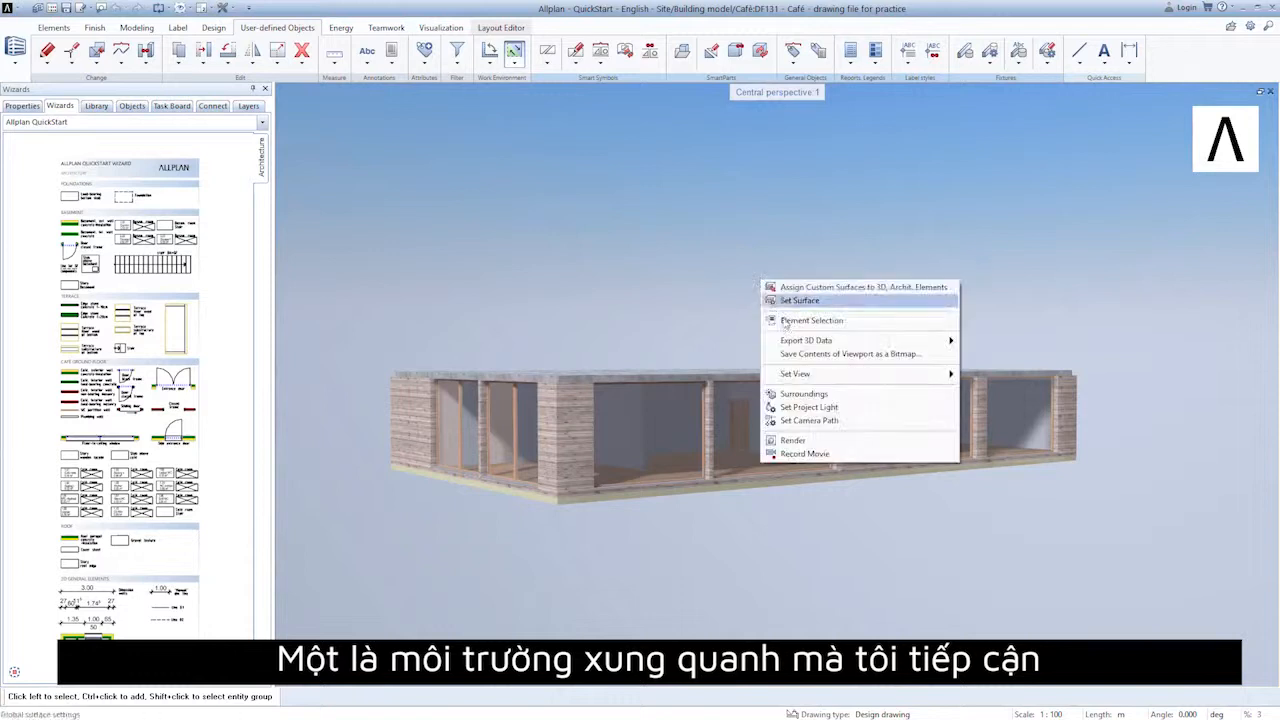
left_click(812, 395)
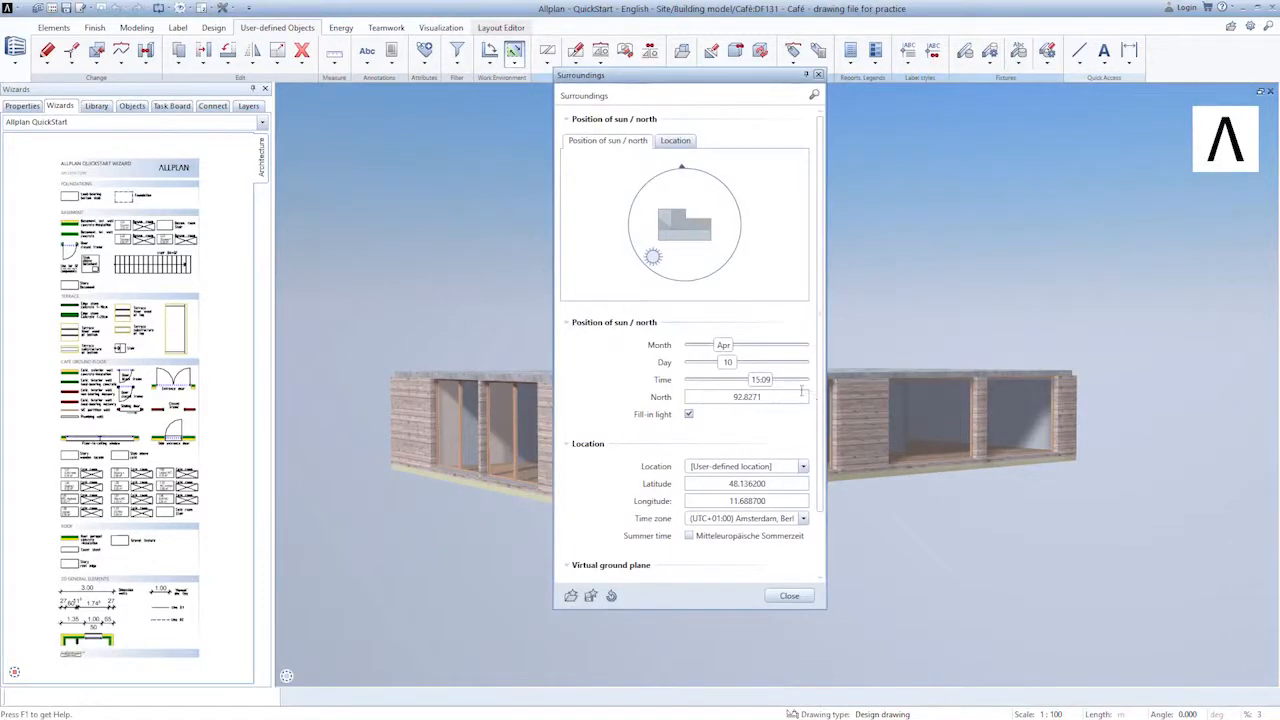
Step: Set the building's geographic location in the Surroundings settings to München, Obb, Bayern, Deutschland
left_click(686, 141)
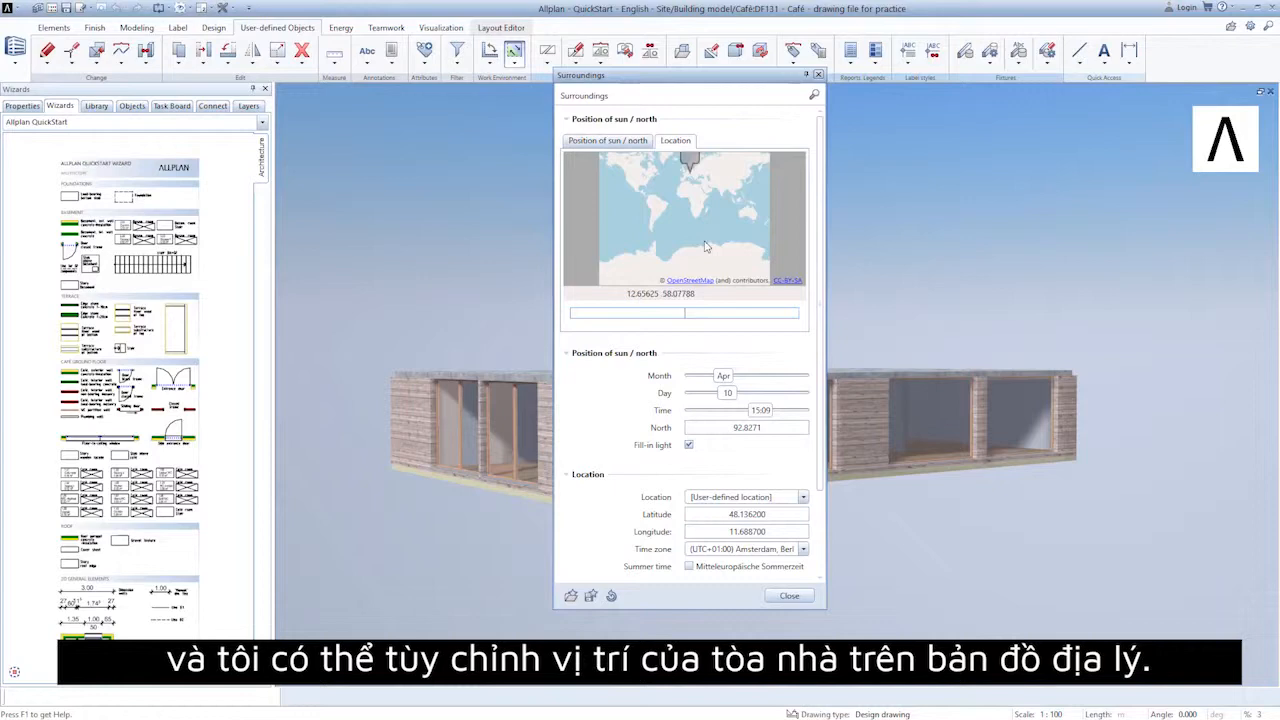
left_click(710, 313)
type("München")
key("Return")
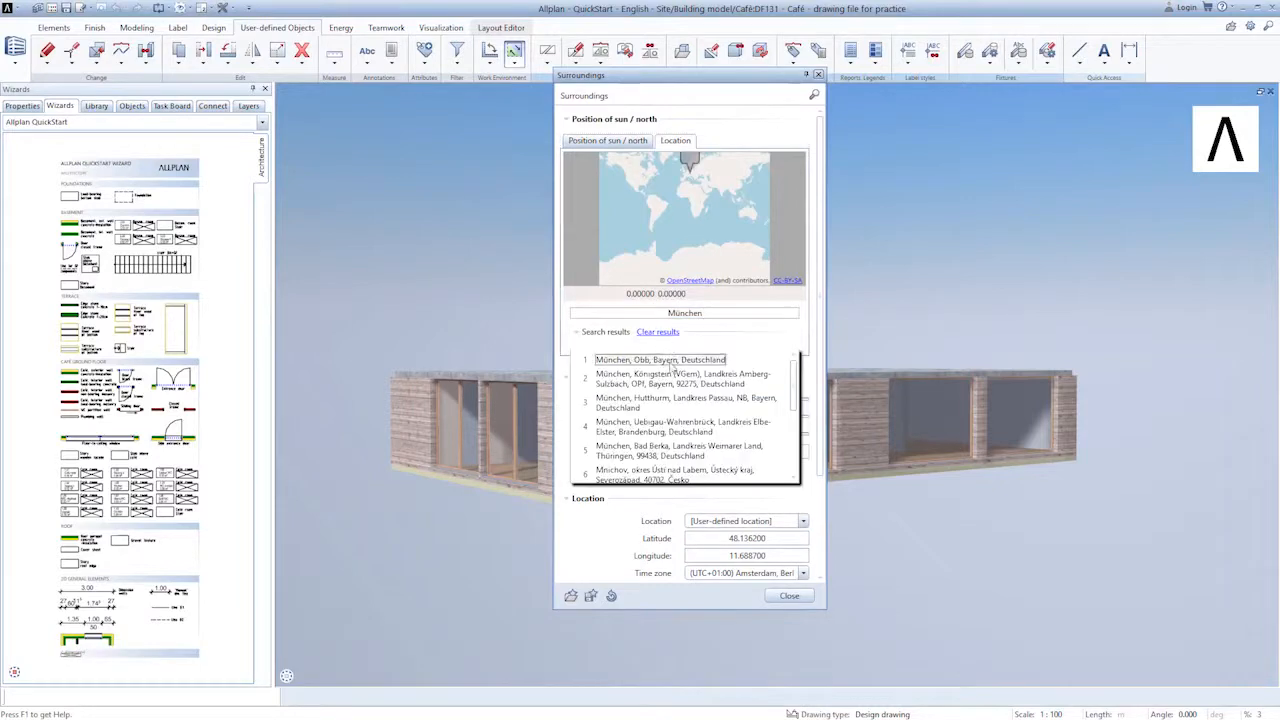
left_click(670, 364)
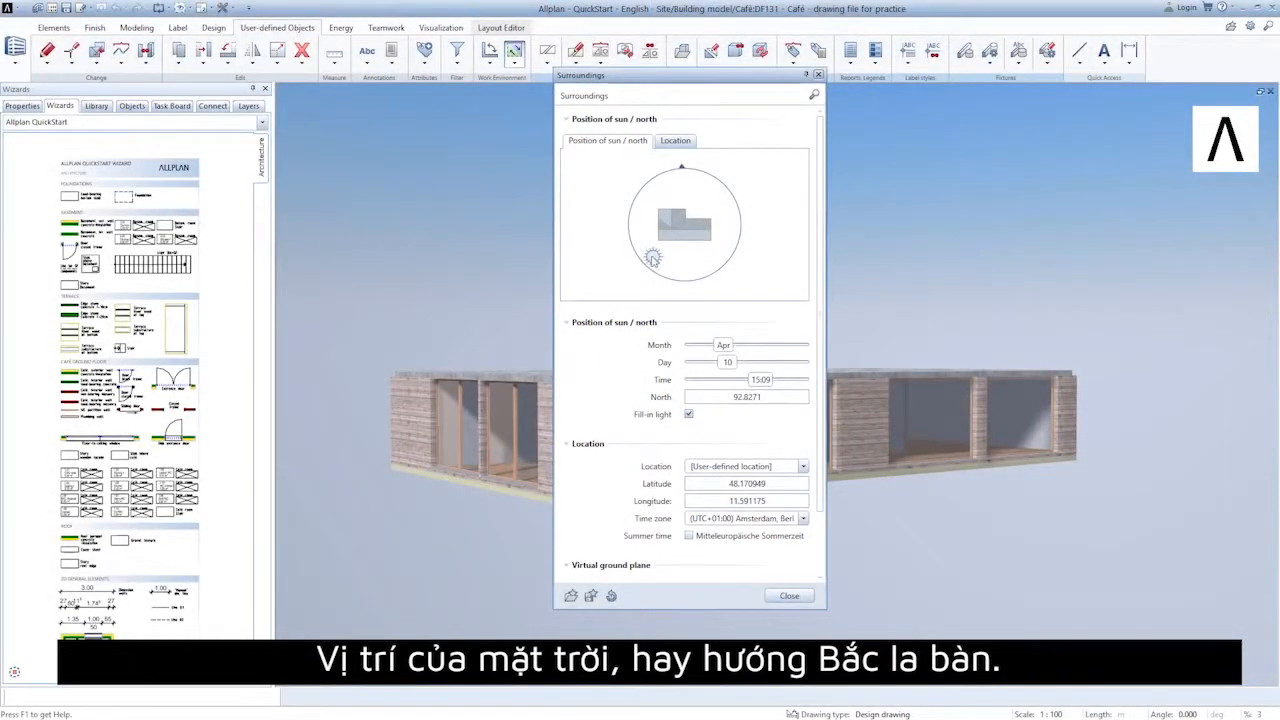
Step: Position the sun for about 16:33 on 10 April and turn on the virtual ground plane beneath the café
left_click_drag(652, 258, 639, 203)
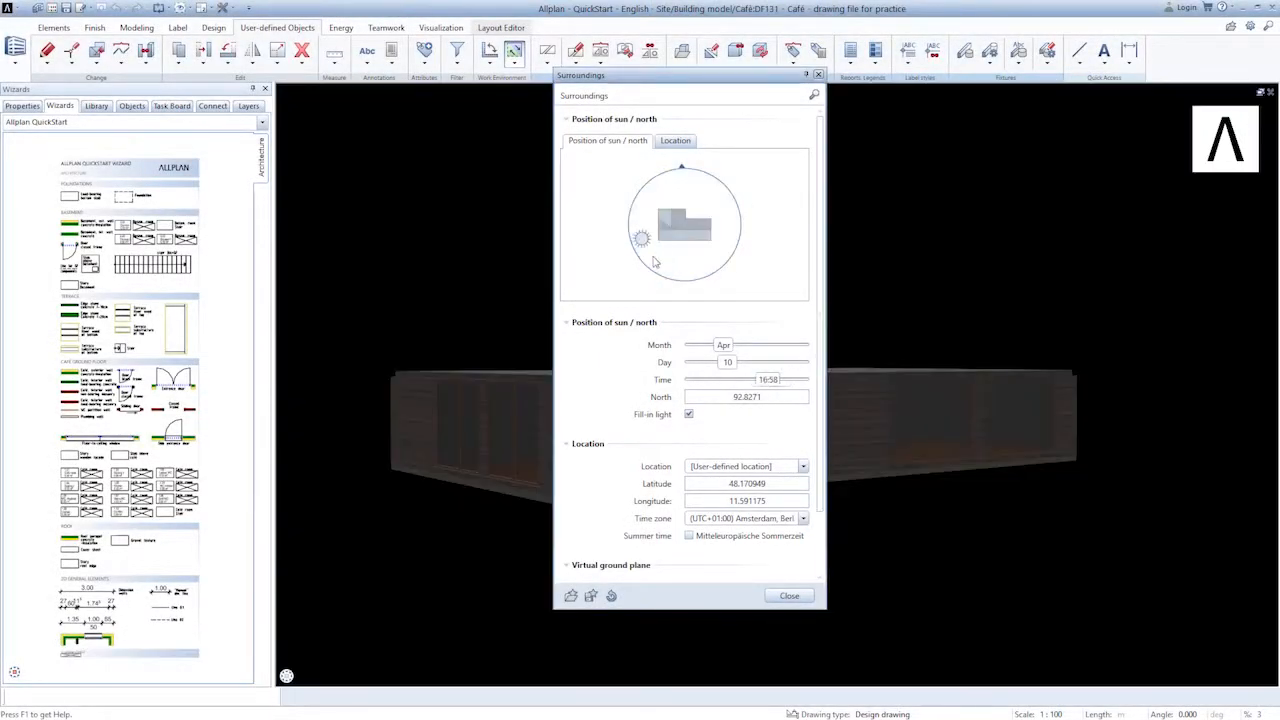
left_click_drag(655, 262, 705, 264)
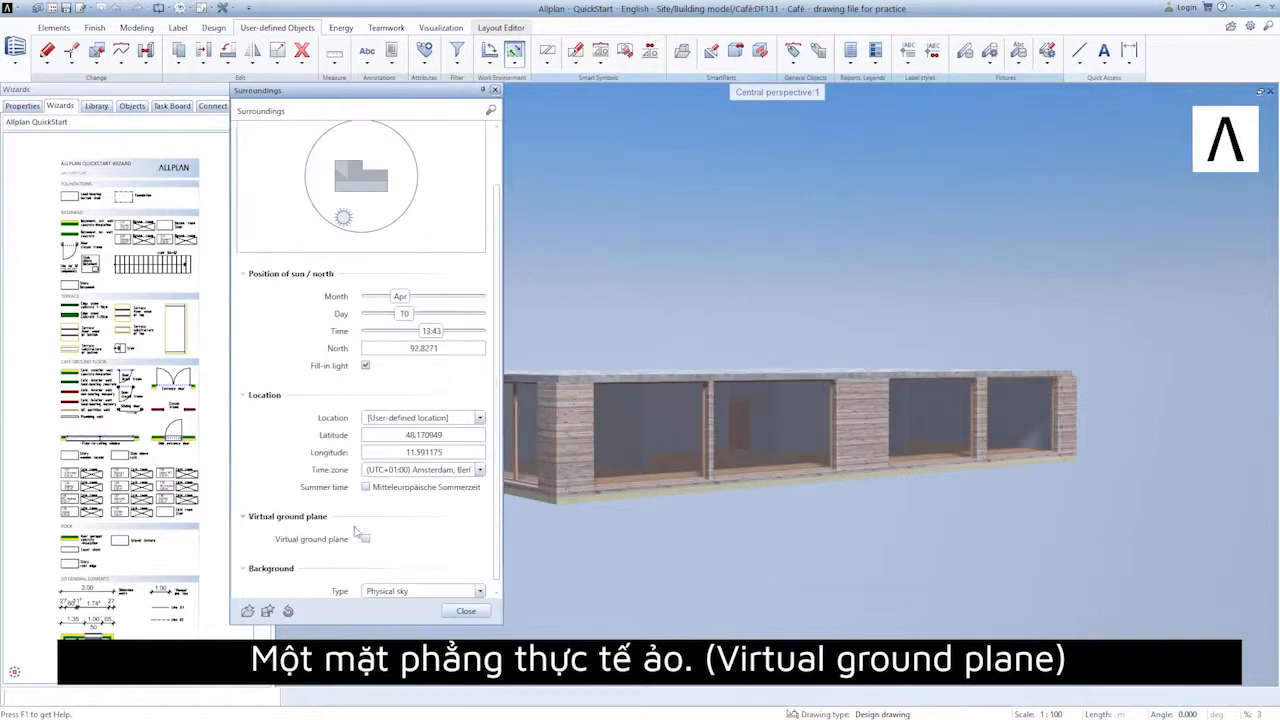
left_click(366, 539)
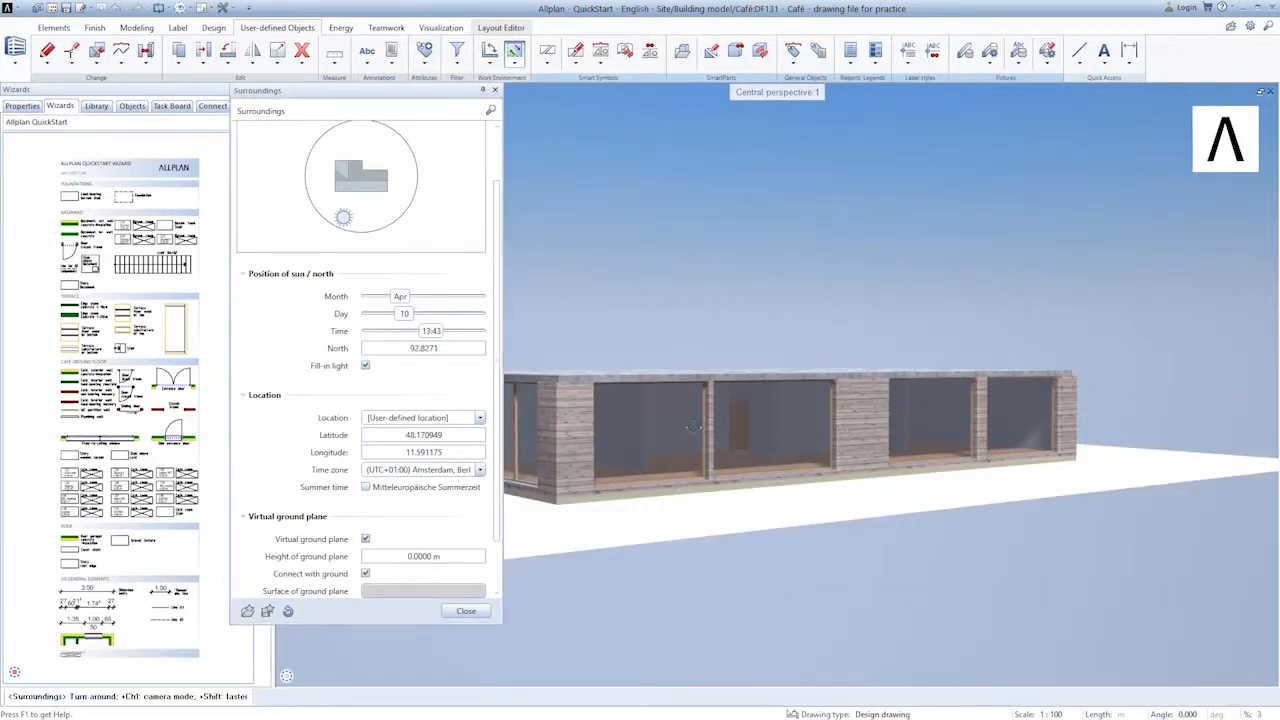
left_click_drag(696, 486, 704, 345)
scroll(695, 343, "down", 2)
middle_click_drag(692, 359, 806, 367)
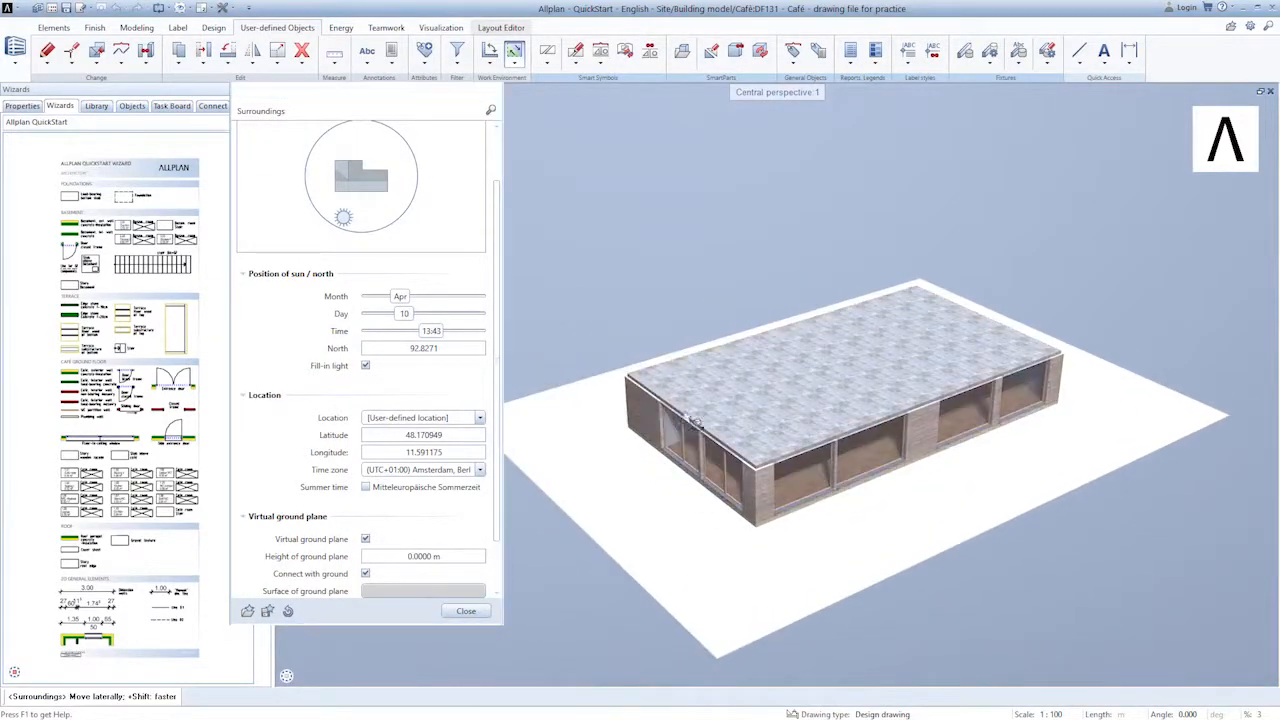
left_click_drag(342, 219, 324, 204)
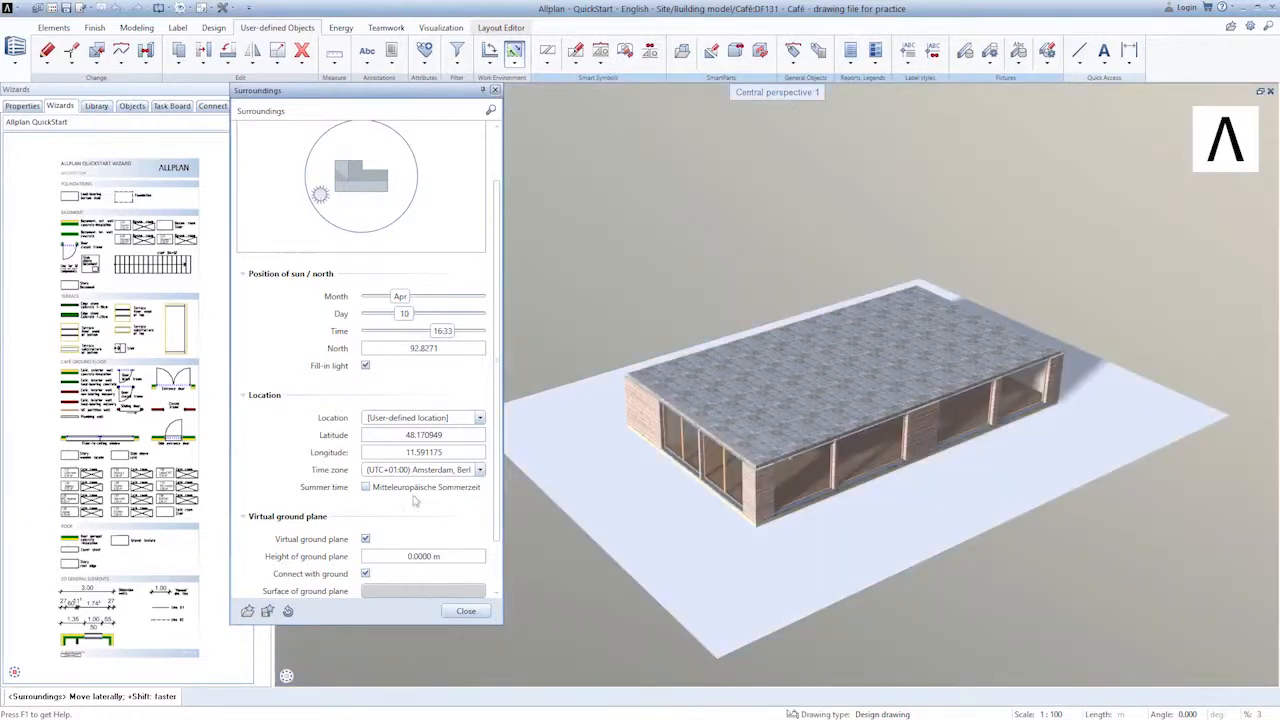
Step: Change the perspective background from the physical sky to a plain light blue color
scroll(415, 502, "down", 2)
left_click(431, 583)
left_click(425, 603)
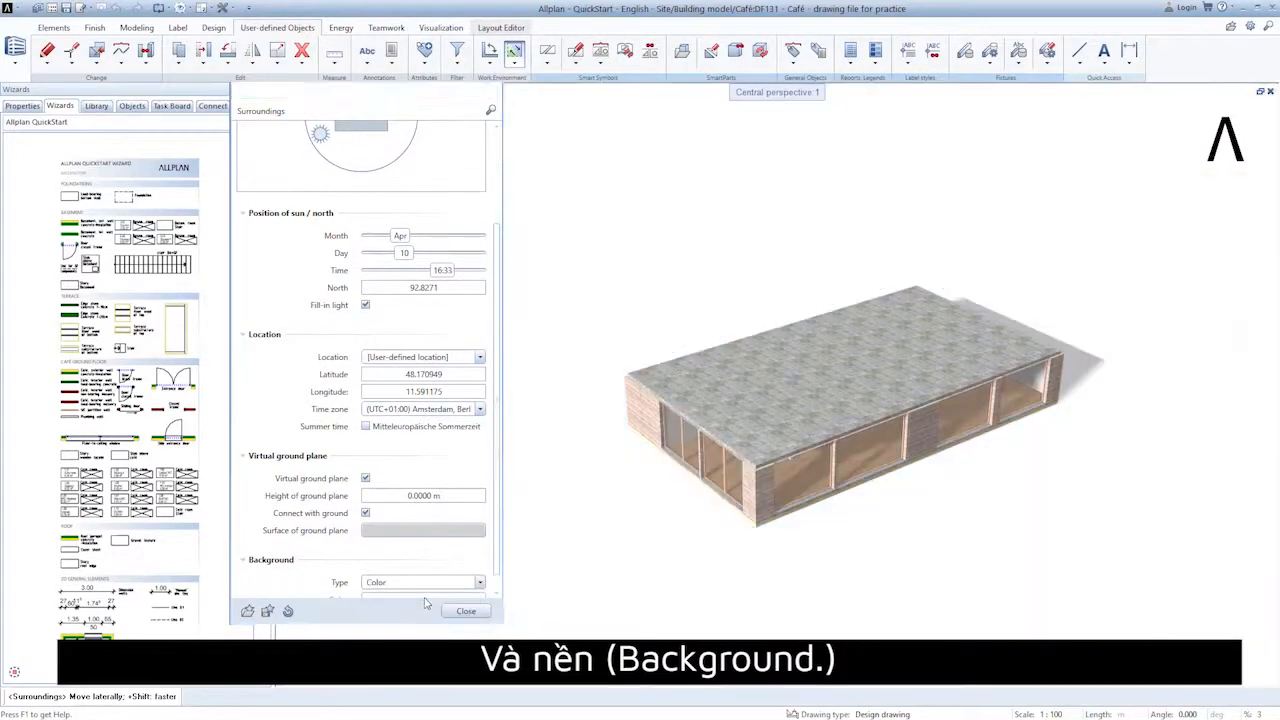
left_click_drag(498, 552, 496, 584)
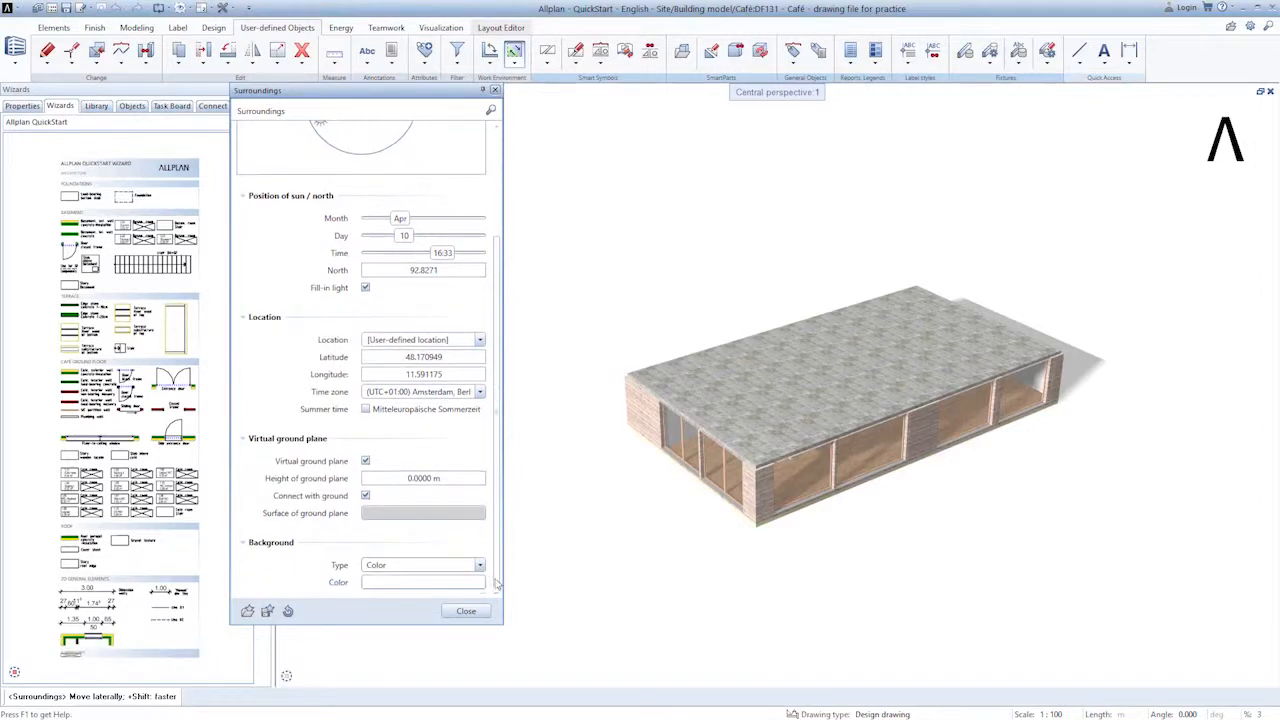
left_click(438, 583)
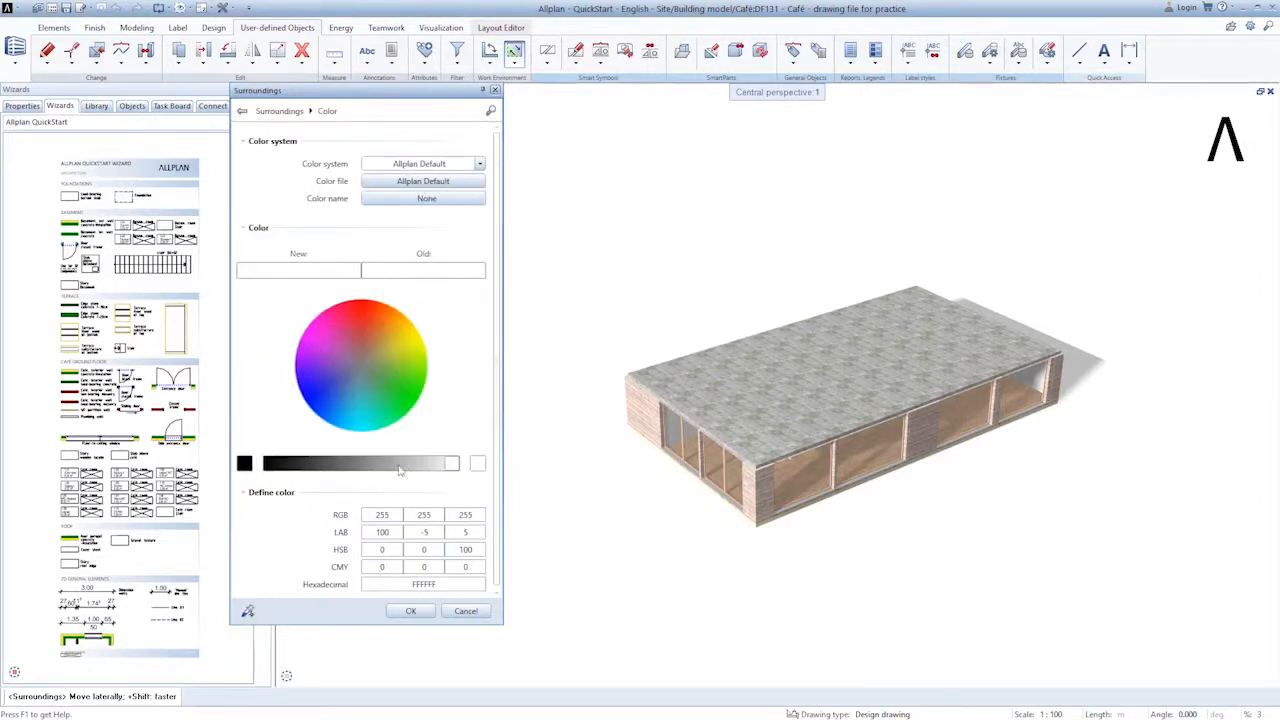
left_click(336, 424)
left_click_drag(368, 465, 430, 470)
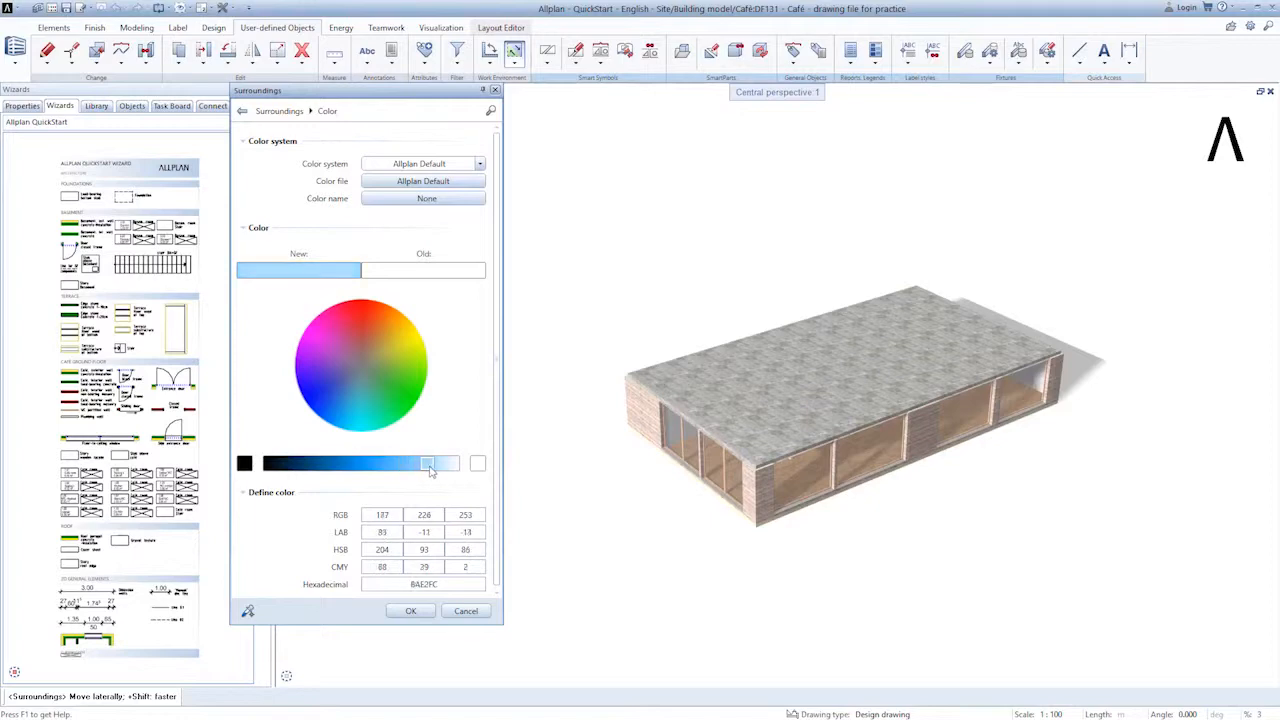
left_click(412, 611)
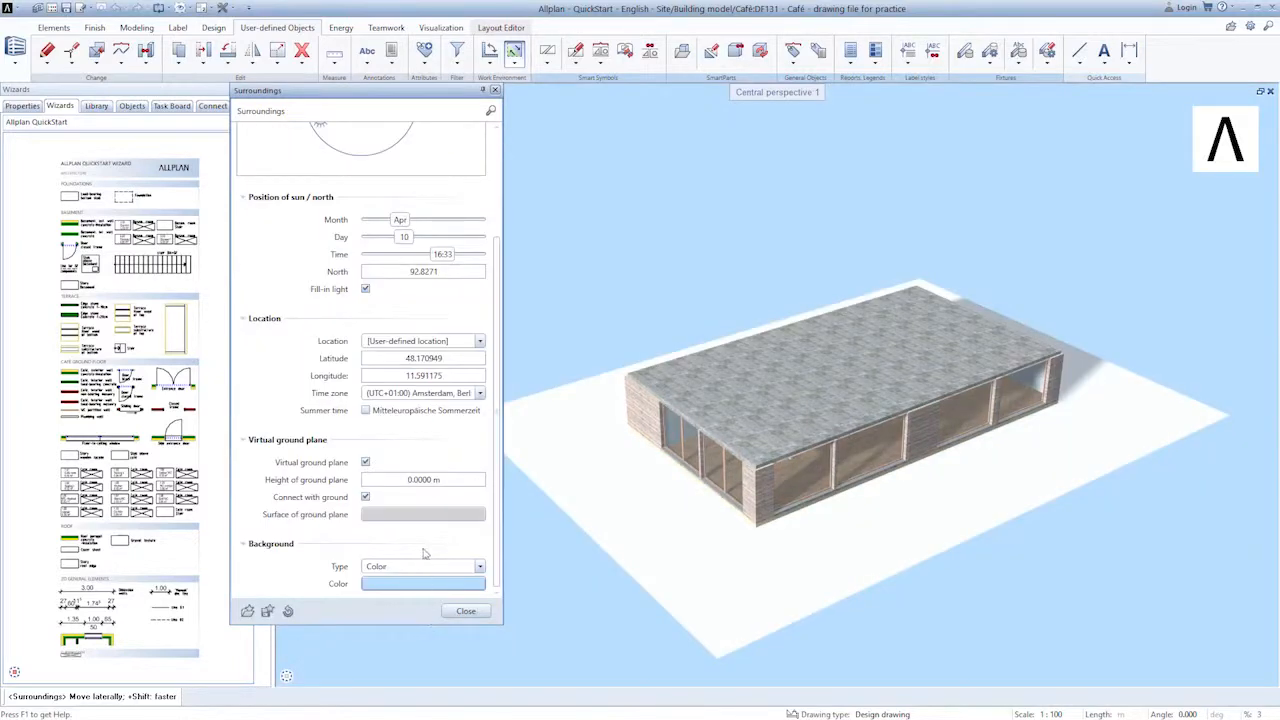
Step: Switch the background type back to Physical sky and close the Surroundings settings
left_click(424, 567)
left_click(420, 598)
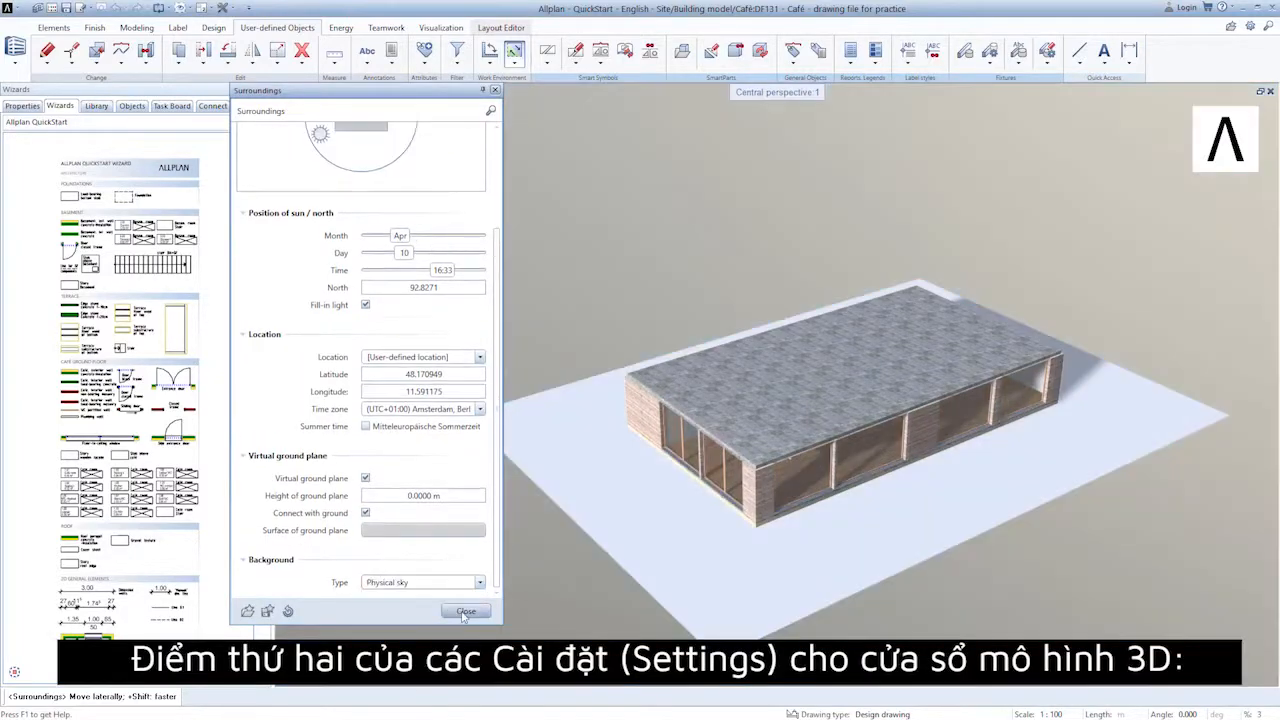
left_click(467, 611)
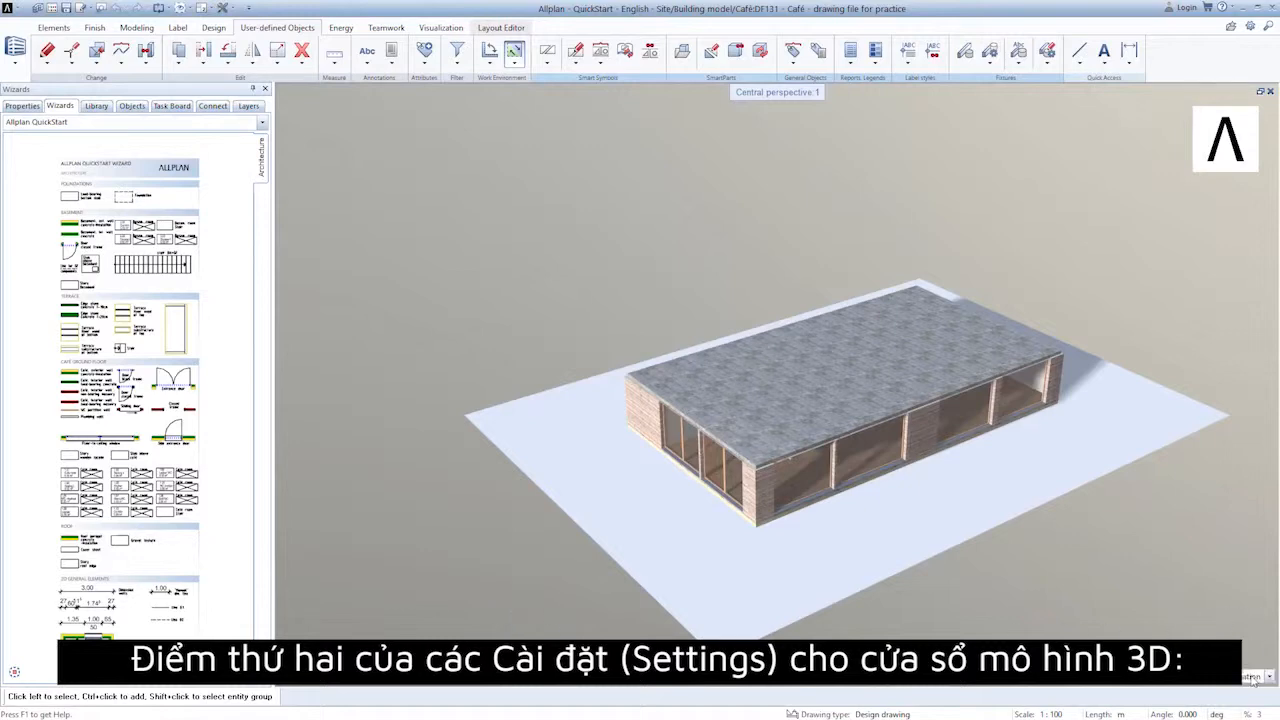
Step: In the Animation view type settings, set the shadow quality to Soft with 16 % shadow smoothing
left_click(1252, 679)
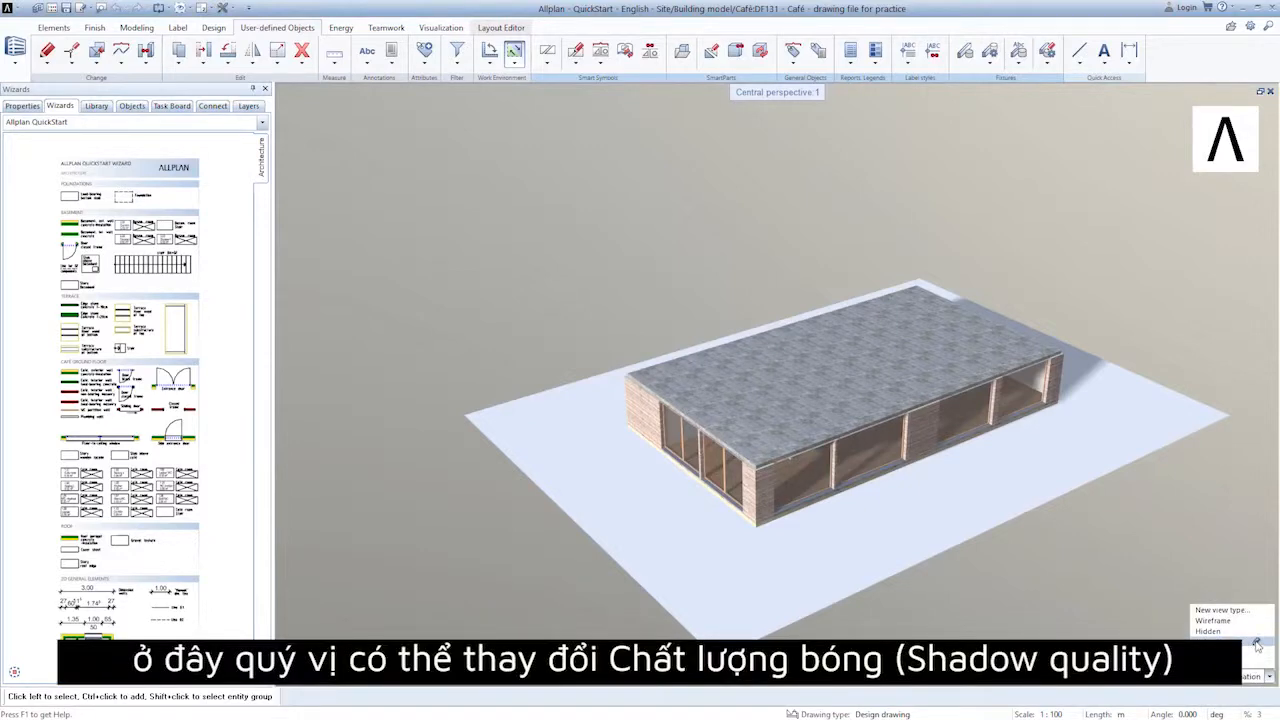
left_click(1257, 645)
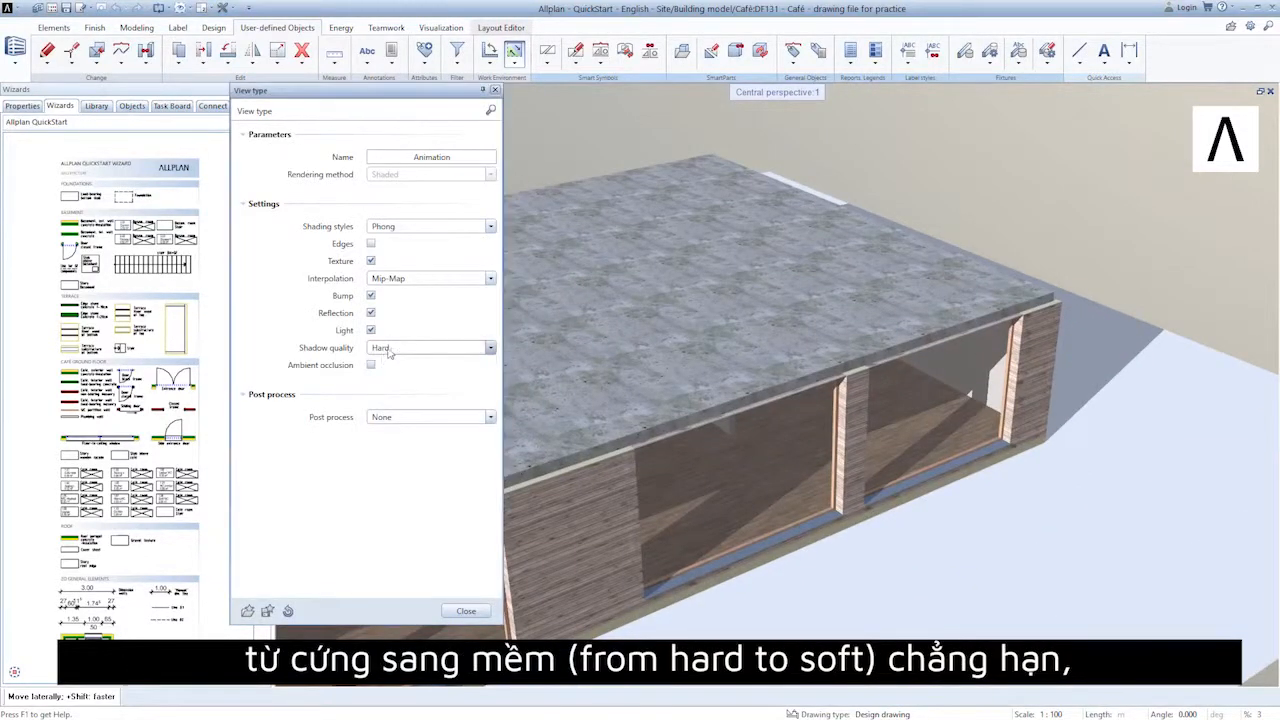
left_click(389, 349)
left_click(389, 386)
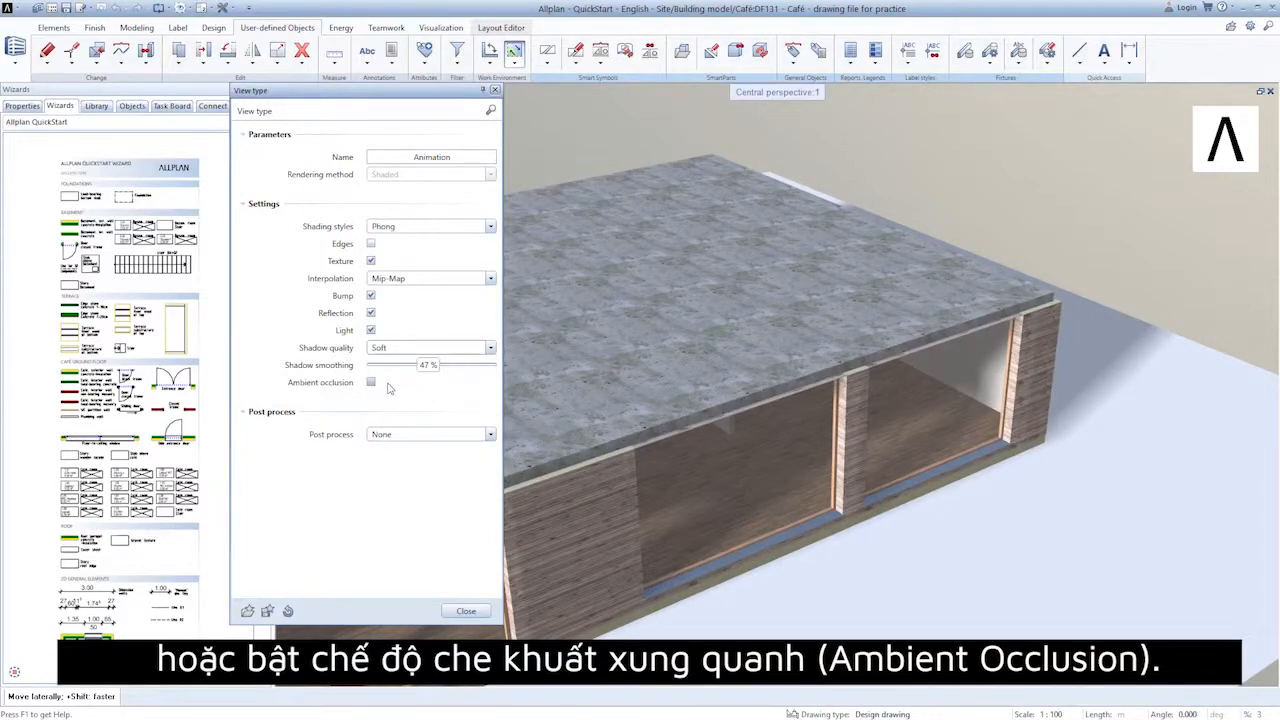
left_click_drag(424, 366, 395, 366)
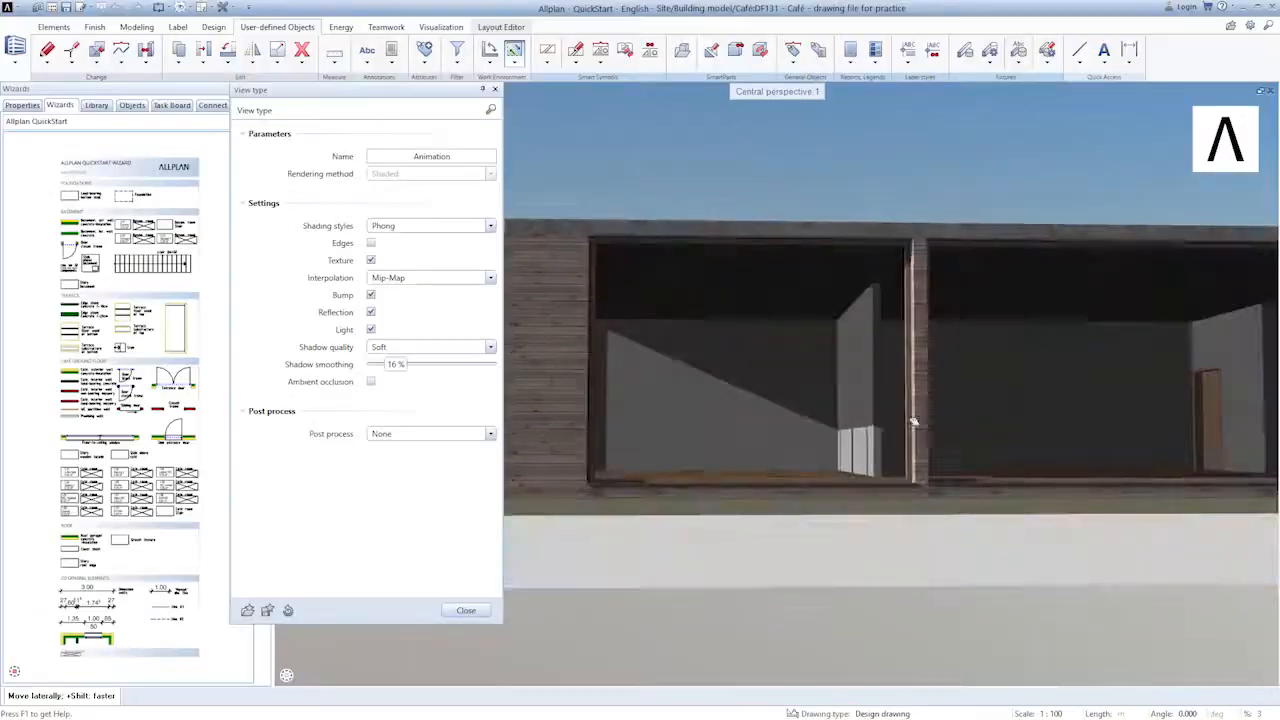
Step: Enable ambient occlusion for the Animation view while viewing the café interior, and close the view type settings
scroll(848, 412, "up", 5)
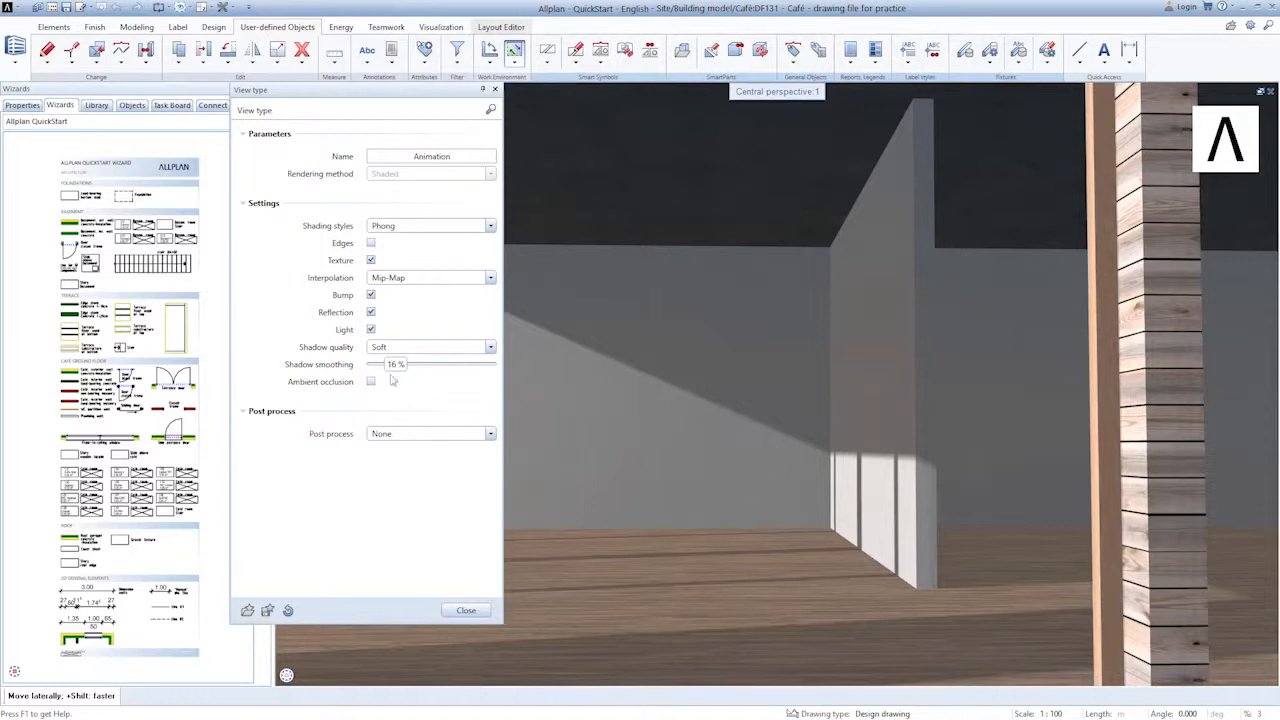
left_click(370, 382)
left_click(370, 382)
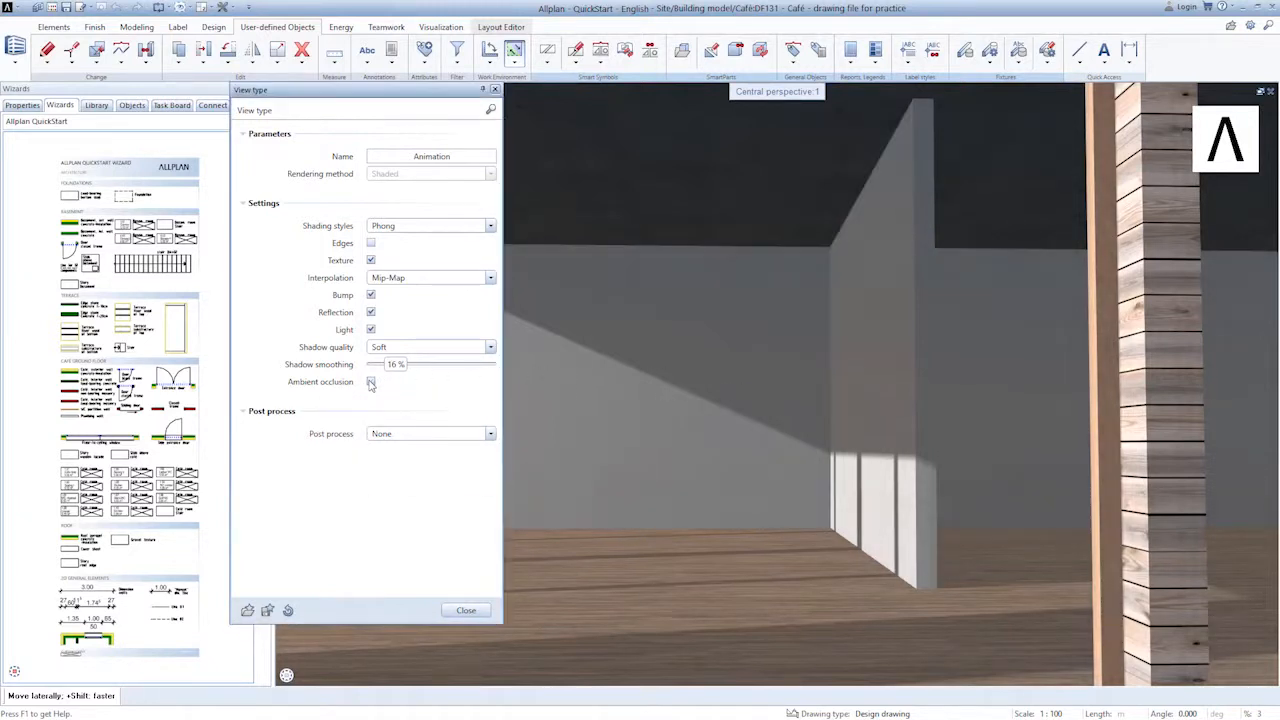
left_click(370, 382)
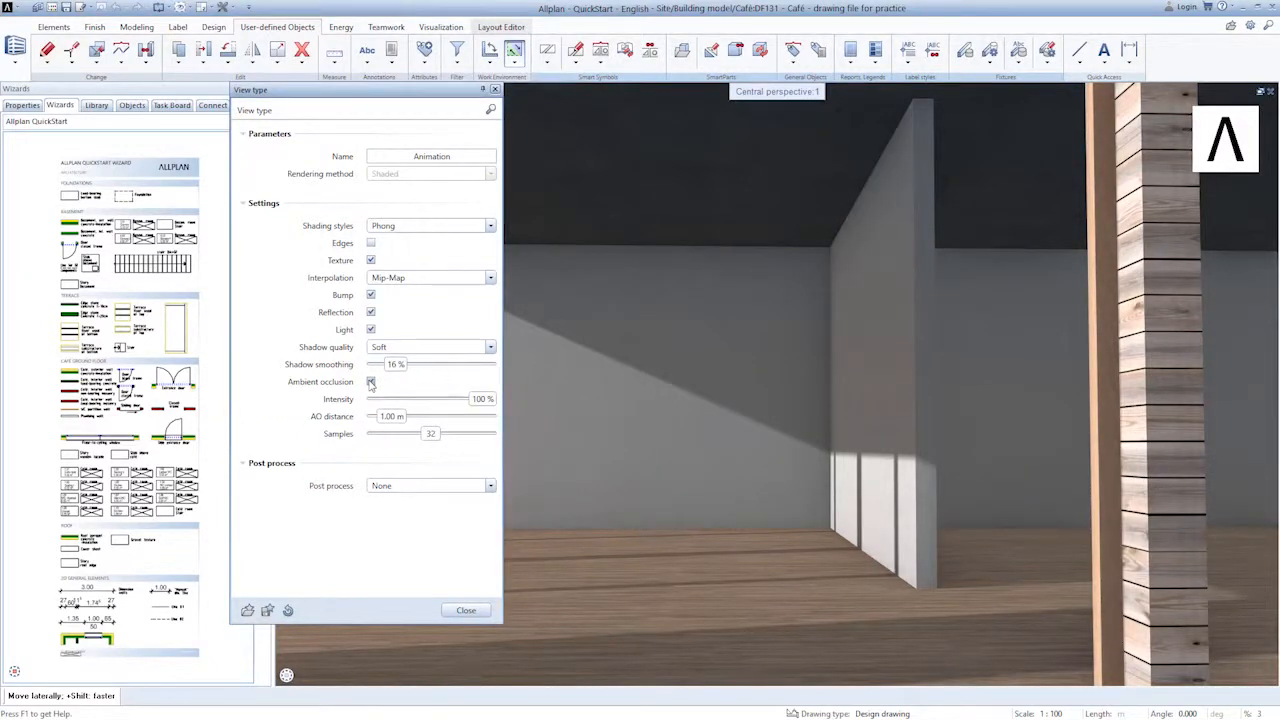
left_click(465, 611)
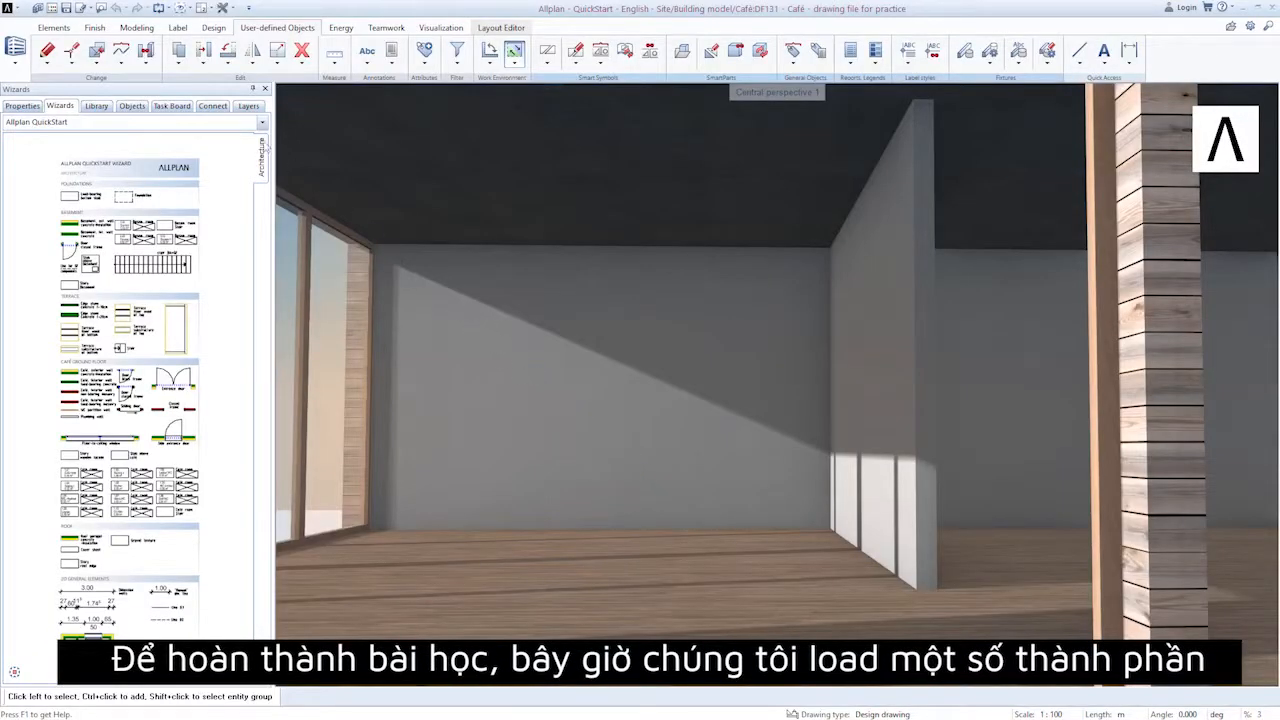
Step: Load the drawing file favorite Lesson 5 - 3 Ground Floor, with Café (132) current plus terrain, trees, basement and the slab above the café
left_click(53, 12)
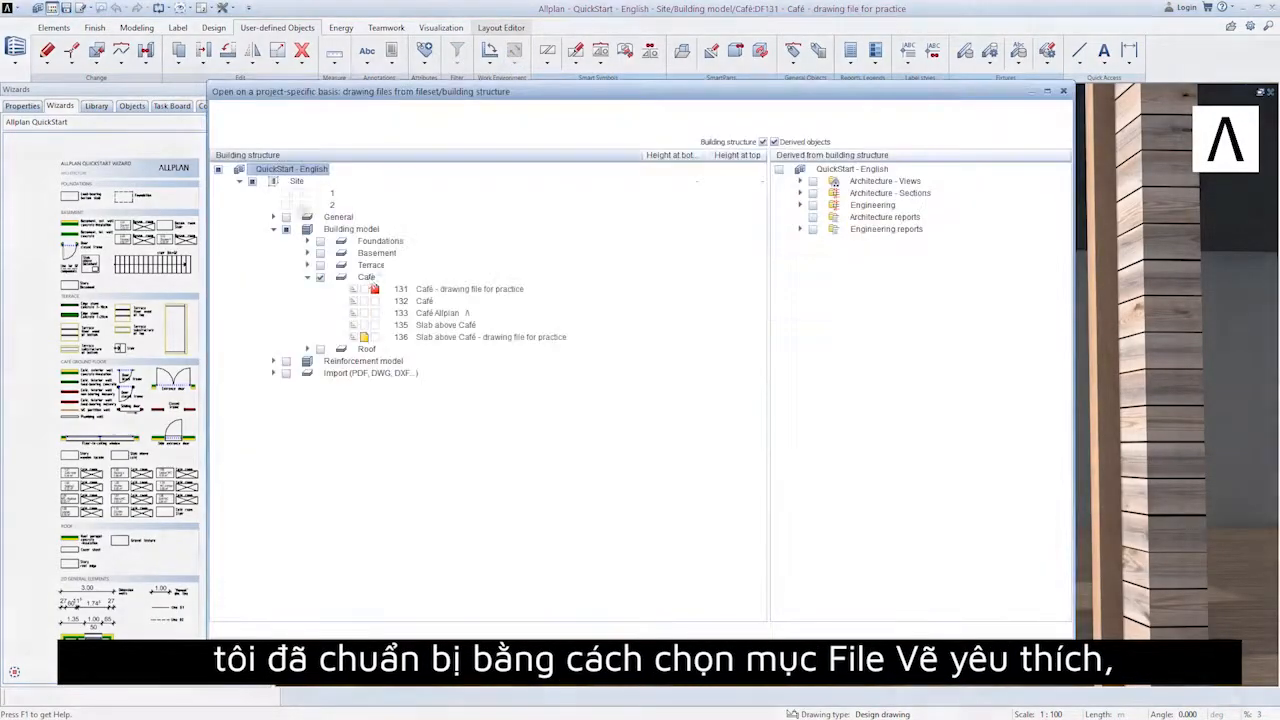
right_click(458, 411)
left_click(489, 428)
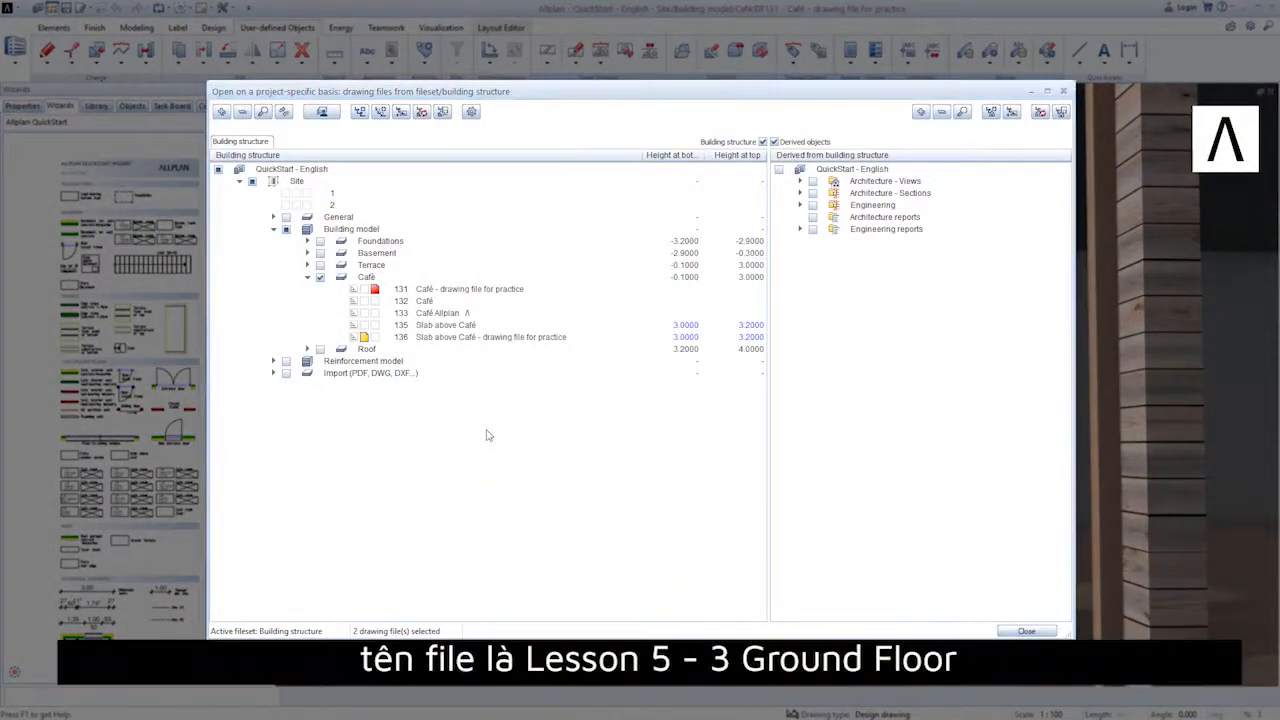
double_click(329, 343)
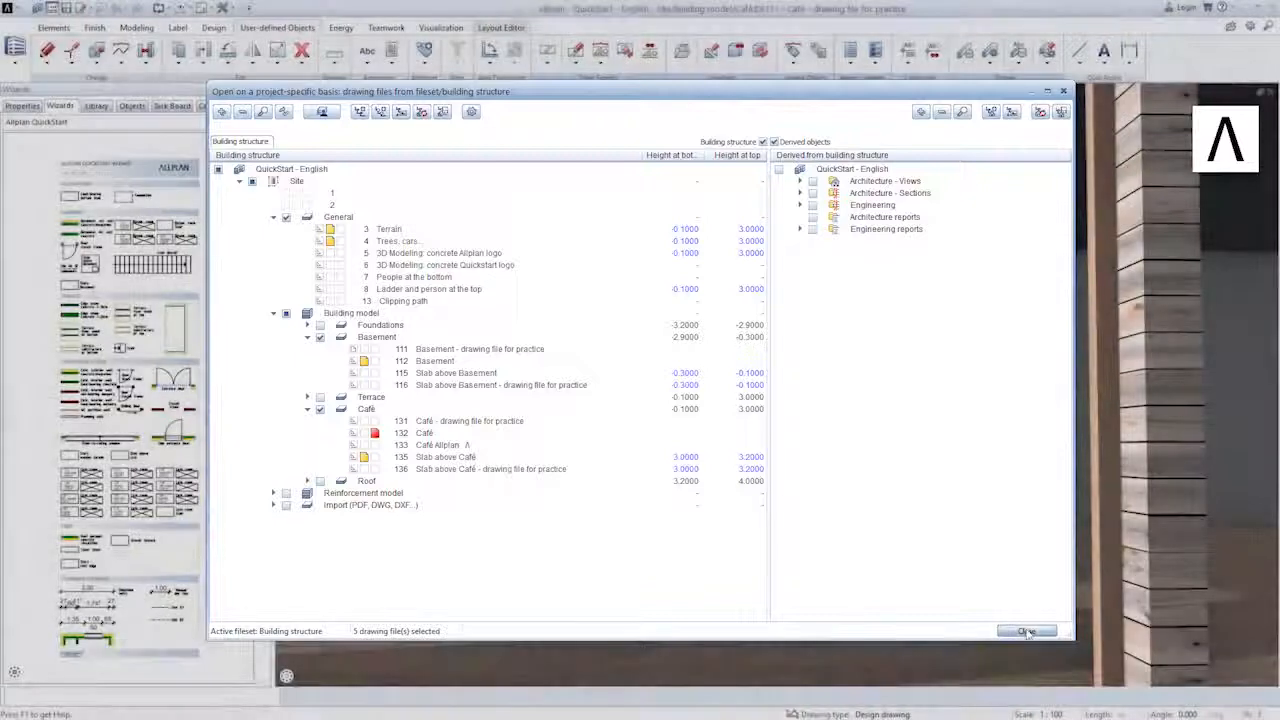
left_click(1026, 631)
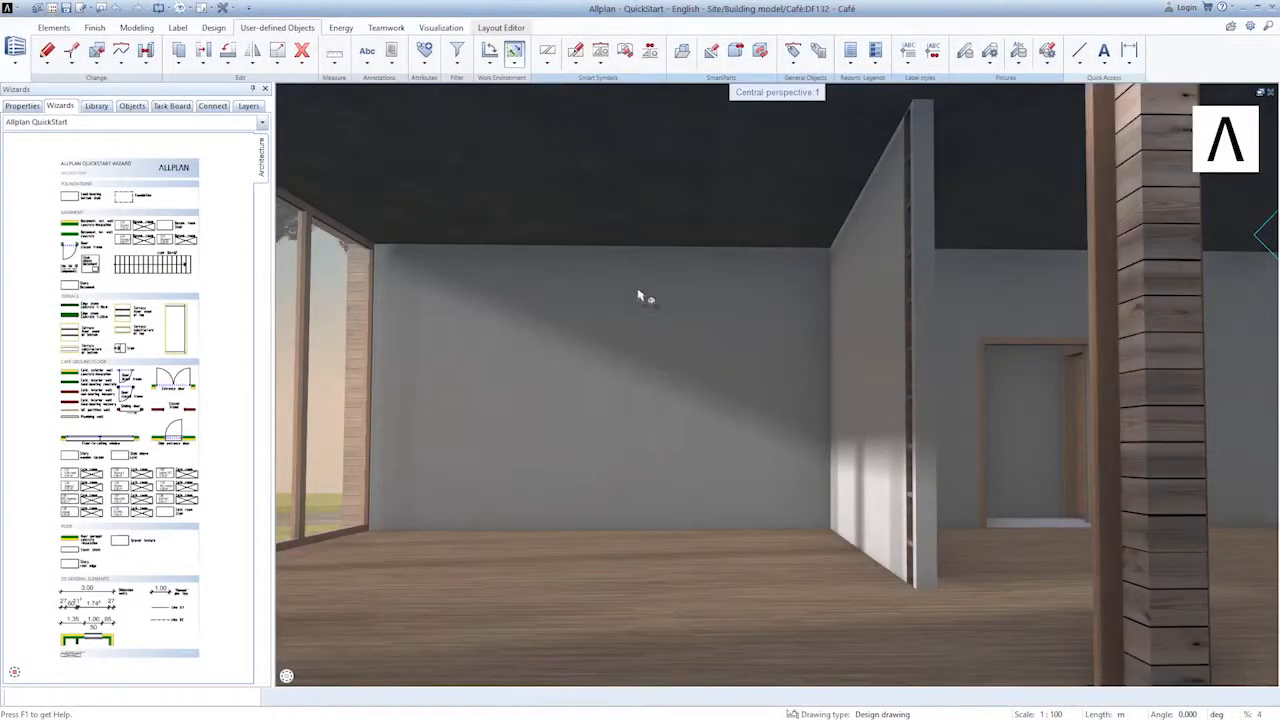
Step: Examine the complete café model with its terrain and trees from the interior, at garden level and from above
scroll(647, 315, "down", 2)
right_click_drag(647, 315, 640, 402)
left_click_drag(640, 402, 866, 376)
right_click_drag(812, 326, 808, 364)
left_click_drag(808, 364, 861, 368)
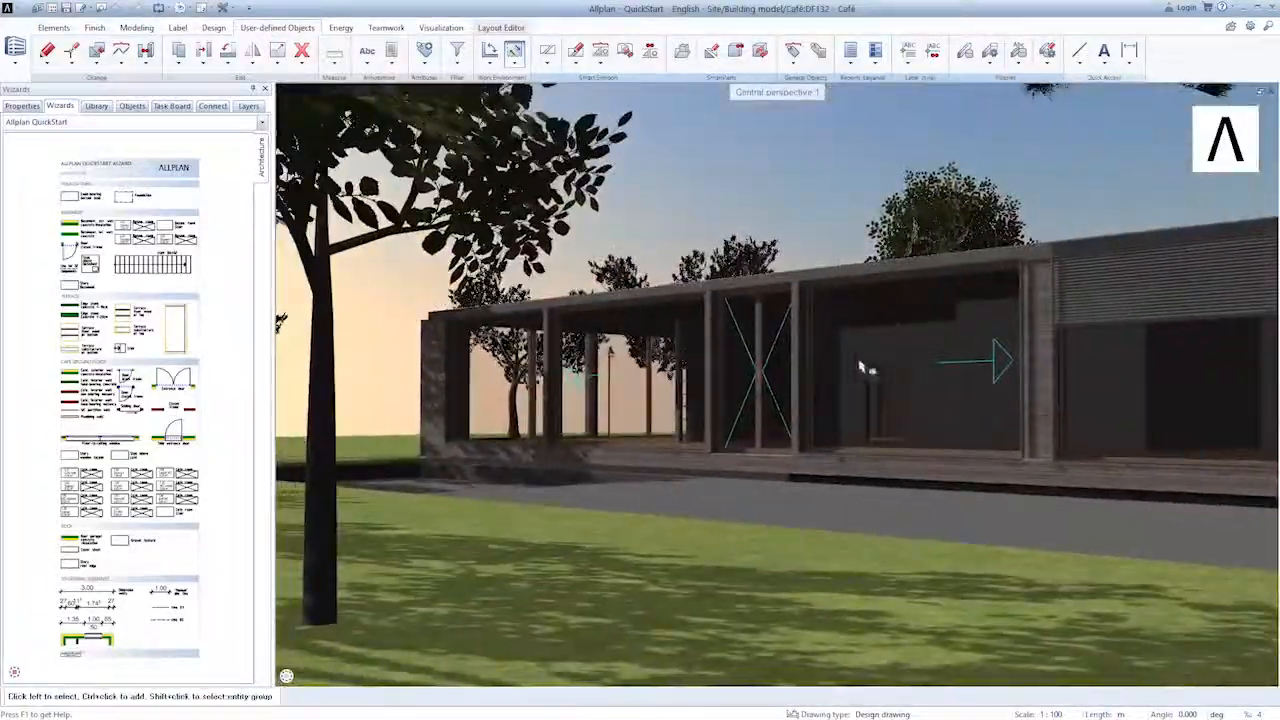
left_click_drag(968, 363, 865, 320)
left_click_drag(1005, 358, 887, 434)
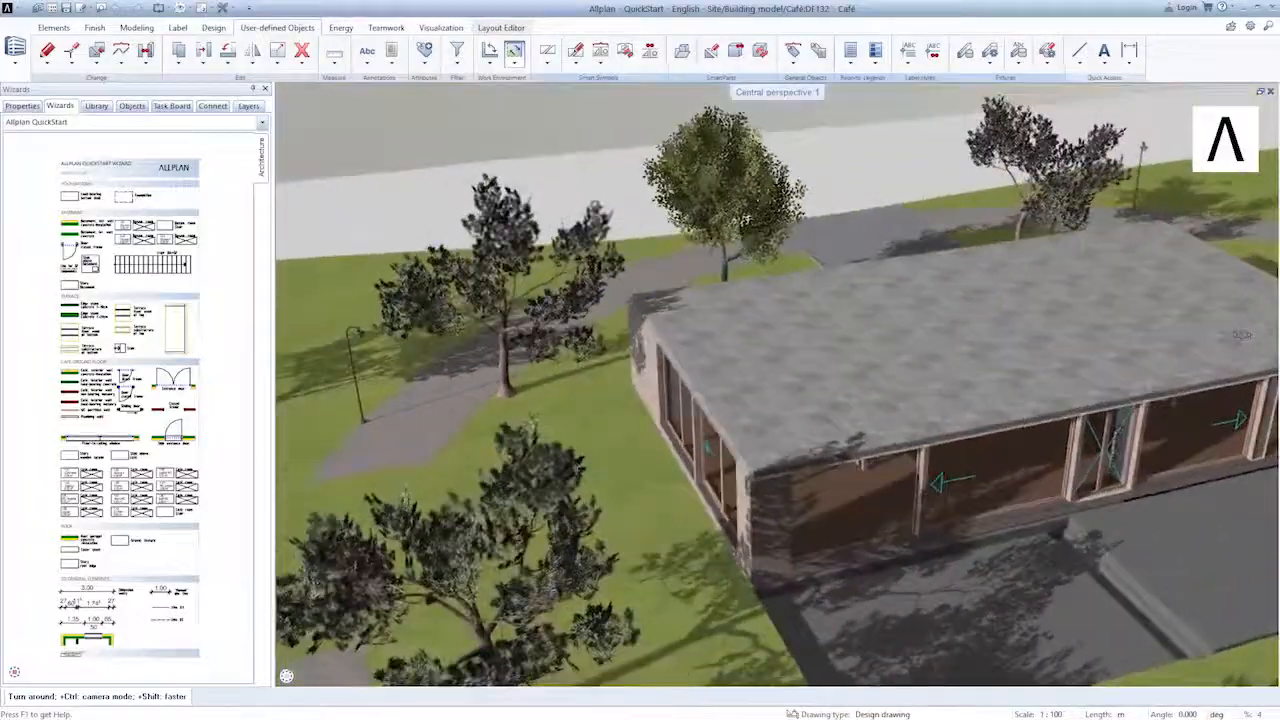
middle_click_drag(1240, 335, 1210, 315)
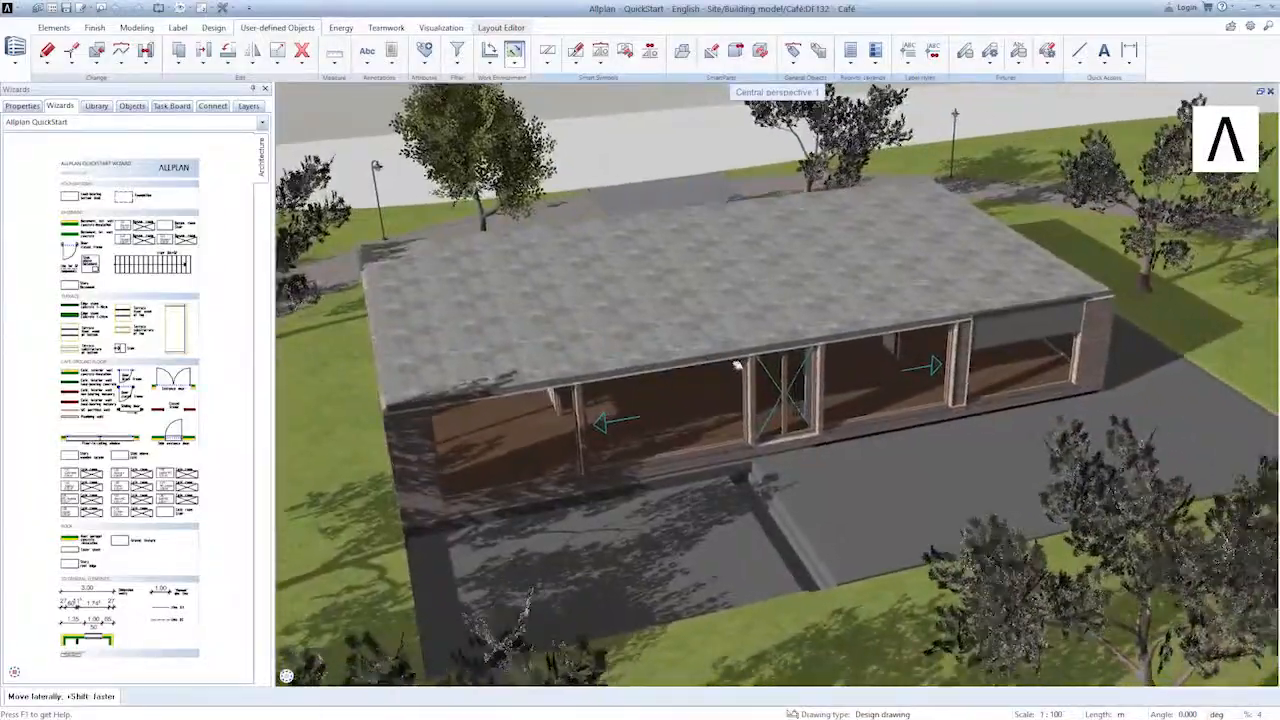
left_click_drag(737, 365, 988, 427)
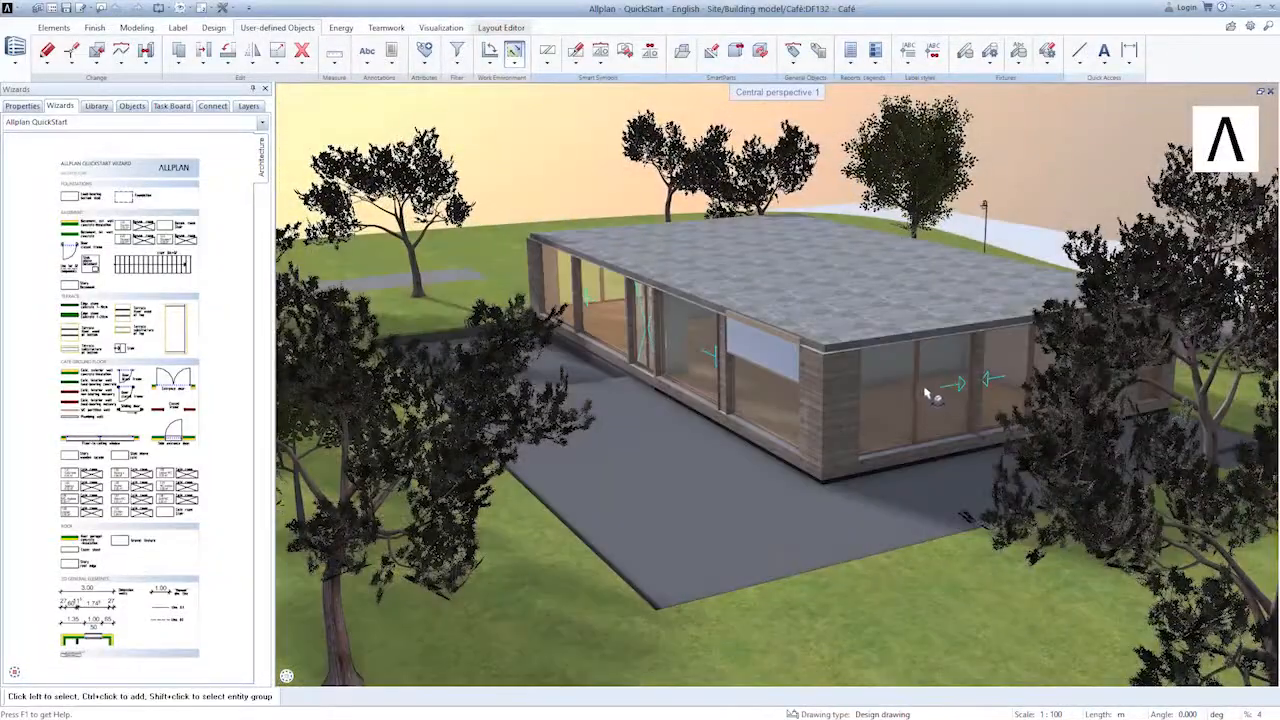
scroll(926, 394, "up", 5)
left_click_drag(760, 306, 686, 312)
middle_click_drag(686, 312, 865, 398)
left_click_drag(640, 281, 697, 335)
scroll(660, 280, "up", 4)
middle_click_drag(697, 335, 586, 189)
right_click_drag(662, 246, 677, 291)
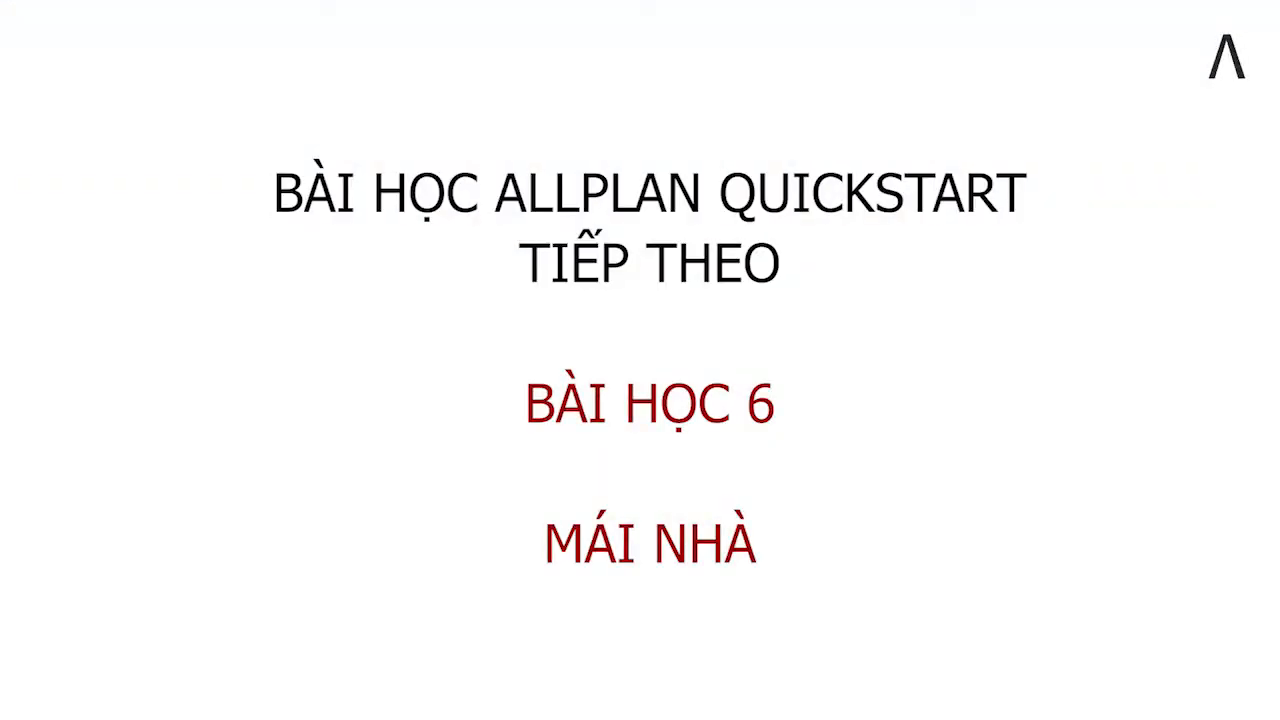